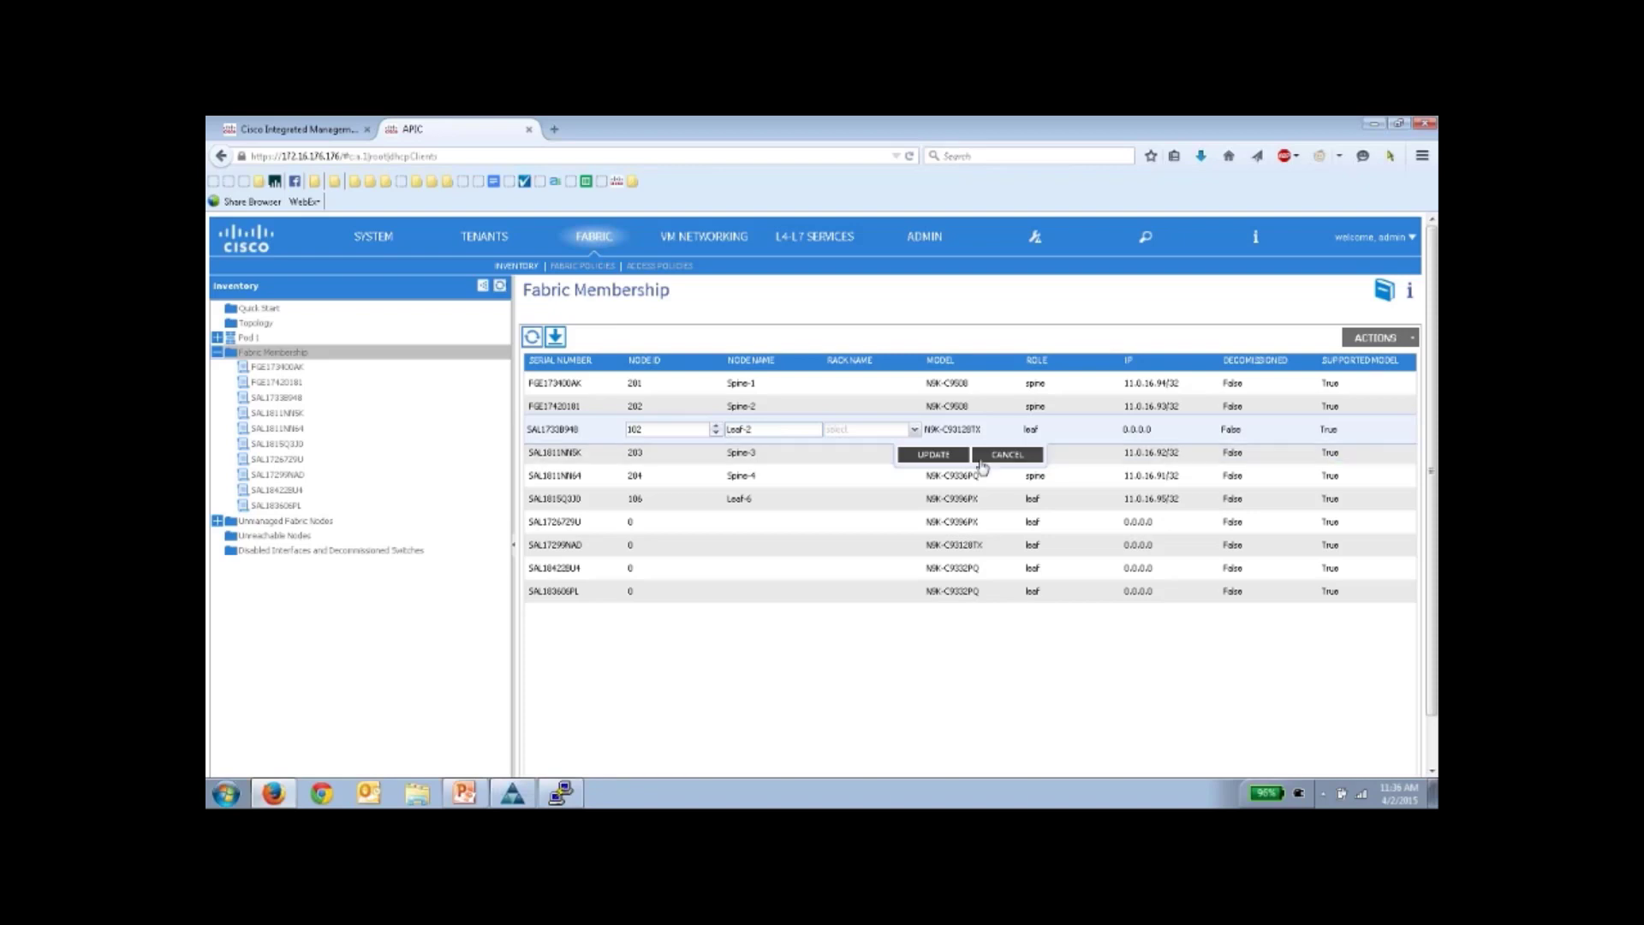
- Save switch SAL1733B948 as node 102, Leaf-2, and expand Pod 1 in the Inventory tree
{"action": "left_click", "coordinate": [935, 455]}
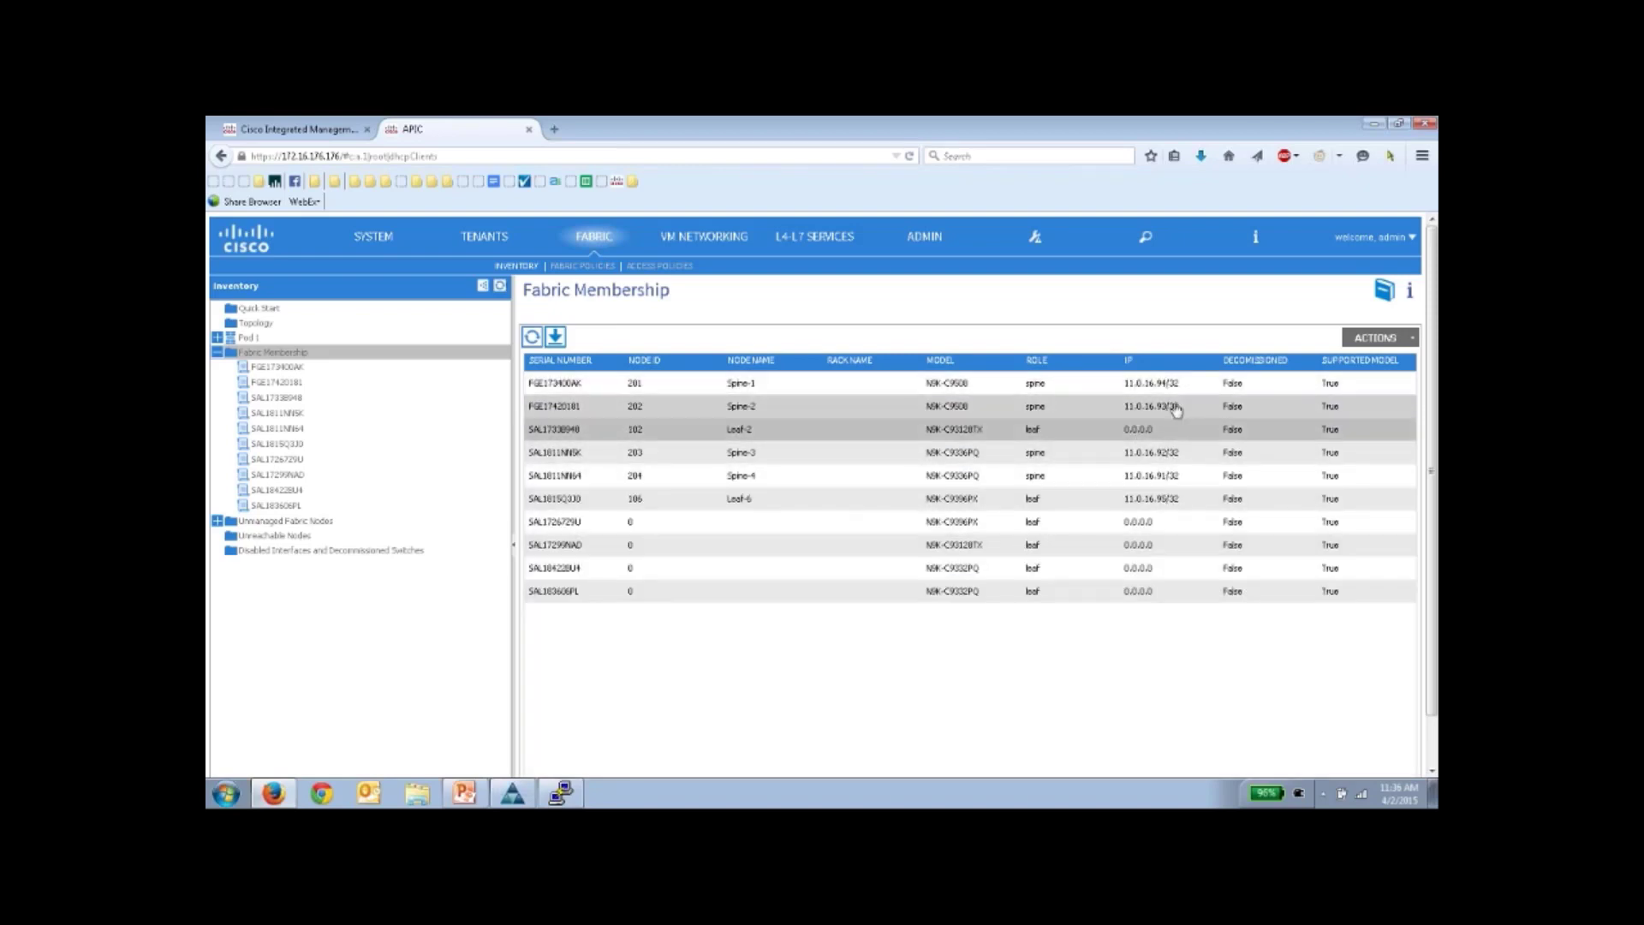
{"action": "left_click", "coordinate": [219, 339]}
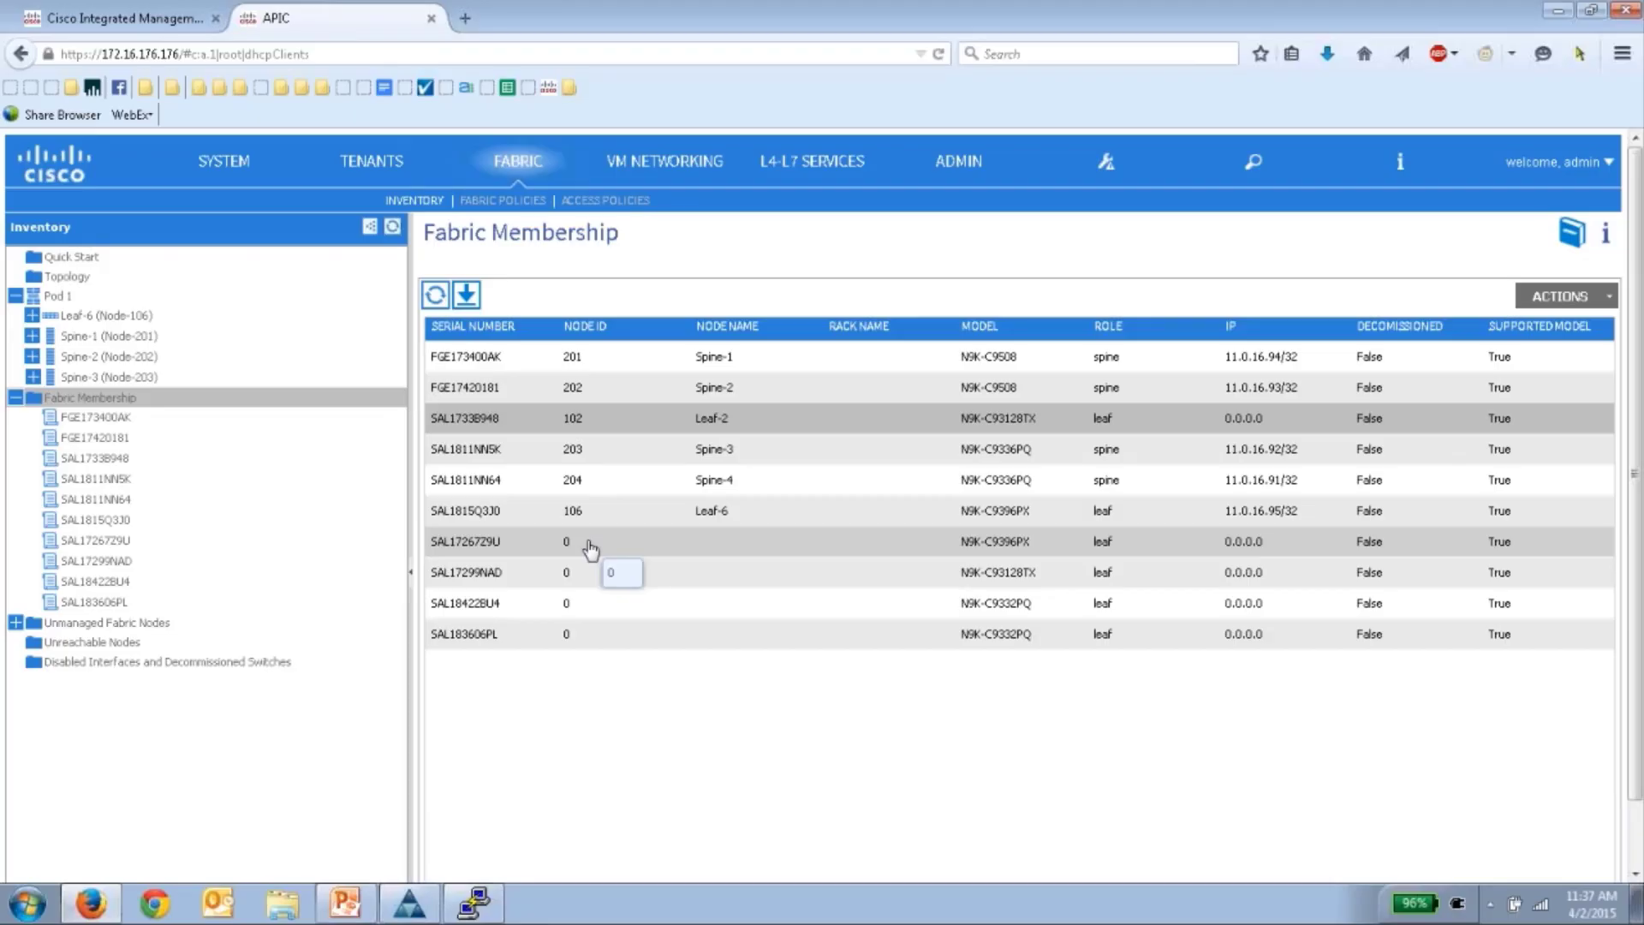
- Give the SAL1726729U row node ID 101 and name Leaf-1, then save it
{"action": "double_click", "coordinate": [591, 549]}
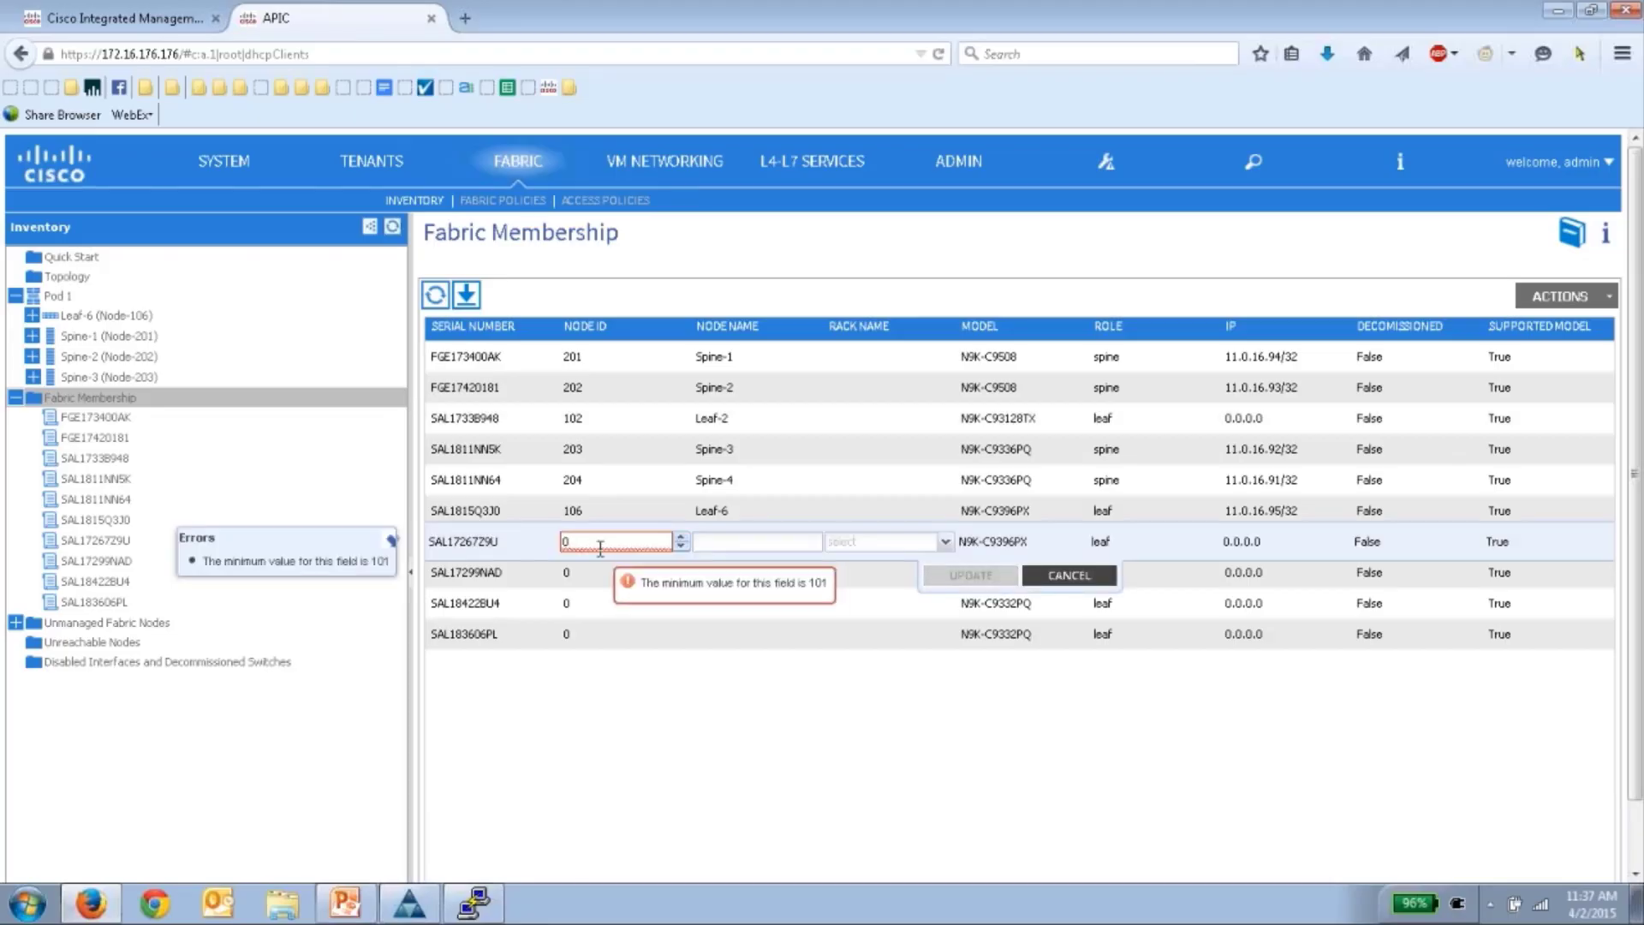
{"action": "key", "text": "BackSpace"}
{"action": "type", "text": "101"}
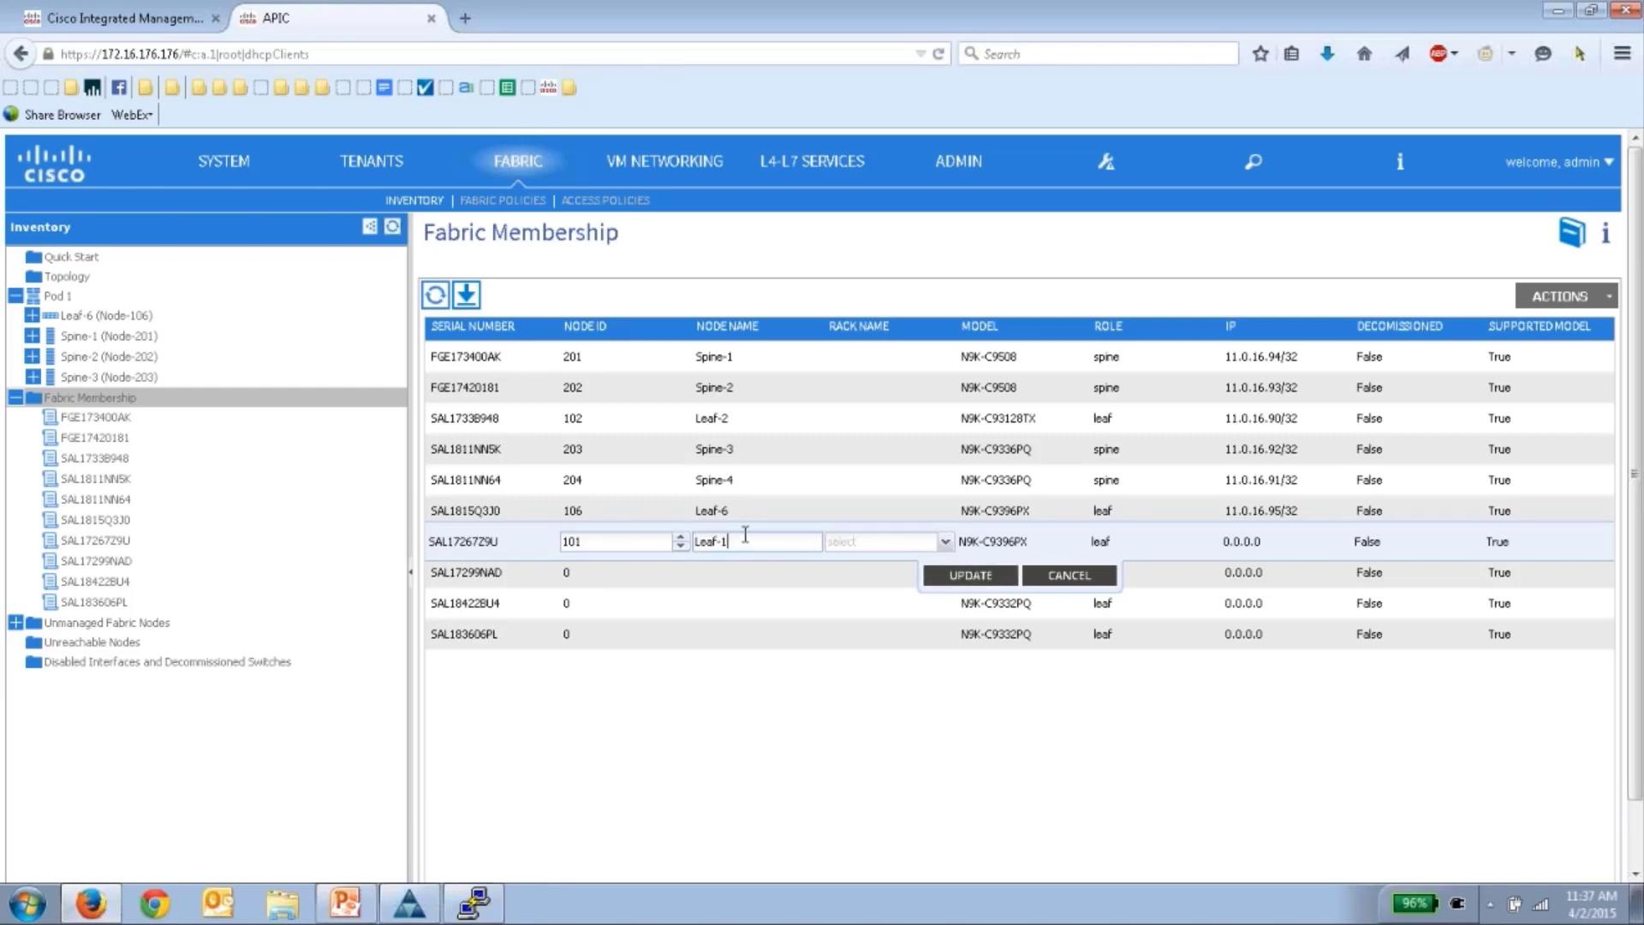
{"action": "left_click", "coordinate": [745, 534]}
{"action": "type", "text": "Leaf-1"}
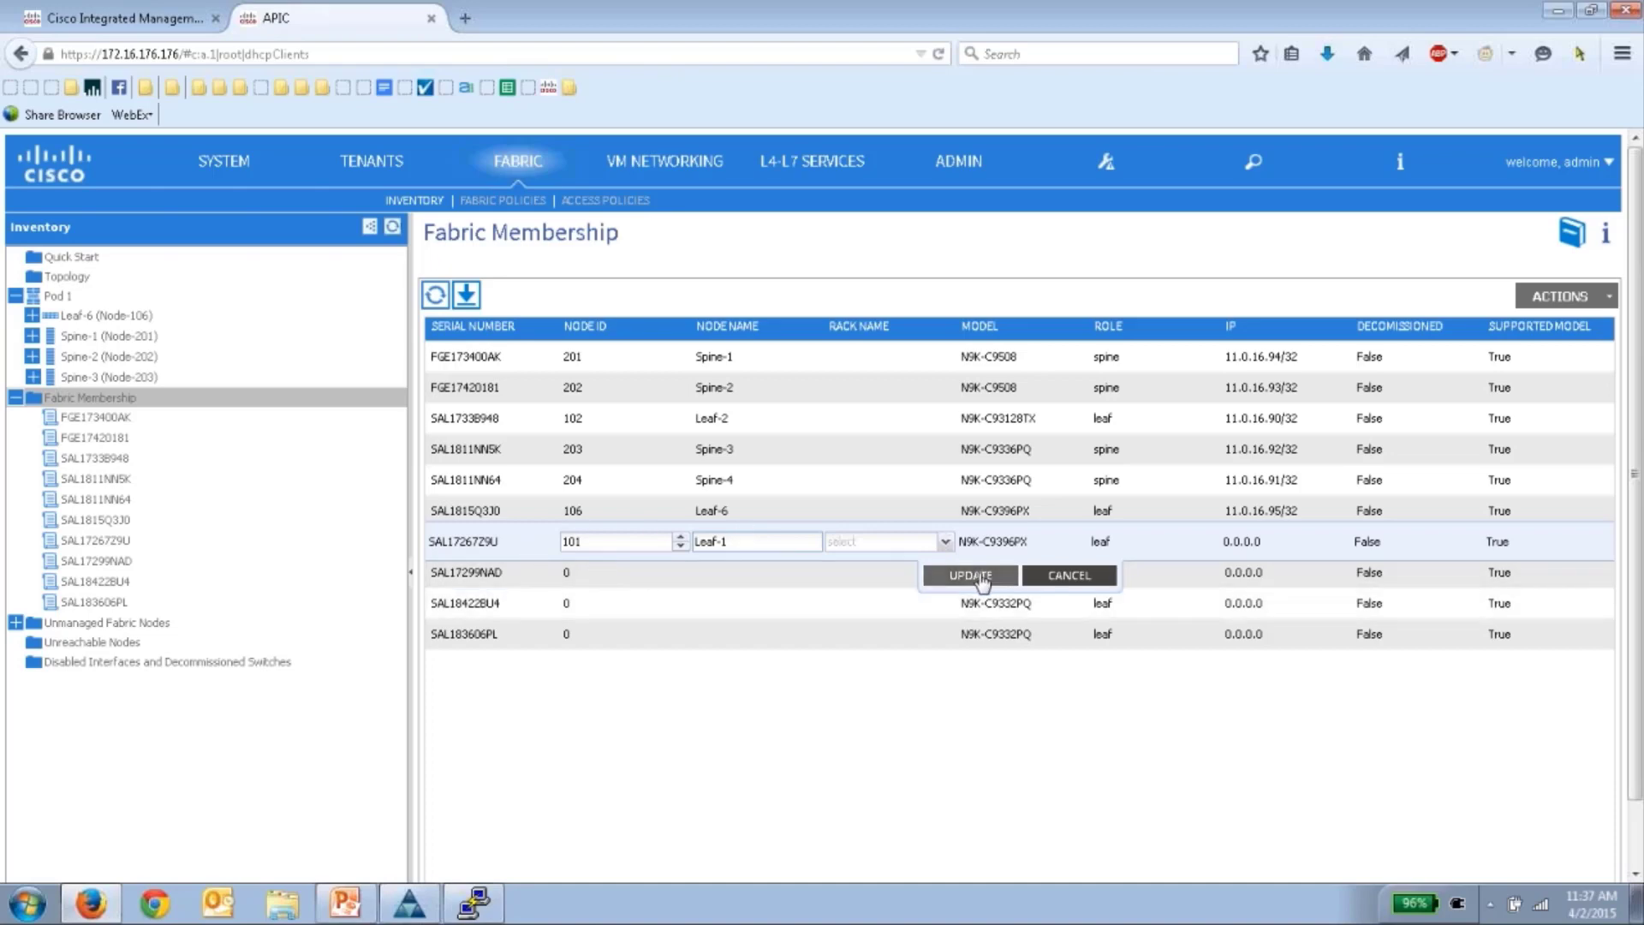
{"action": "left_click", "coordinate": [976, 575]}
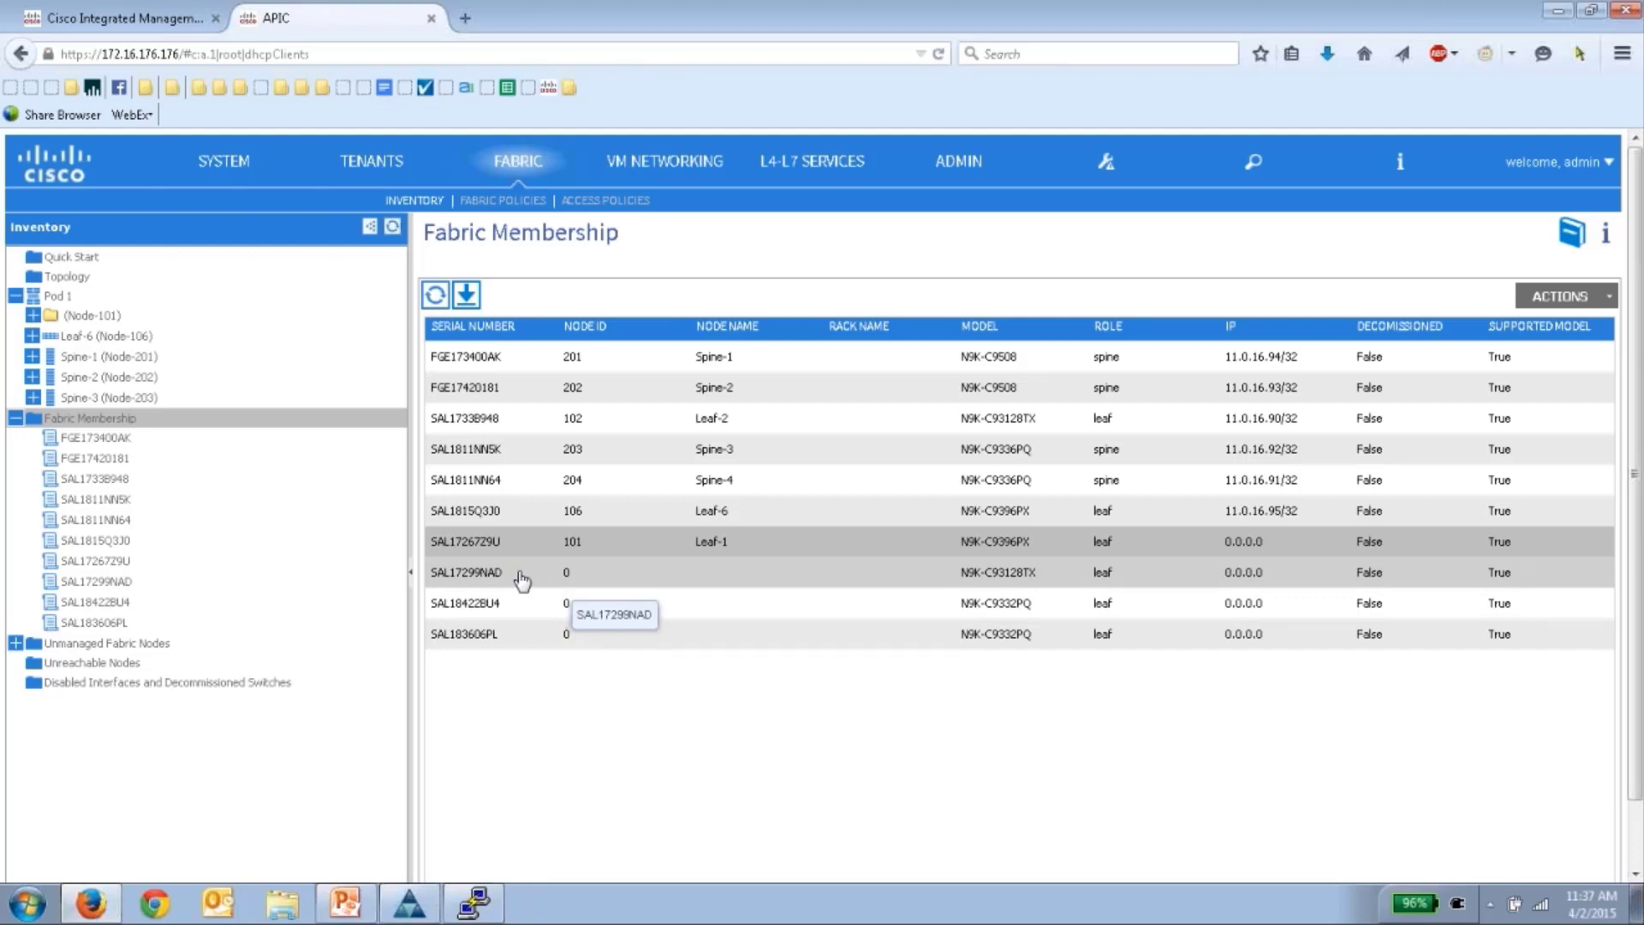
- Edit the SAL17299NAD row to node ID 103 and name Leaf-3, then save it
{"action": "double_click", "coordinate": [522, 581]}
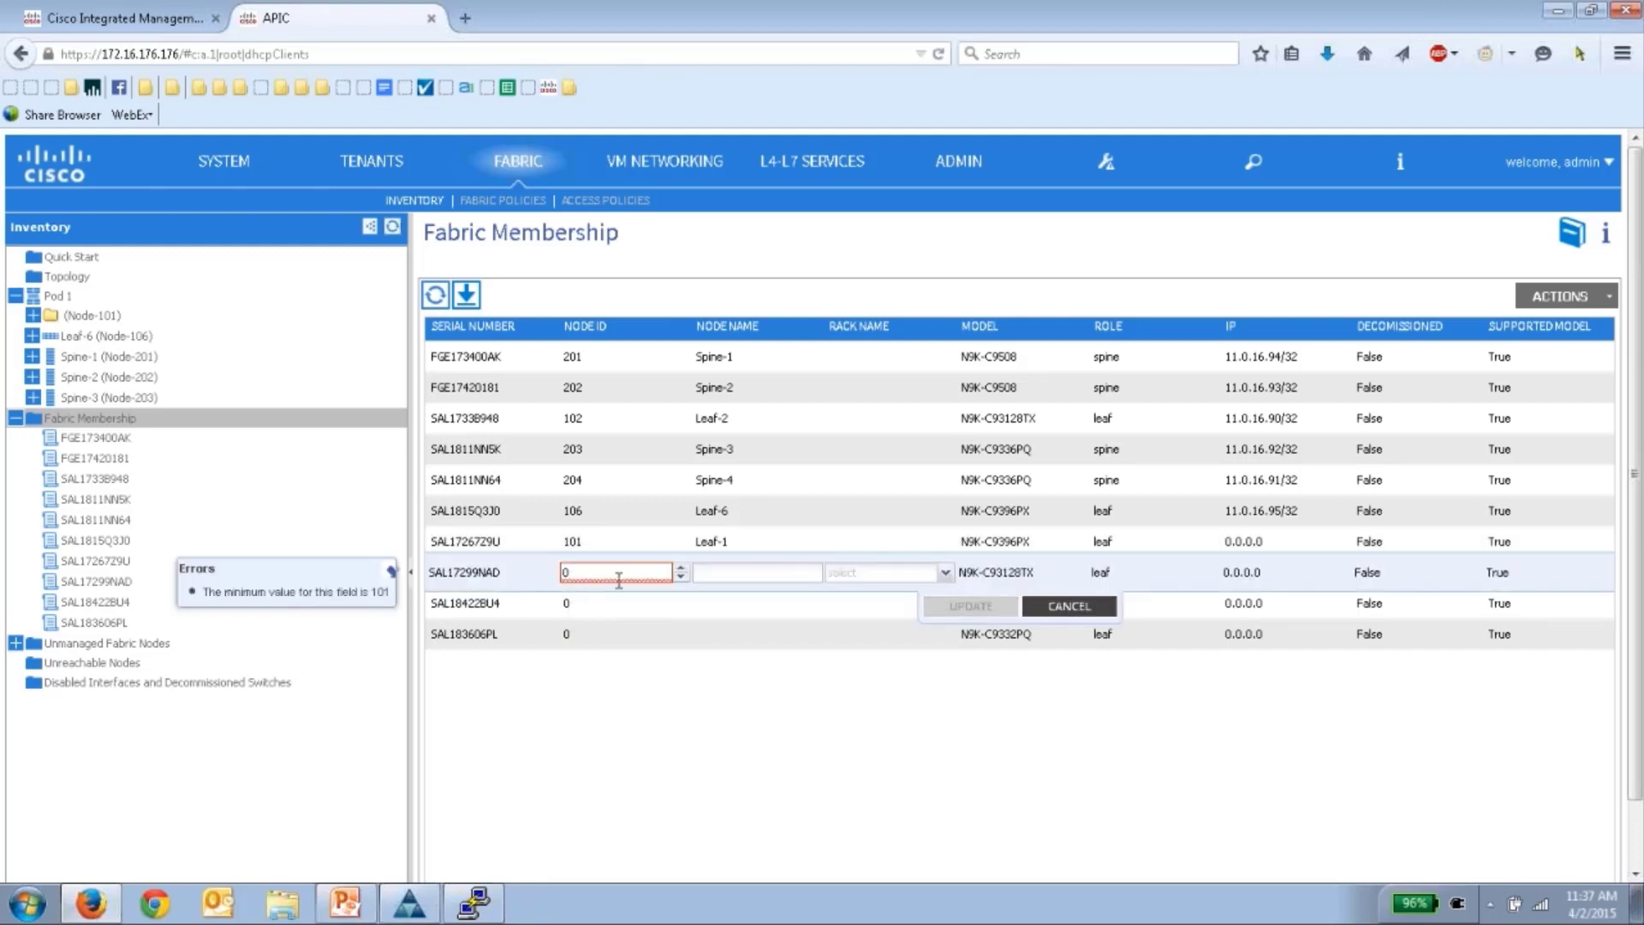
{"action": "key", "text": "alt+Left"}
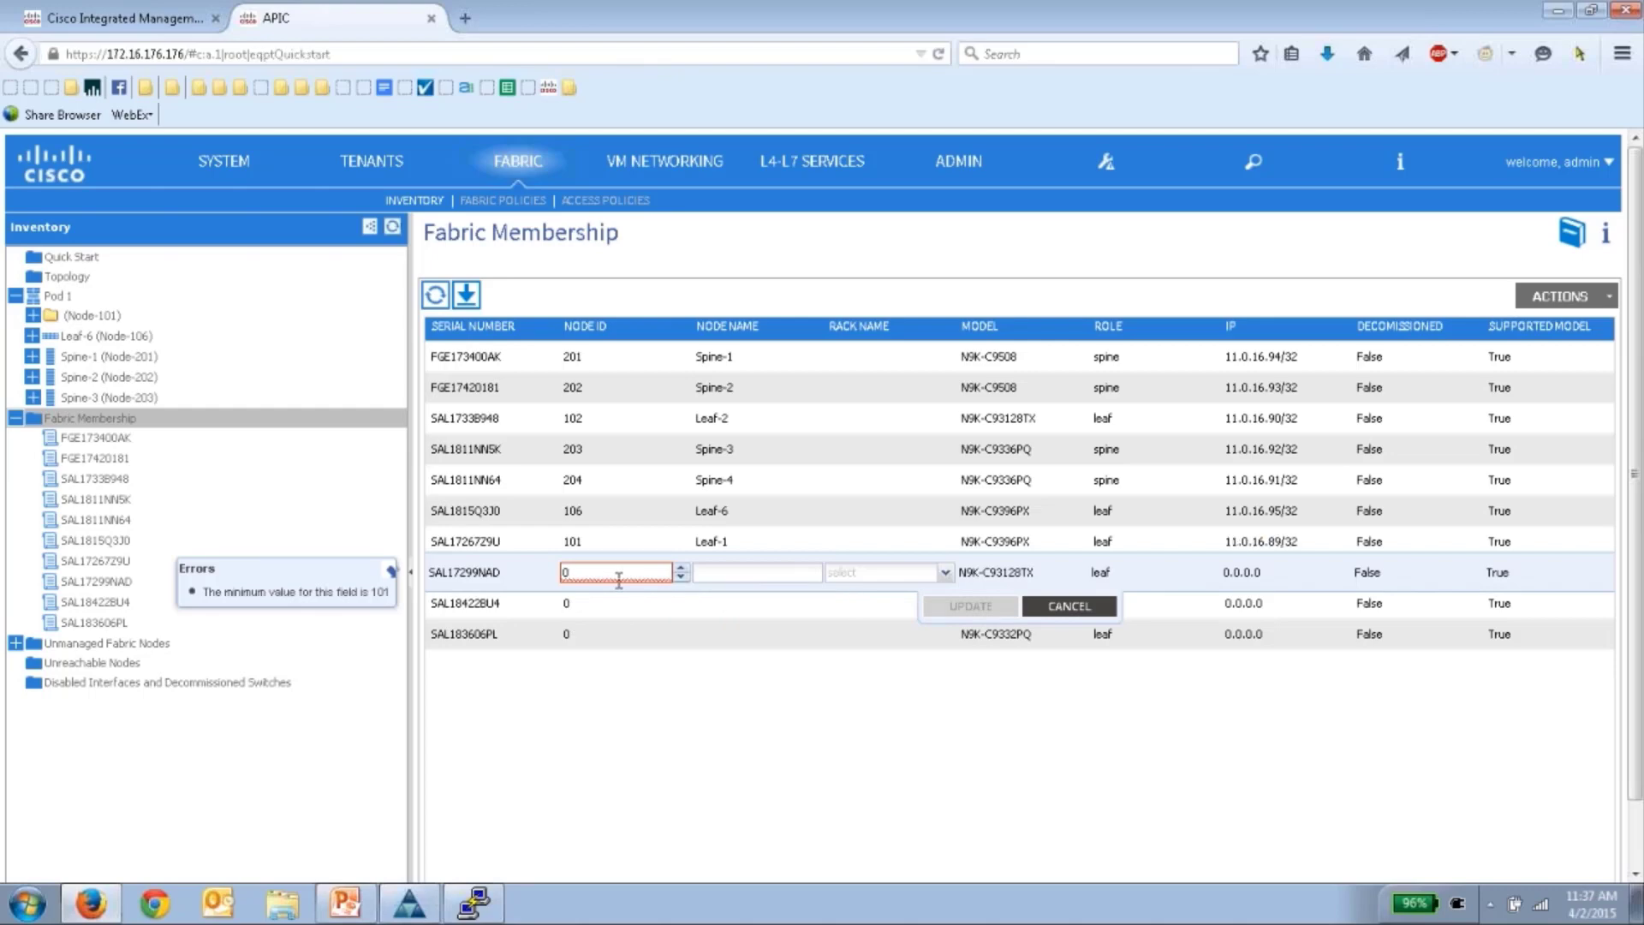
{"action": "left_click", "coordinate": [163, 420]}
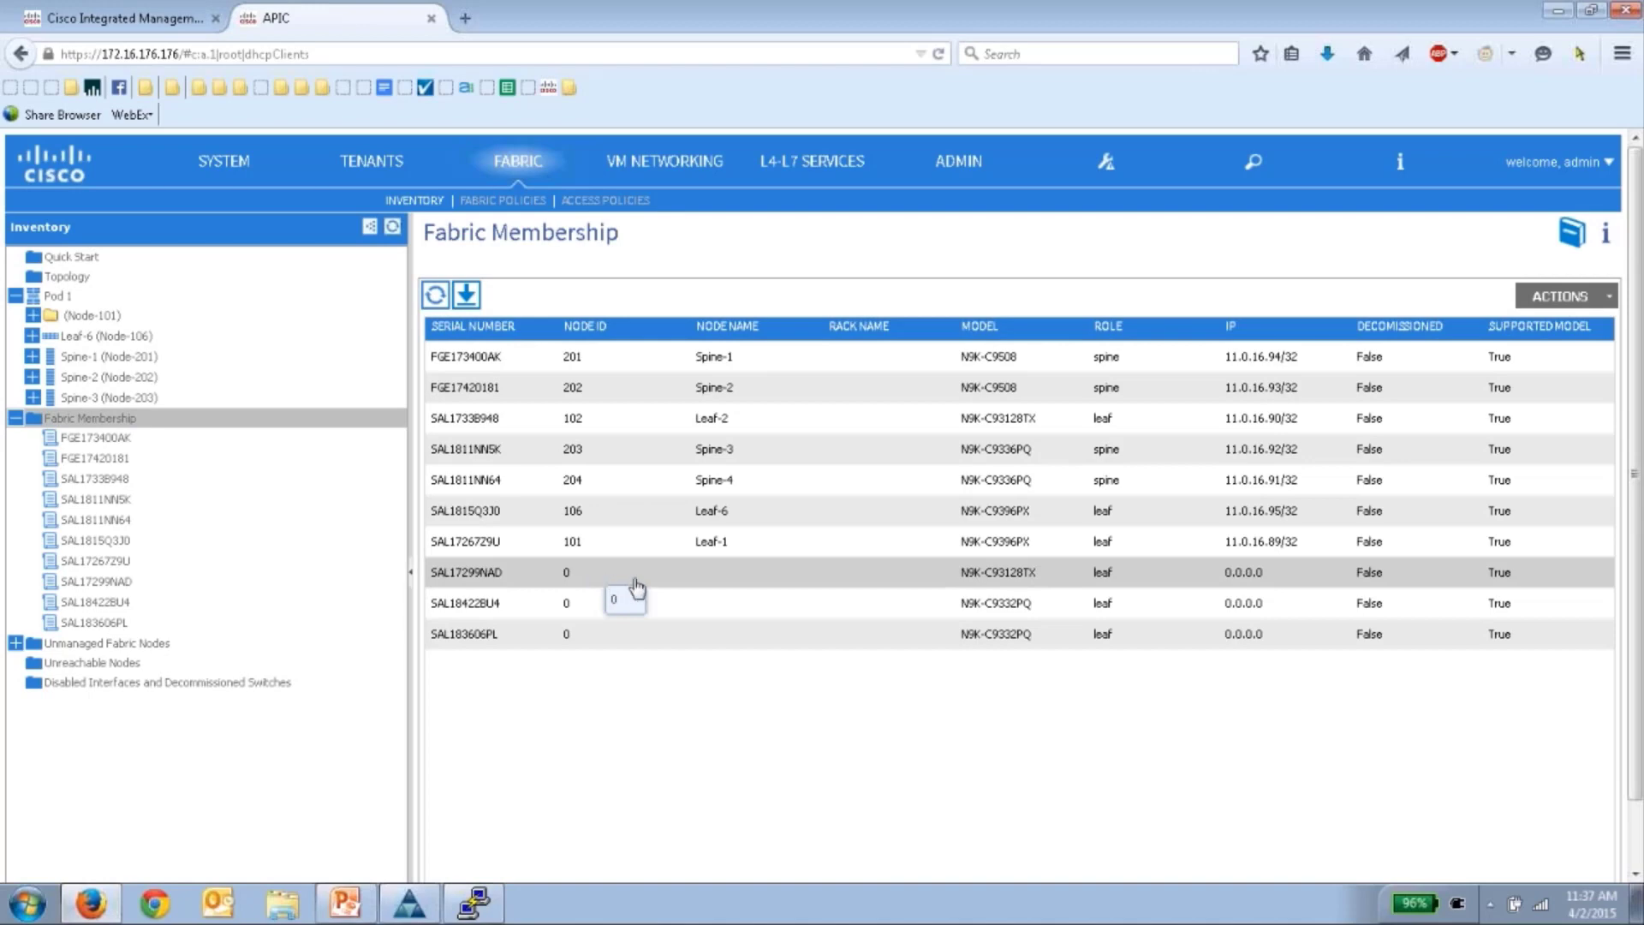
{"action": "double_click", "coordinate": [634, 575]}
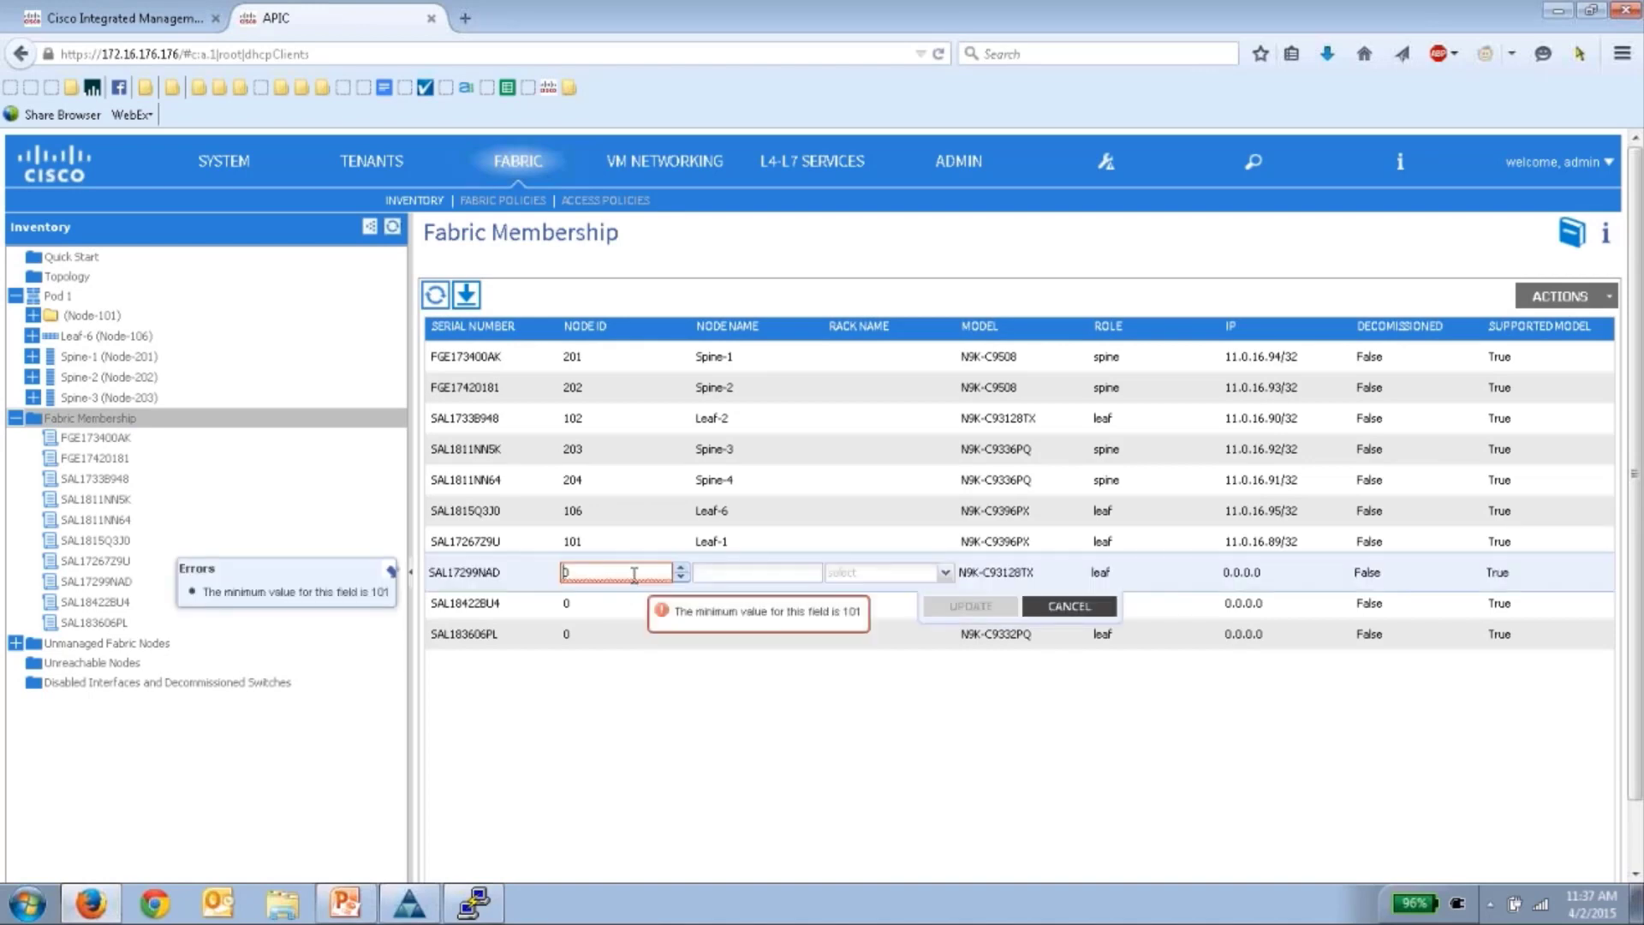
{"action": "left_click", "coordinate": [600, 579]}
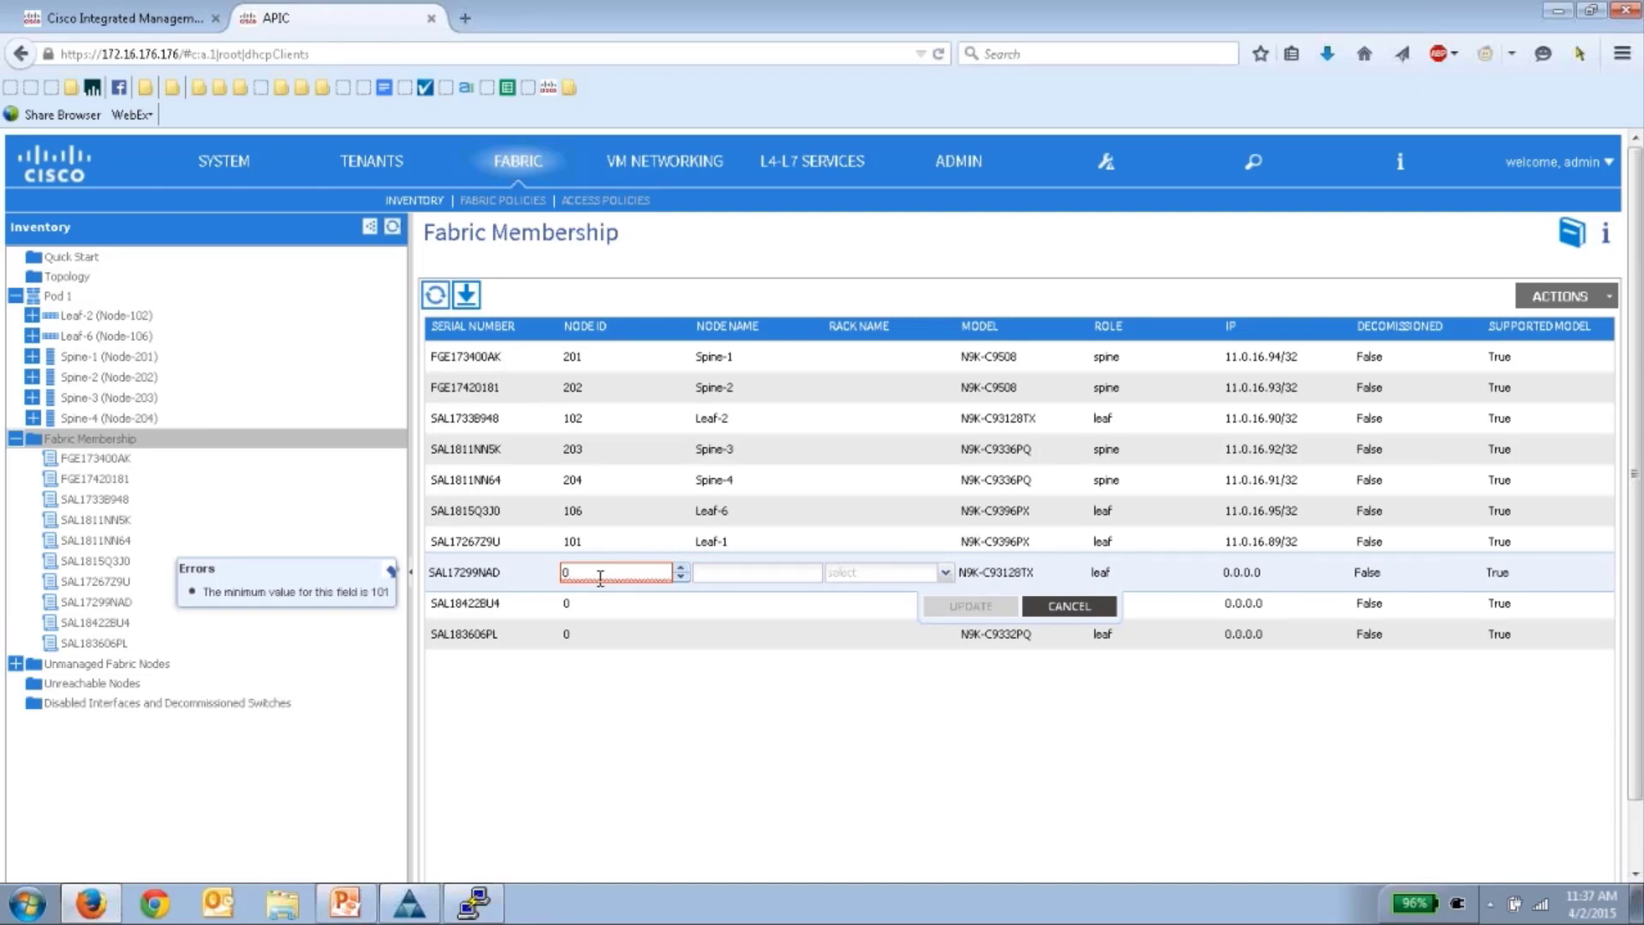
{"action": "key", "text": "BackSpace"}
{"action": "type", "text": "103"}
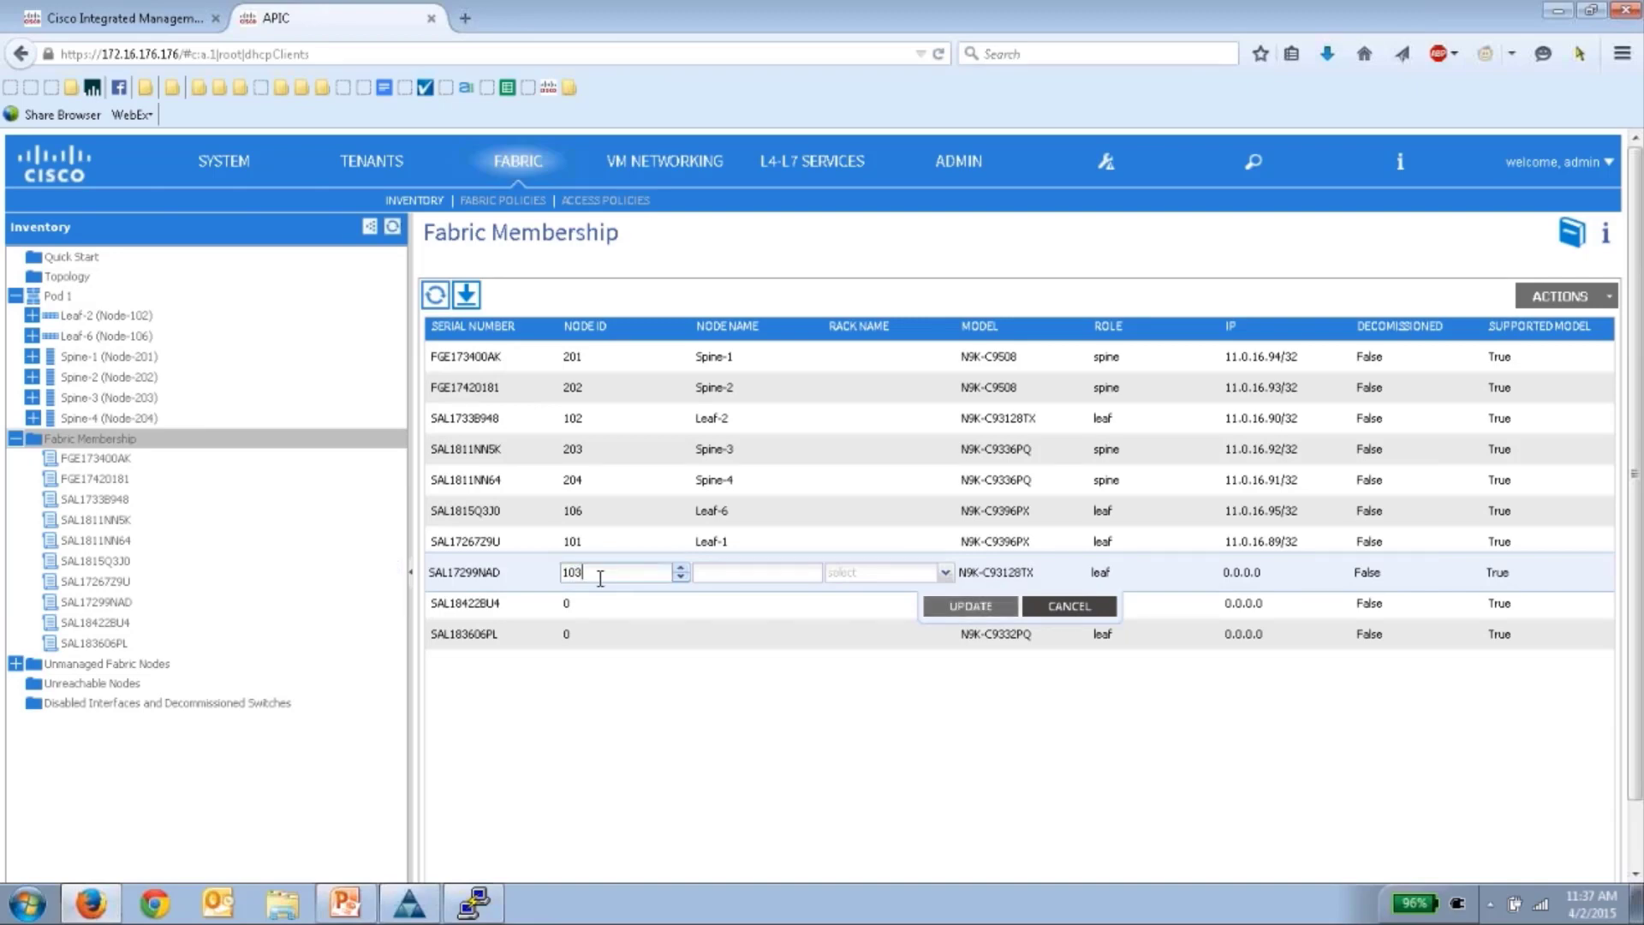
{"action": "left_click", "coordinate": [720, 575]}
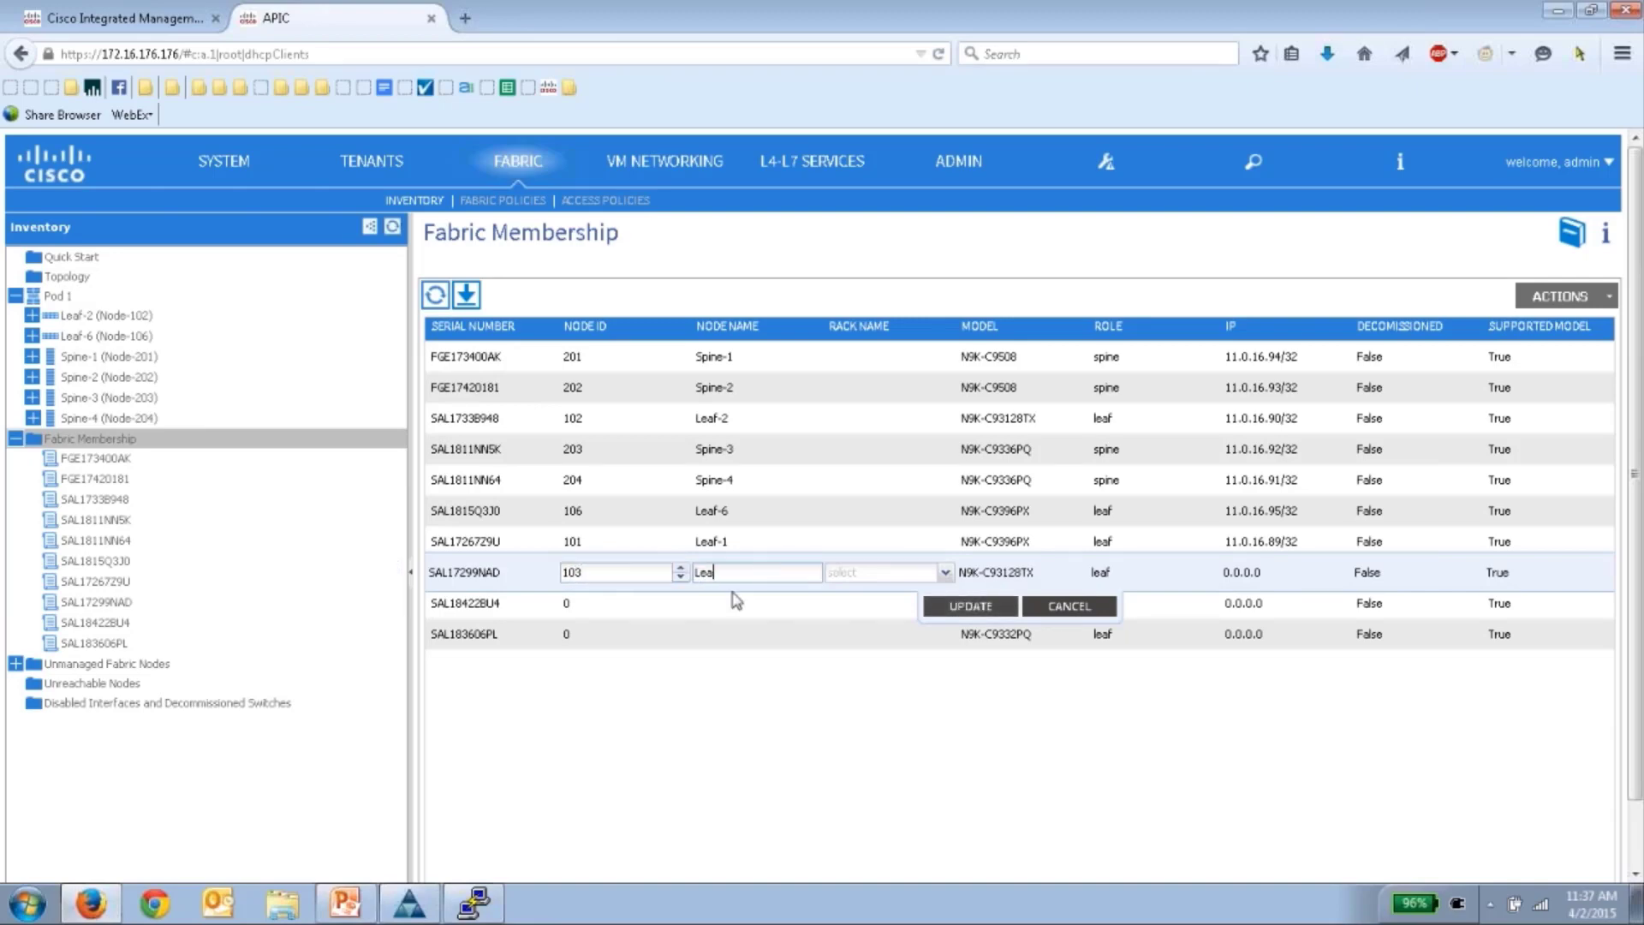
{"action": "left_click", "coordinate": [970, 605]}
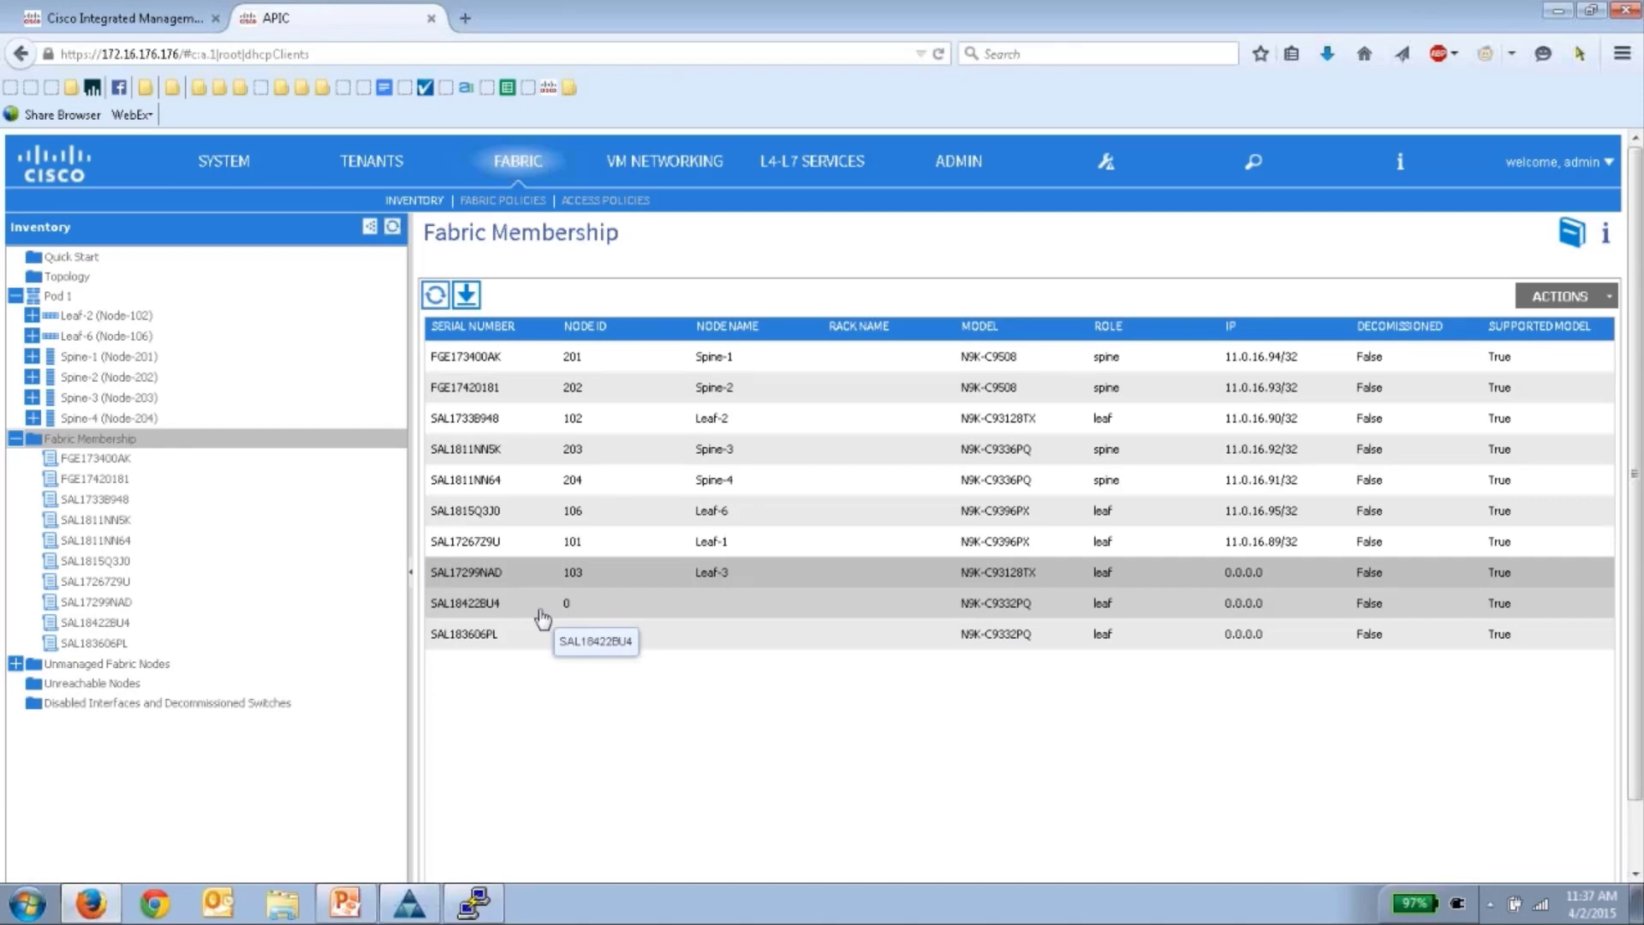
- Give the SAL18422BU4 row node ID 105 and name Leaf-5, then save it
{"action": "left_click", "coordinate": [541, 615]}
{"action": "left_click", "coordinate": [591, 604]}
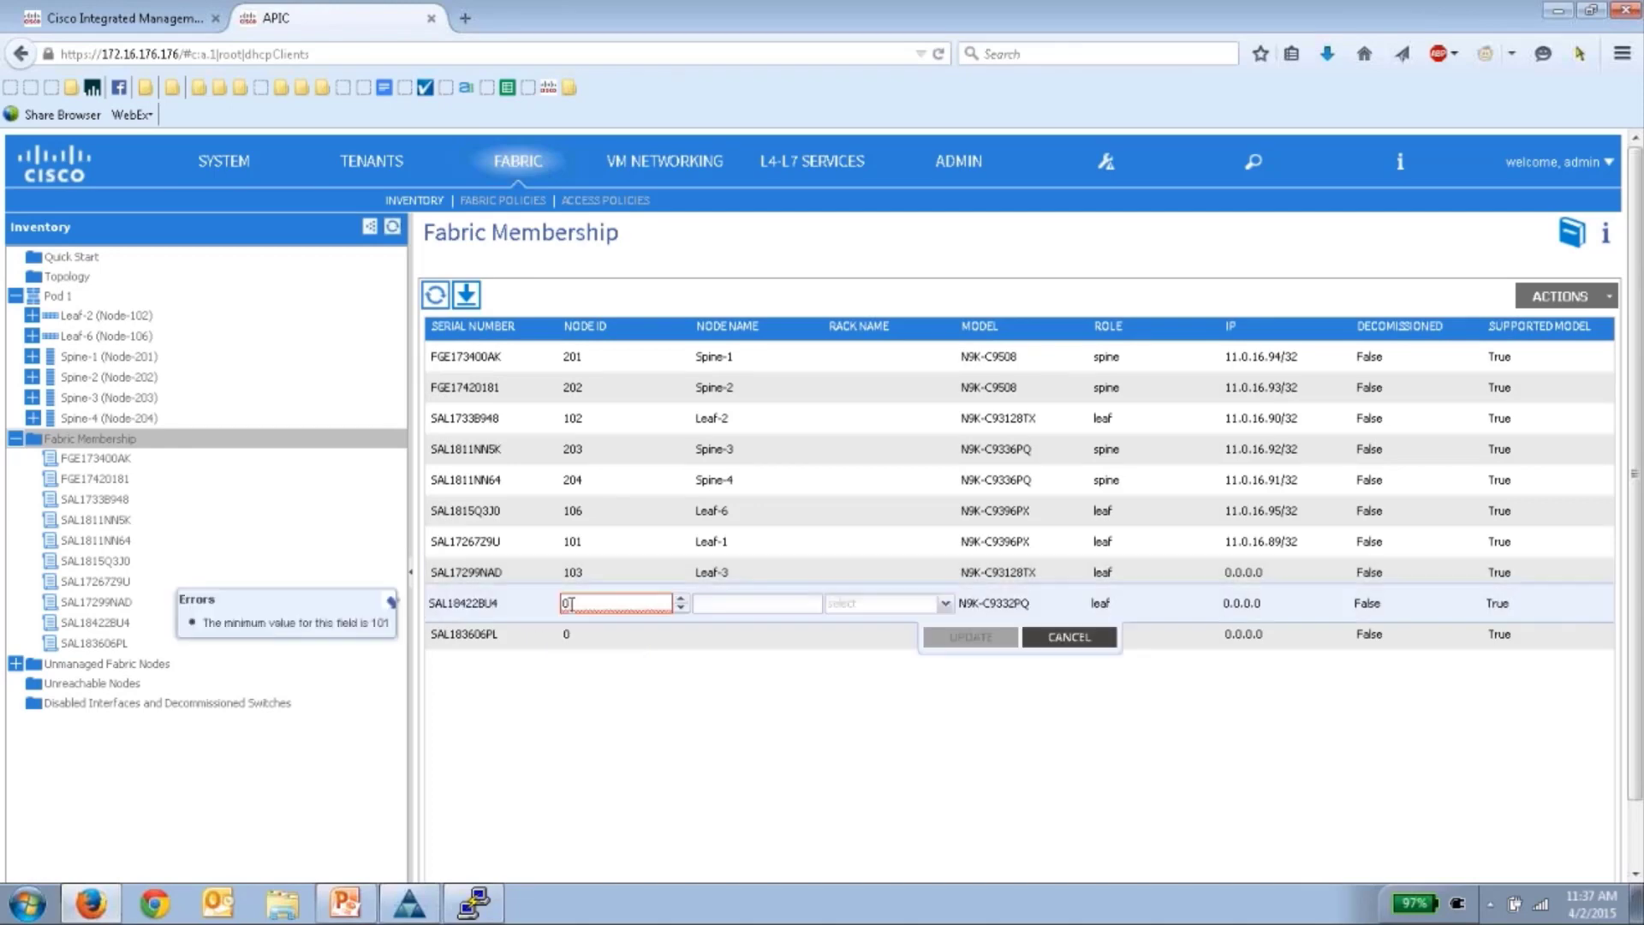
{"action": "key", "text": "BackSpace"}
{"action": "type", "text": "105"}
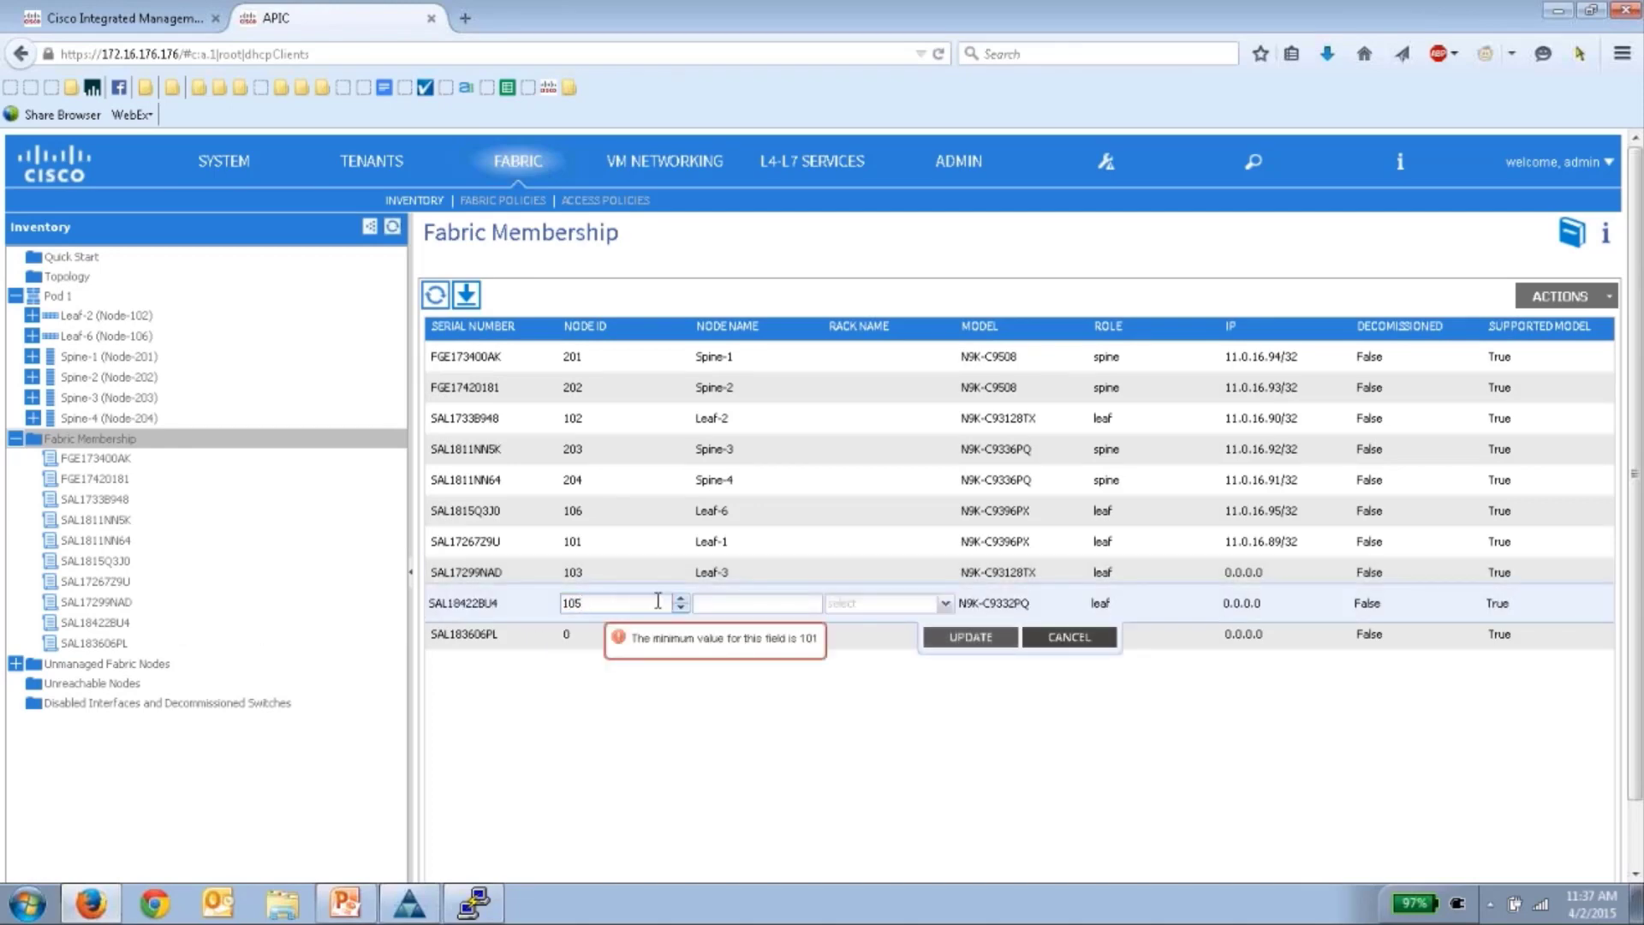
{"action": "left_click", "coordinate": [726, 611]}
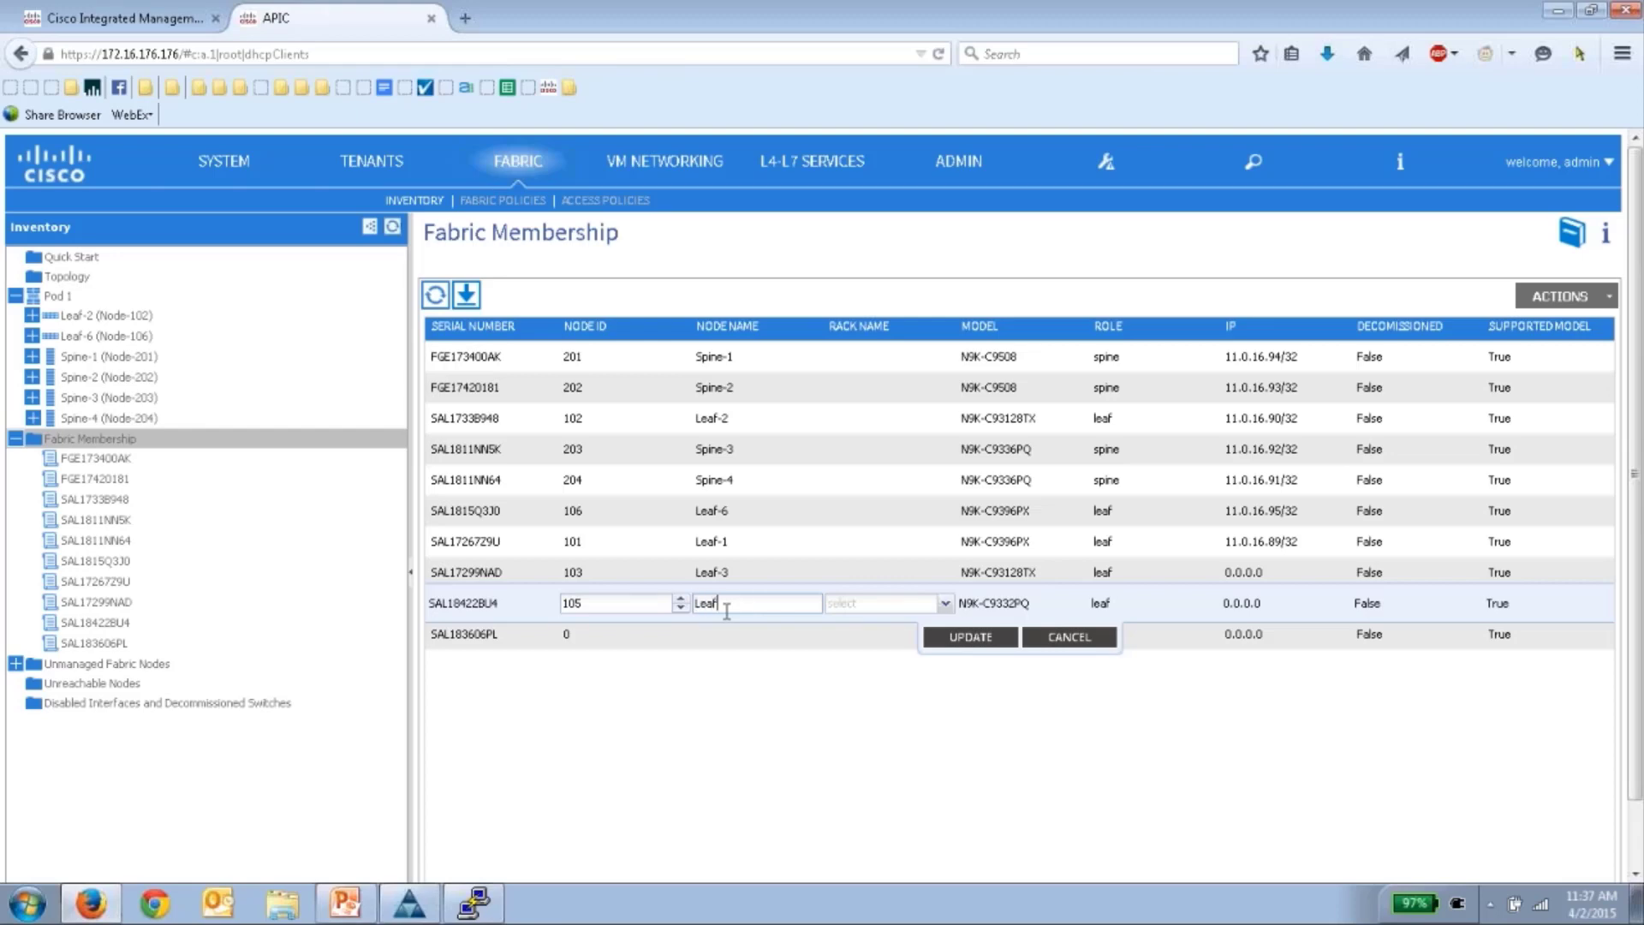
{"action": "type", "text": "Leaf-5"}
{"action": "left_click", "coordinate": [950, 636]}
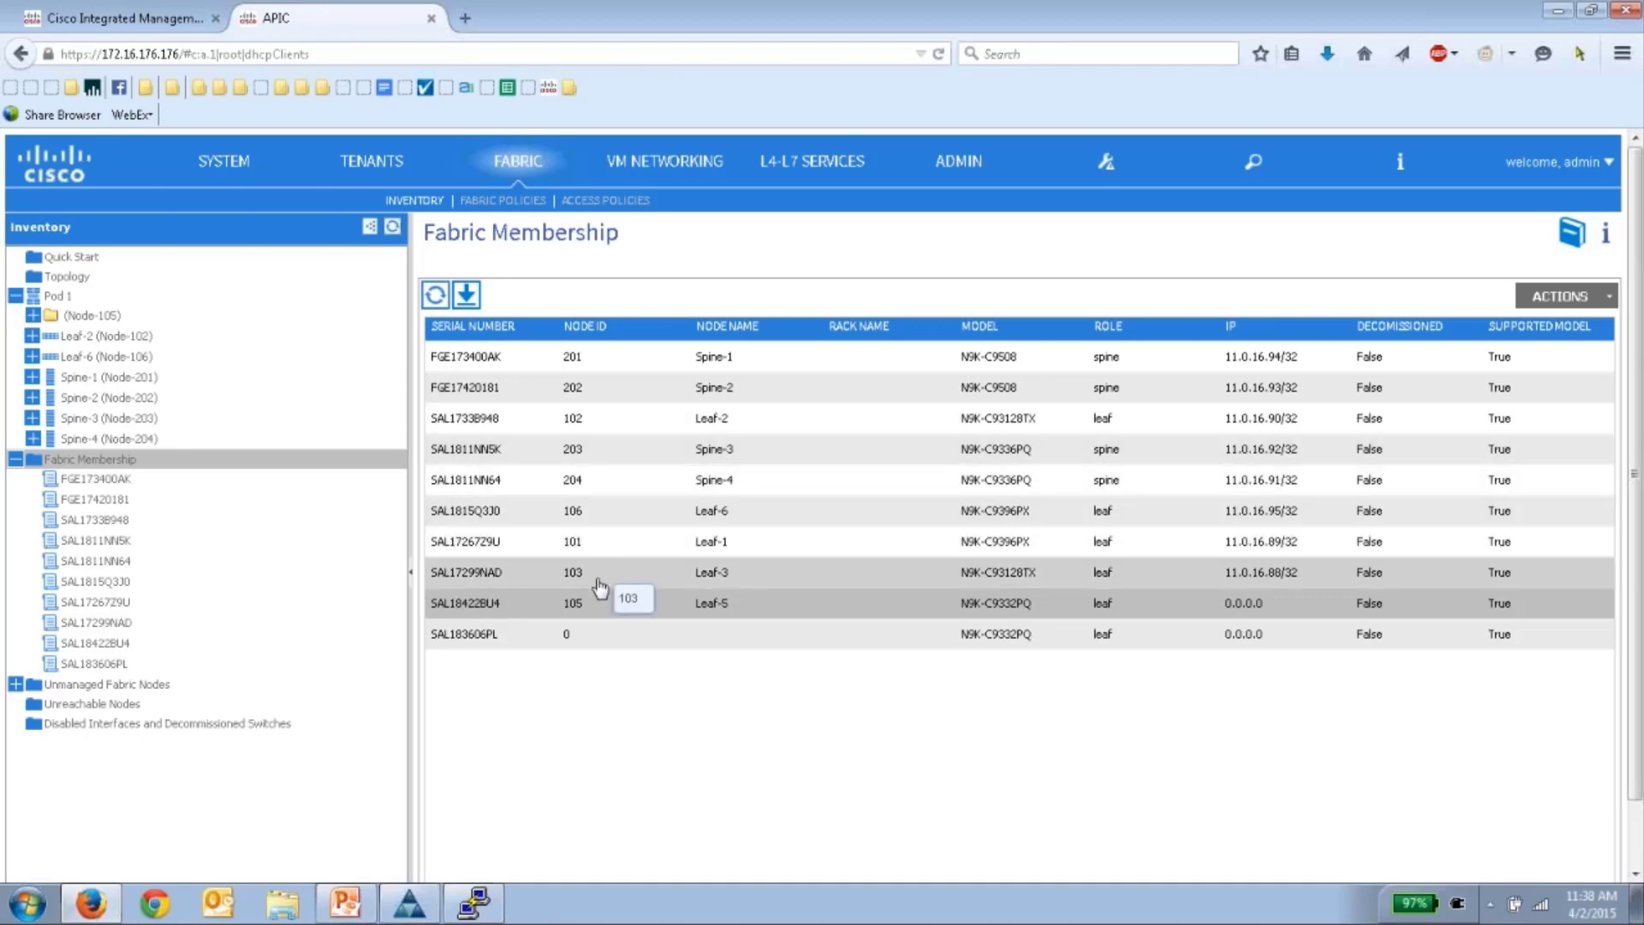
{"action": "left_click", "coordinate": [590, 638]}
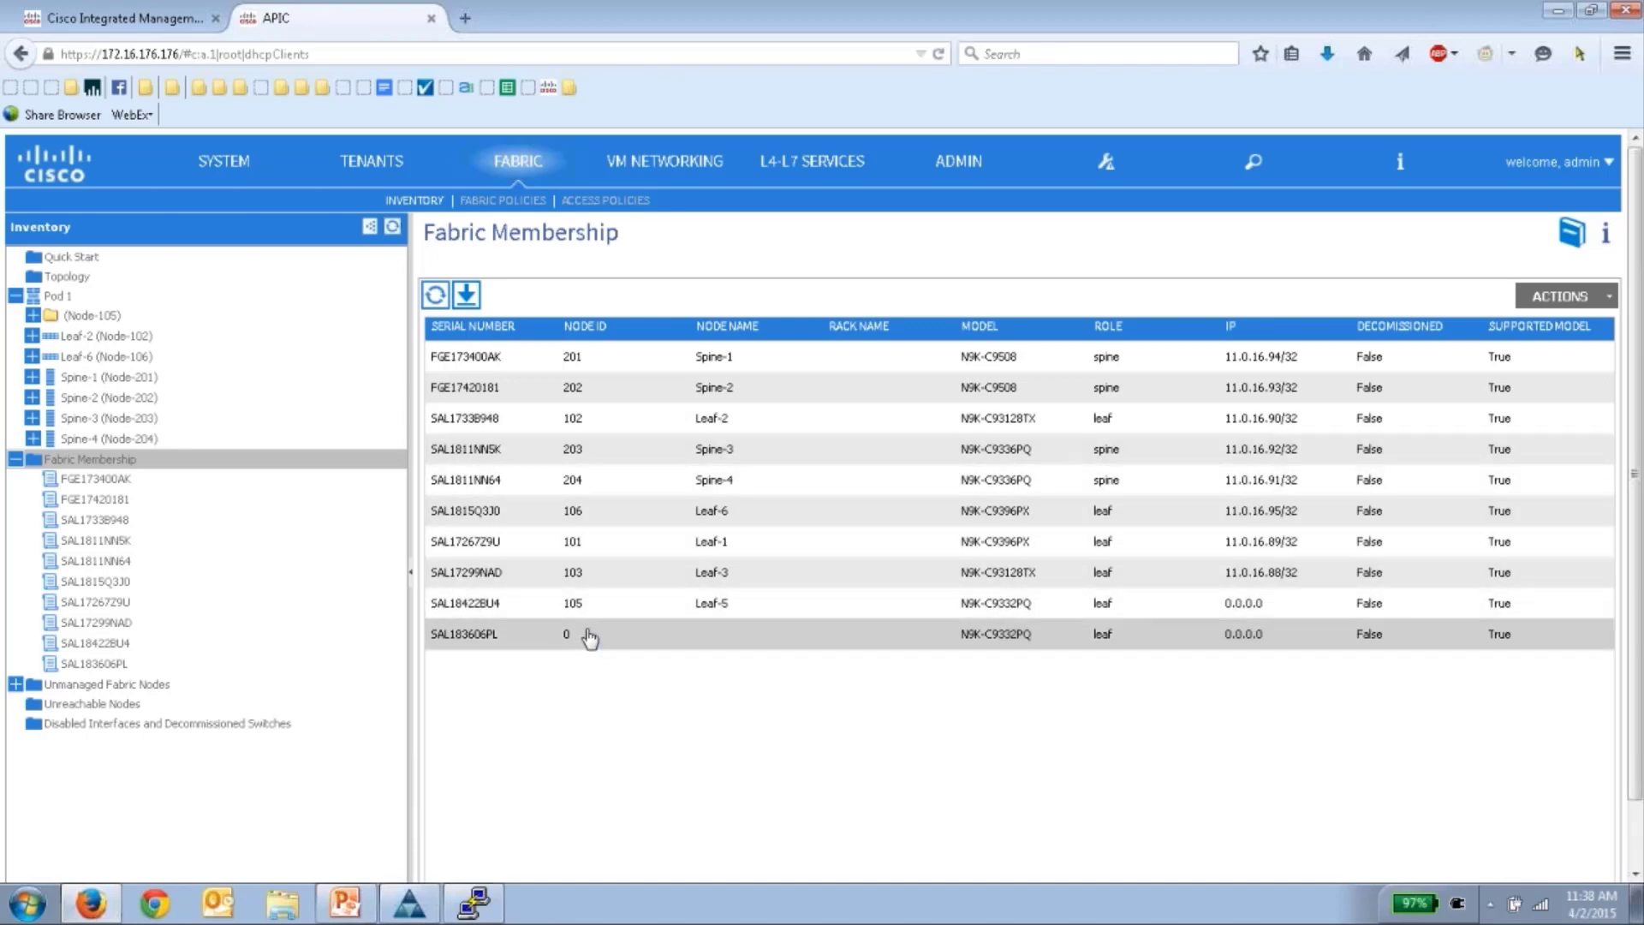
- Enter node ID 104 and node name Leaf-4 on the SAL183606PL row
{"action": "double_click", "coordinate": [590, 638]}
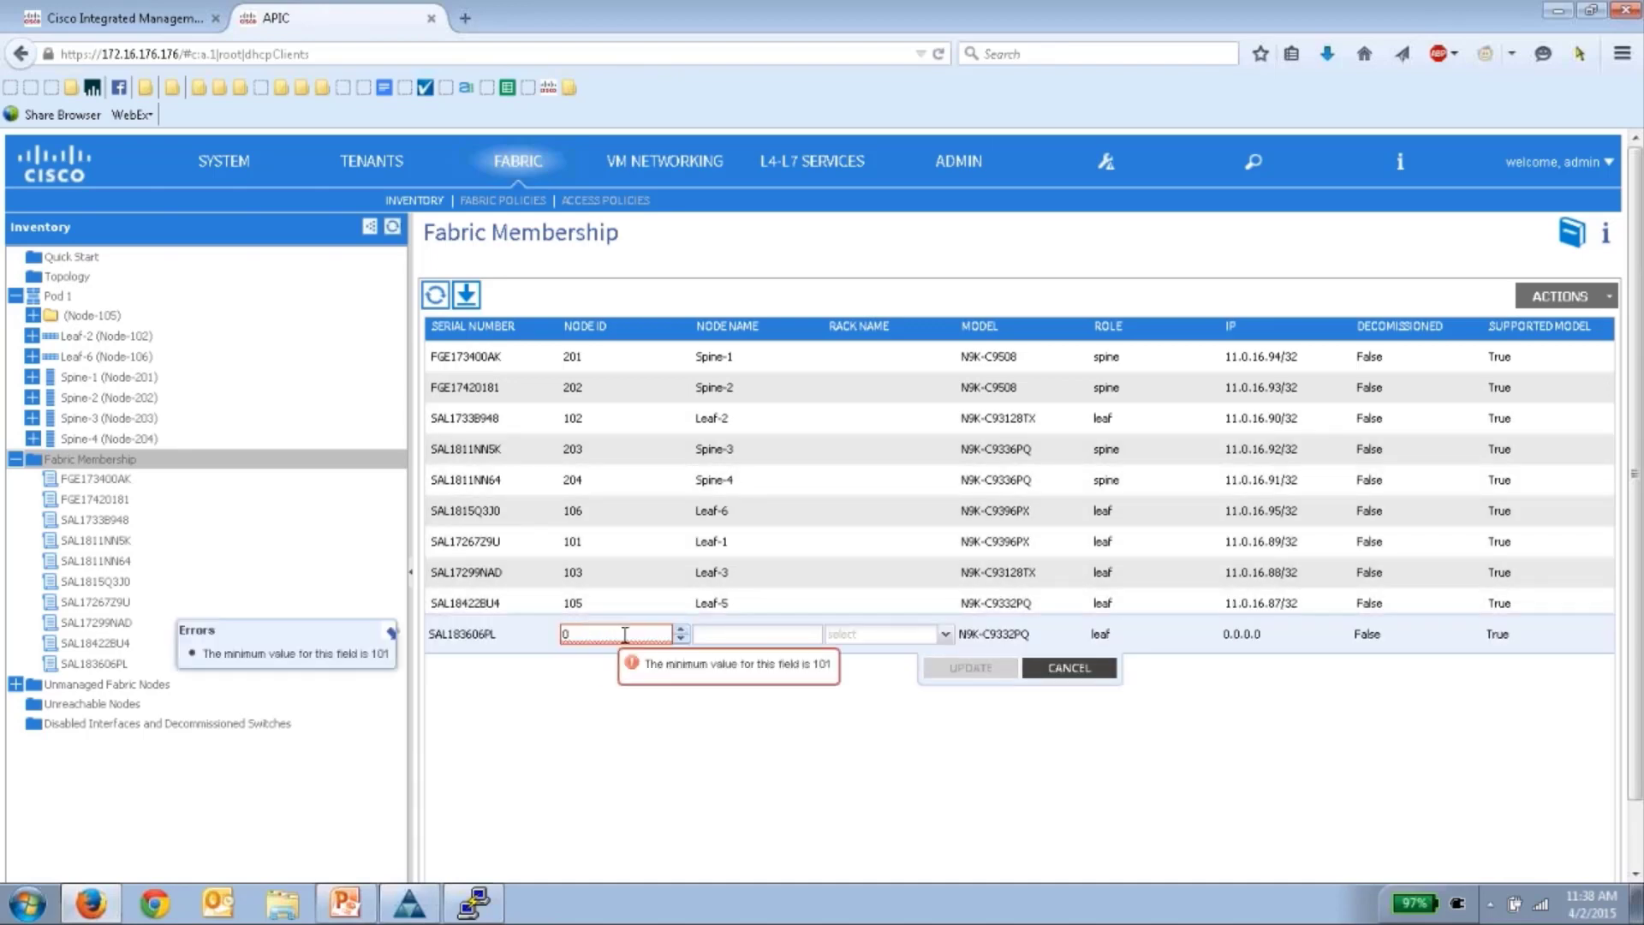
{"action": "key", "text": "alt+Left"}
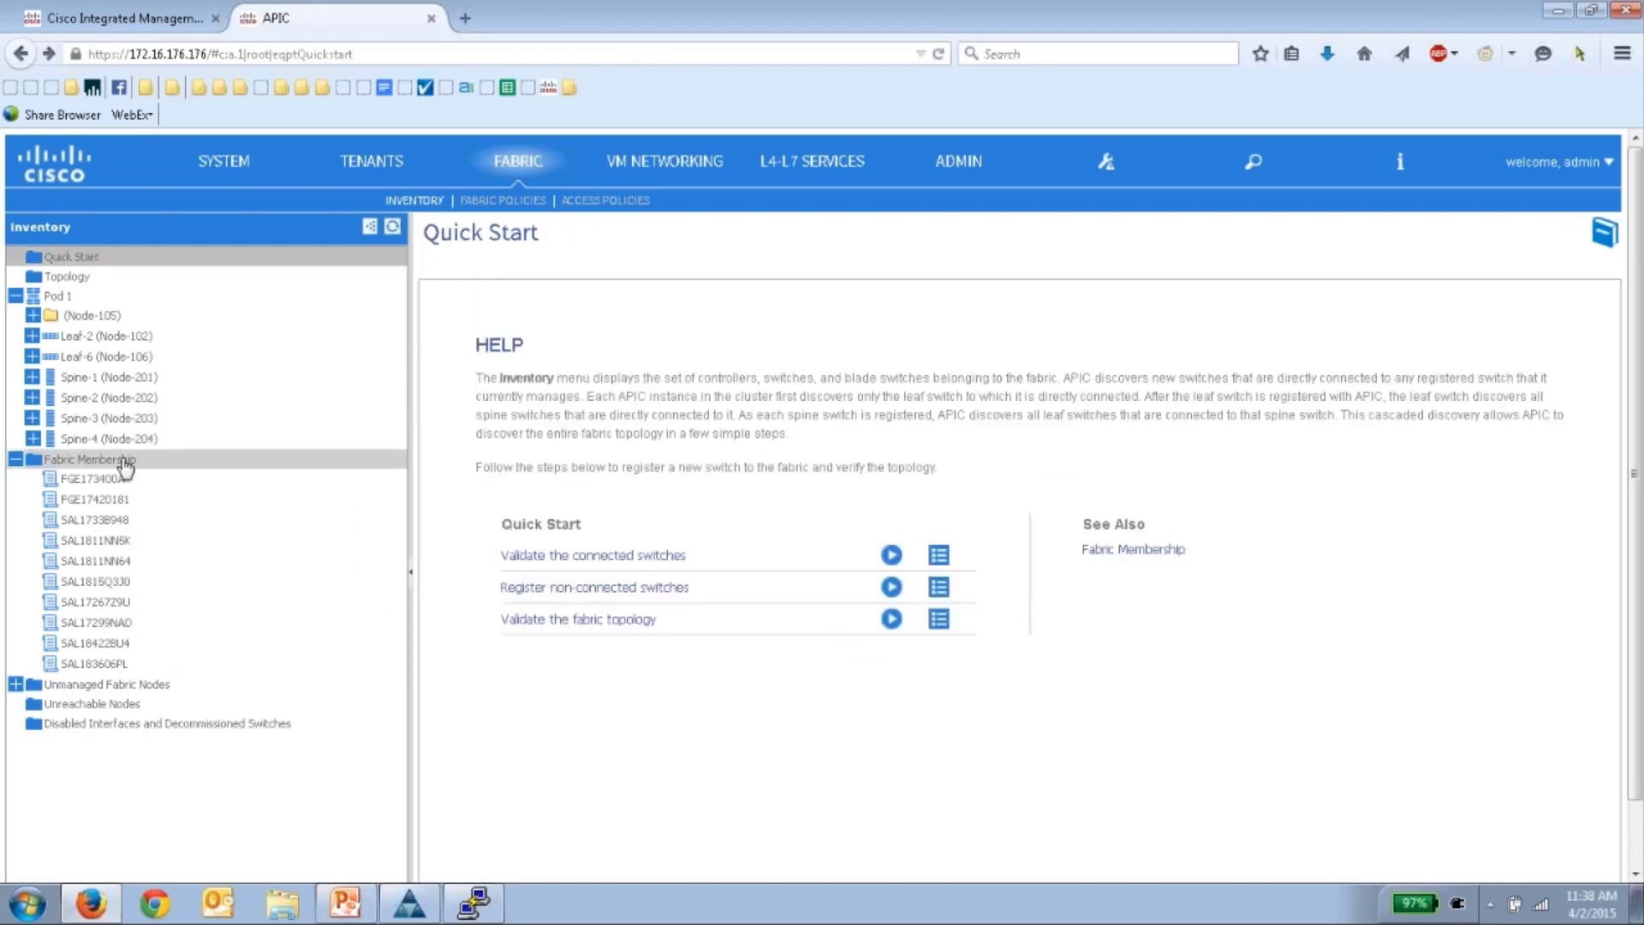
{"action": "key", "text": "alt+Right"}
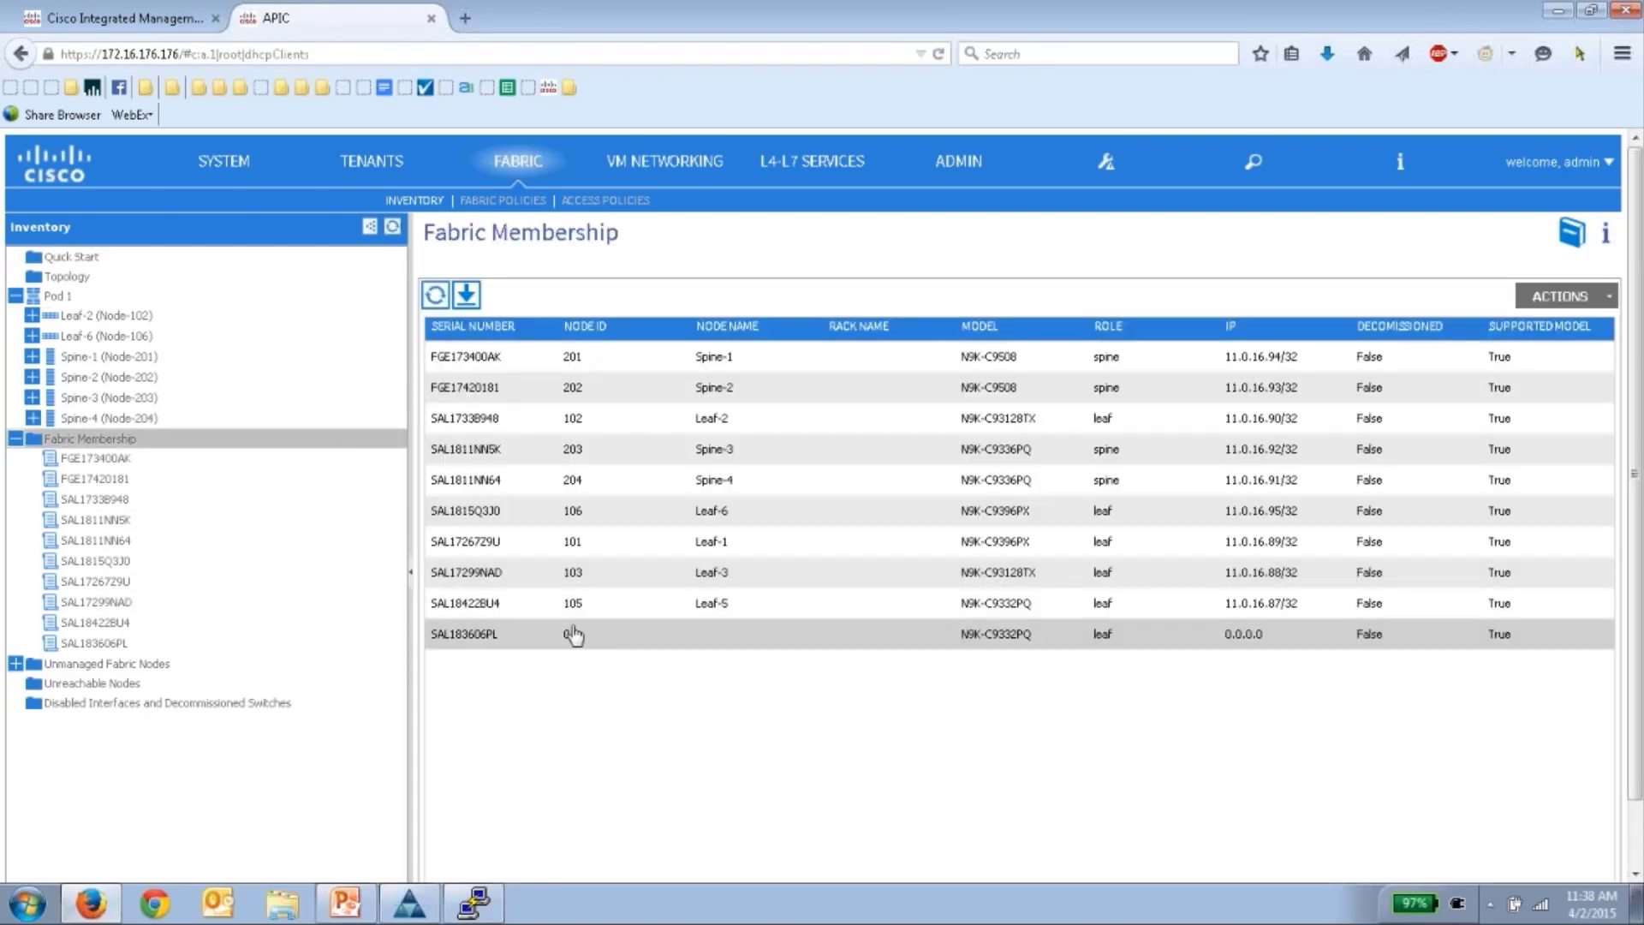
{"action": "double_click", "coordinate": [572, 633]}
{"action": "type", "text": "104"}
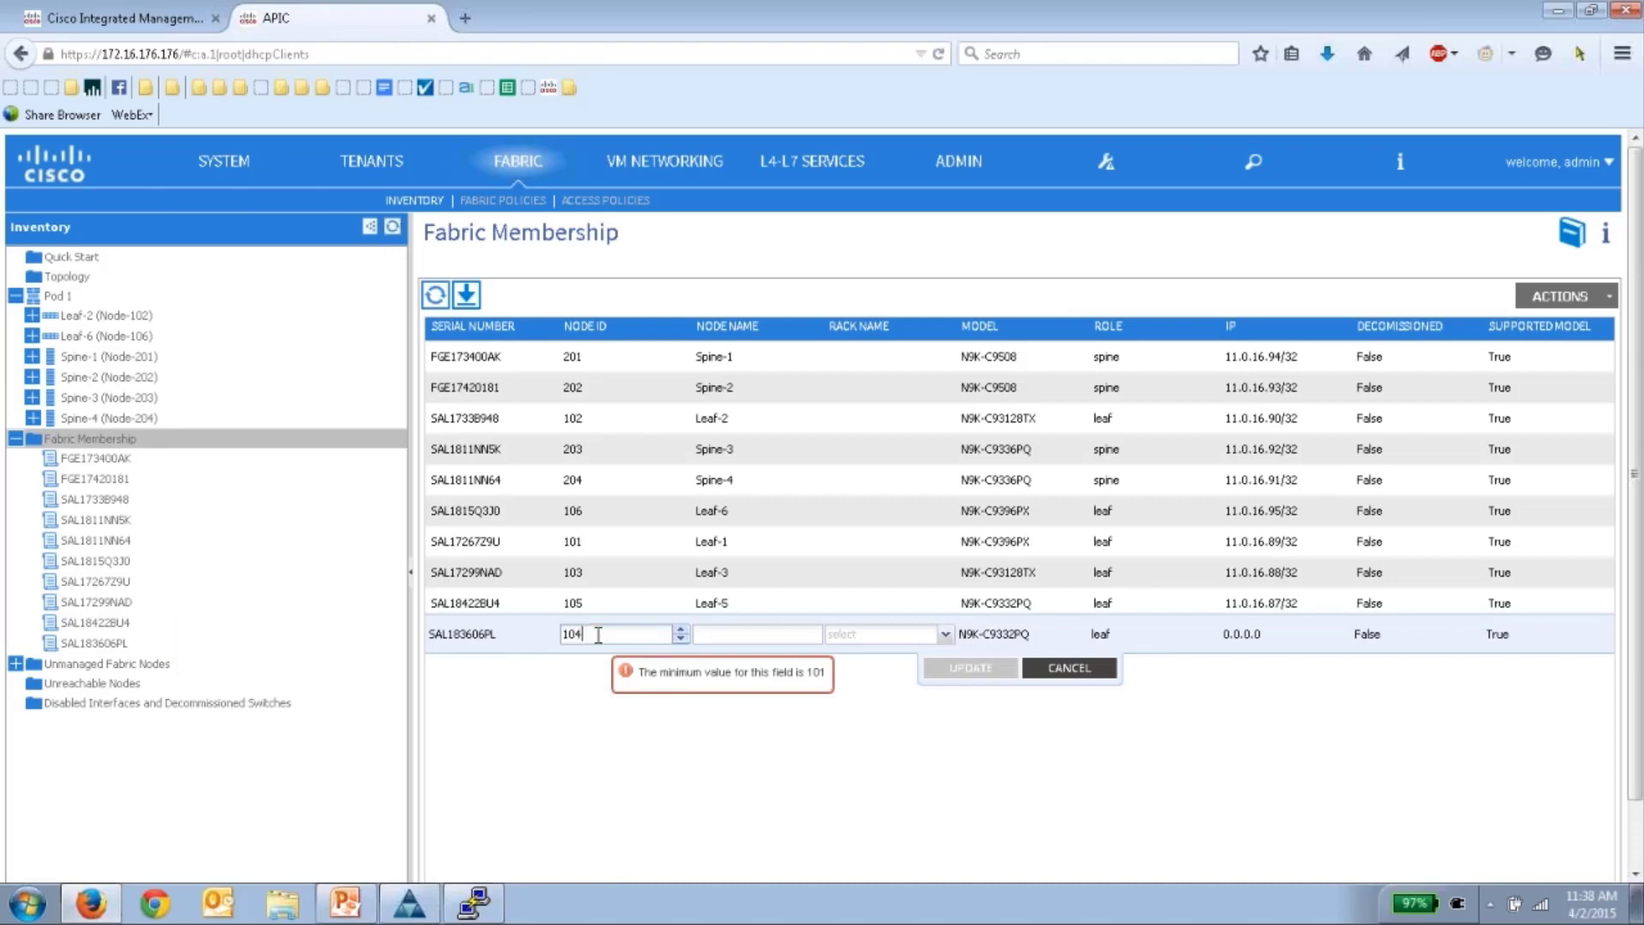
{"action": "left_click", "coordinate": [742, 626]}
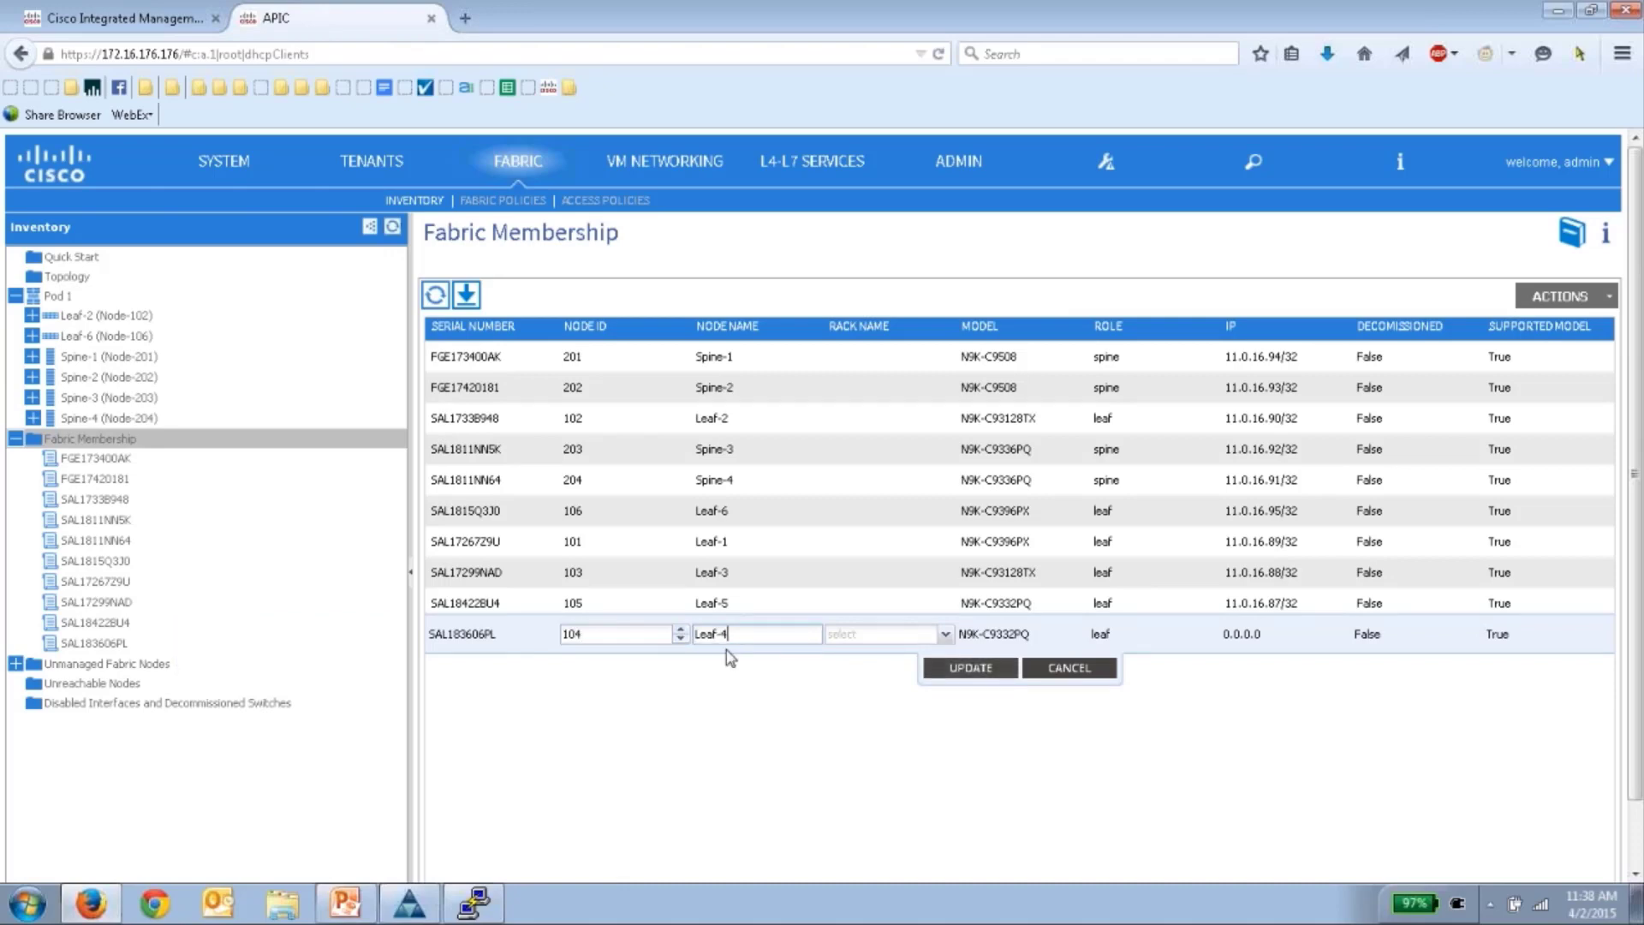
{"action": "left_click", "coordinate": [473, 905]}
- Load the saved Leaf-4 PuTTY session and open a new console connection to it
{"action": "left_click", "coordinate": [404, 99]}
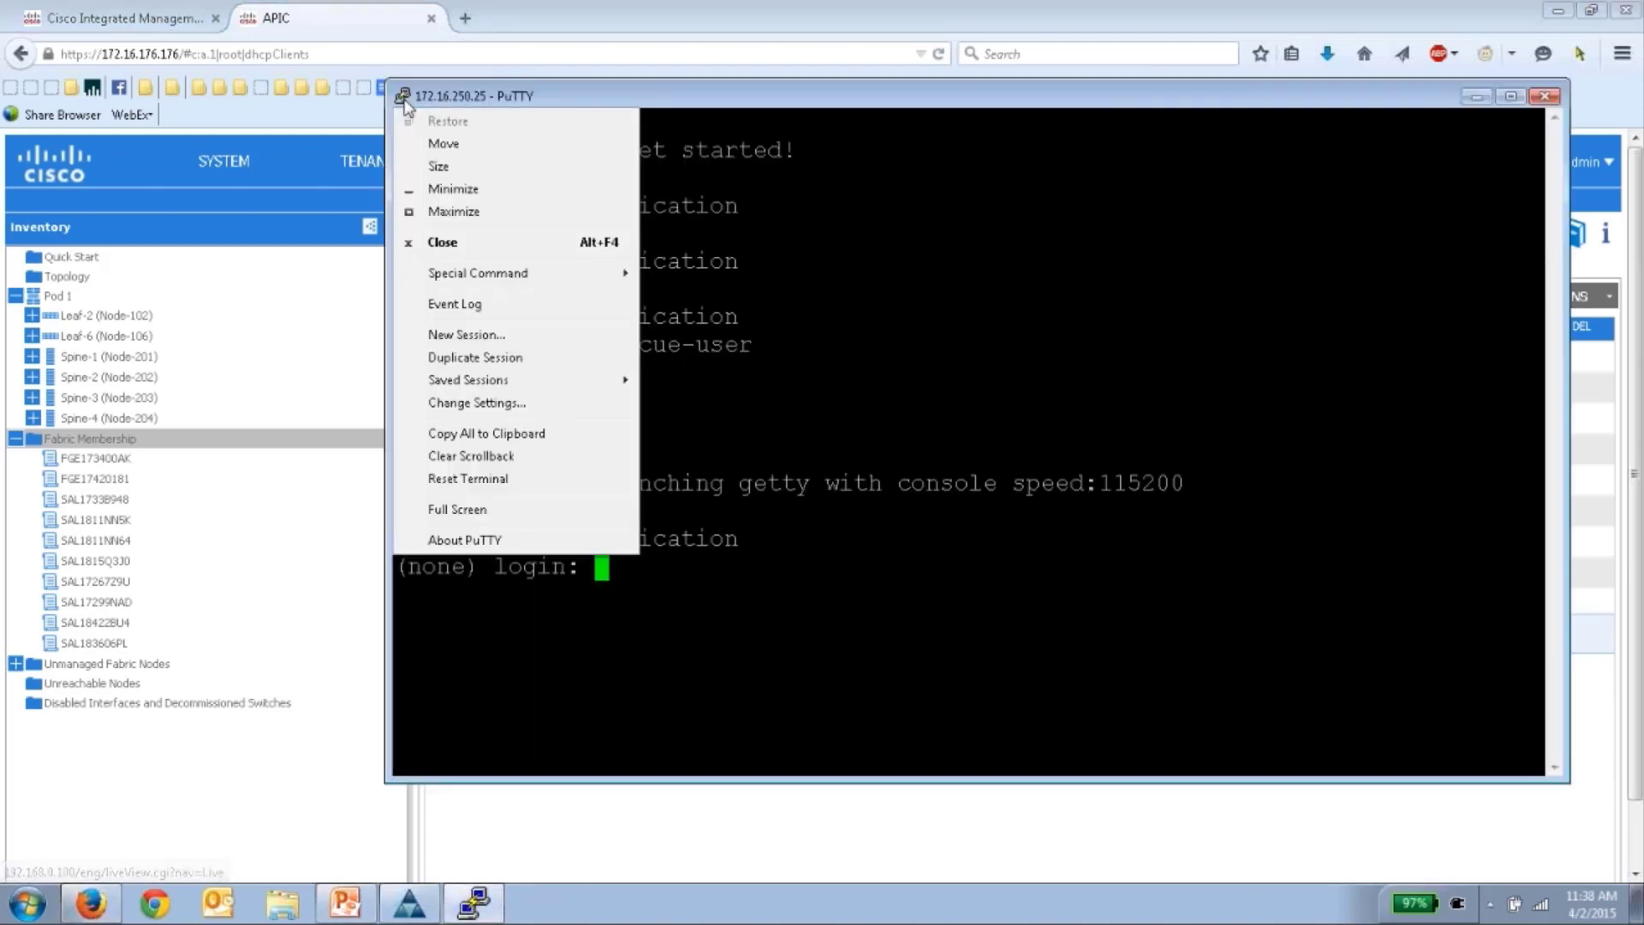
{"action": "left_click", "coordinate": [467, 337]}
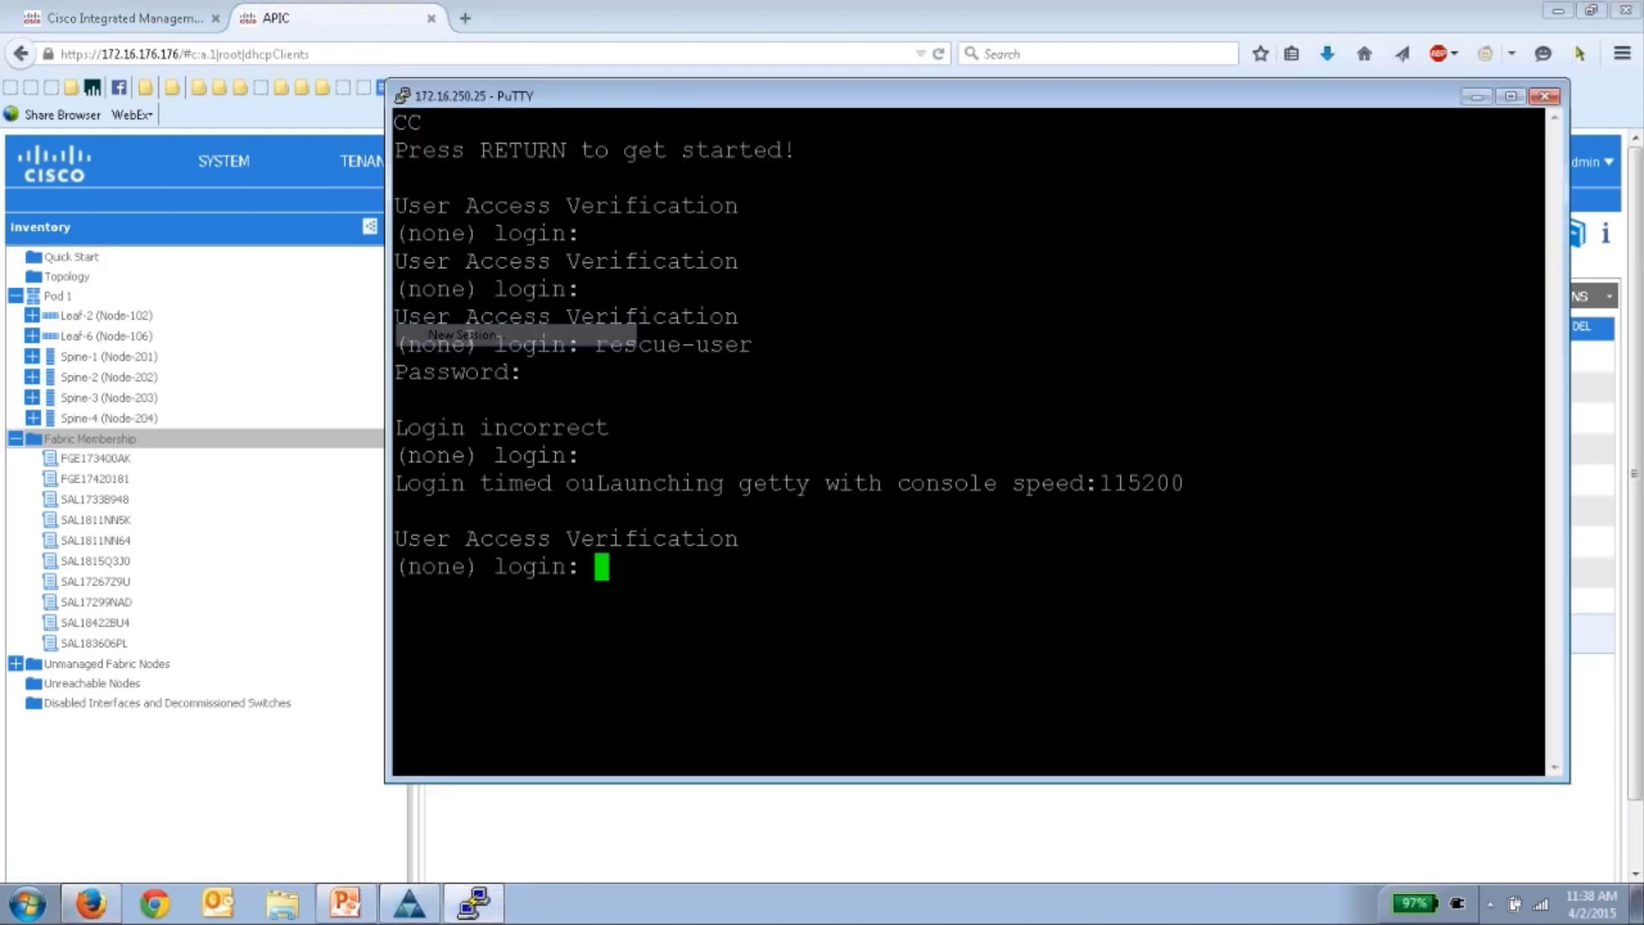
{"action": "left_click", "coordinate": [921, 546]}
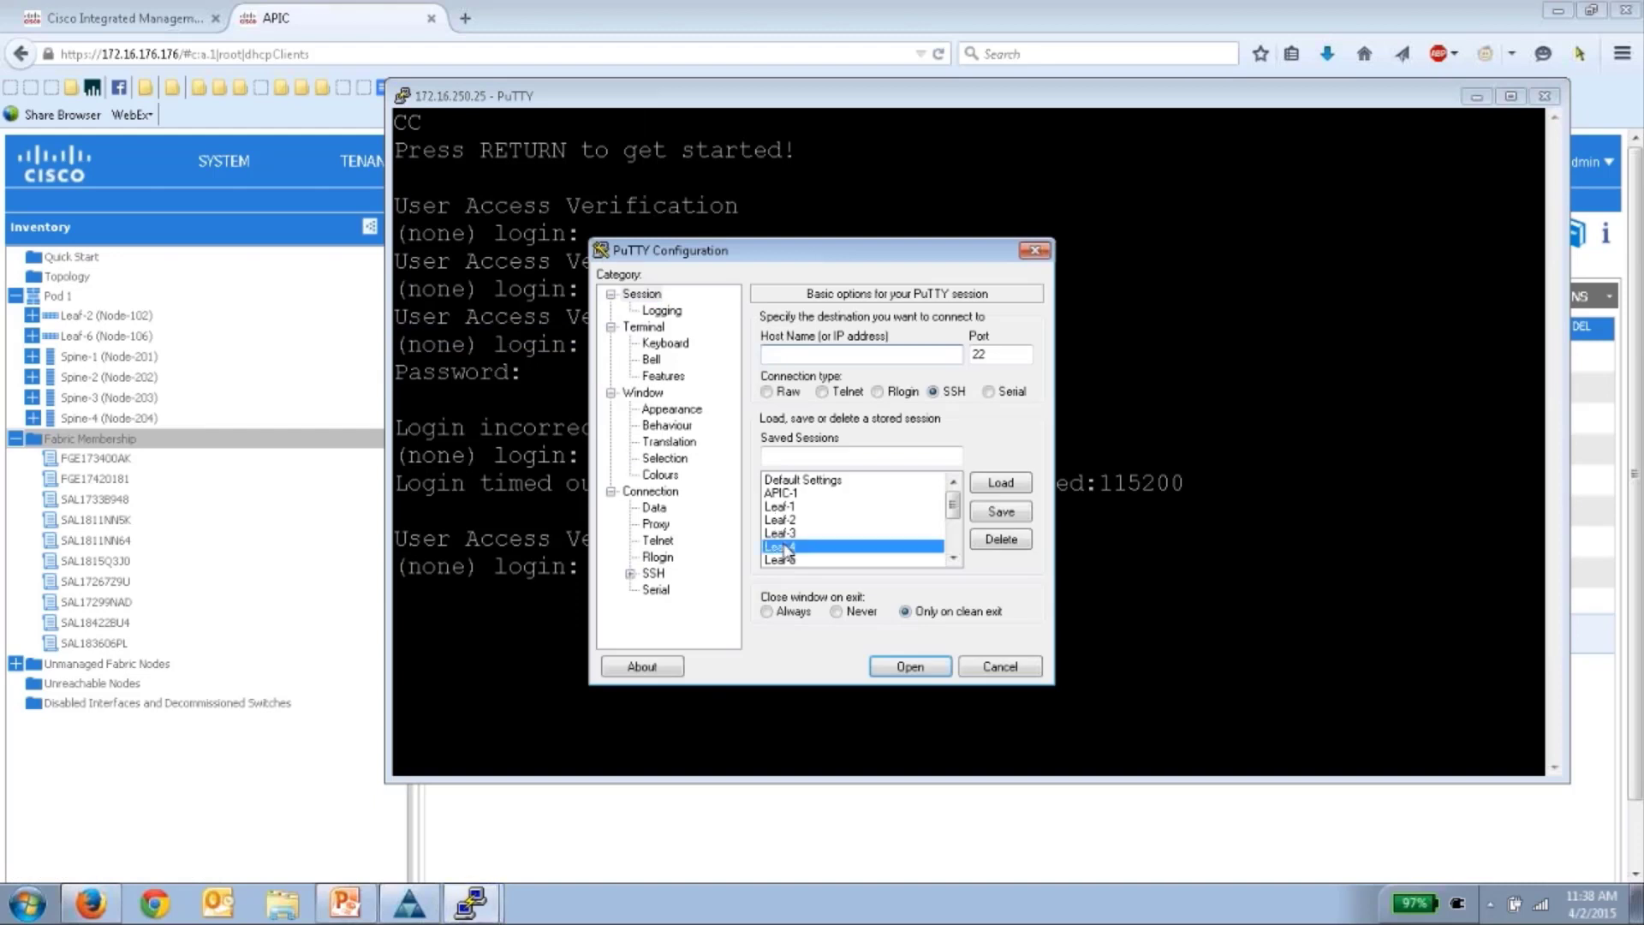
{"action": "left_click", "coordinate": [1000, 483]}
{"action": "left_click", "coordinate": [909, 666]}
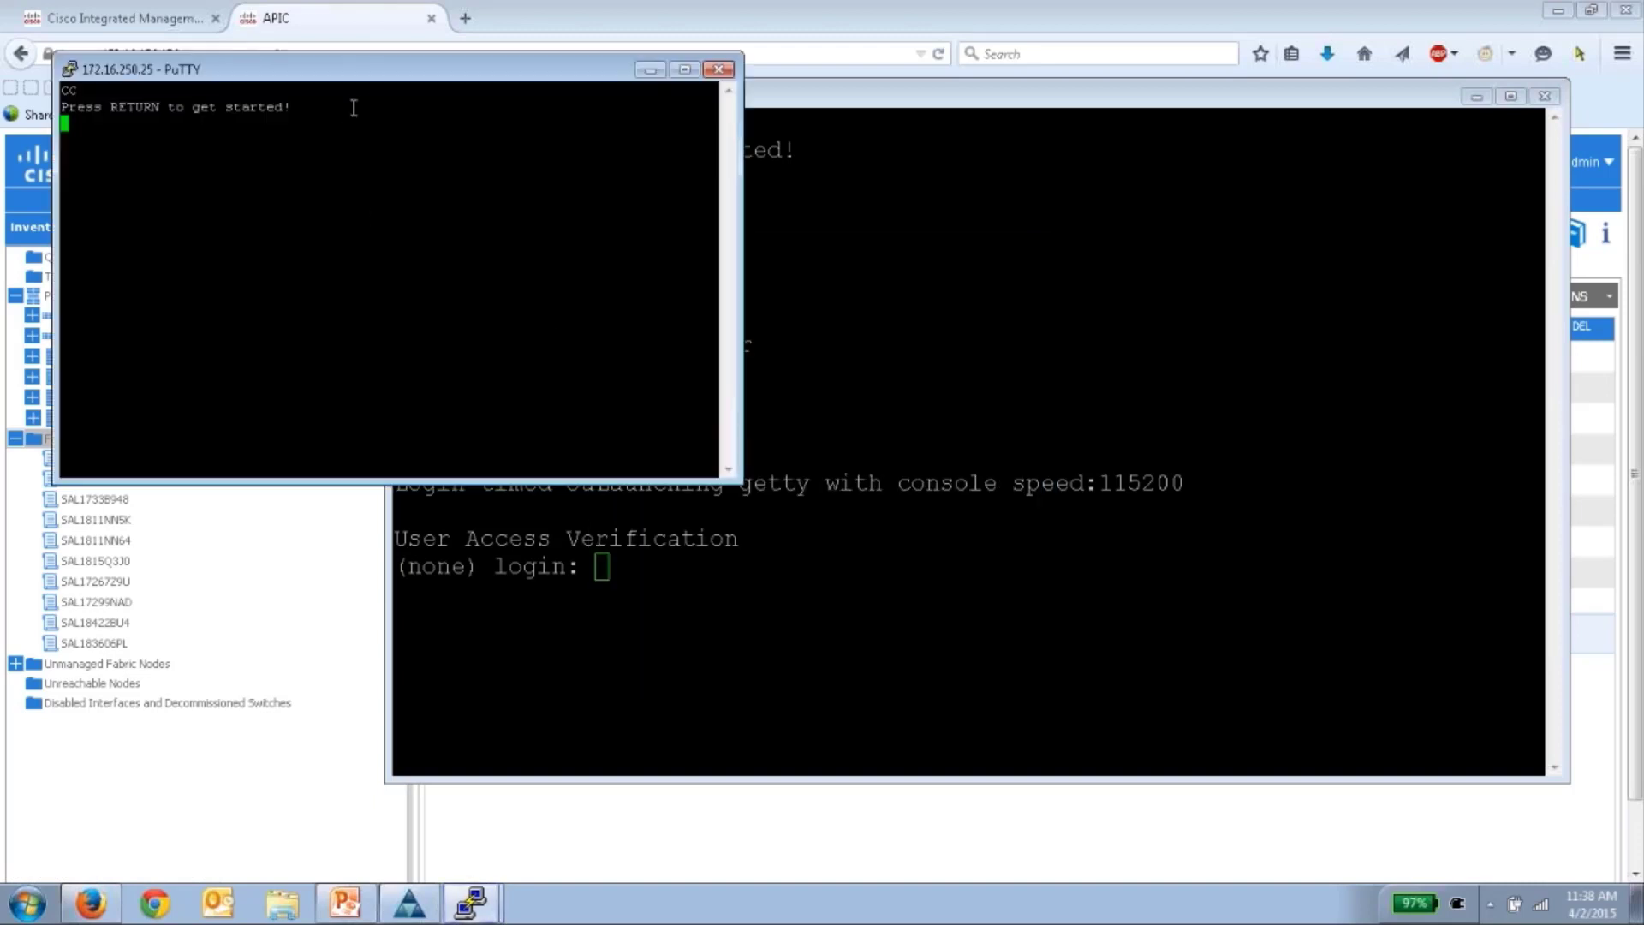
{"action": "left_click_drag", "start_coordinate": [410, 72], "coordinate": [1000, 304]}
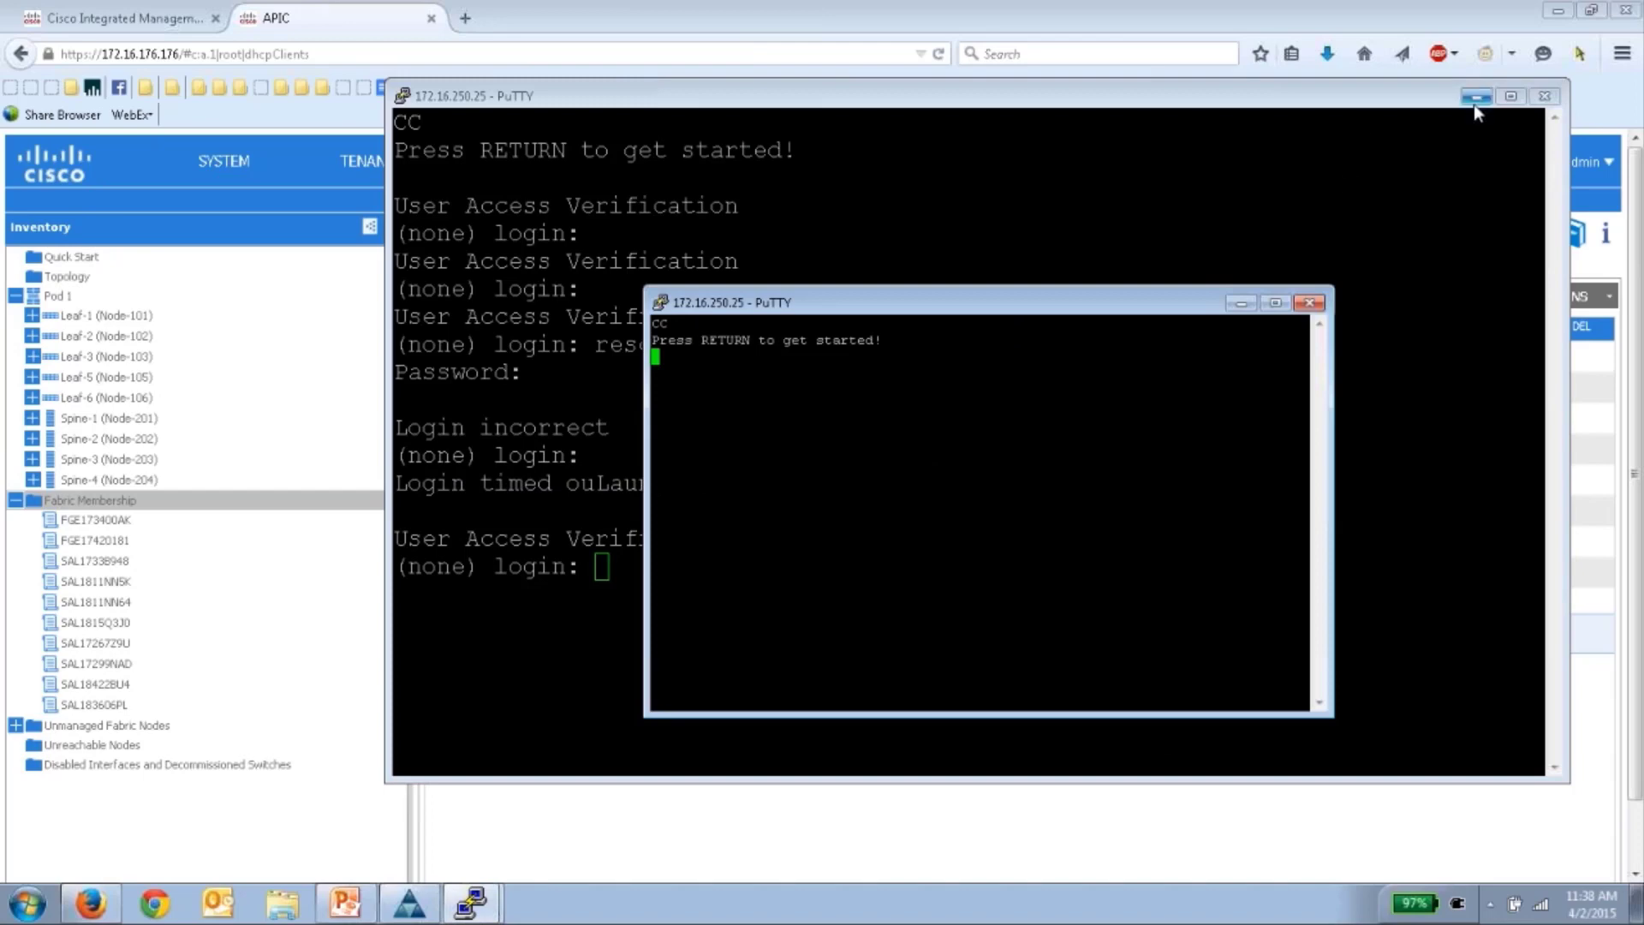
- Close the old timed-out console and wake the Leaf-4 console to a fresh login prompt
{"action": "left_click", "coordinate": [1545, 96]}
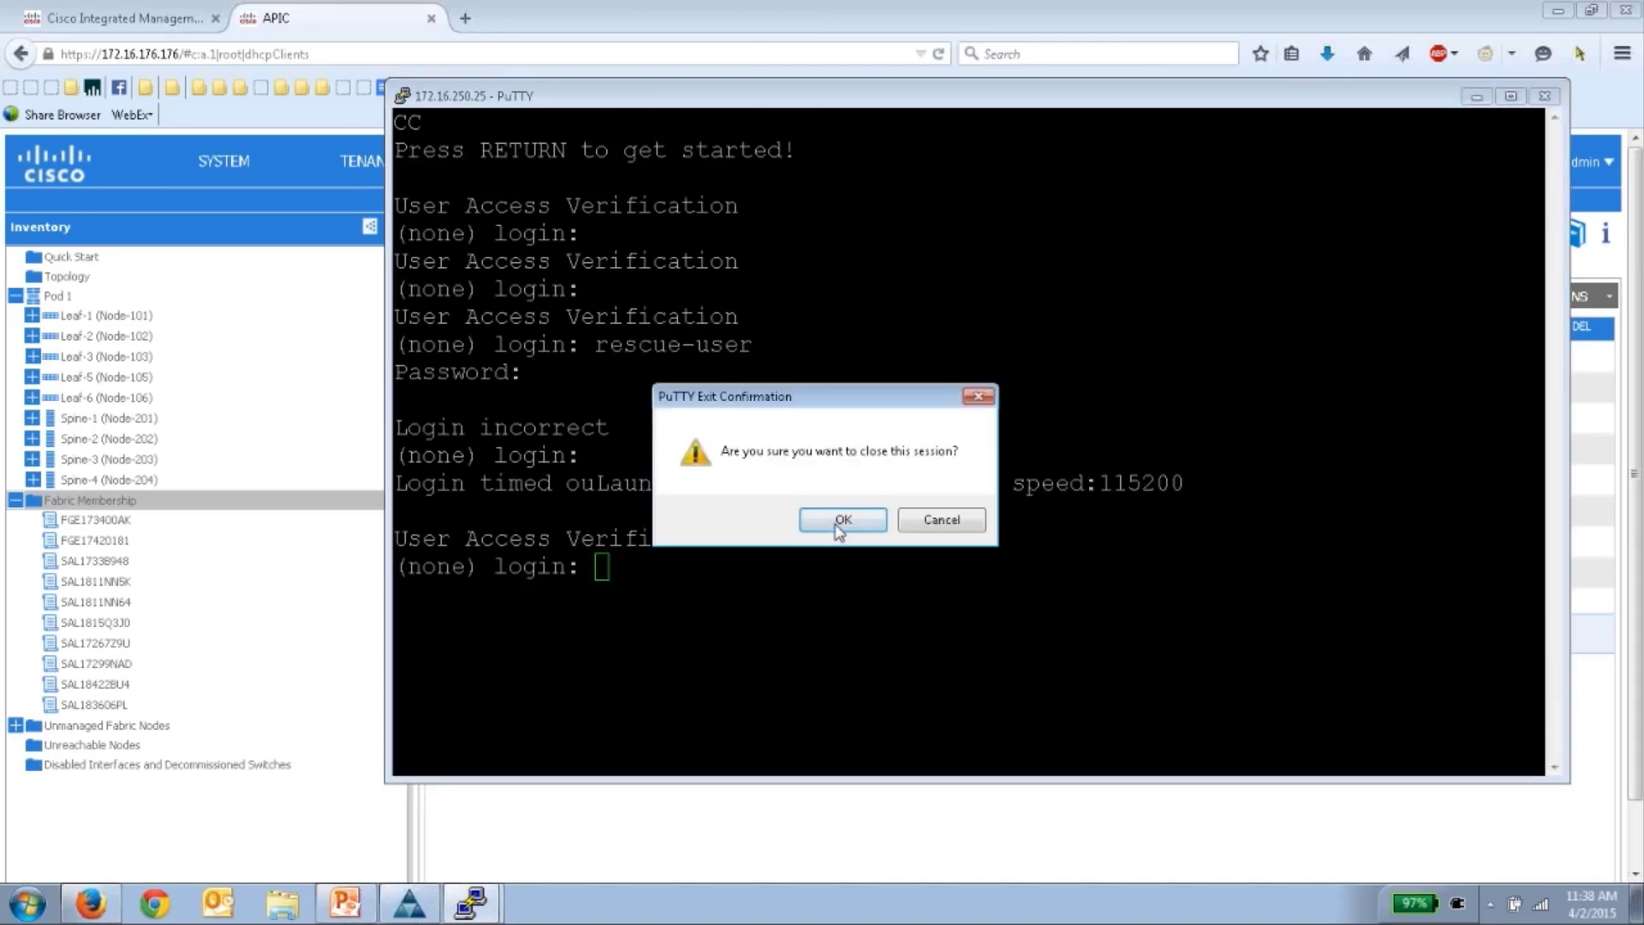
{"action": "left_click", "coordinate": [843, 518]}
{"action": "key", "text": "Return"}
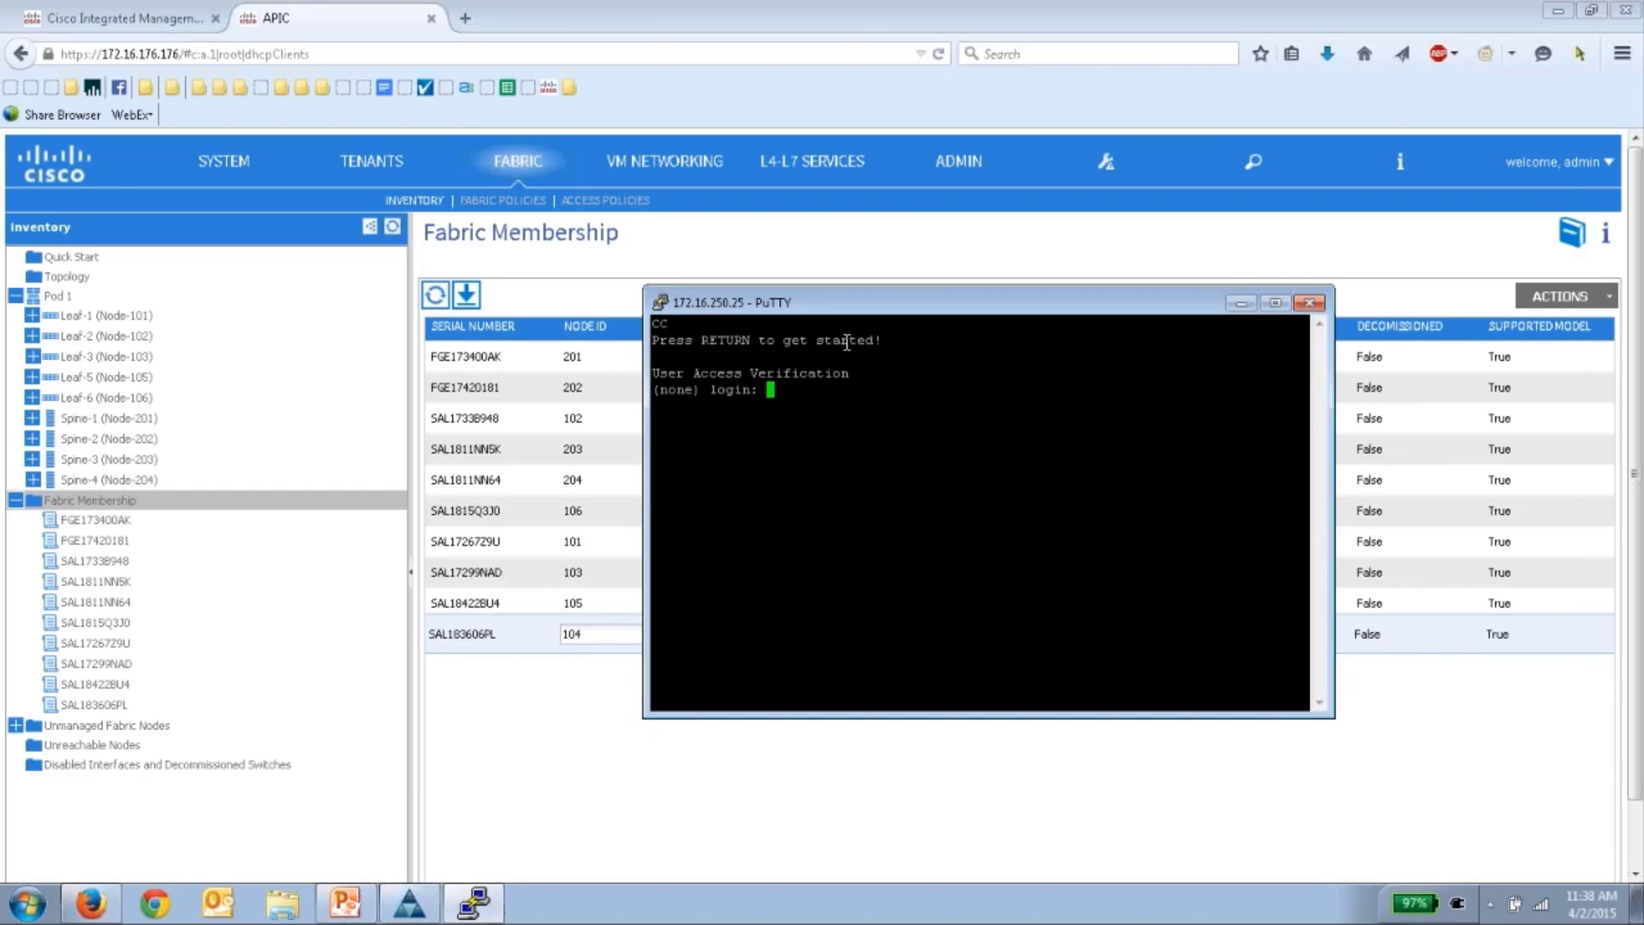
{"action": "left_click_drag", "start_coordinate": [903, 317], "coordinate": [1160, 424]}
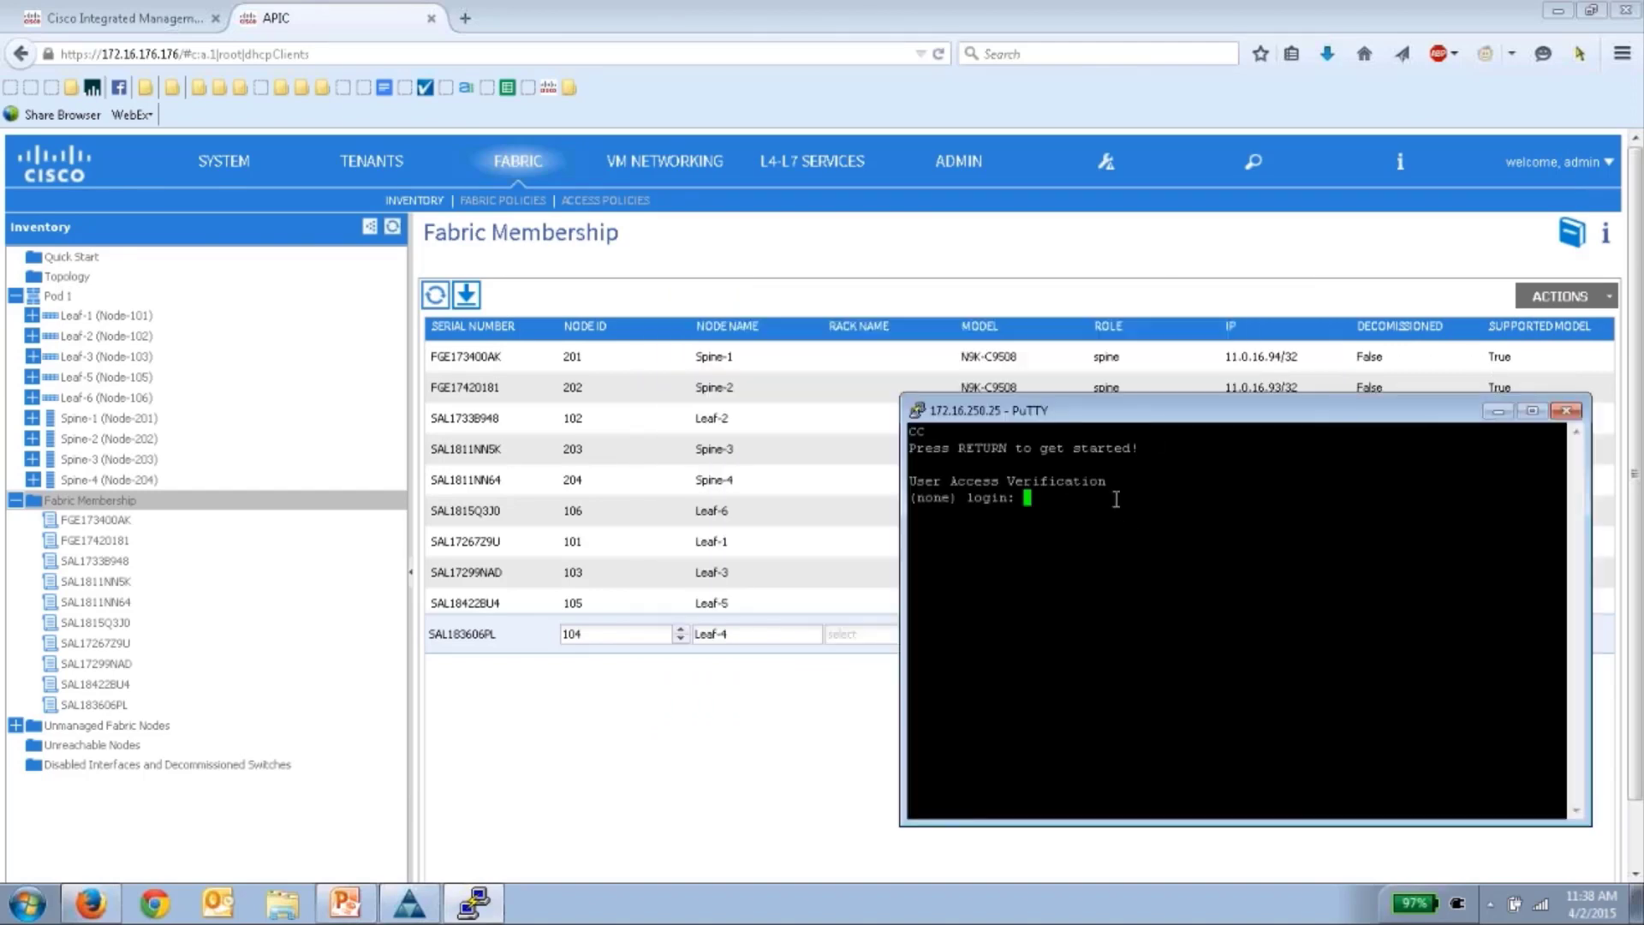
{"action": "key", "text": "Return"}
{"action": "key", "text": "Return"}
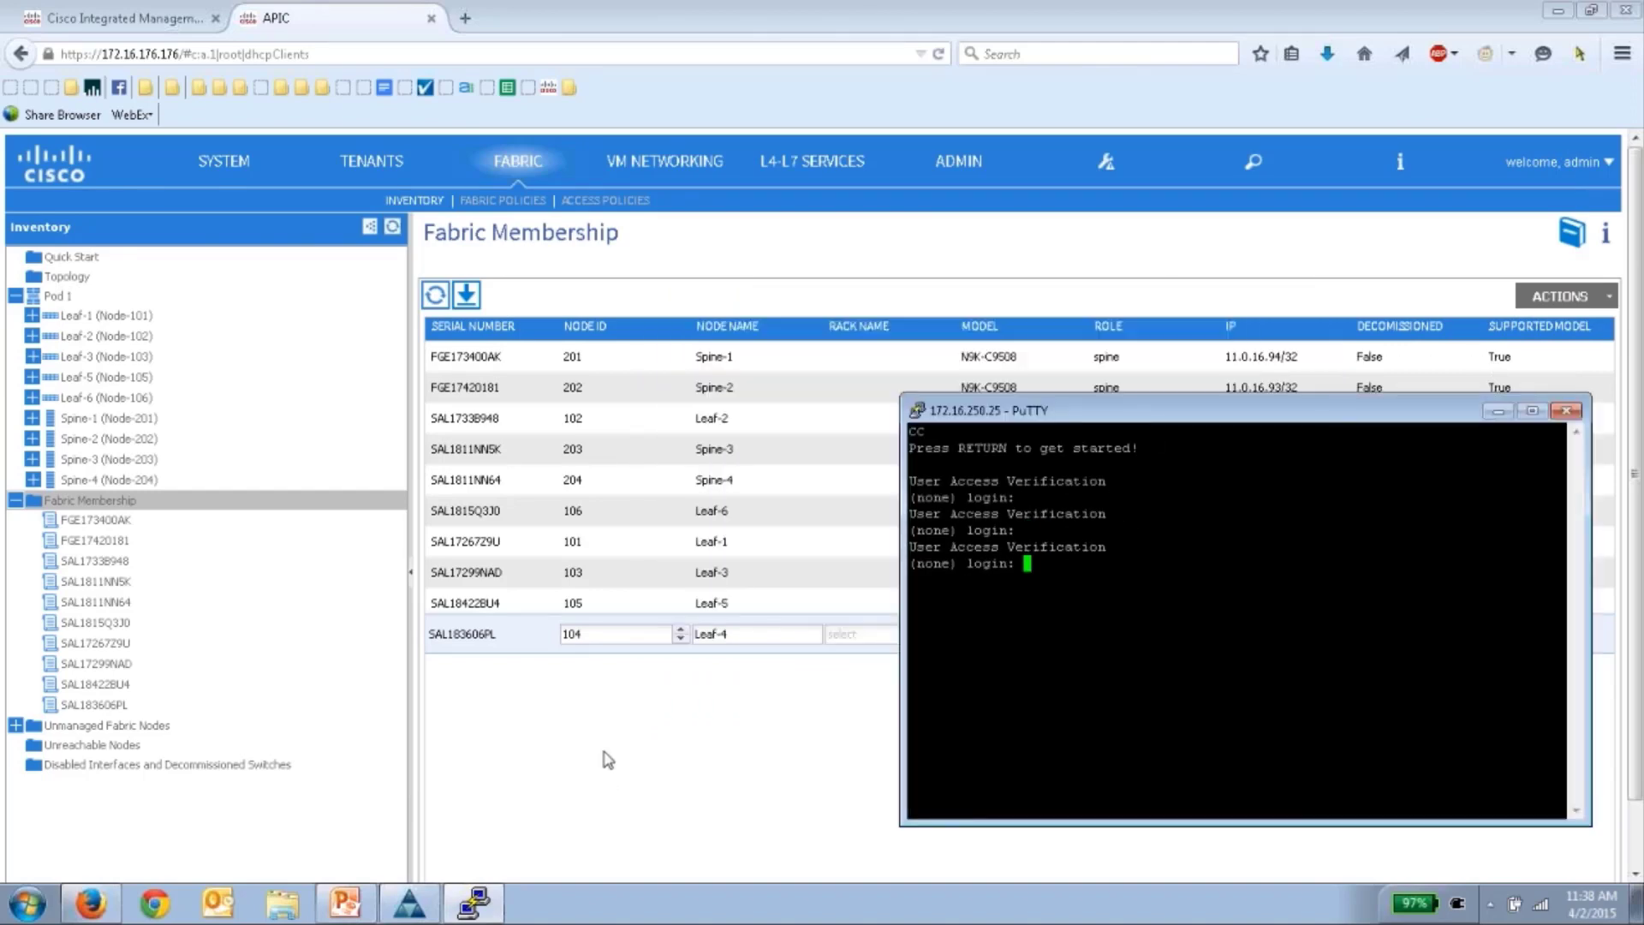
{"action": "left_click", "coordinate": [610, 758]}
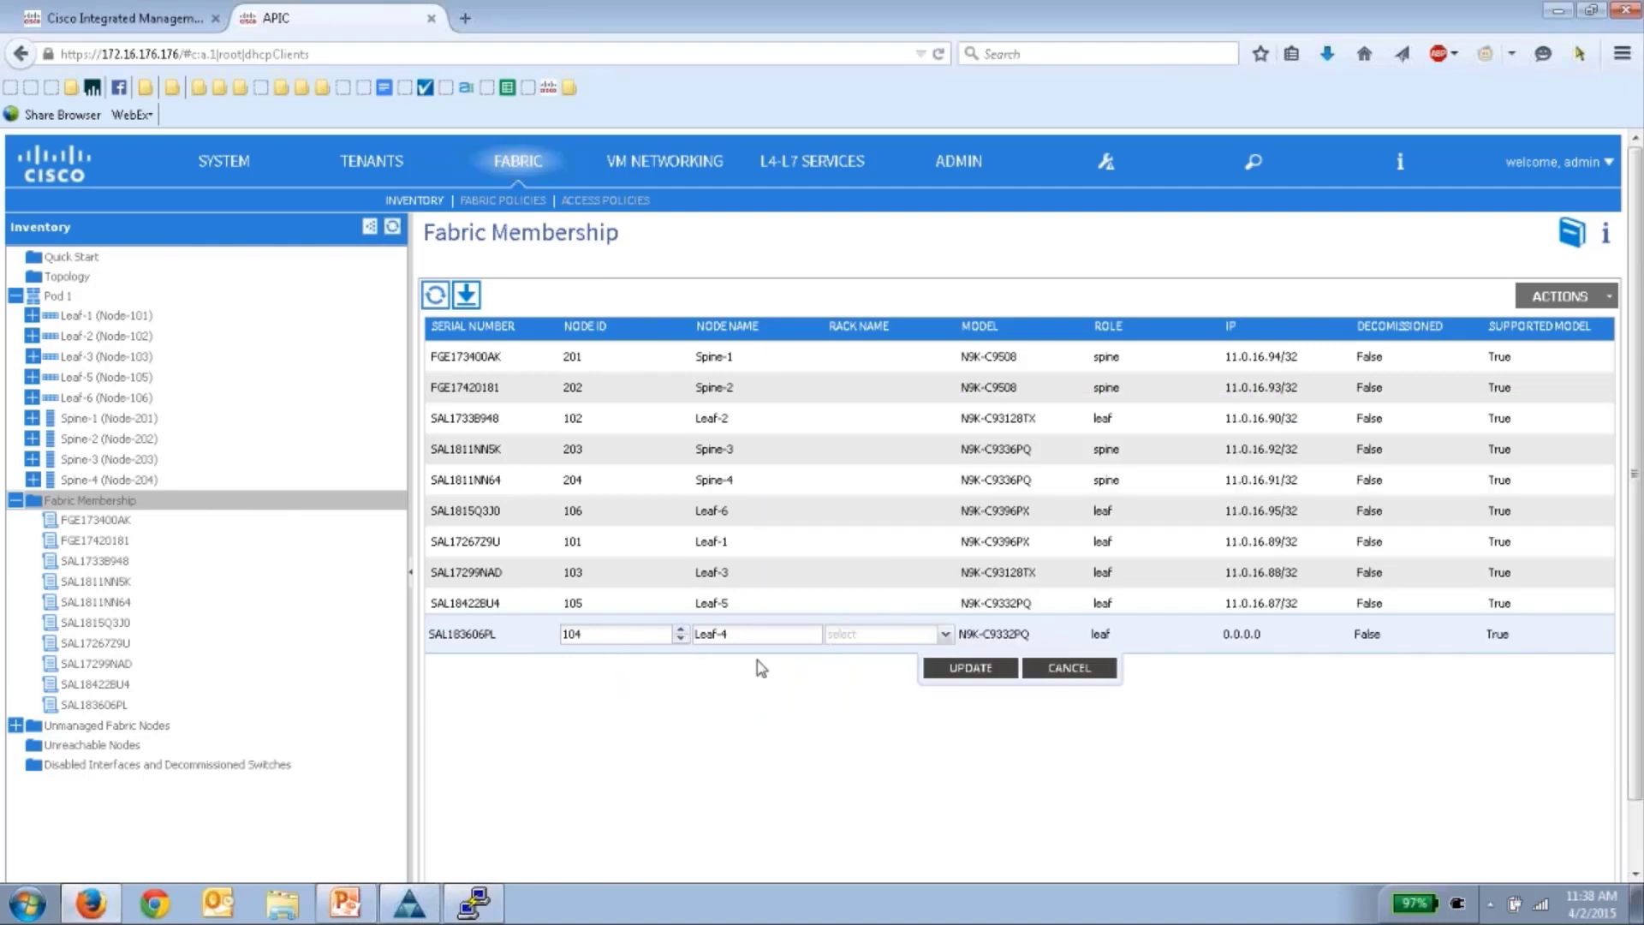
- Save the SAL183606PL row as node 104, Leaf-4
{"action": "left_click", "coordinate": [970, 675]}
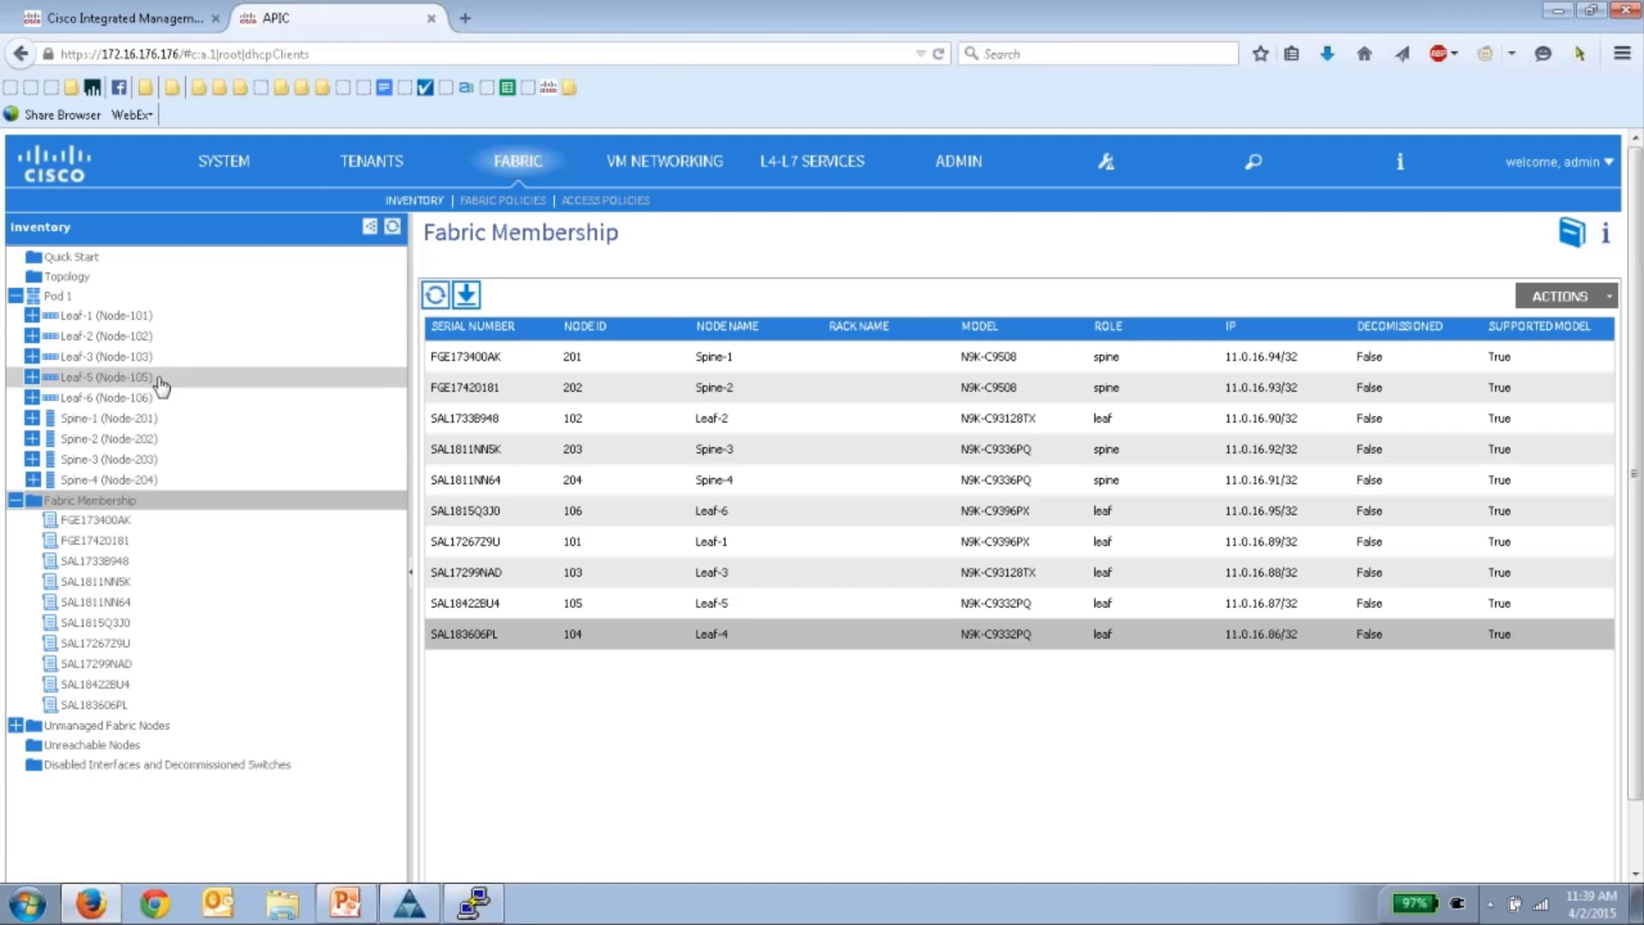
- Bring the Leaf-4 console forward and log in as admin
{"action": "left_click", "coordinate": [474, 904]}
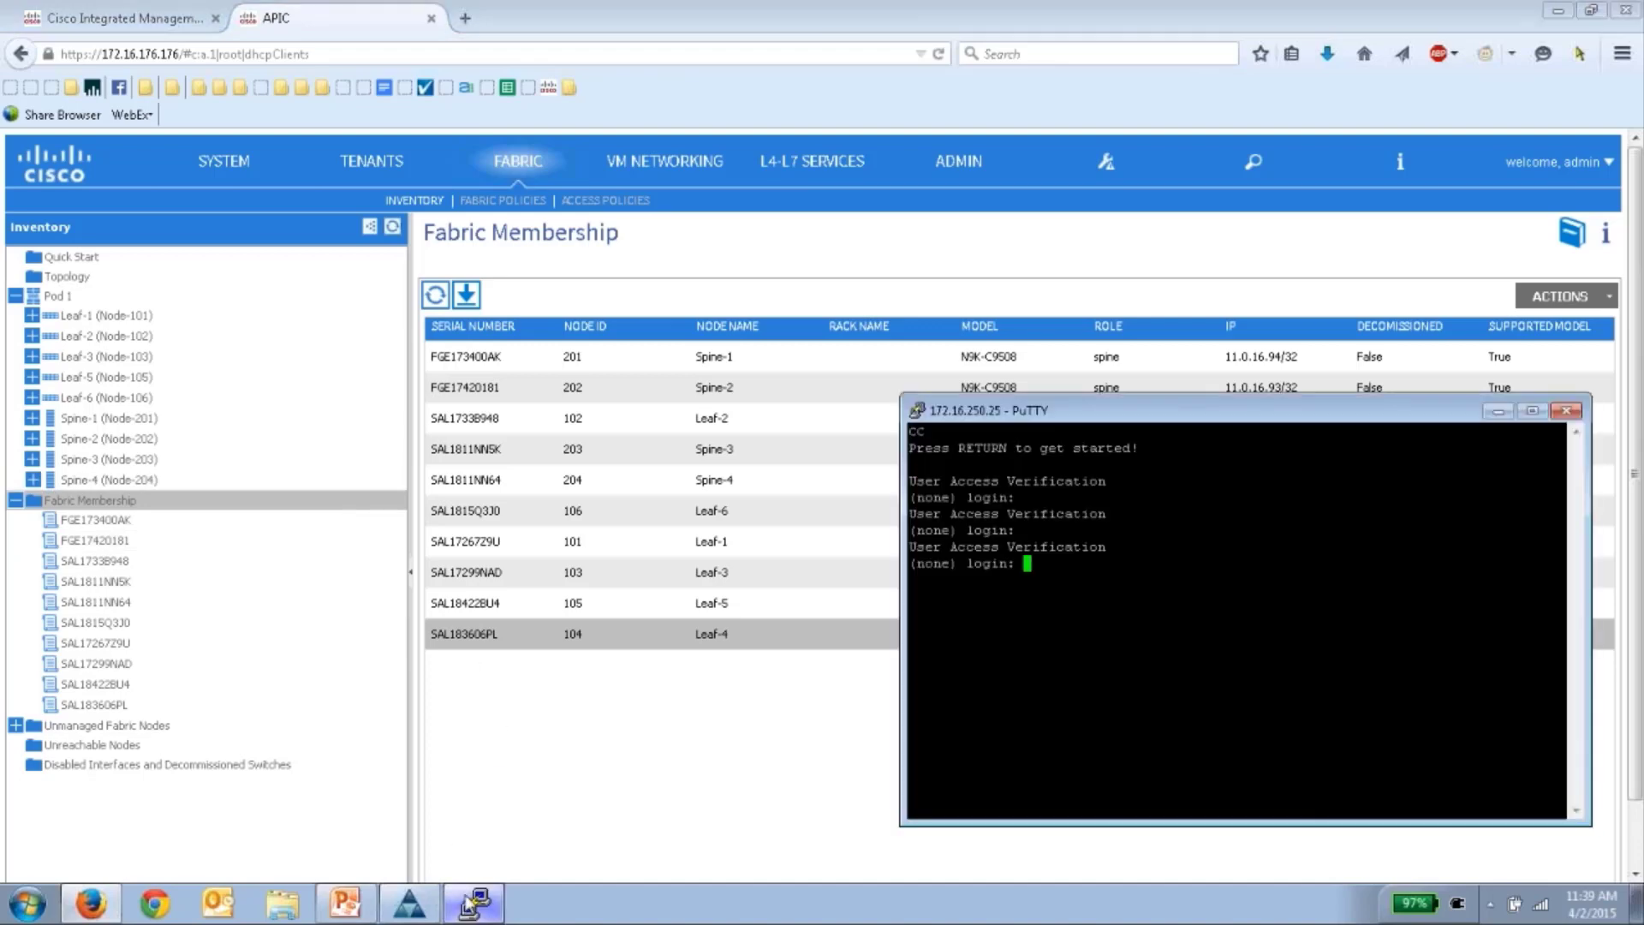
{"action": "double_click", "coordinate": [1153, 530]}
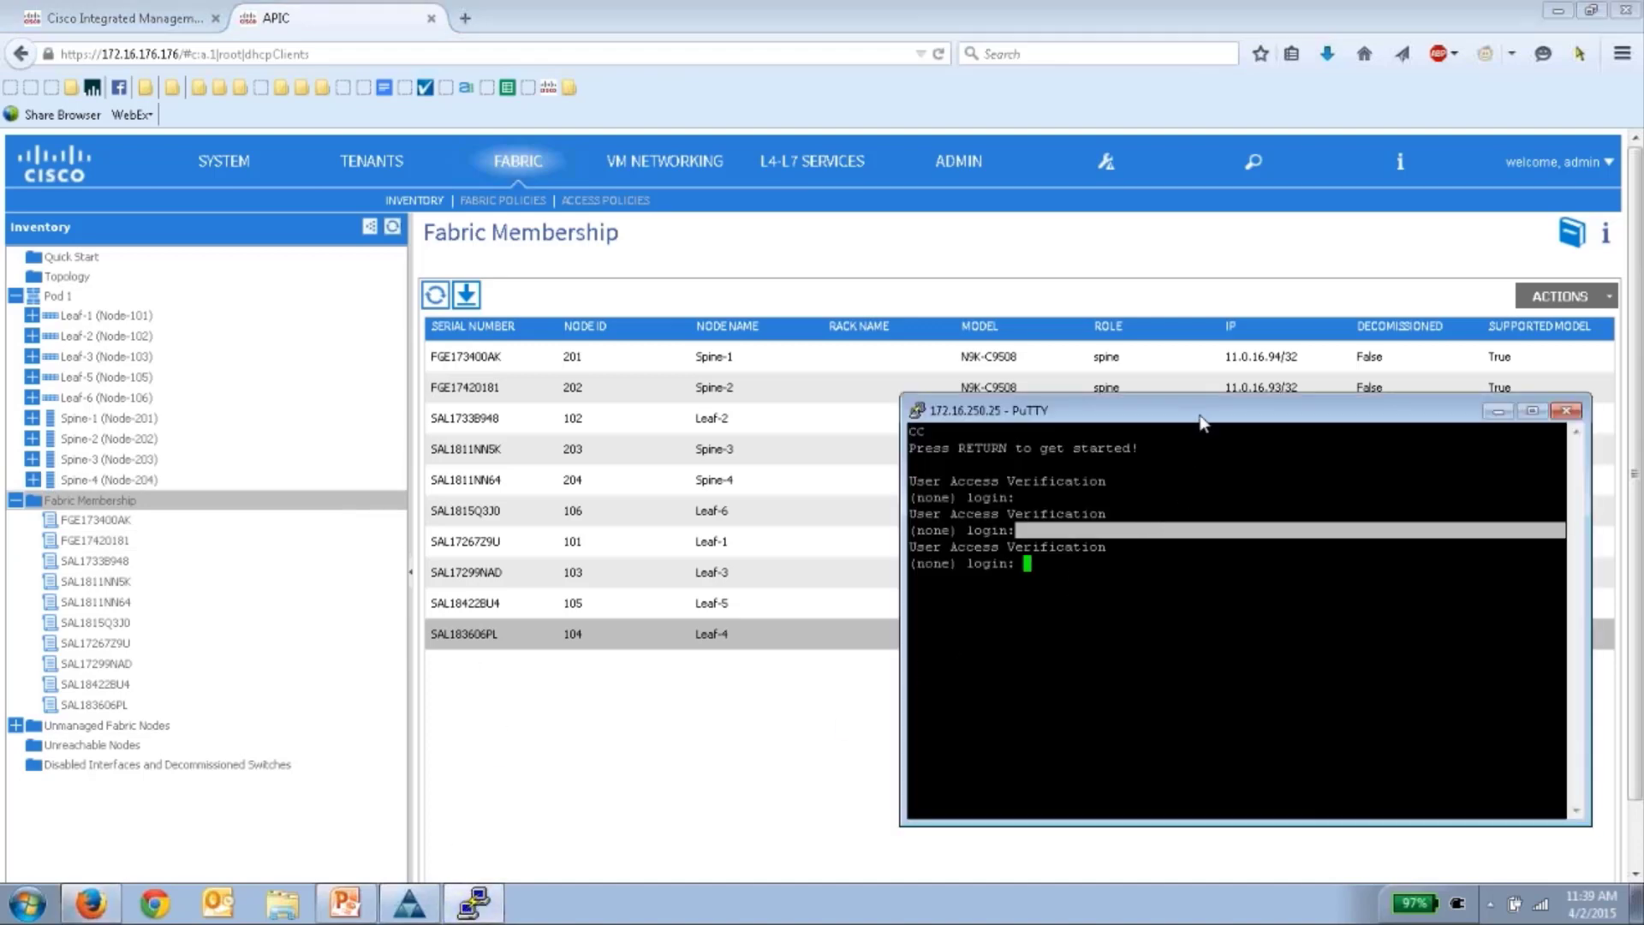
{"action": "left_click_drag", "start_coordinate": [1202, 419], "coordinate": [1137, 358]}
{"action": "left_click", "coordinate": [1152, 482]}
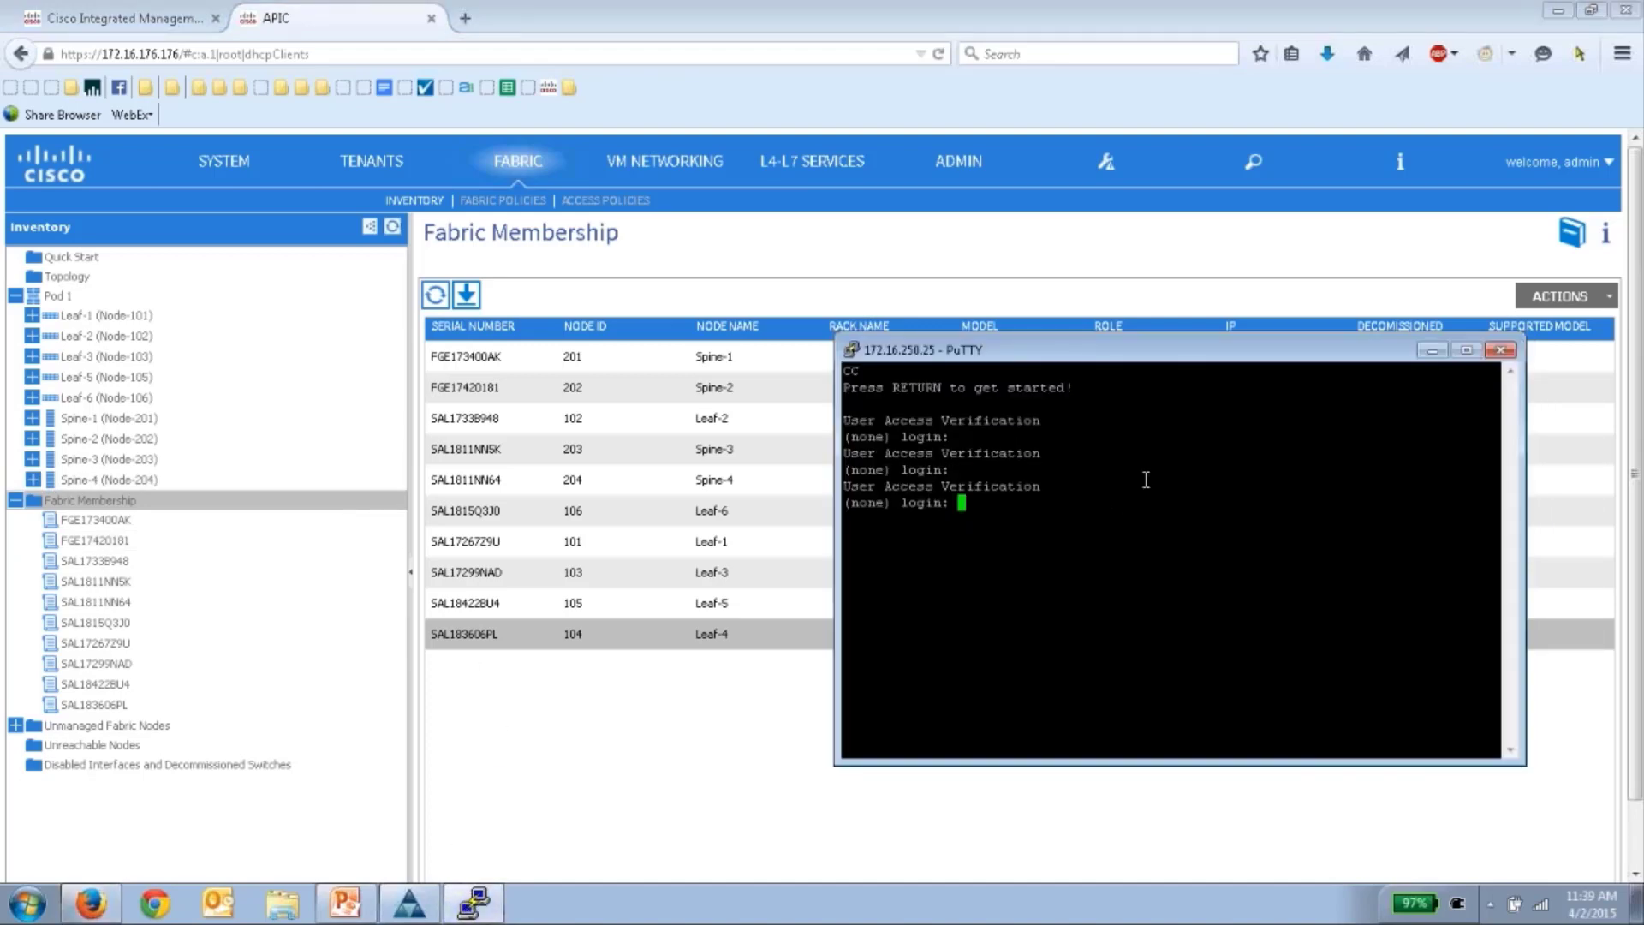
{"action": "key", "text": "Return"}
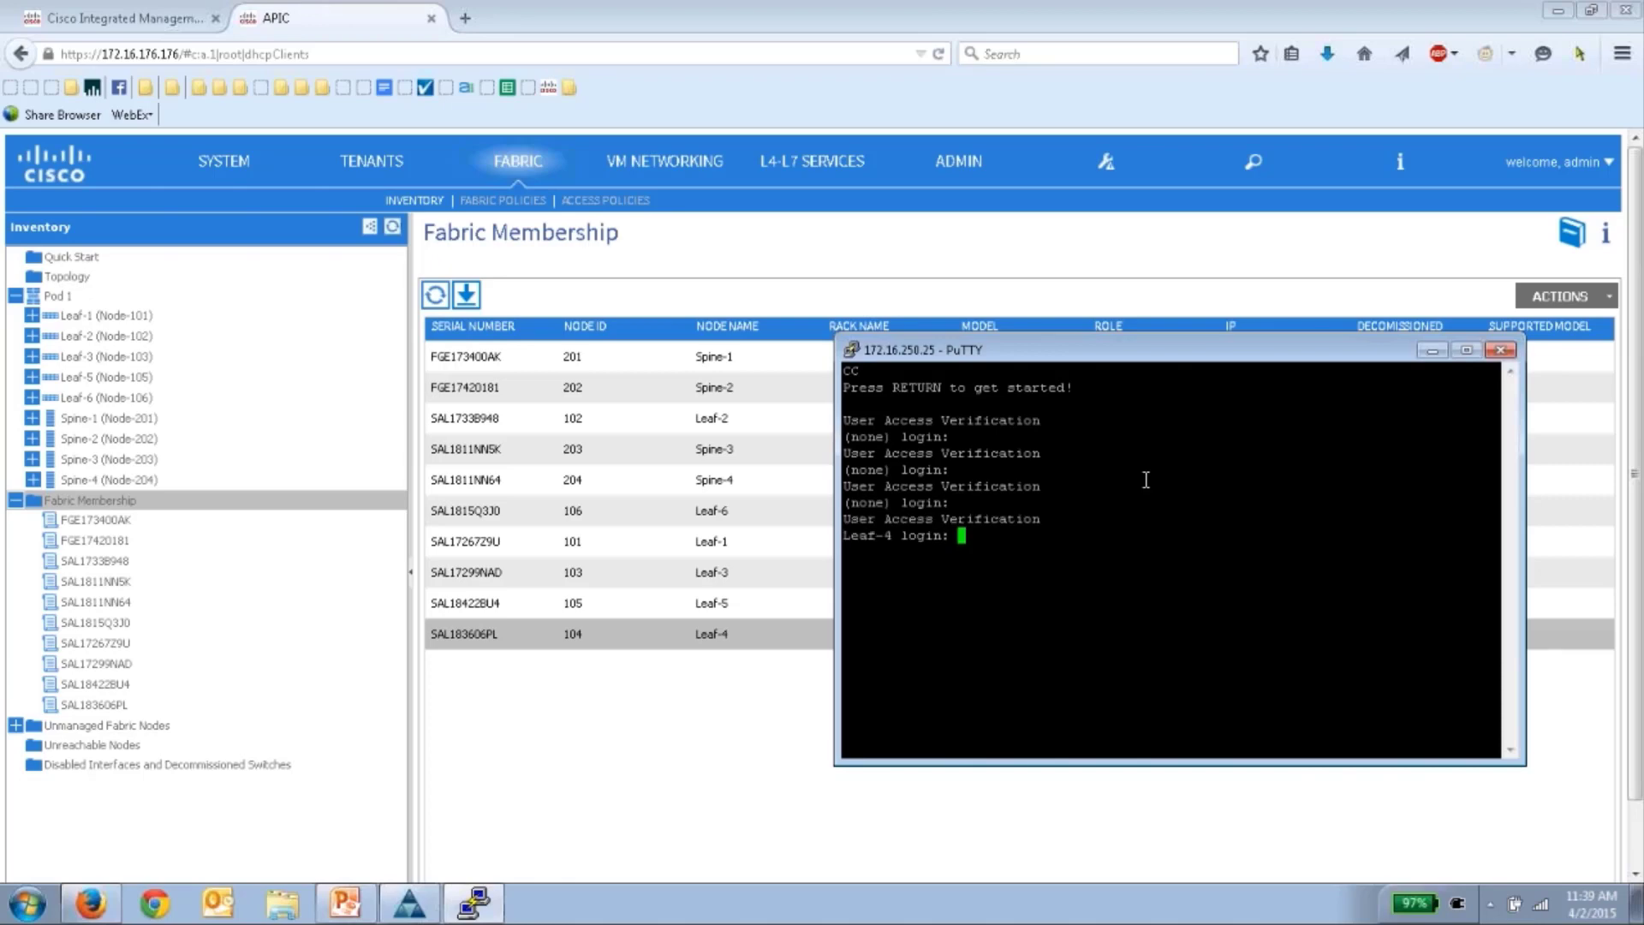
{"action": "double_click", "coordinate": [1086, 506]}
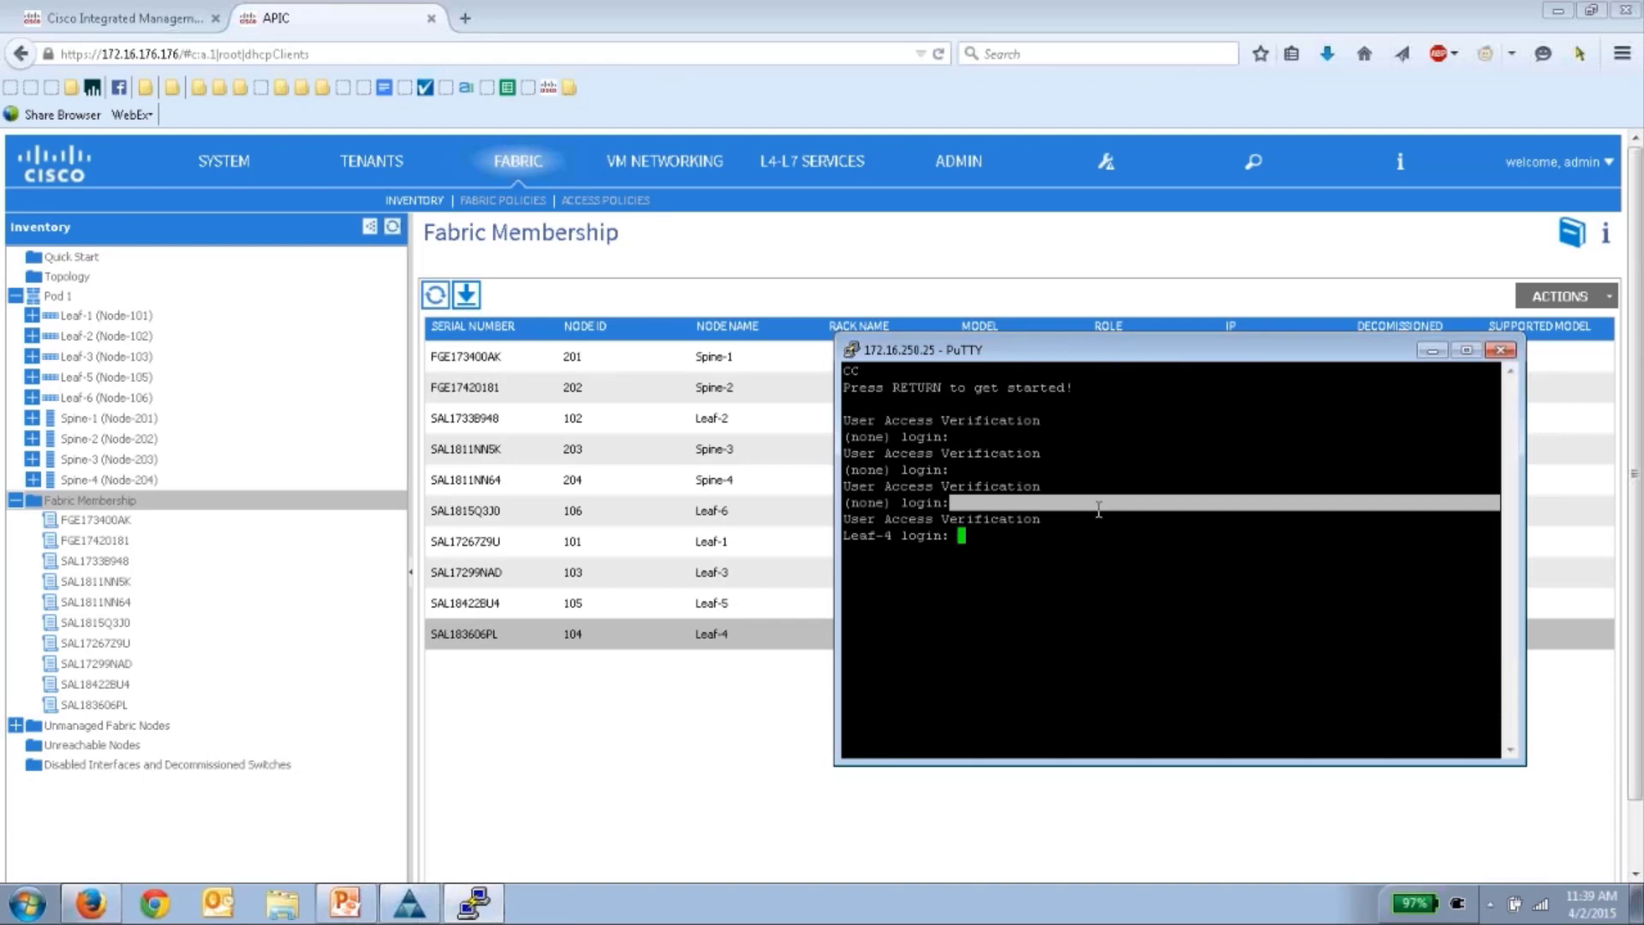
{"action": "left_click", "coordinate": [1227, 554]}
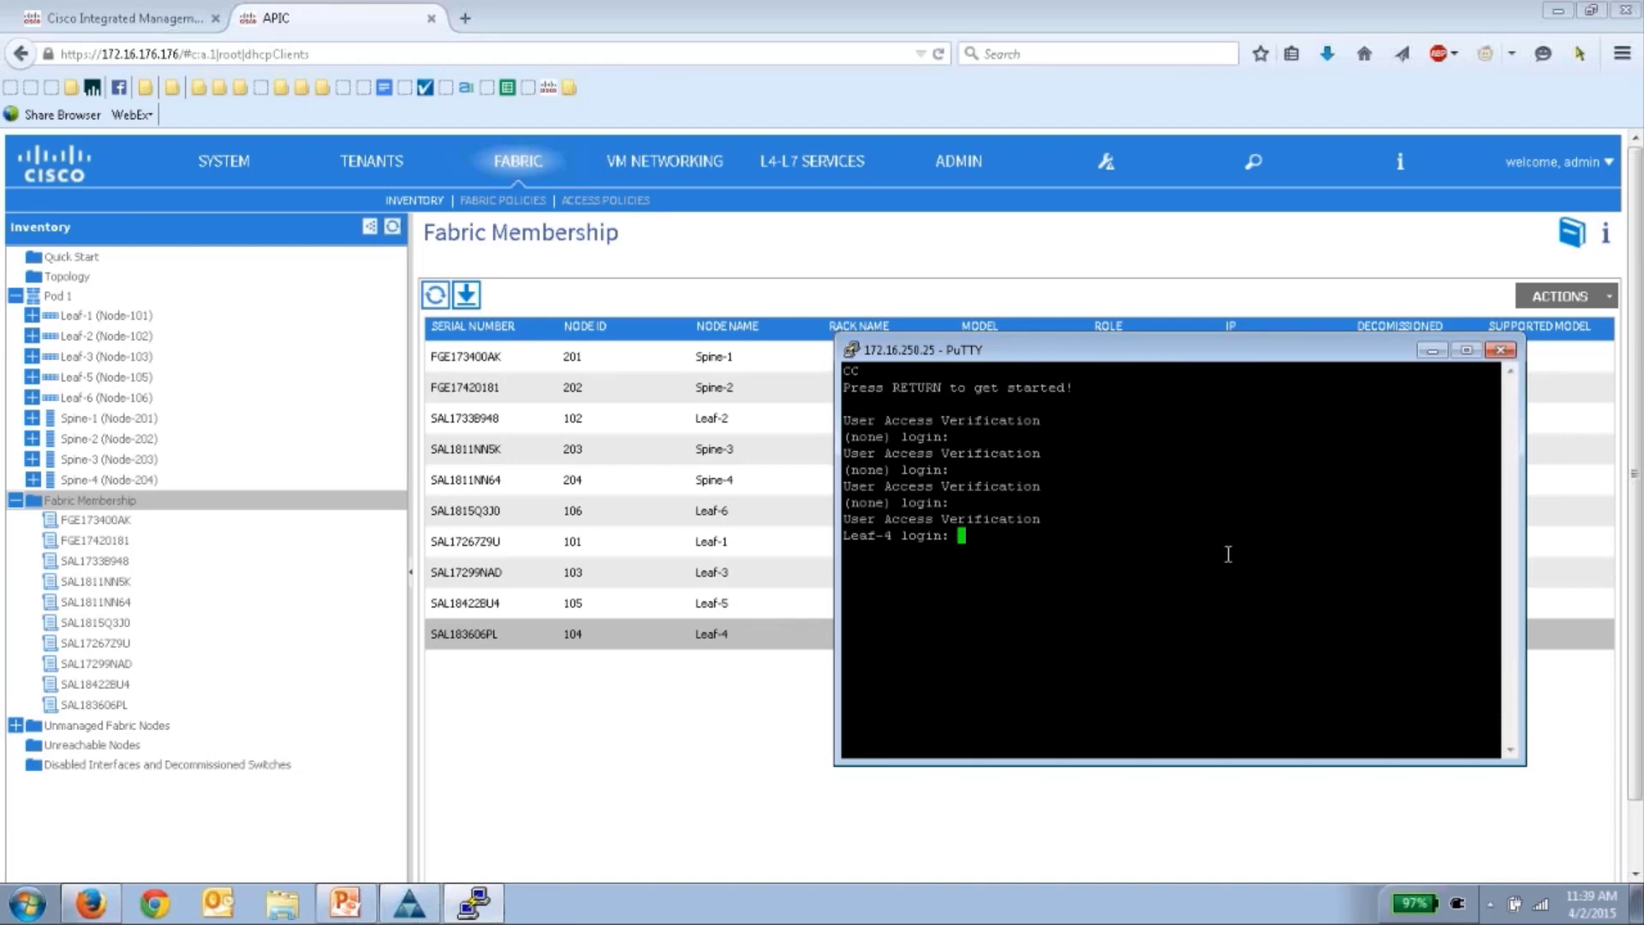
{"action": "type", "text": "admin"}
{"action": "key", "text": "Return"}
{"action": "key", "text": "Return"}
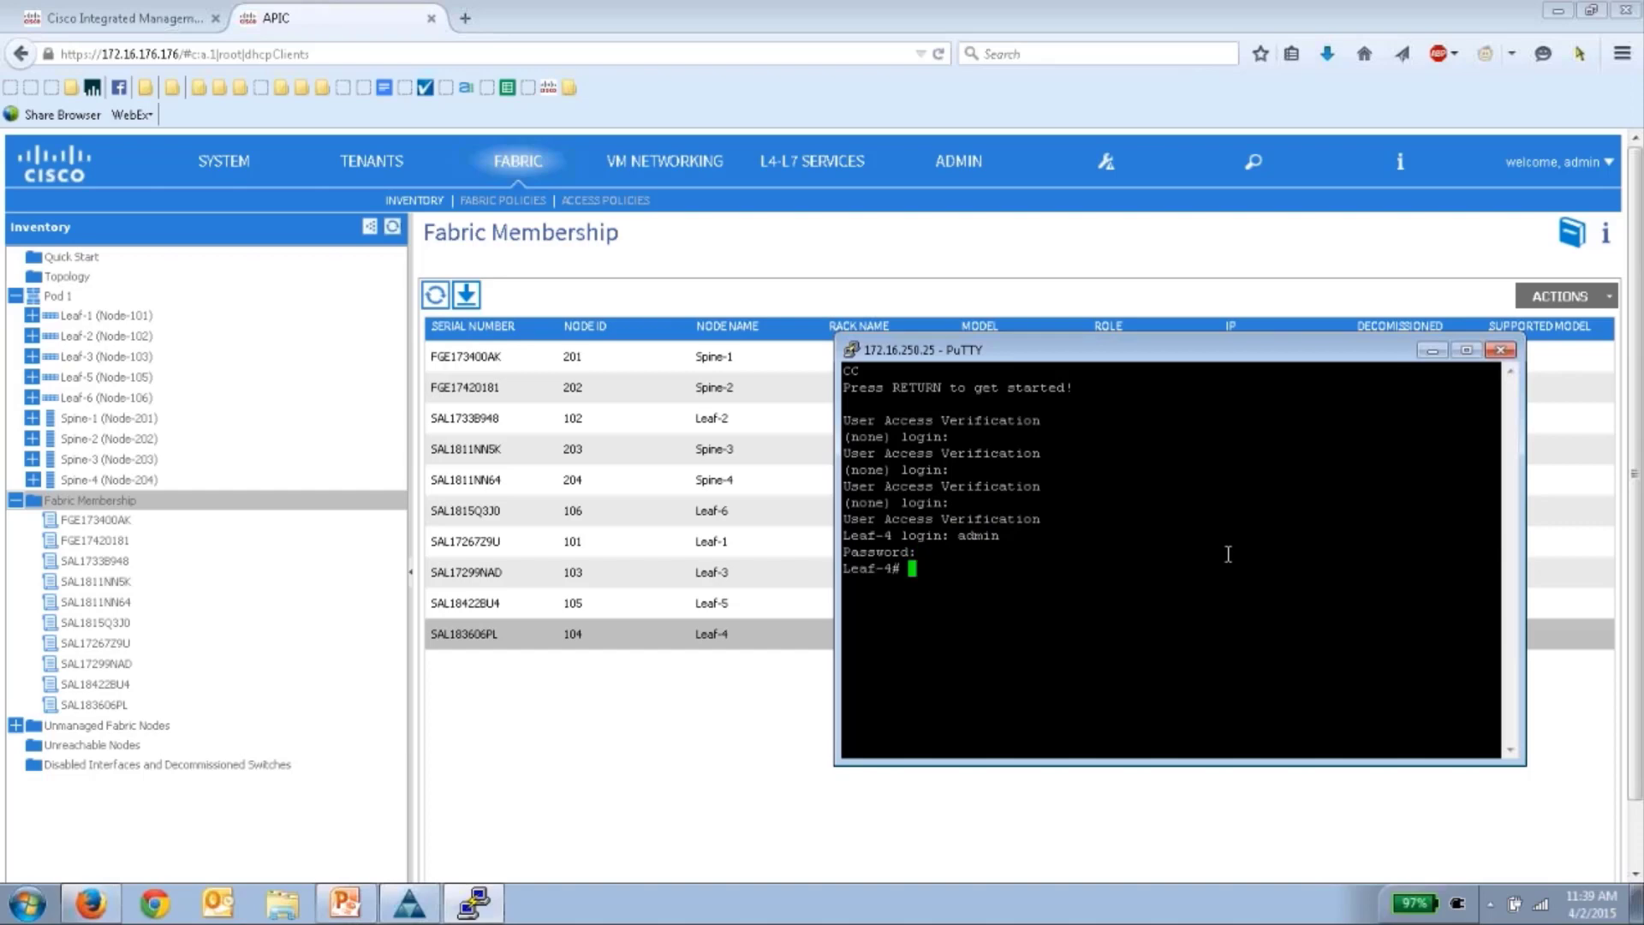
{"action": "key", "text": "Return"}
{"action": "key", "text": "Return"}
{"action": "key", "text": "Return"}
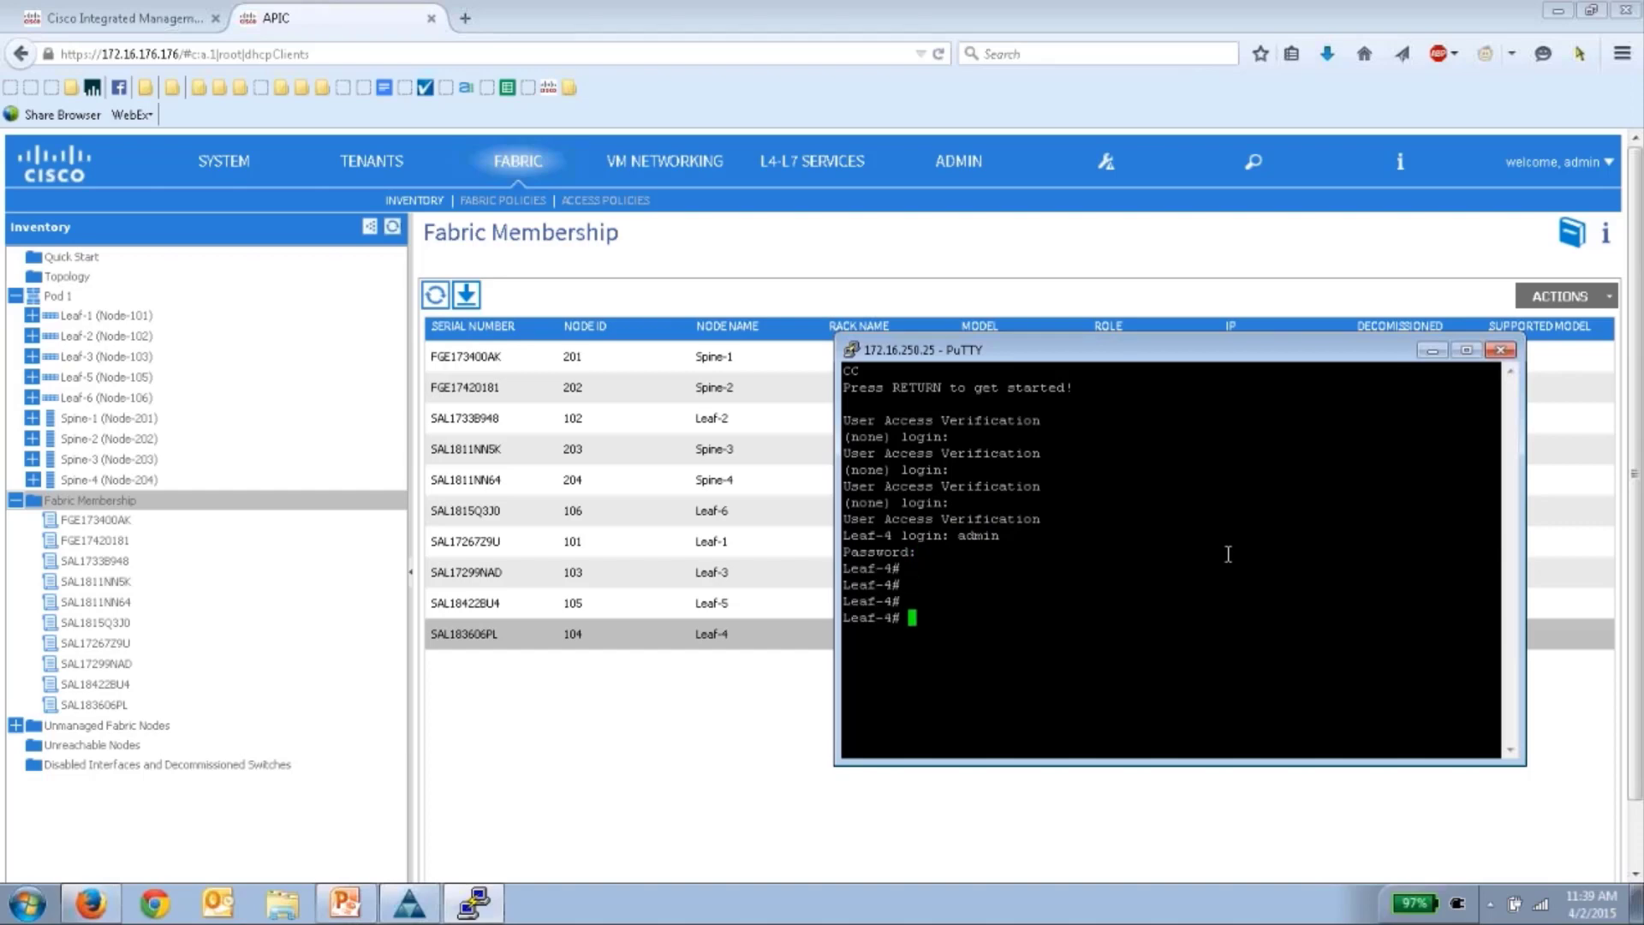
- Run 'show lldp neighbors' to confirm links to Spine-1 through Spine-4, then minimize PuTTY
{"action": "type", "text": "show ll"}
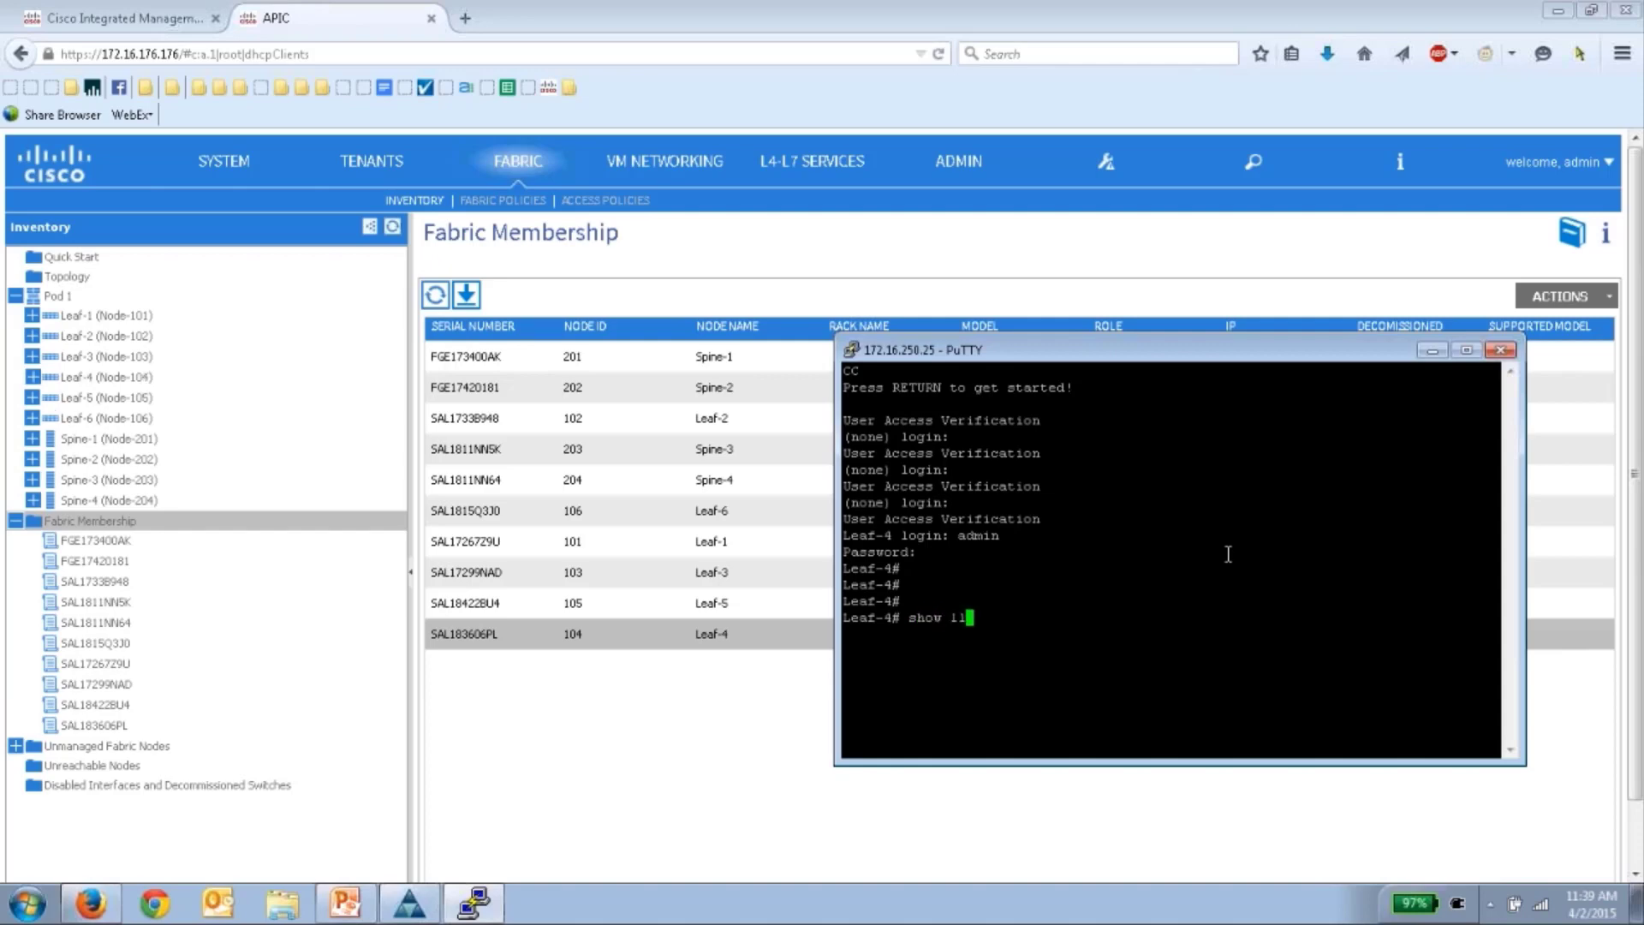
{"action": "type", "text": "dp neighbors"}
{"action": "key", "text": "Return"}
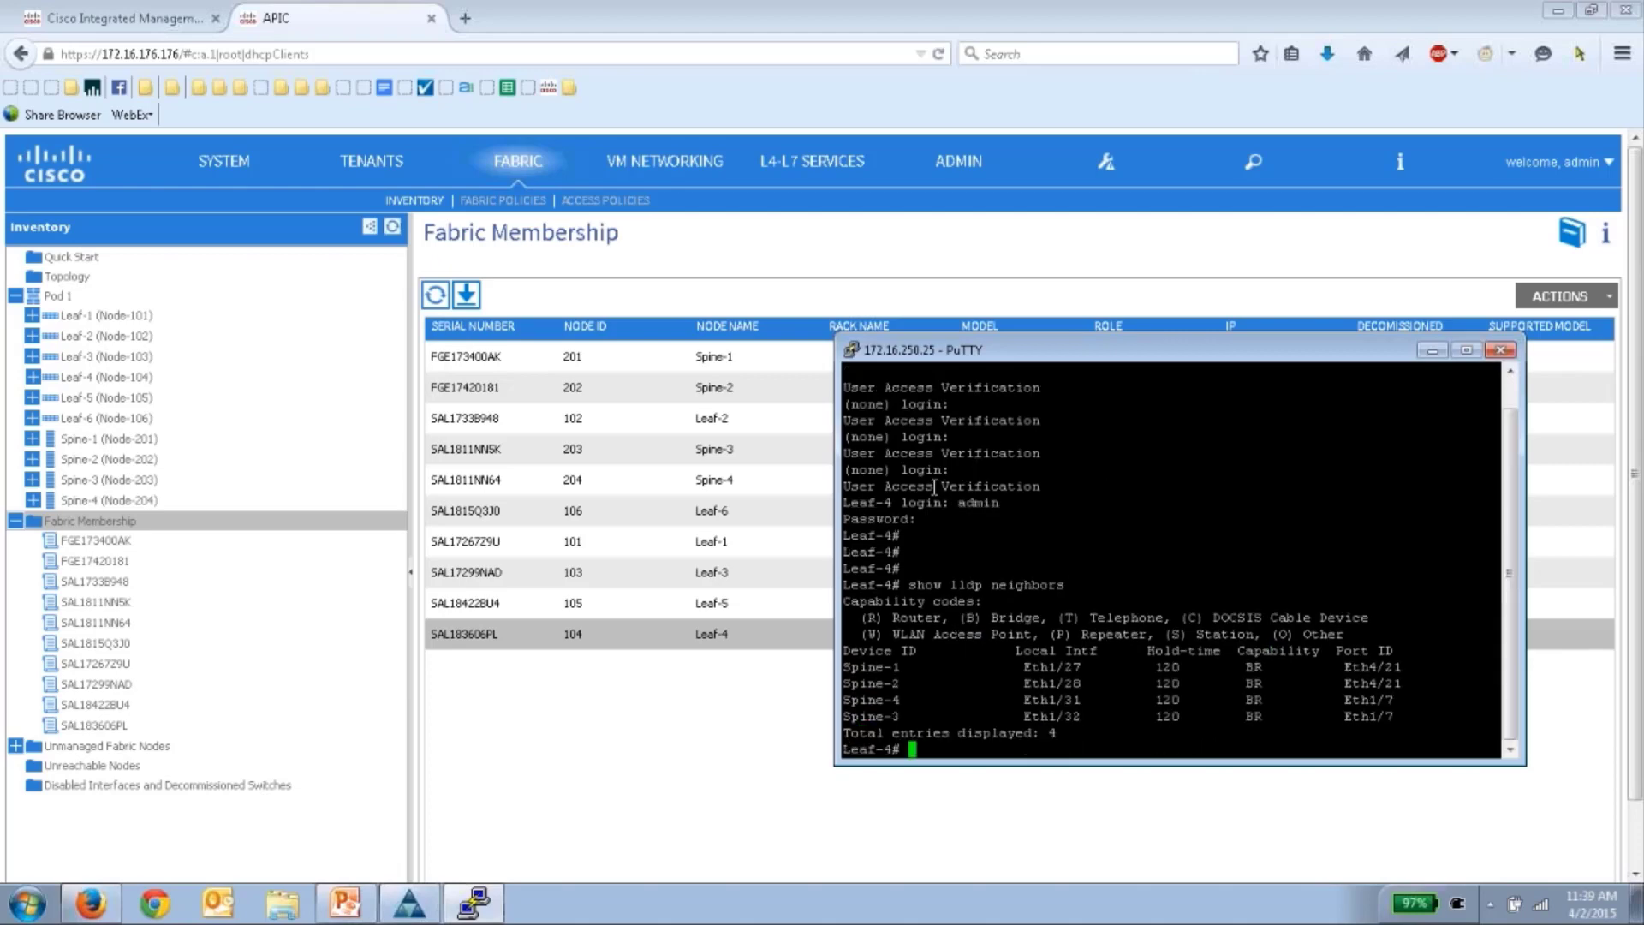
{"action": "left_click_drag", "start_coordinate": [835, 478], "coordinate": [630, 478]}
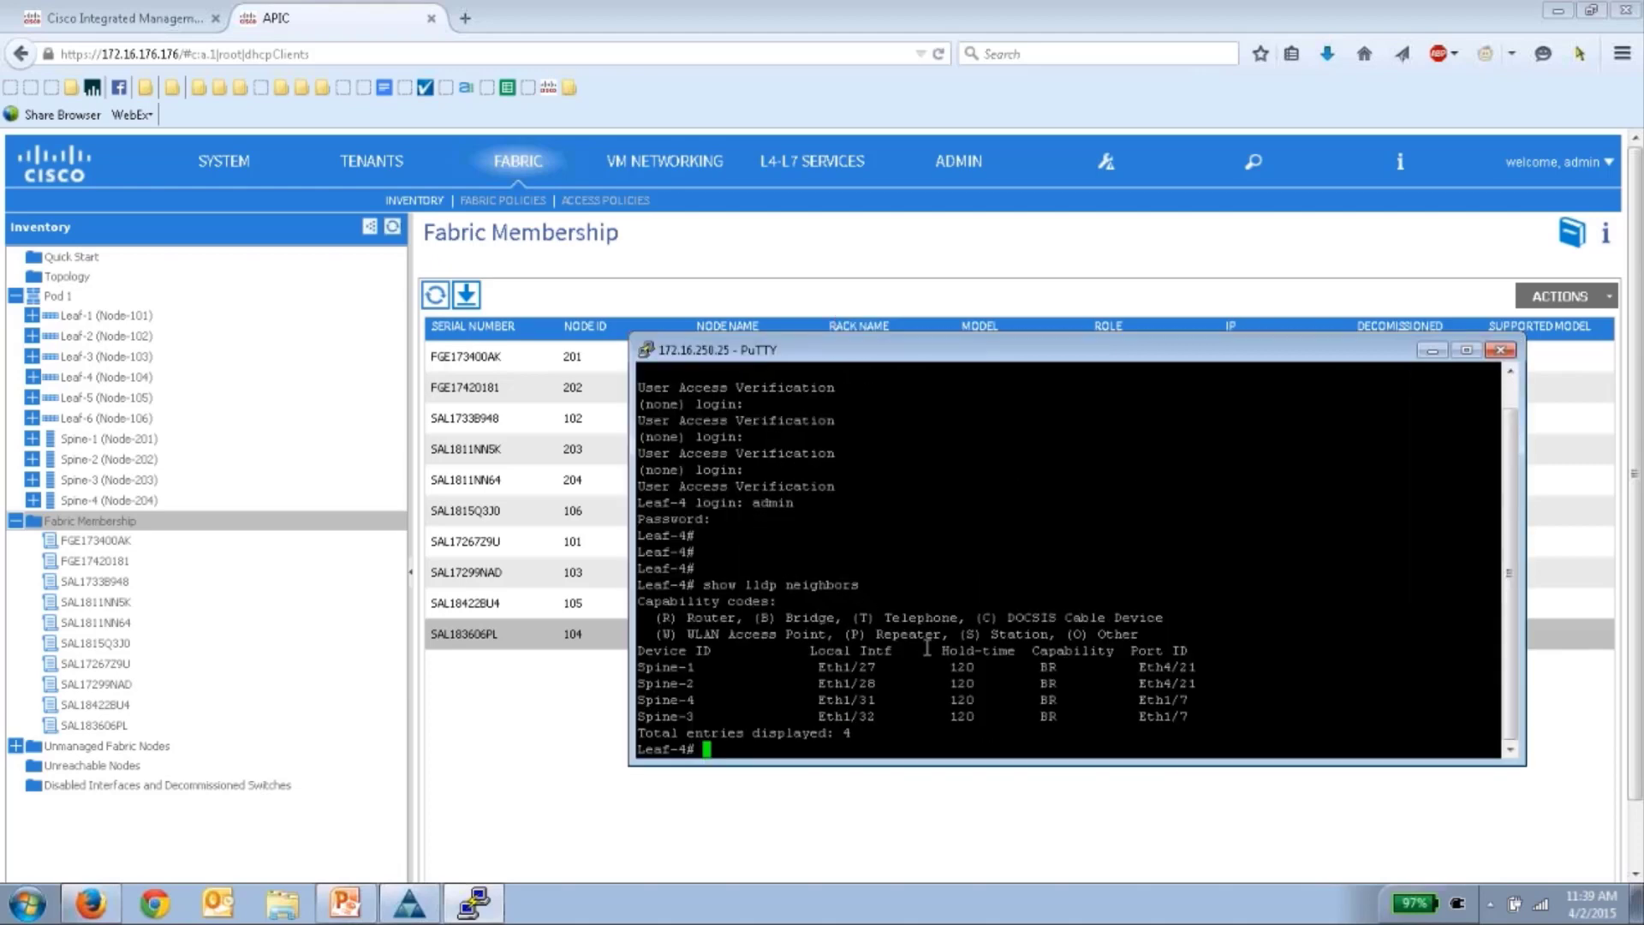
{"action": "left_click_drag", "start_coordinate": [1087, 352], "coordinate": [1102, 393]}
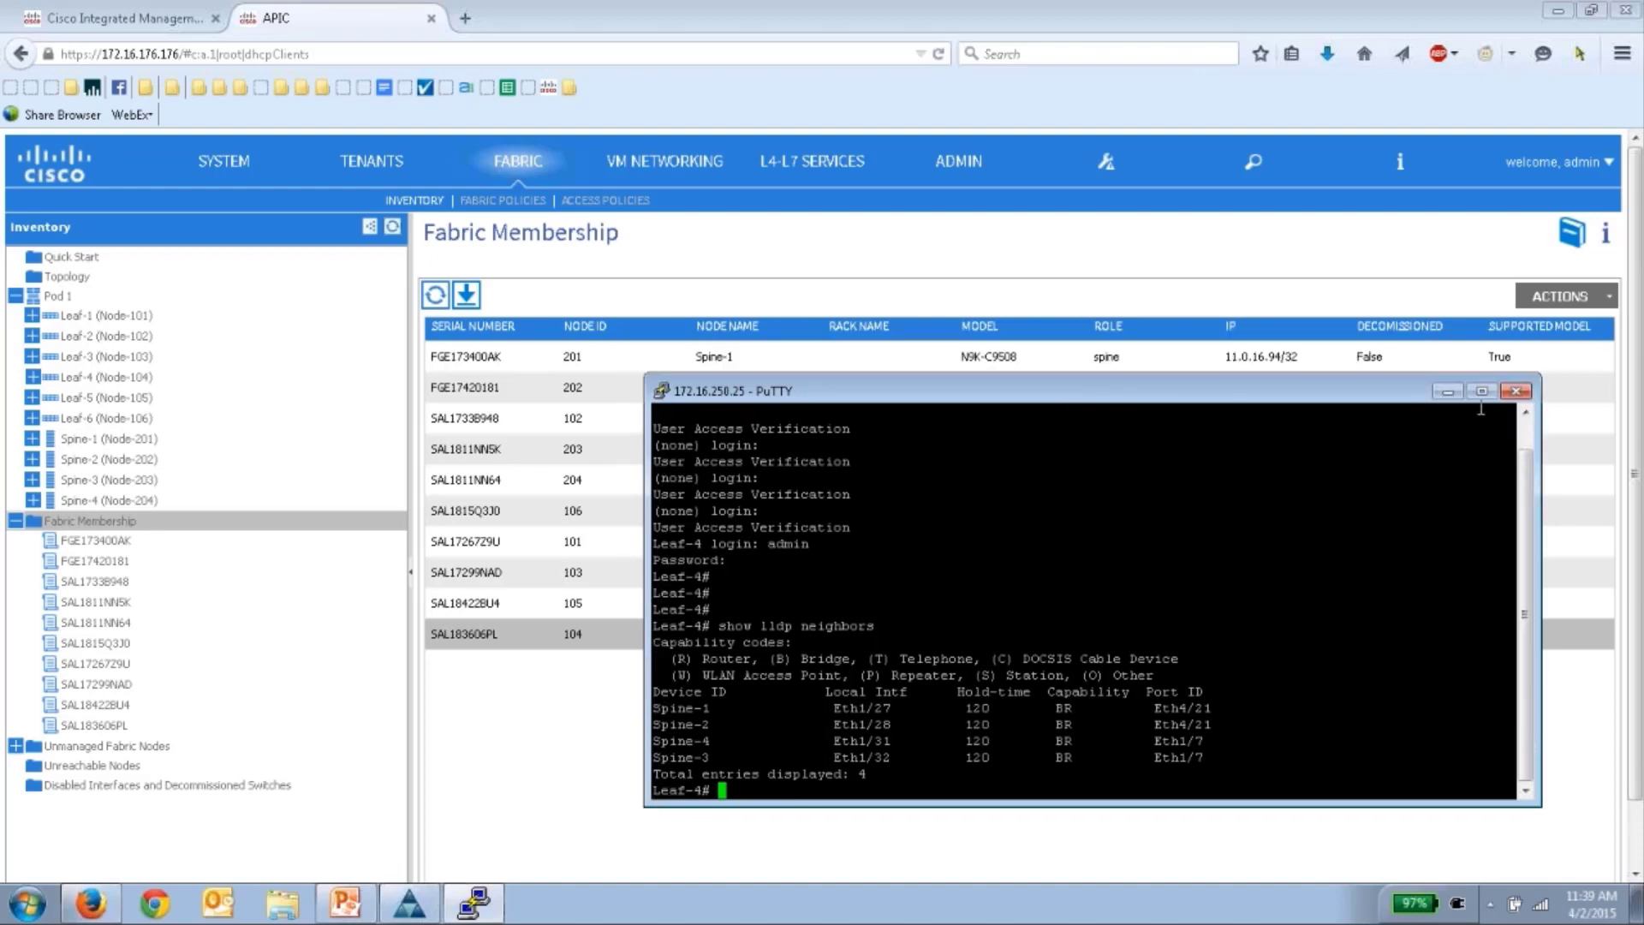
{"action": "left_click", "coordinate": [1447, 391]}
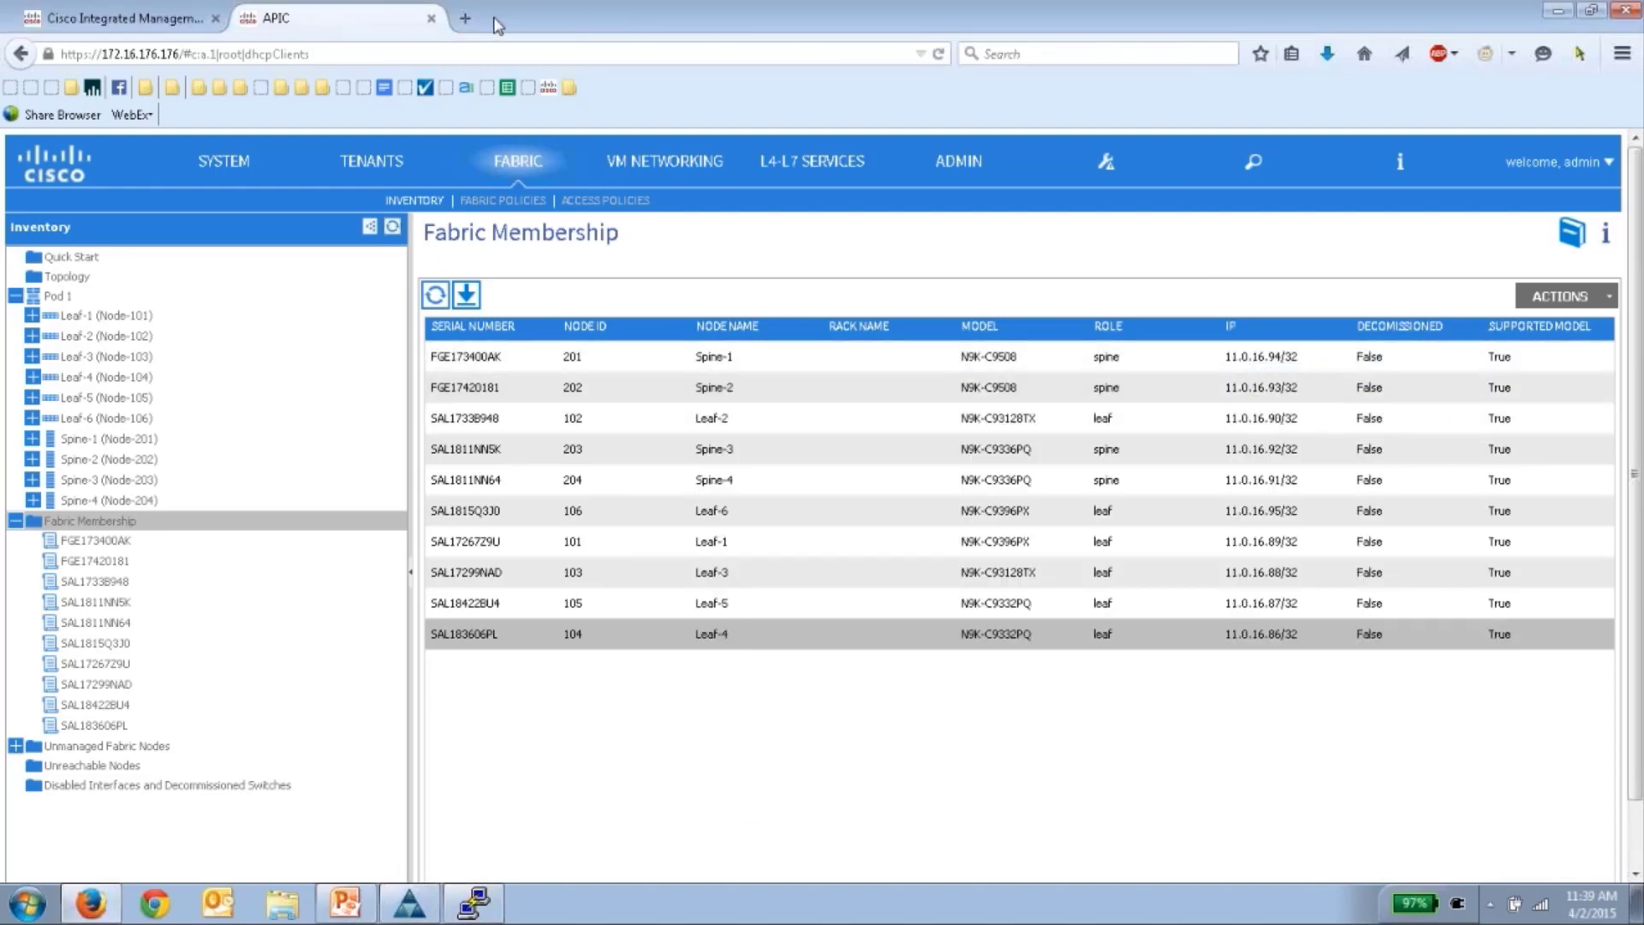
- In the Cisco IMC tab, change the server address, trying hosts ending in .178 and .177
{"action": "left_click", "coordinate": [162, 18]}
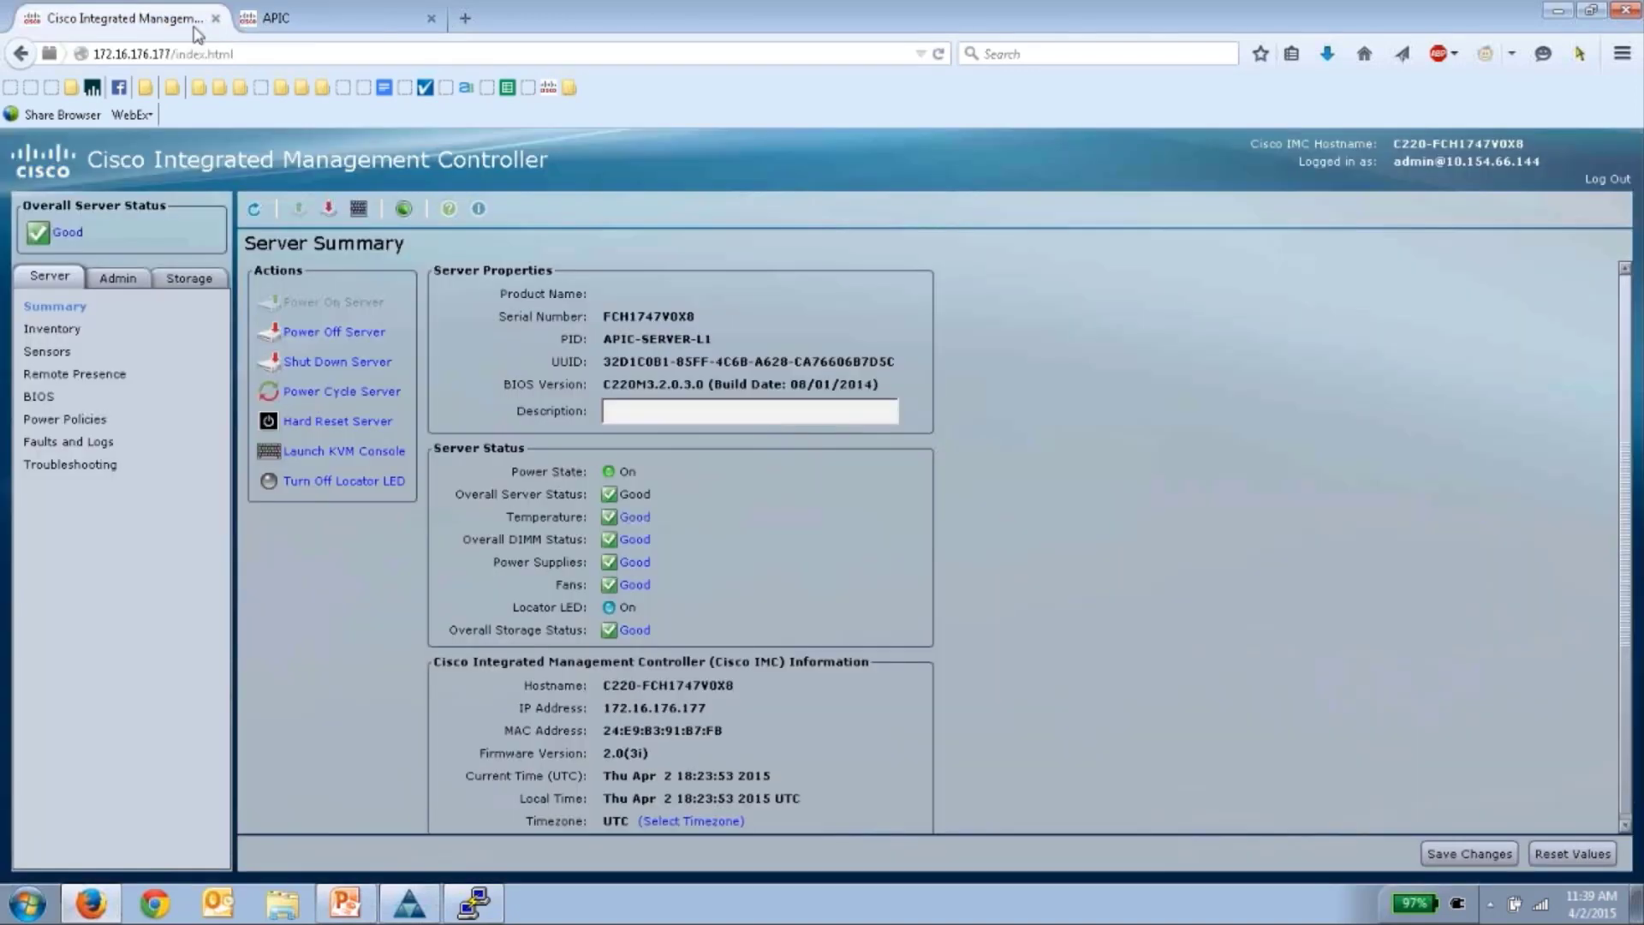
{"action": "left_click_drag", "start_coordinate": [175, 56], "coordinate": [349, 58]}
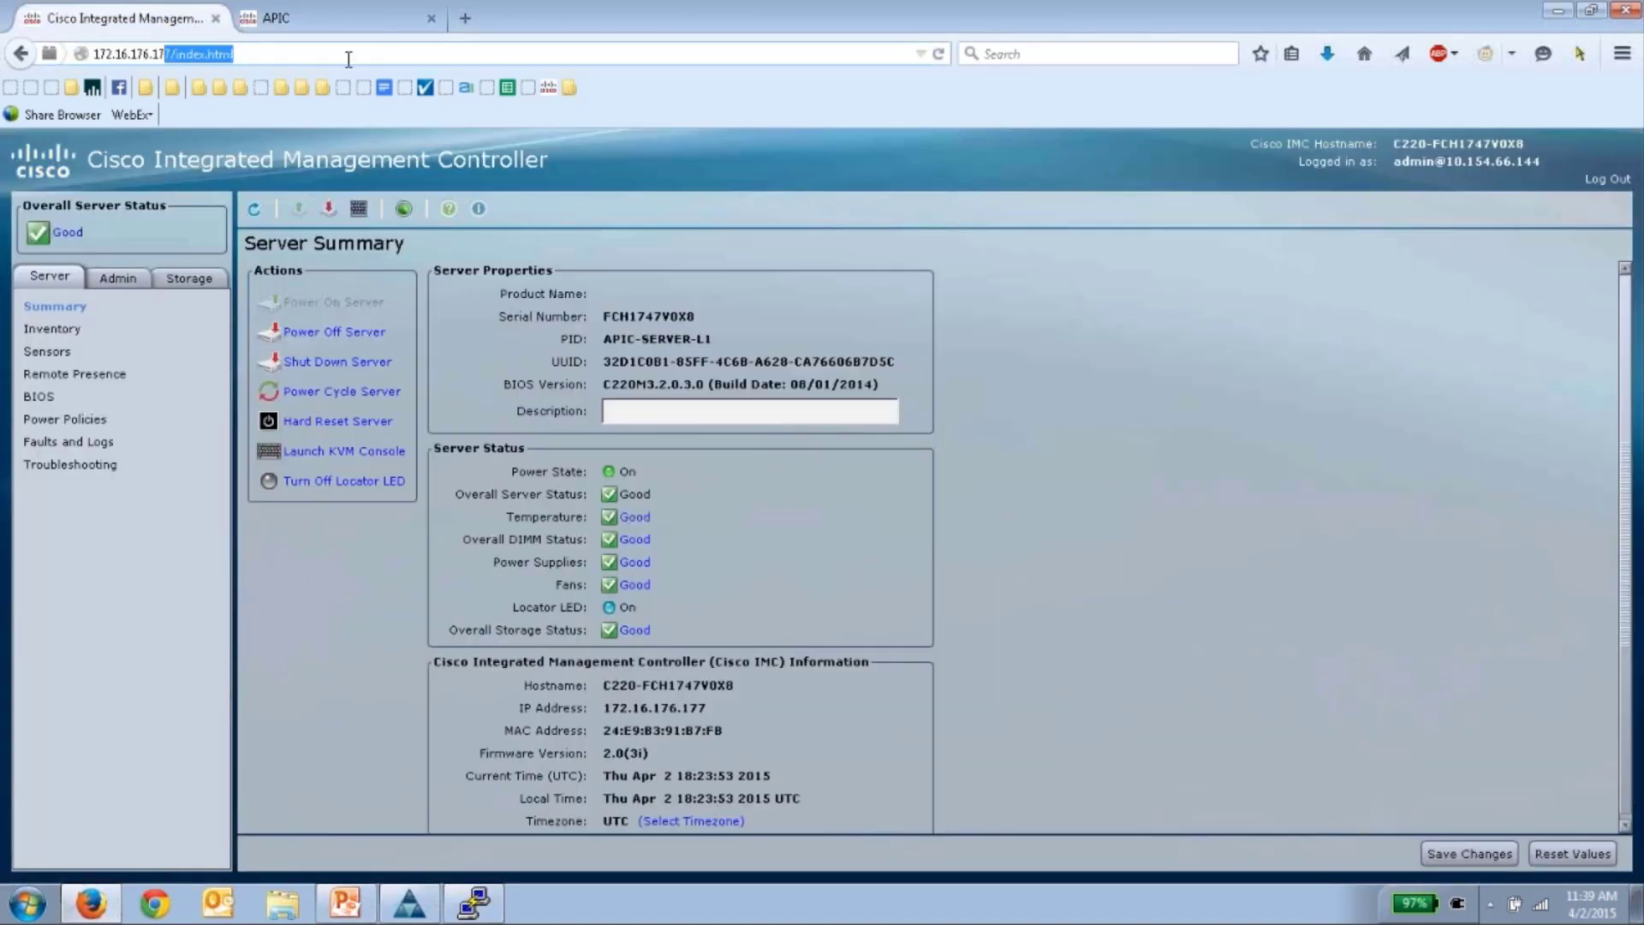
{"action": "type", "text": "8"}
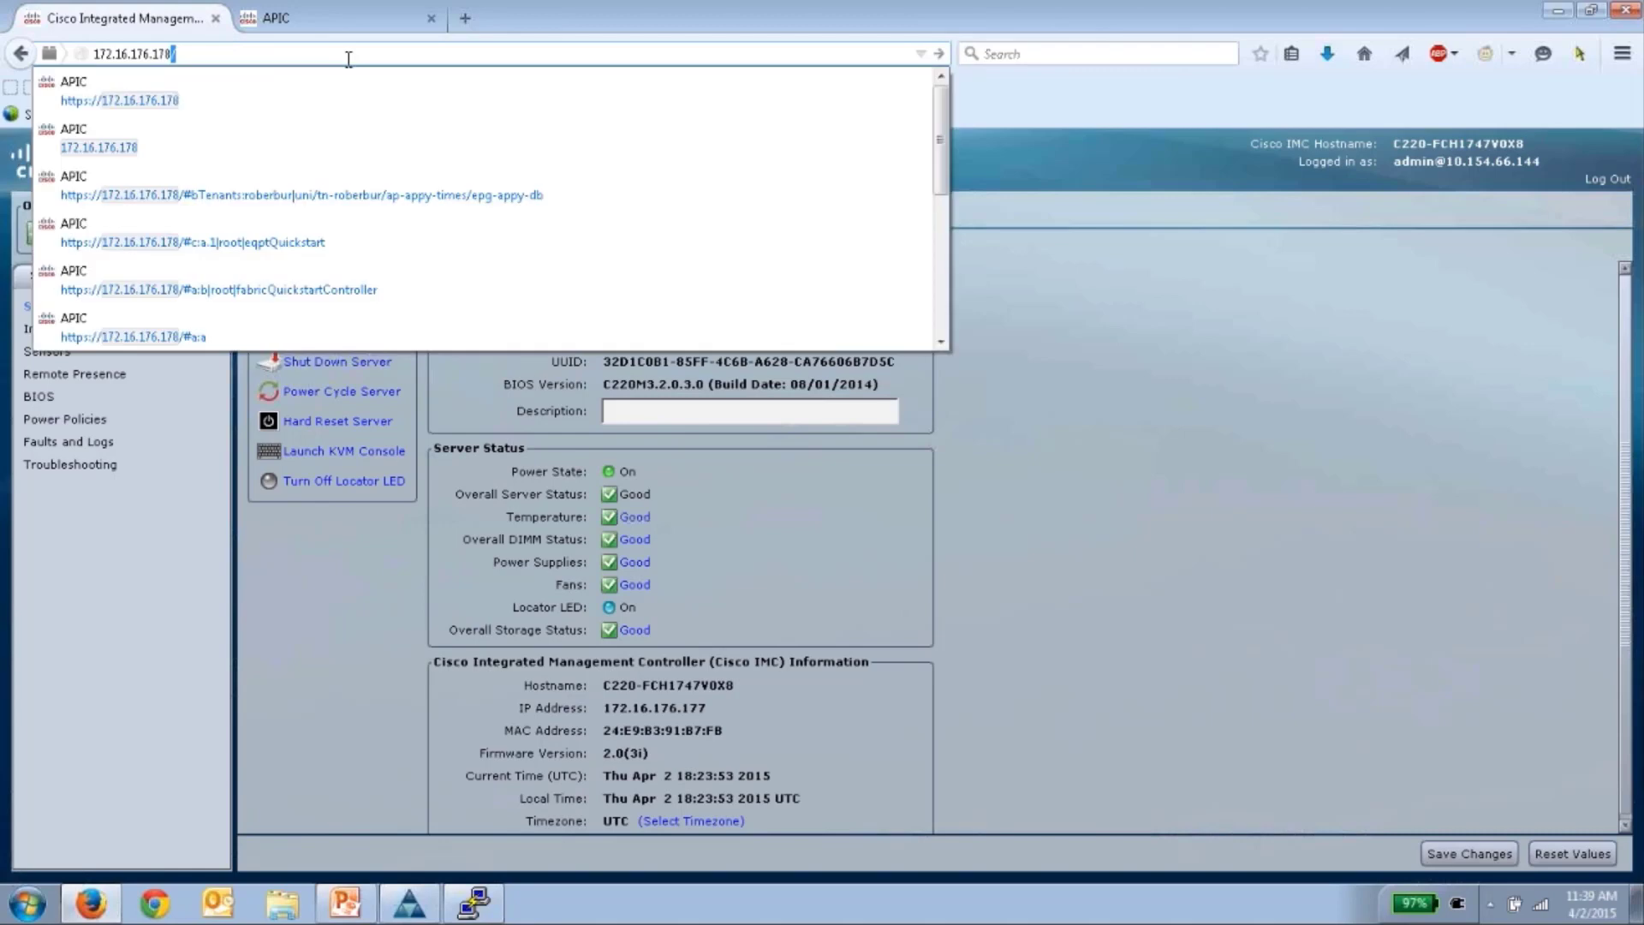
{"action": "key", "text": "Return"}
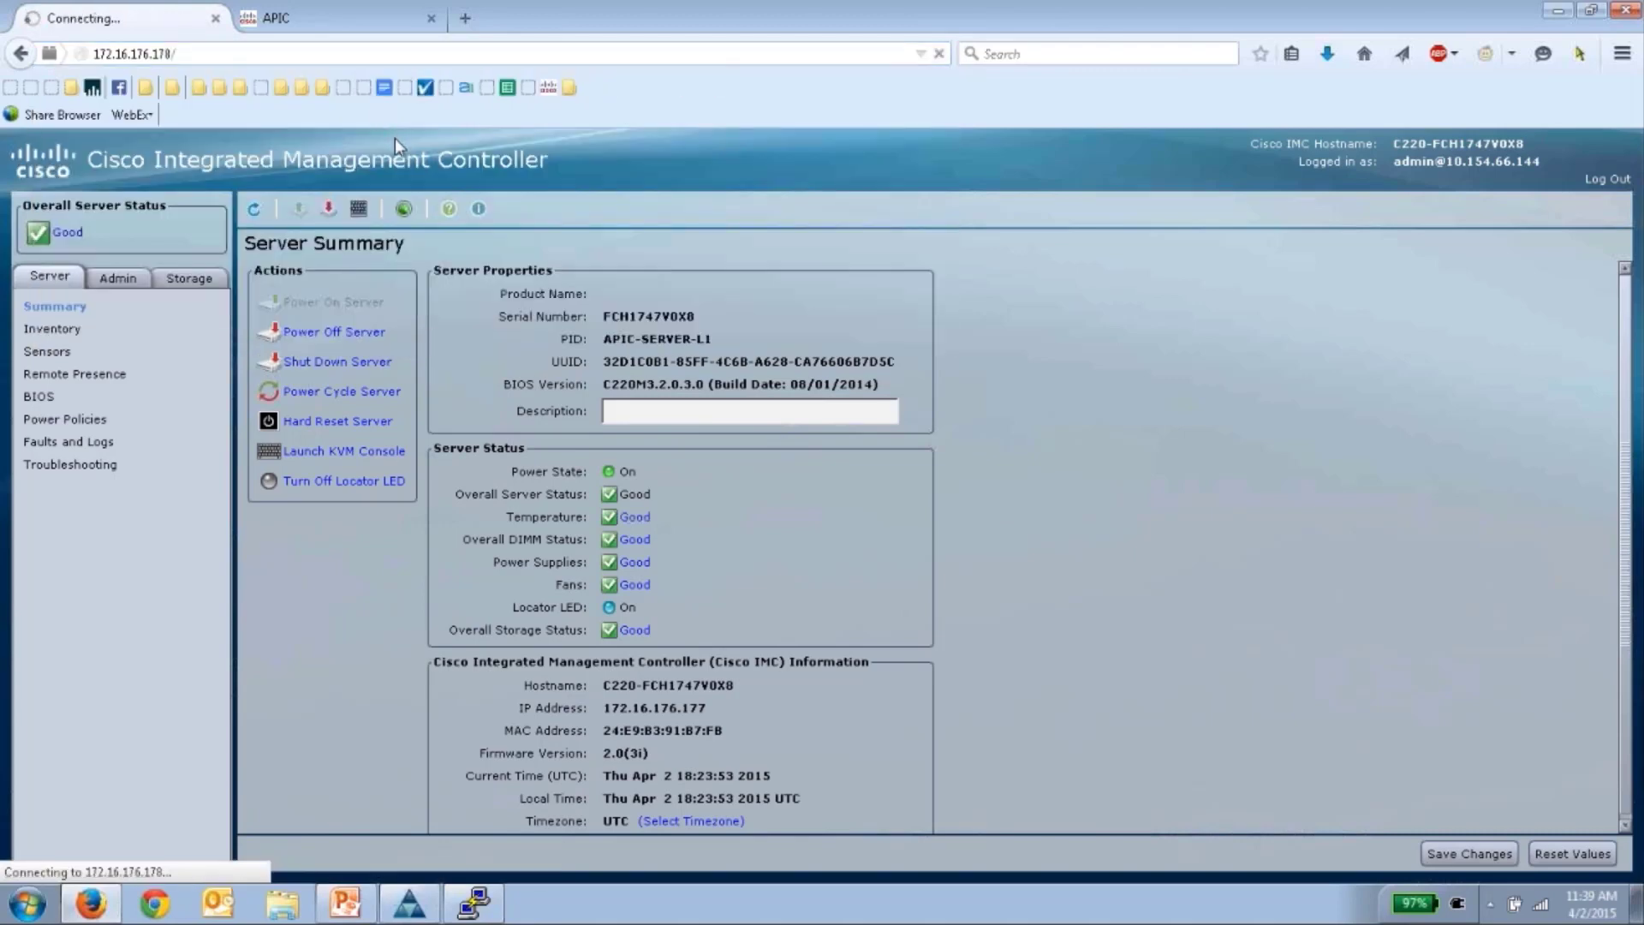
{"action": "left_click", "coordinate": [224, 53]}
{"action": "left_click", "coordinate": [225, 54]}
{"action": "key", "text": "BackSpace"}
{"action": "key", "text": "BackSpace"}
{"action": "type", "text": "7"}
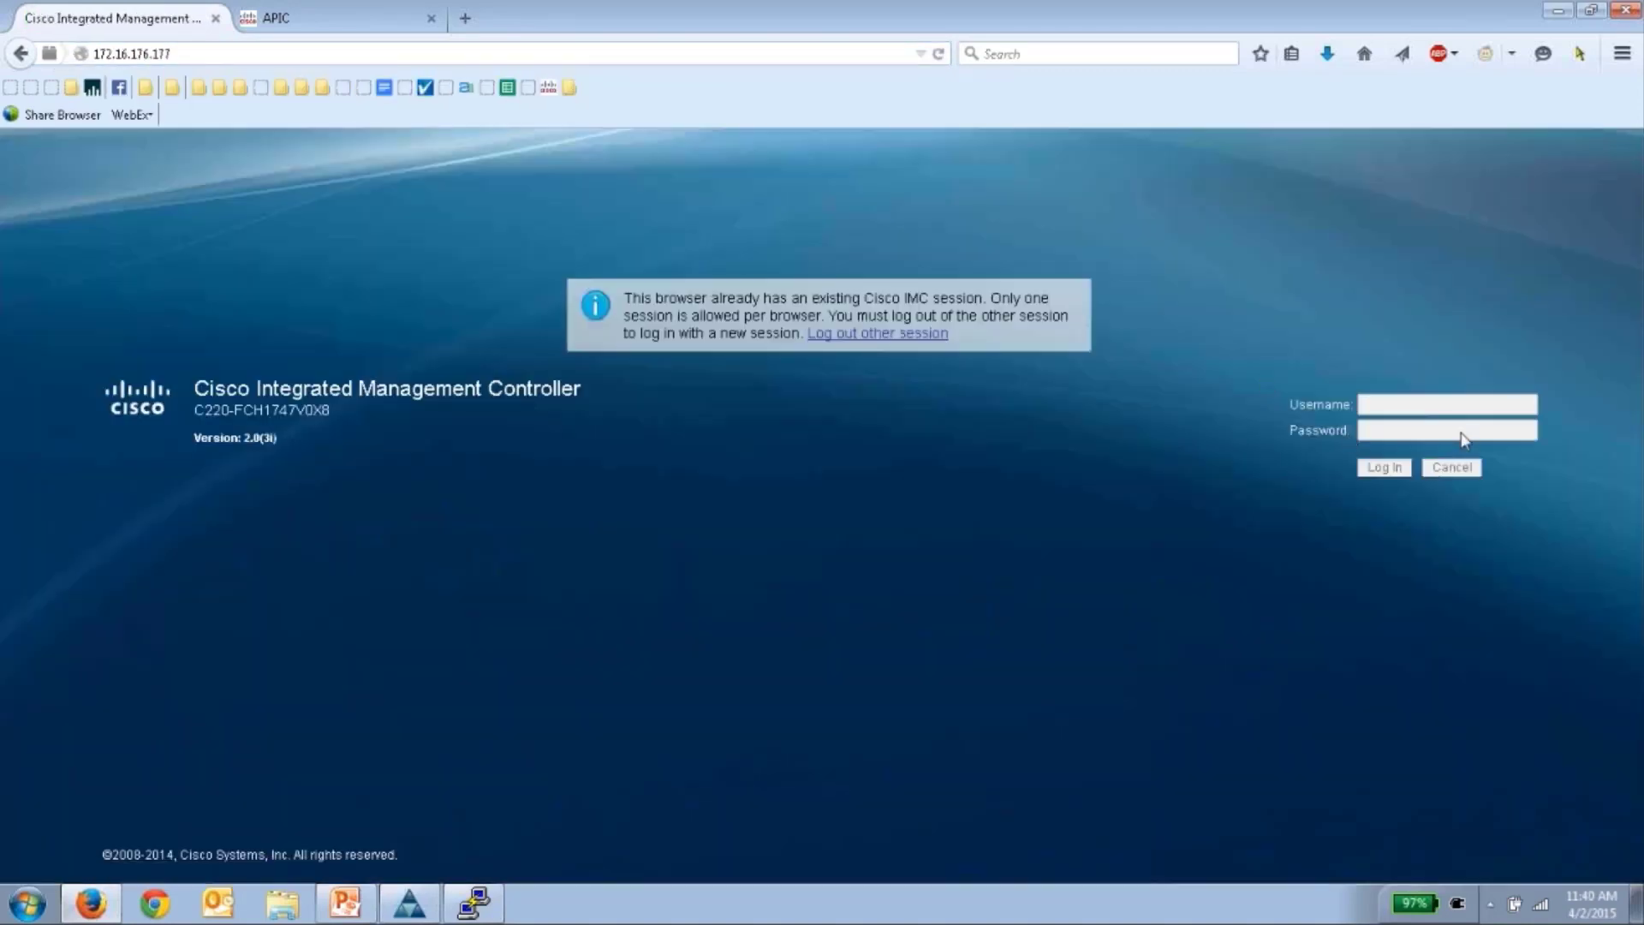
{"action": "left_click", "coordinate": [1434, 404]}
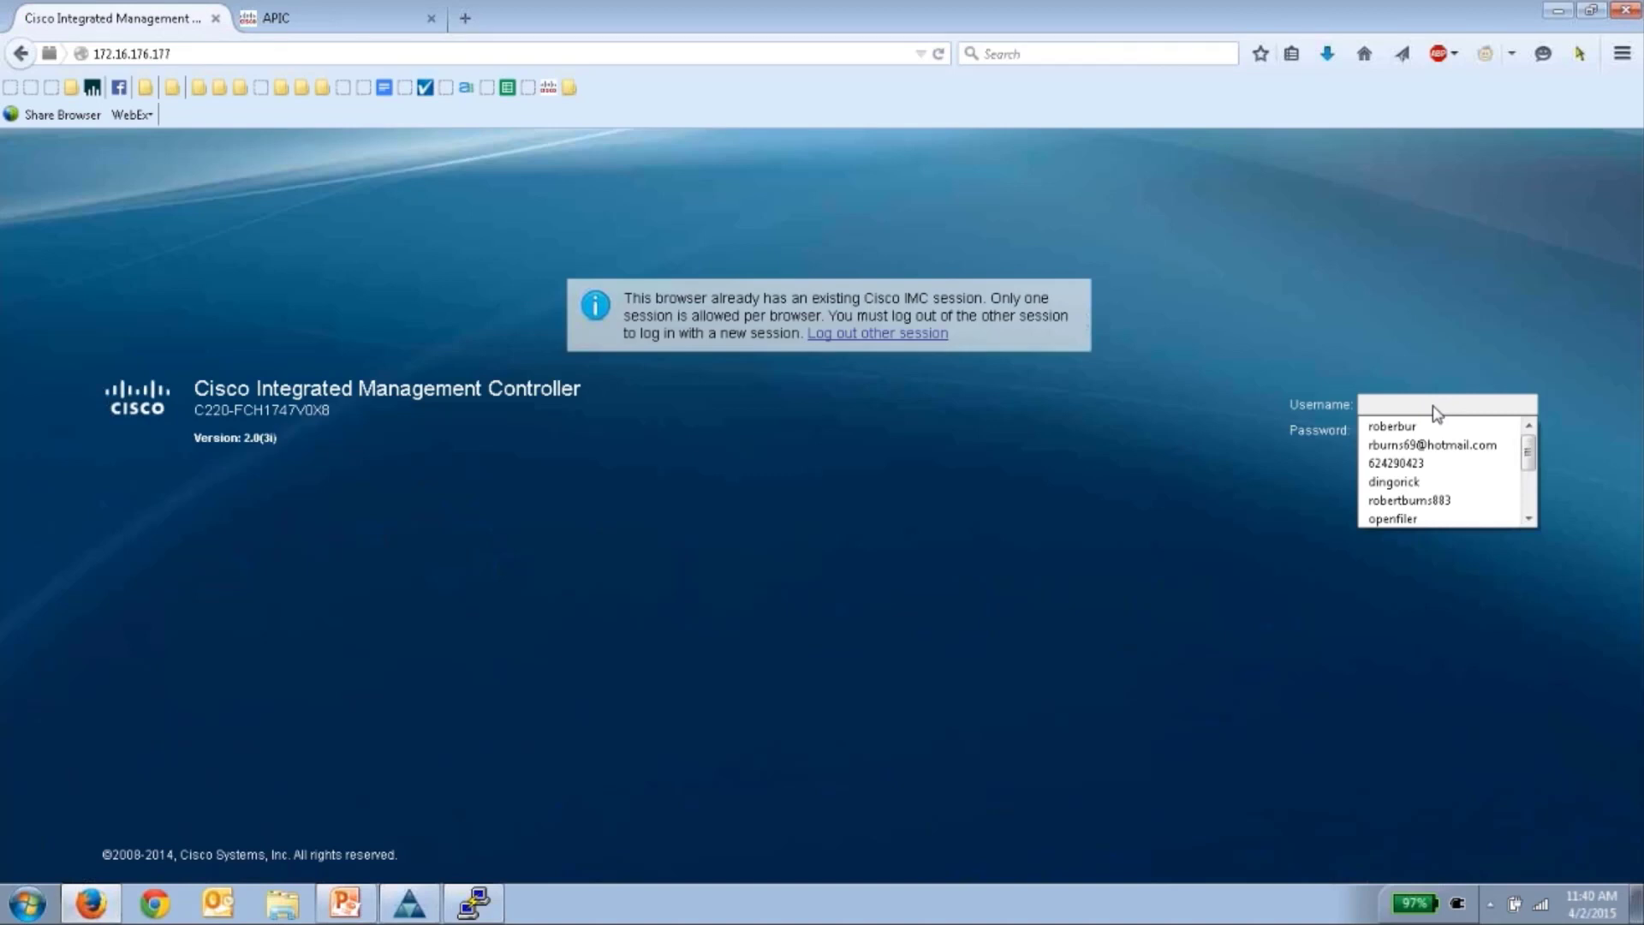
{"action": "key", "text": "Escape"}
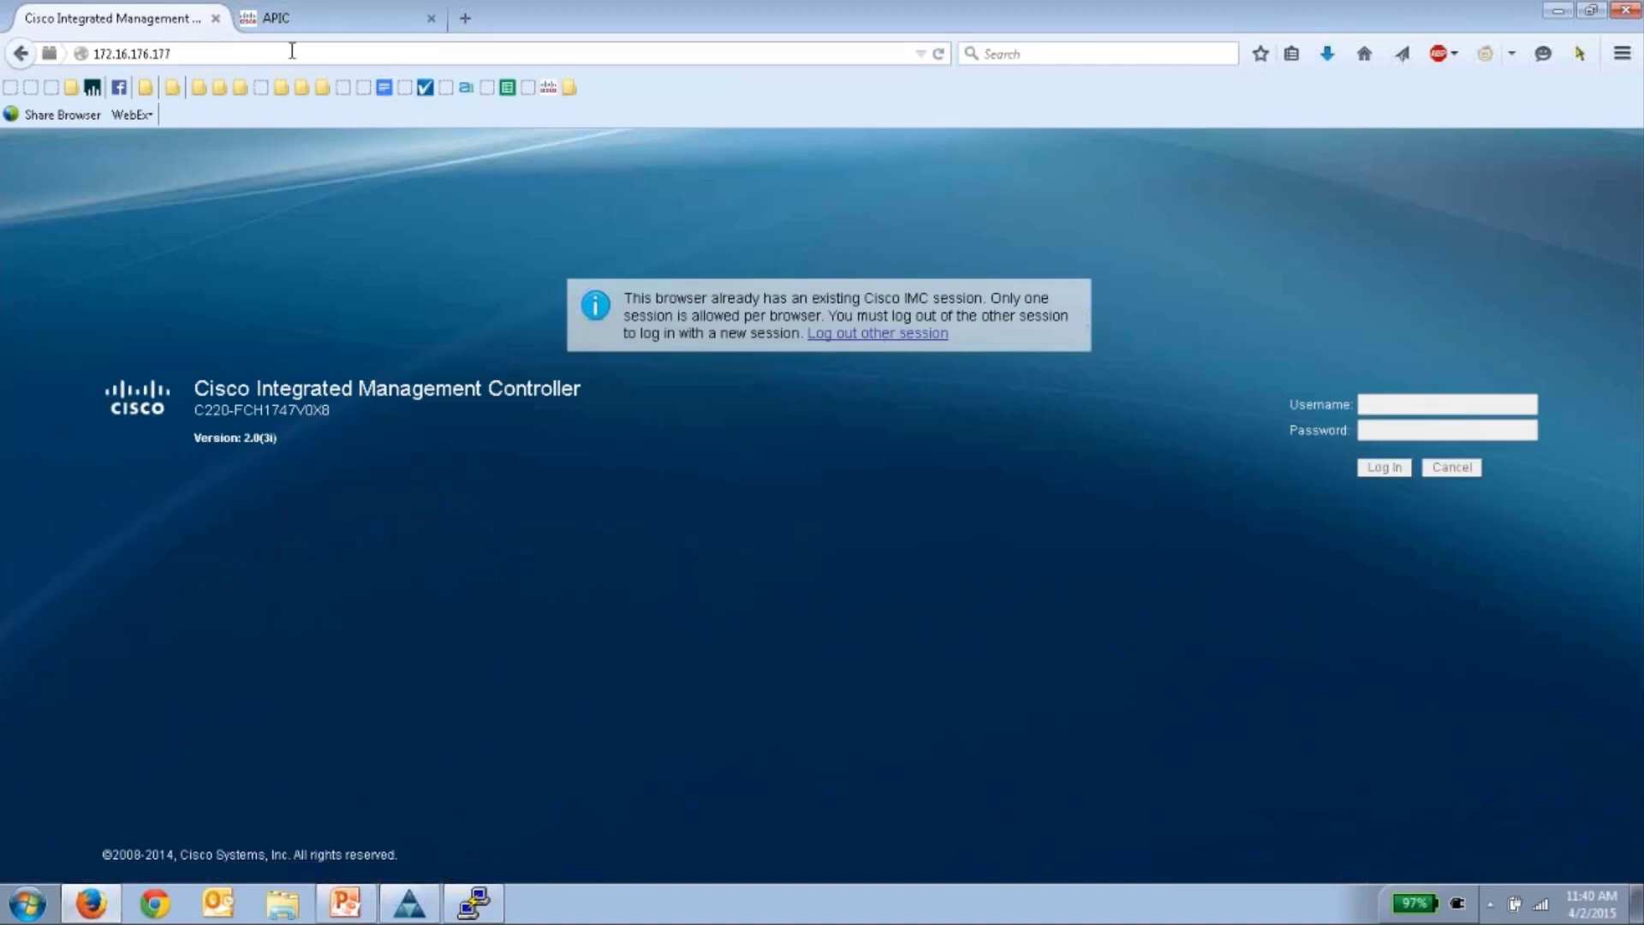
- Load the IMC login page at 172.16.176.179 and sign in as admin
{"action": "left_click", "coordinate": [292, 51]}
{"action": "key", "text": "Return"}
{"action": "left_click", "coordinate": [309, 46]}
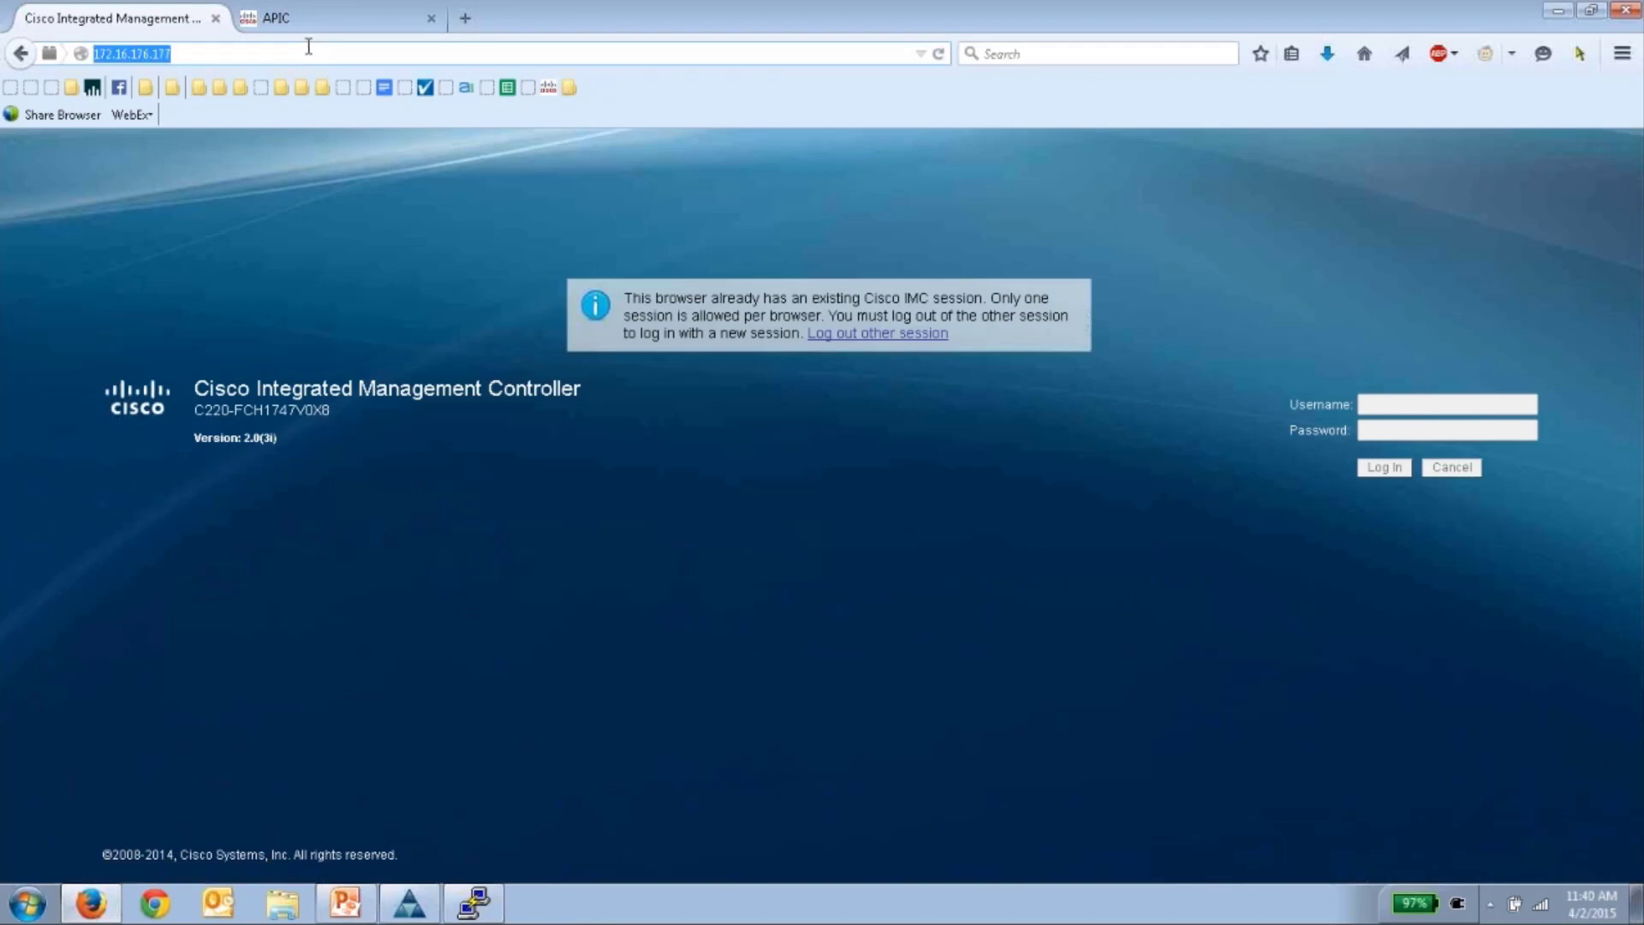
{"action": "left_click", "coordinate": [308, 46]}
{"action": "key", "text": "BackSpace"}
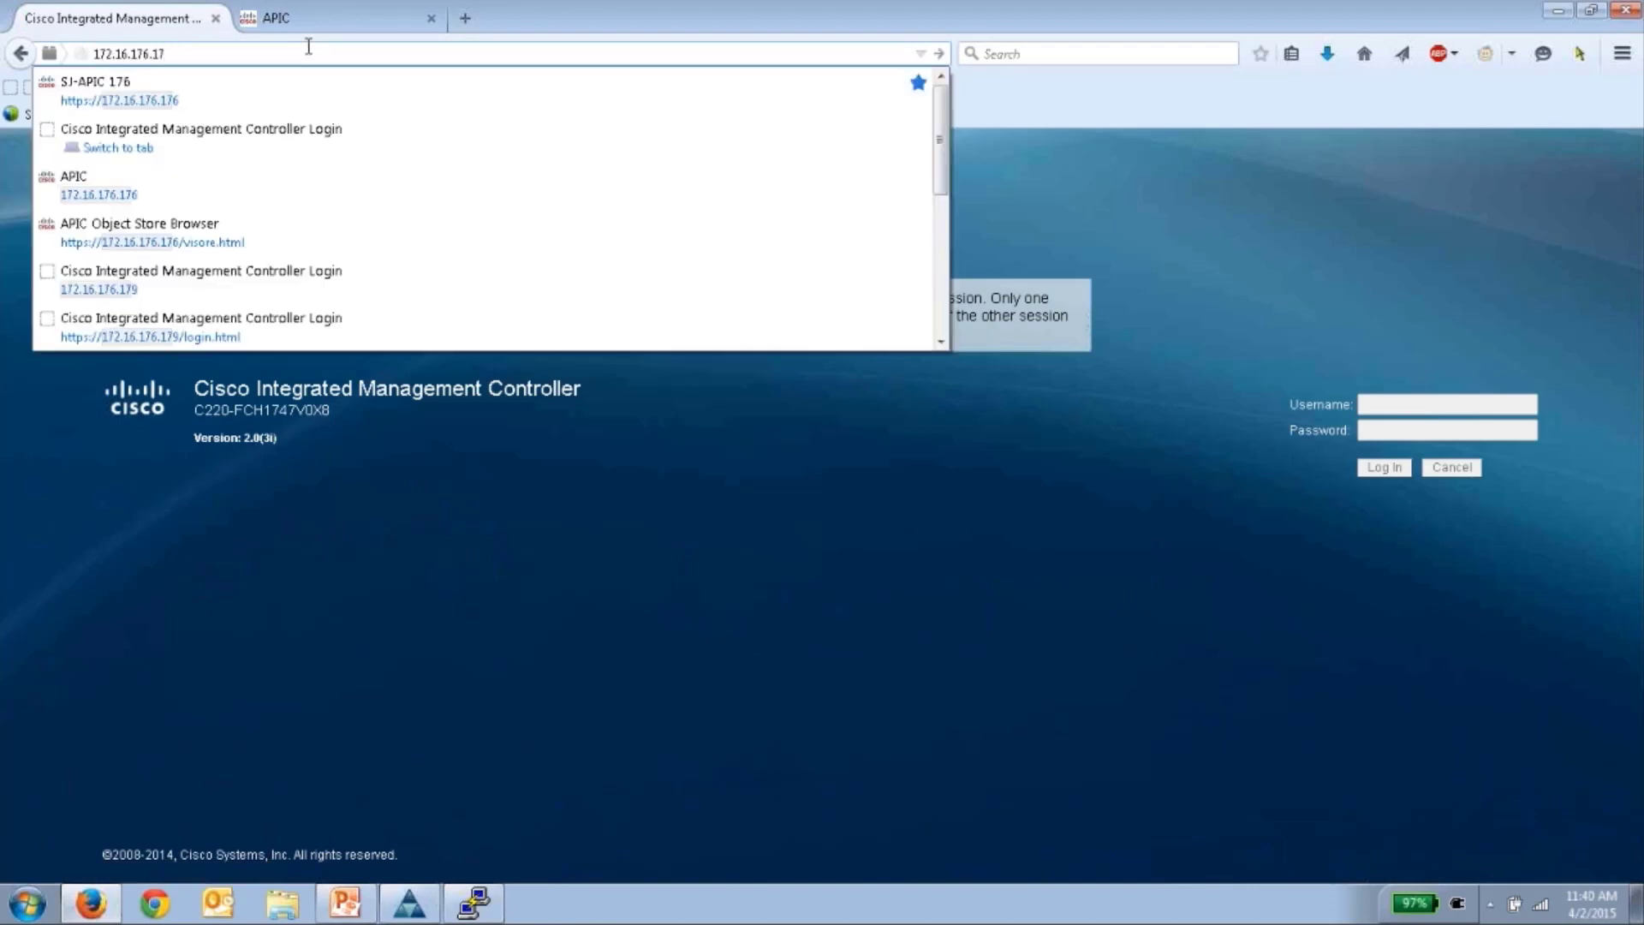
{"action": "key", "text": "Return"}
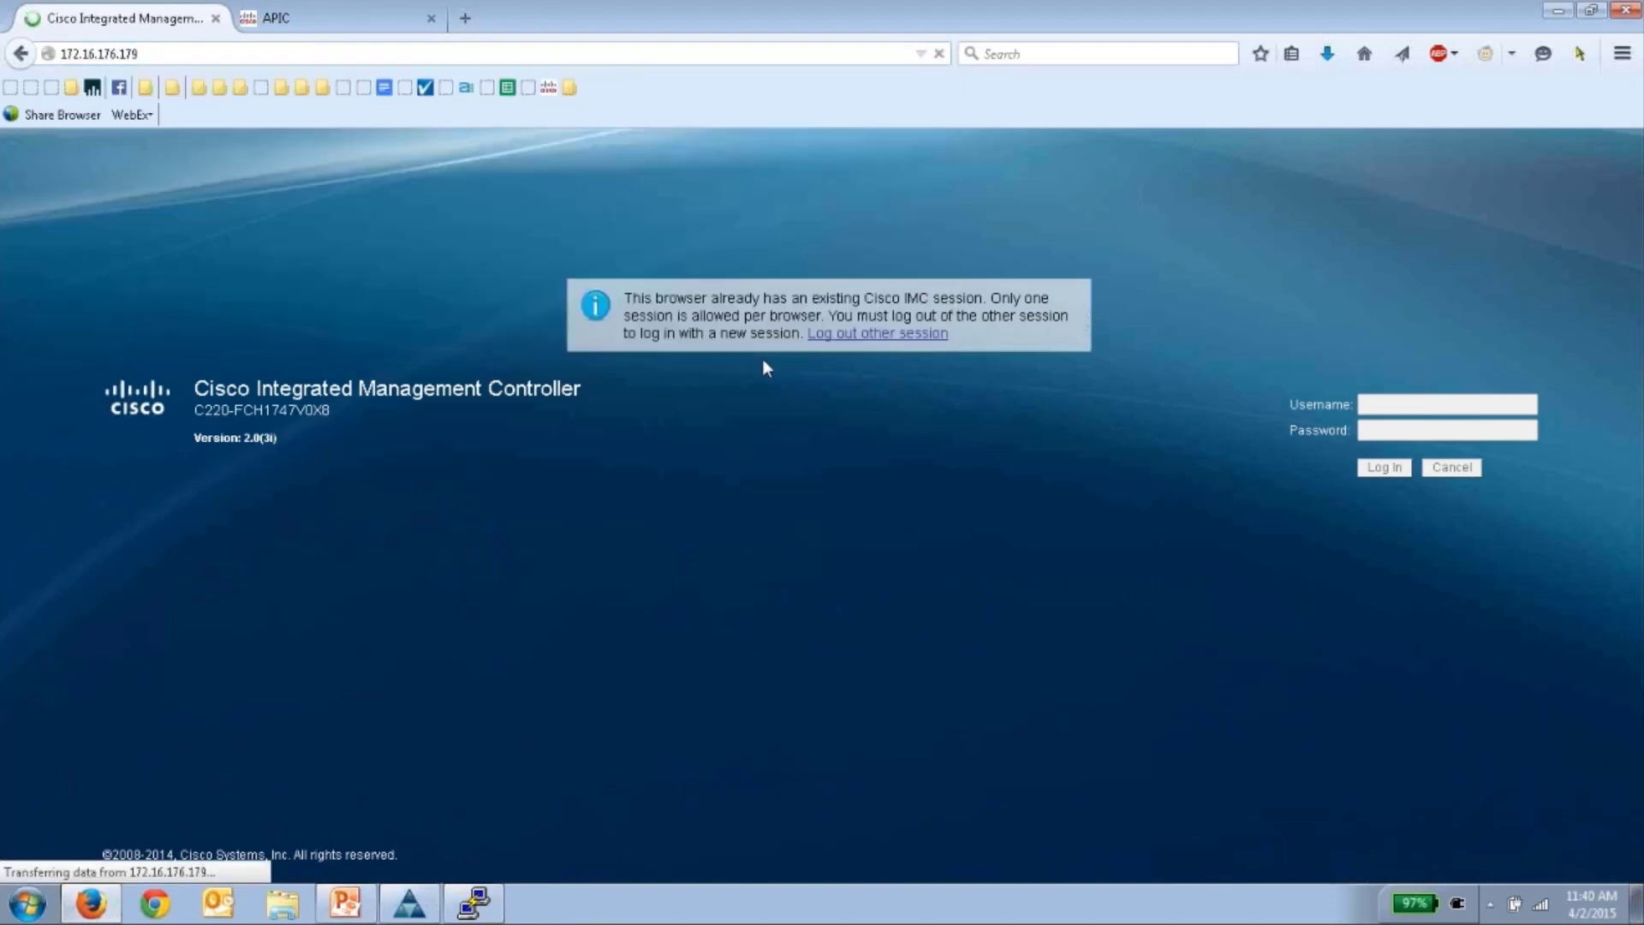
{"action": "type", "text": "admin"}
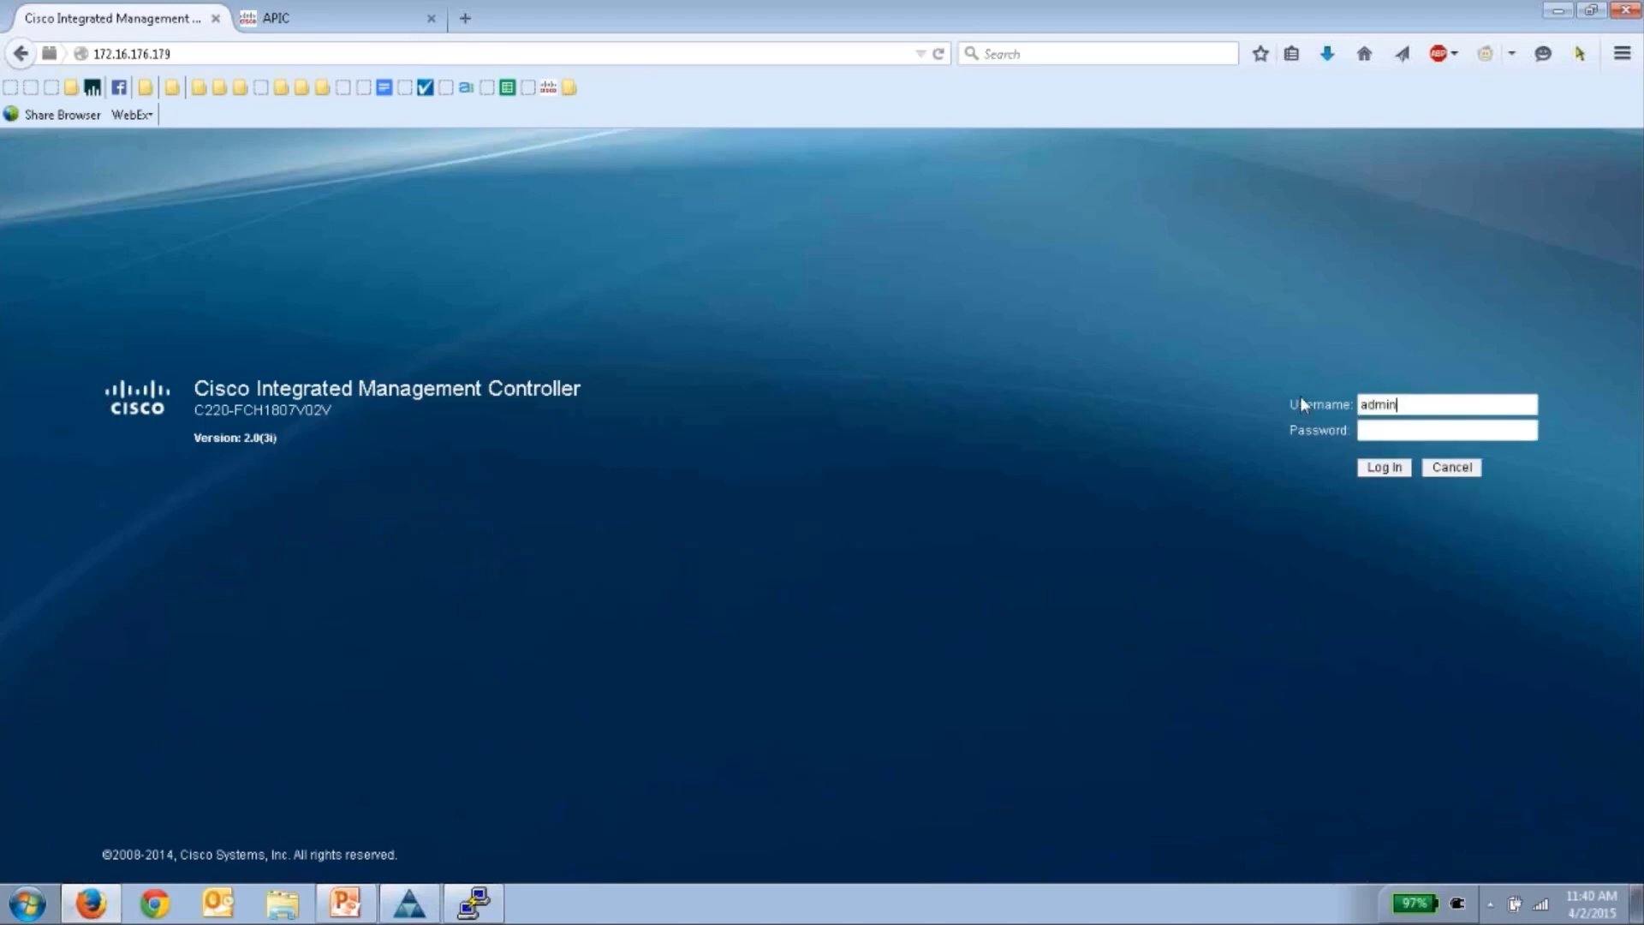
{"action": "key", "text": "Tab"}
{"action": "key", "text": "Return"}
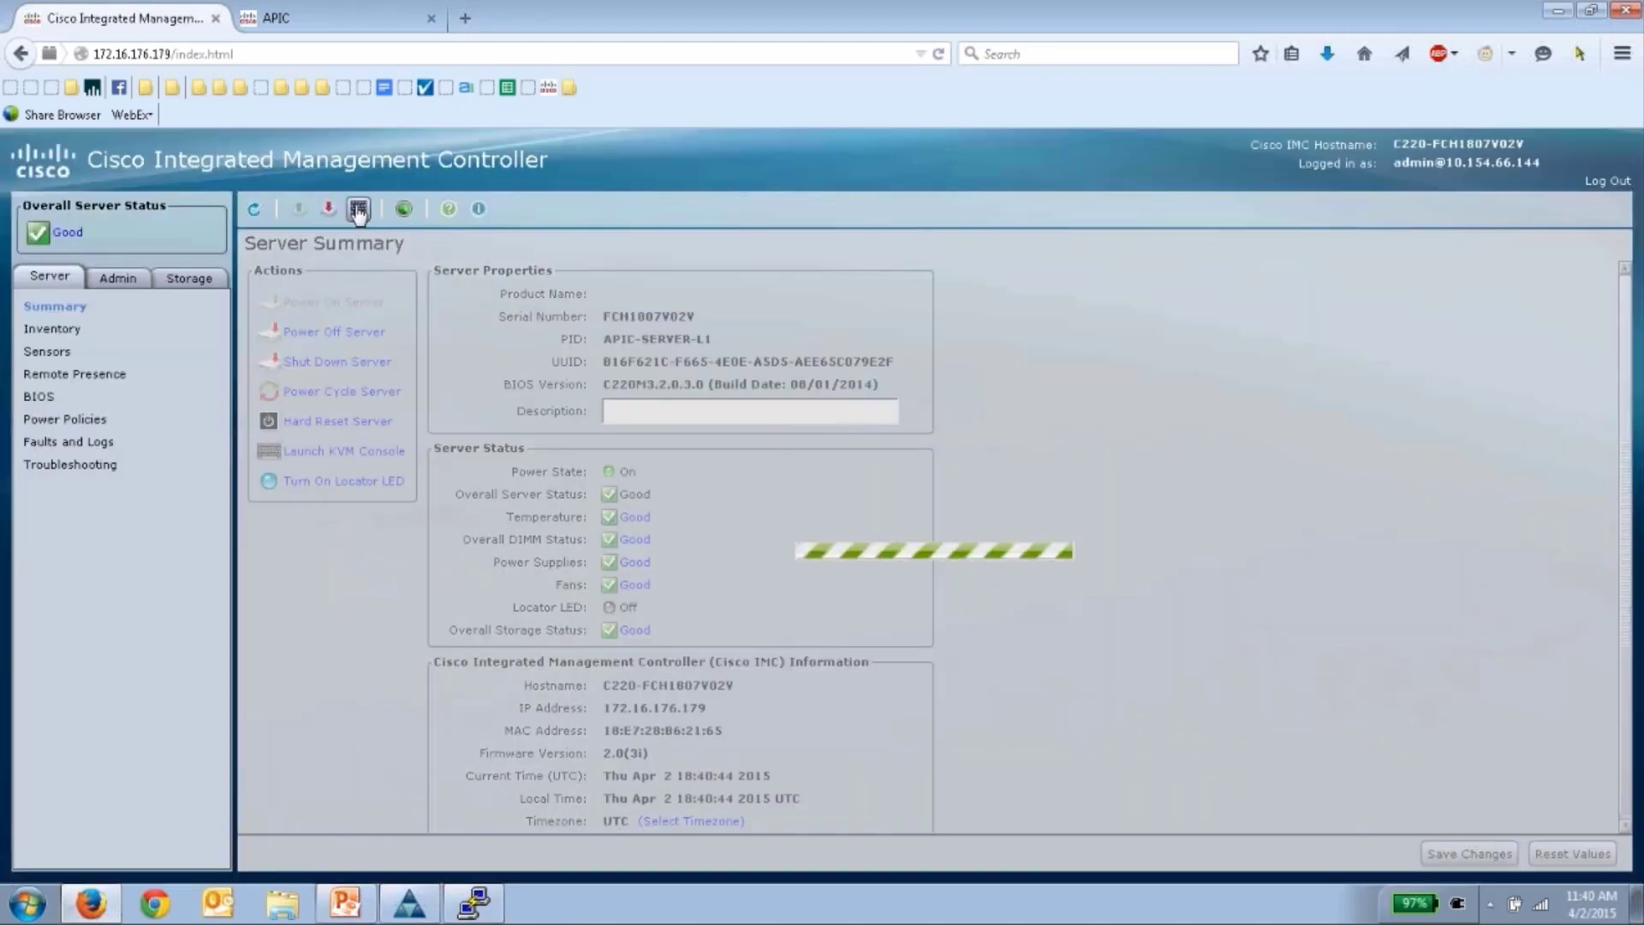
- Launch the KVM console, accept the Java and certificate prompts, and continue the boot
{"action": "left_click", "coordinate": [358, 208]}
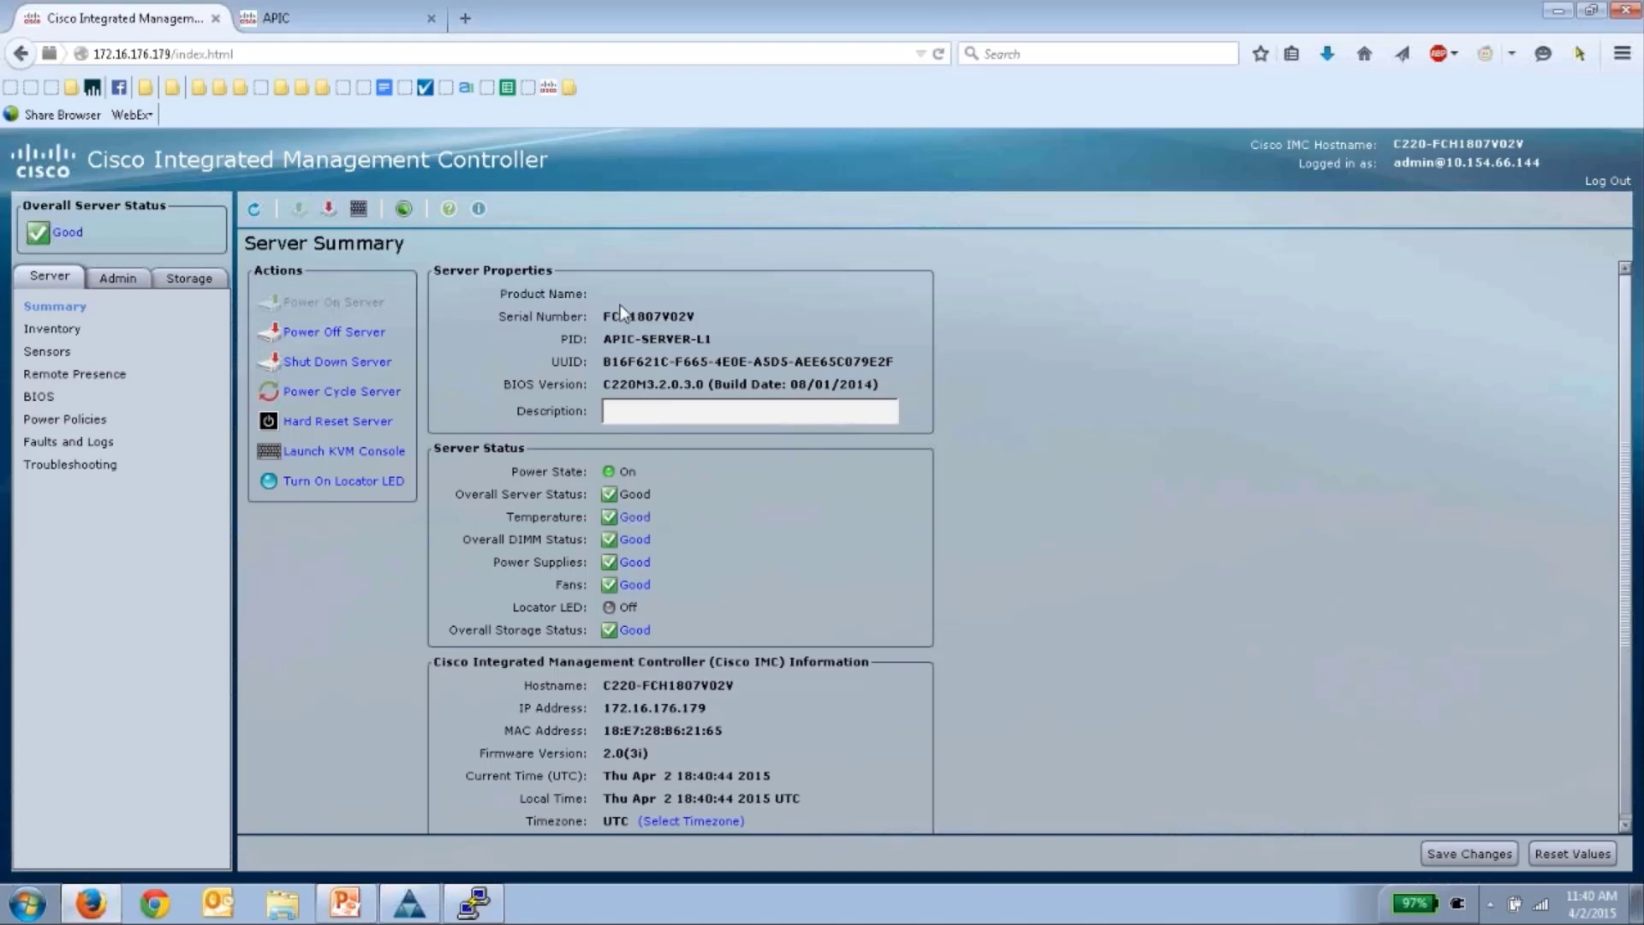
{"action": "left_click", "coordinate": [957, 517]}
{"action": "left_click", "coordinate": [957, 528]}
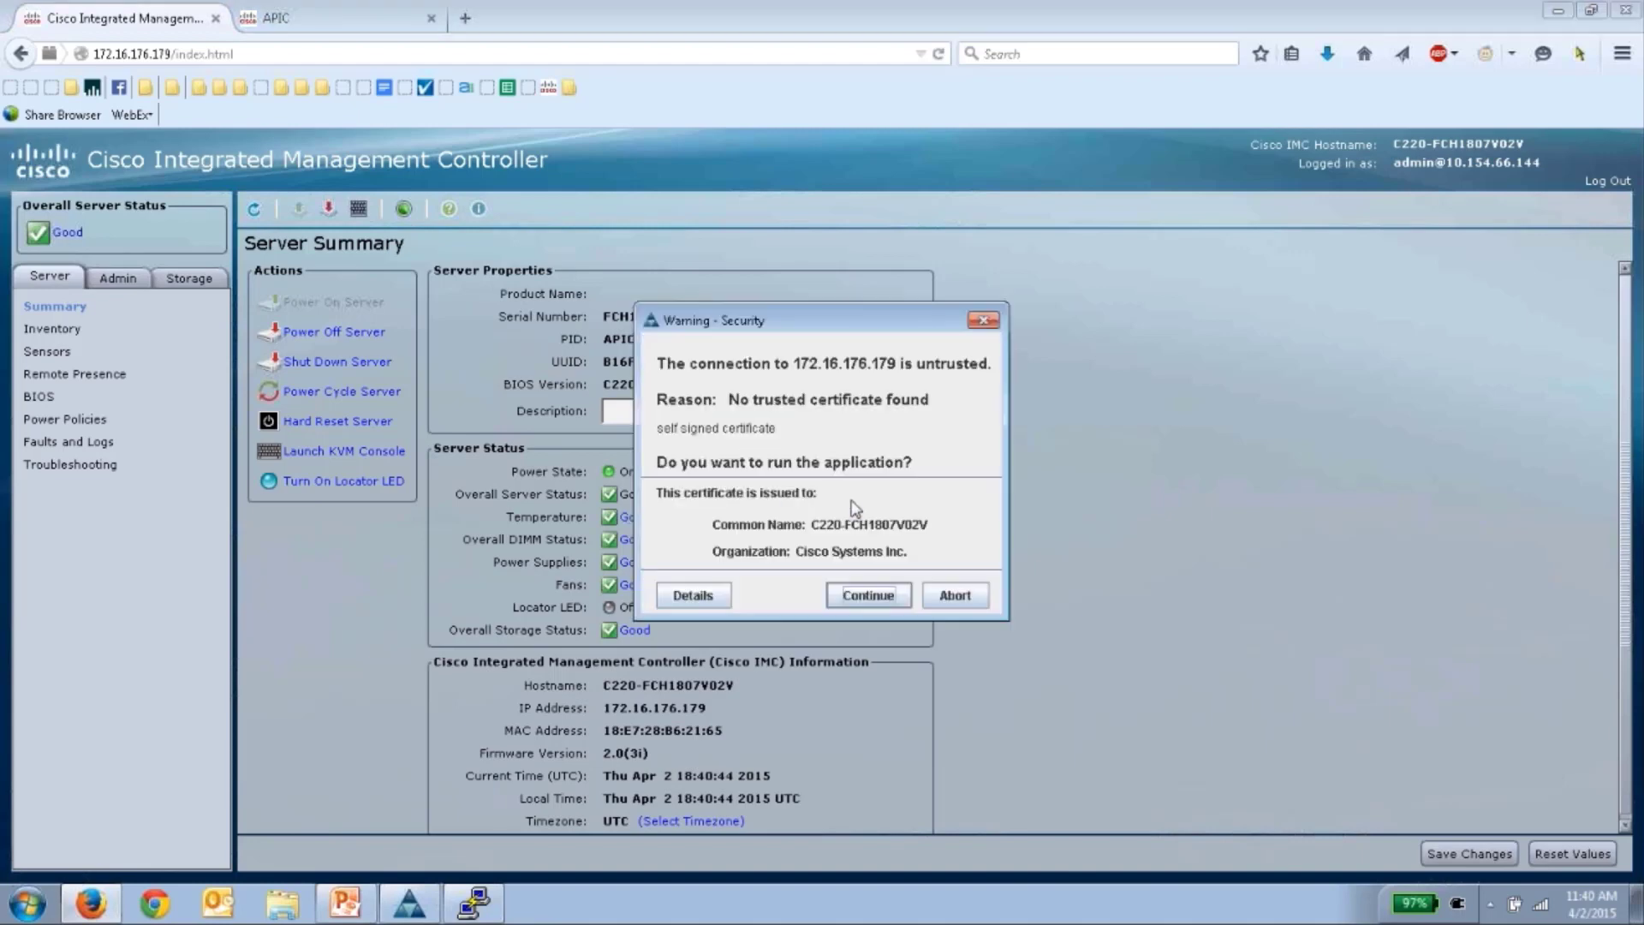
{"action": "left_click", "coordinate": [865, 594]}
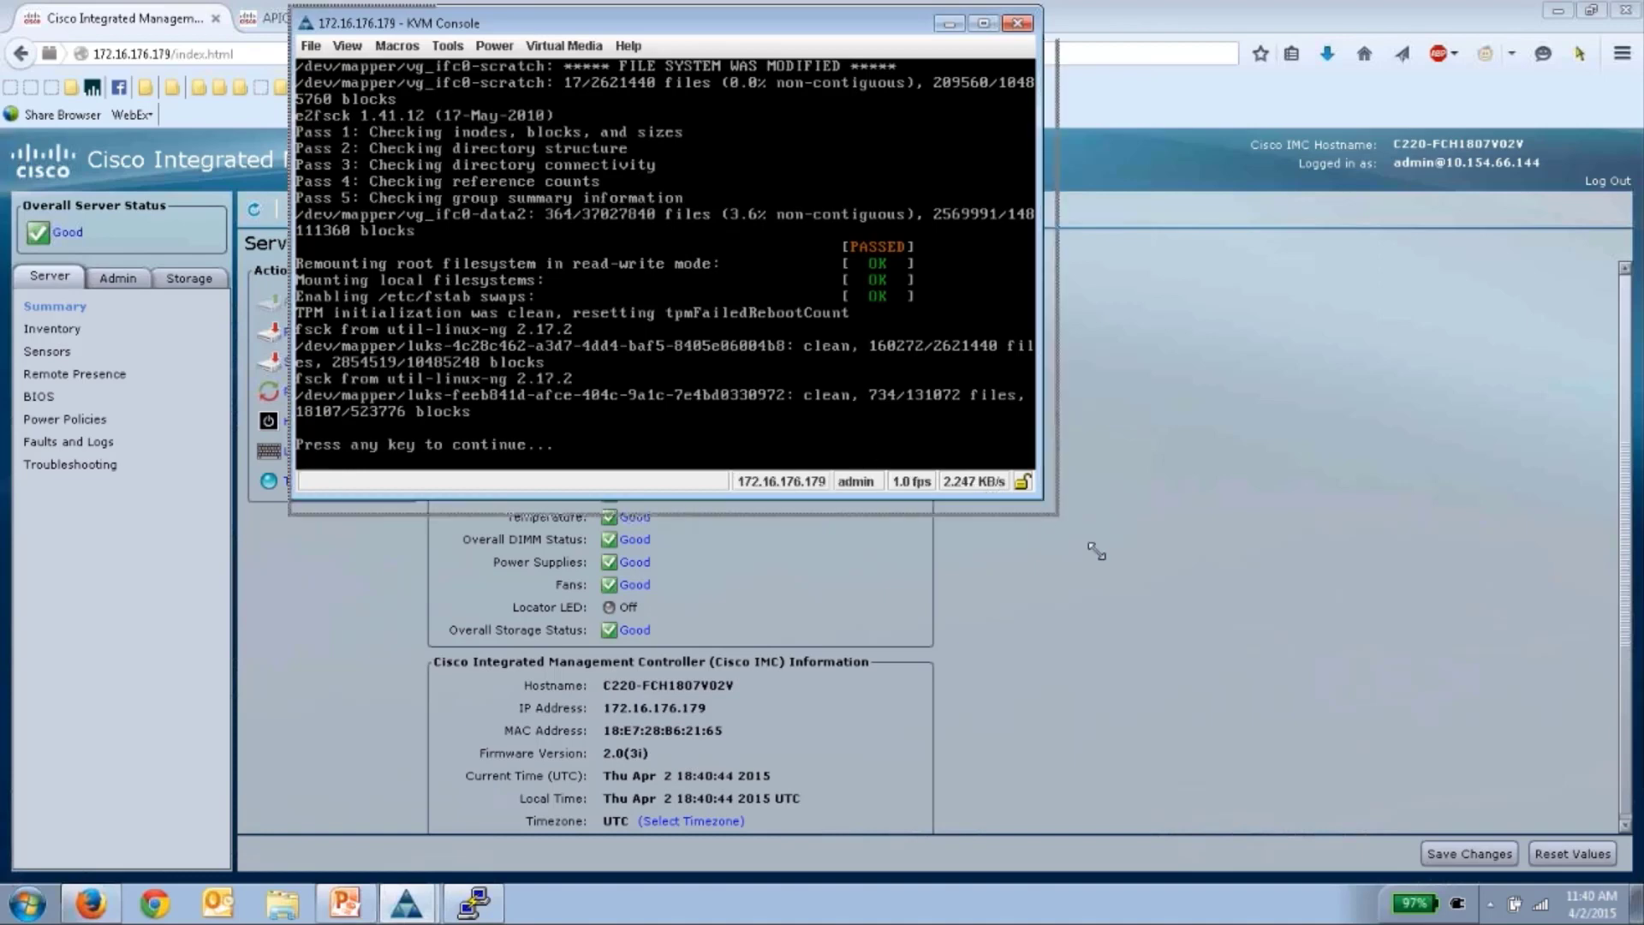
{"action": "key", "text": "Return"}
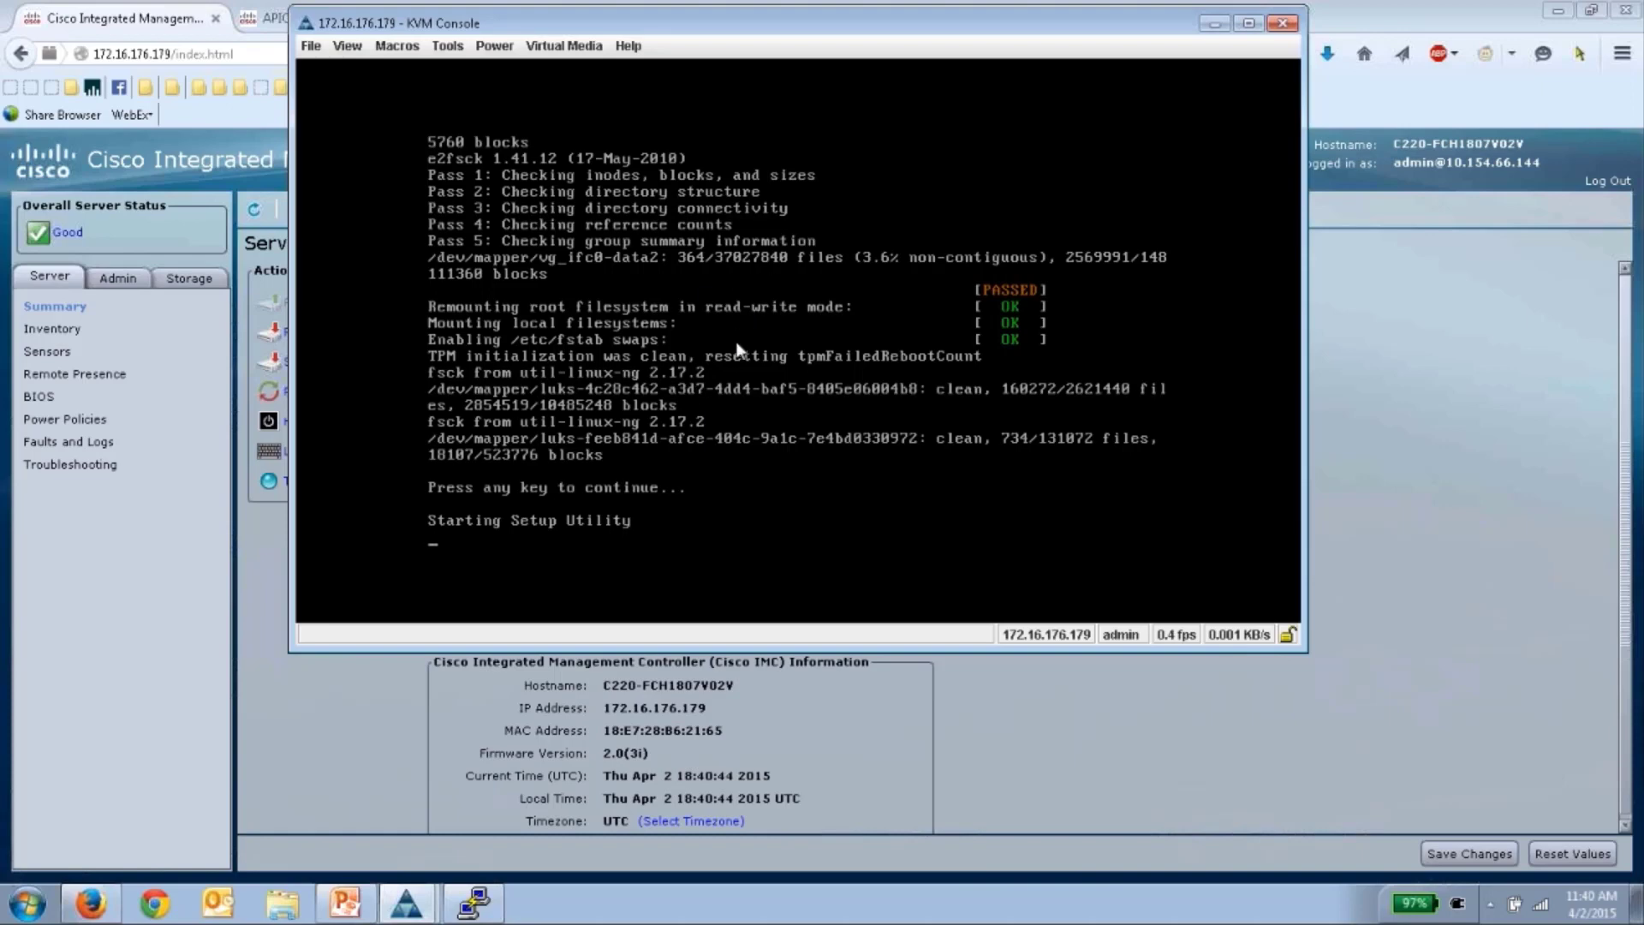
- Keep ACI Fabric1 with 3 controllers, set controller ID 2 (apic2) and TEP pool 11.0.0.0/16
{"action": "key", "text": "Return"}
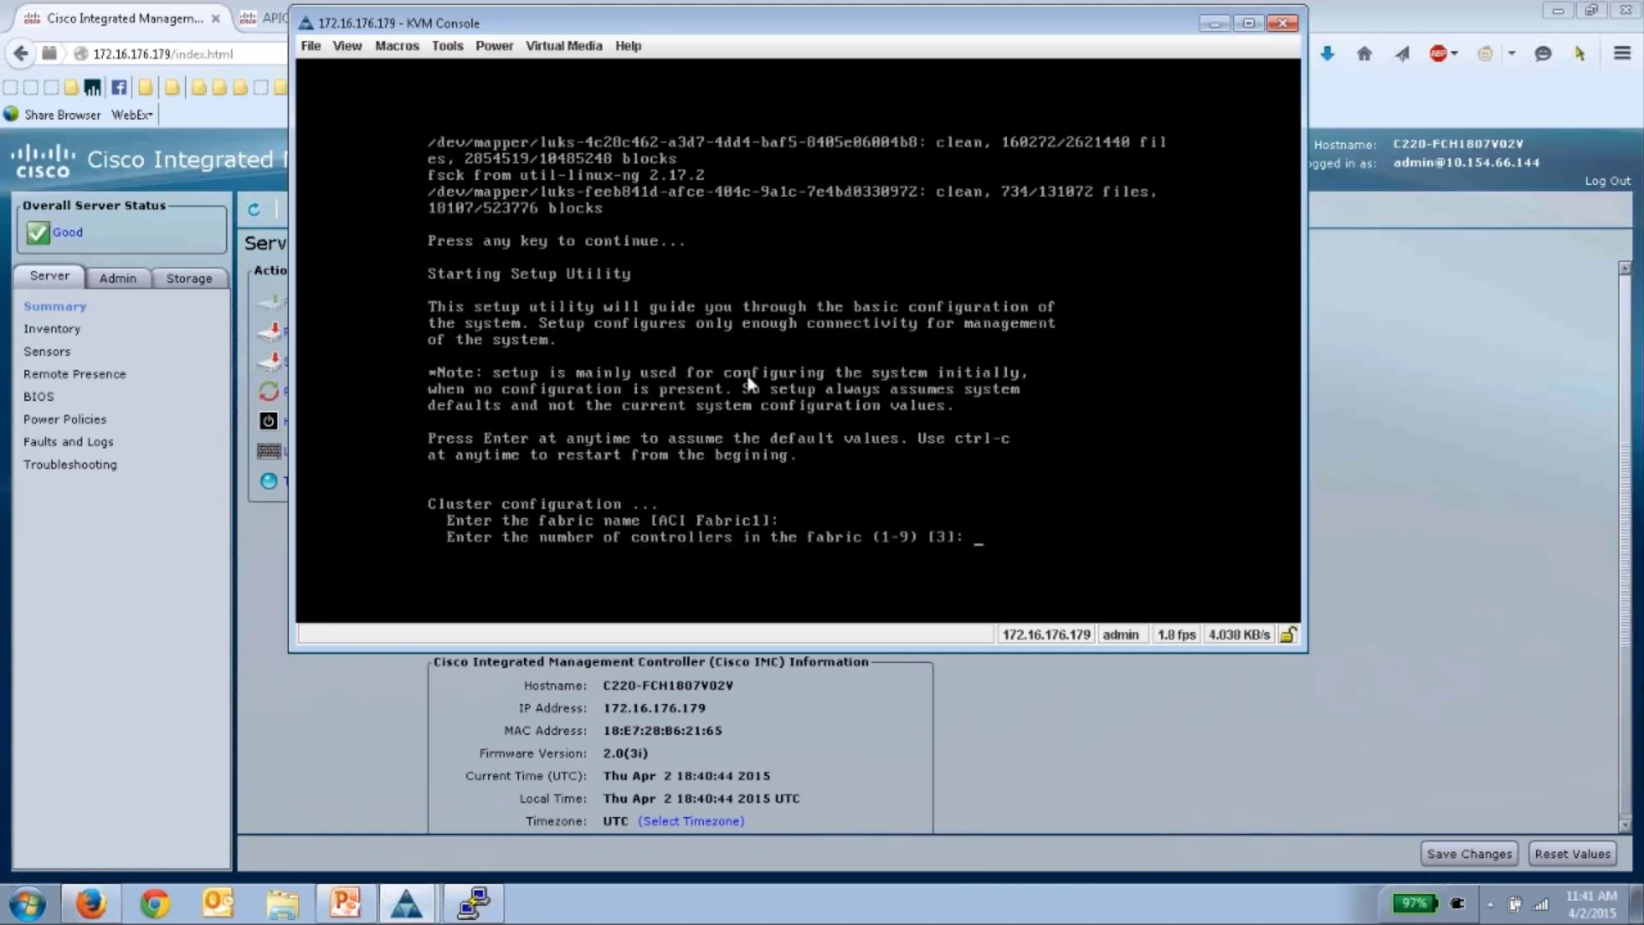
{"action": "key", "text": "Return"}
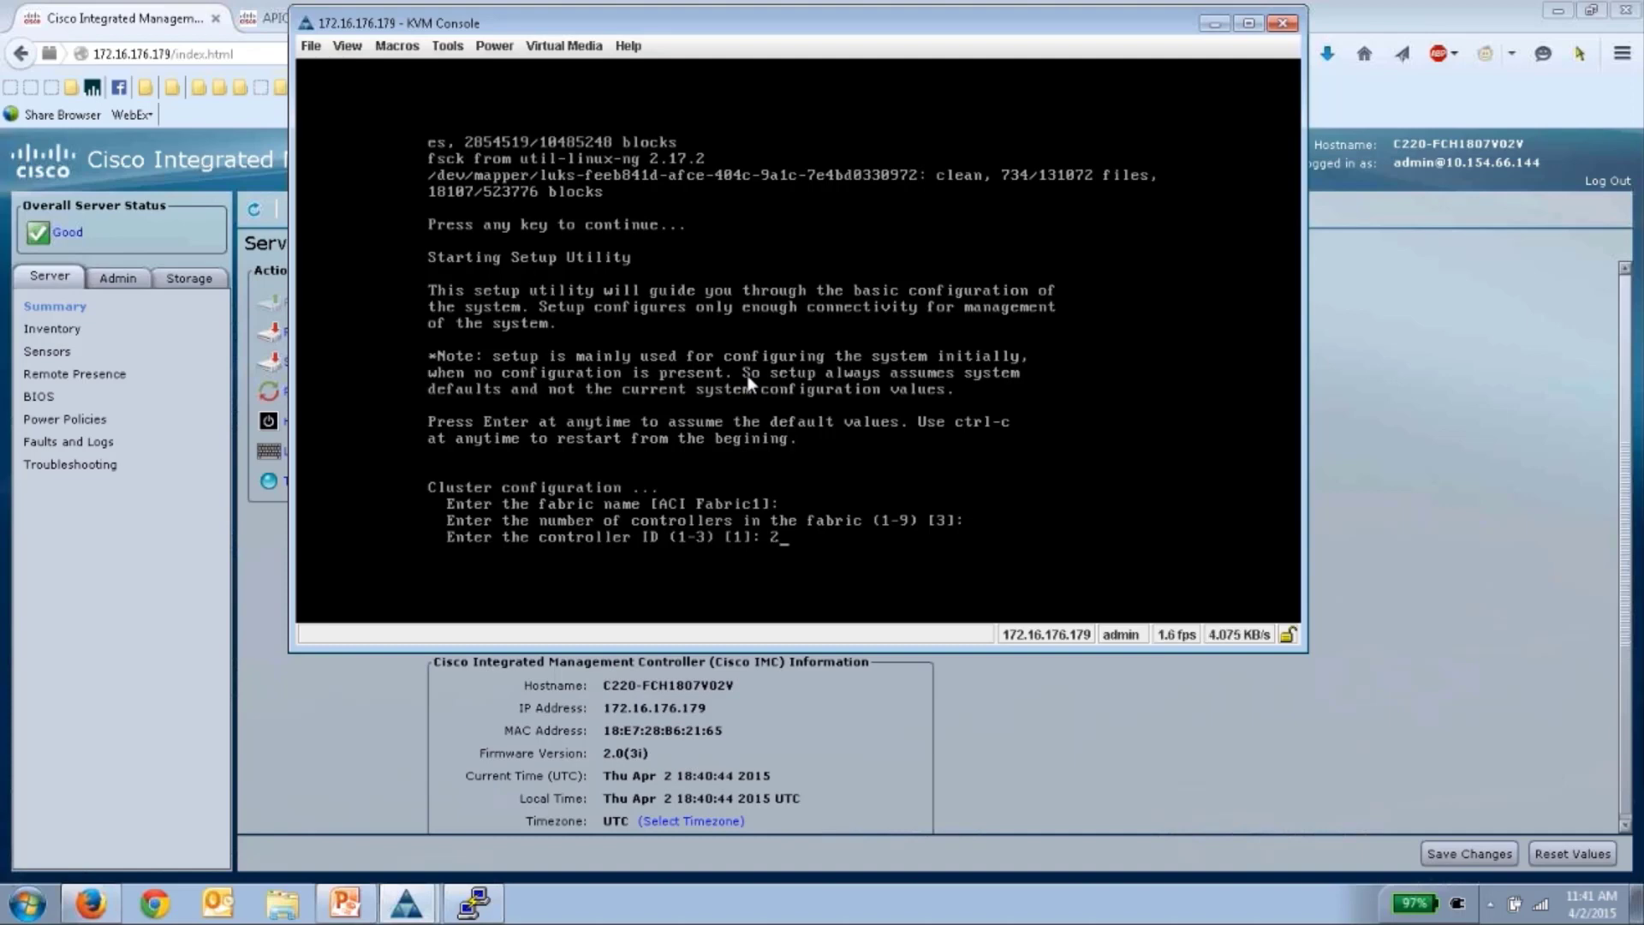
{"action": "key", "text": "Return"}
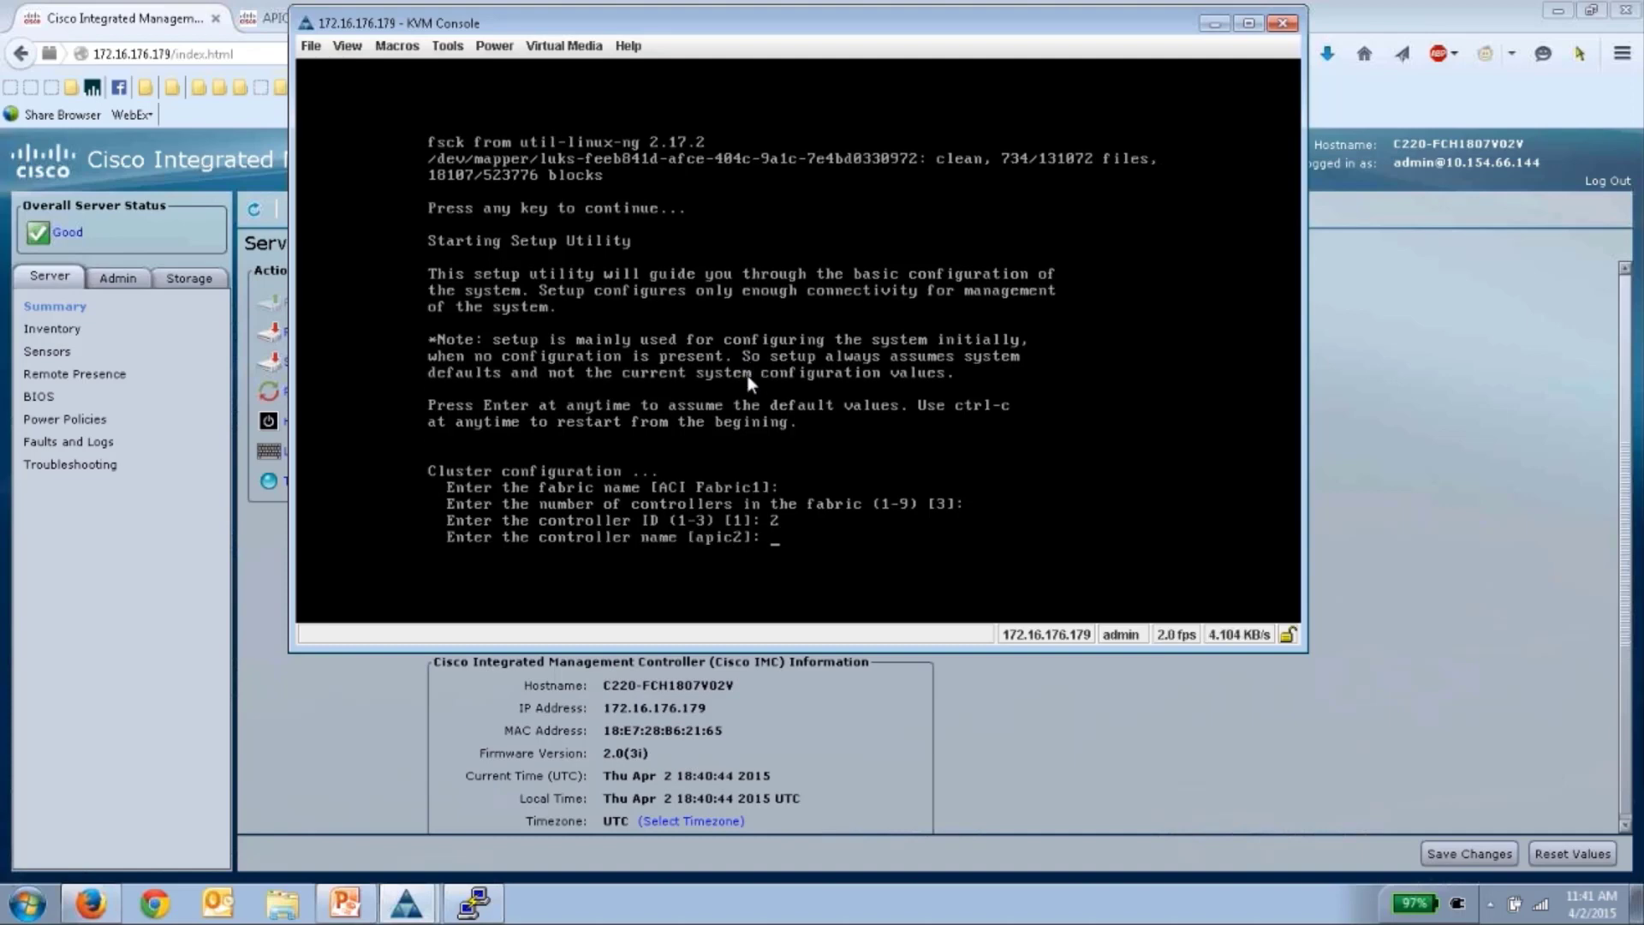
{"action": "key", "text": "Return"}
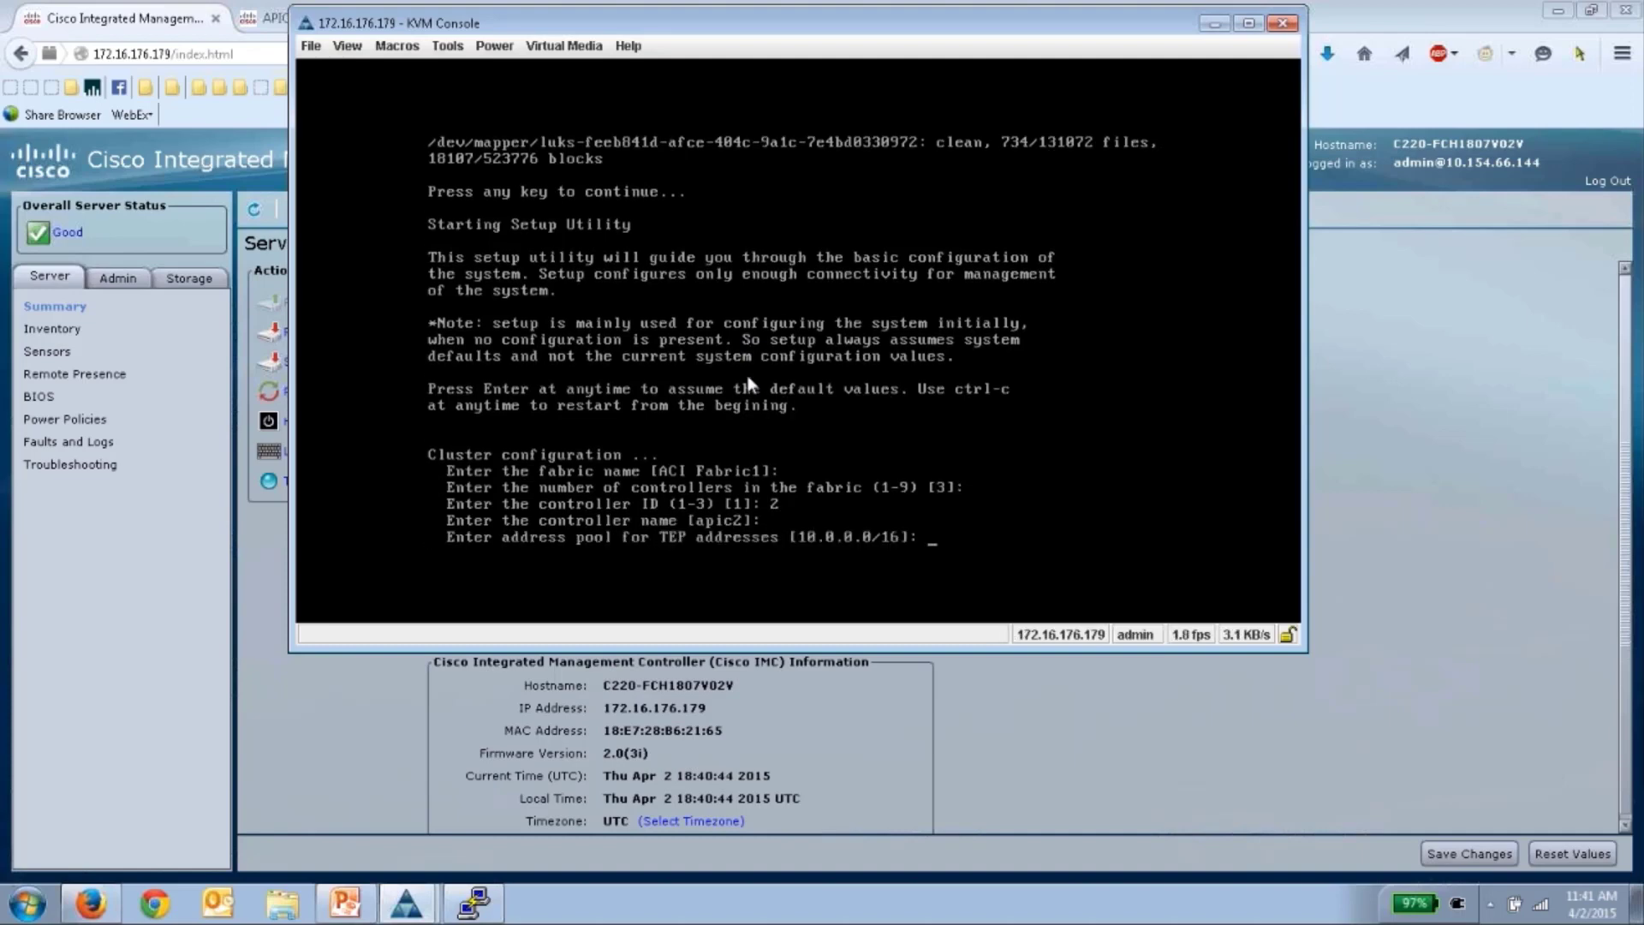
{"action": "type", "text": "11.0.0.0/16"}
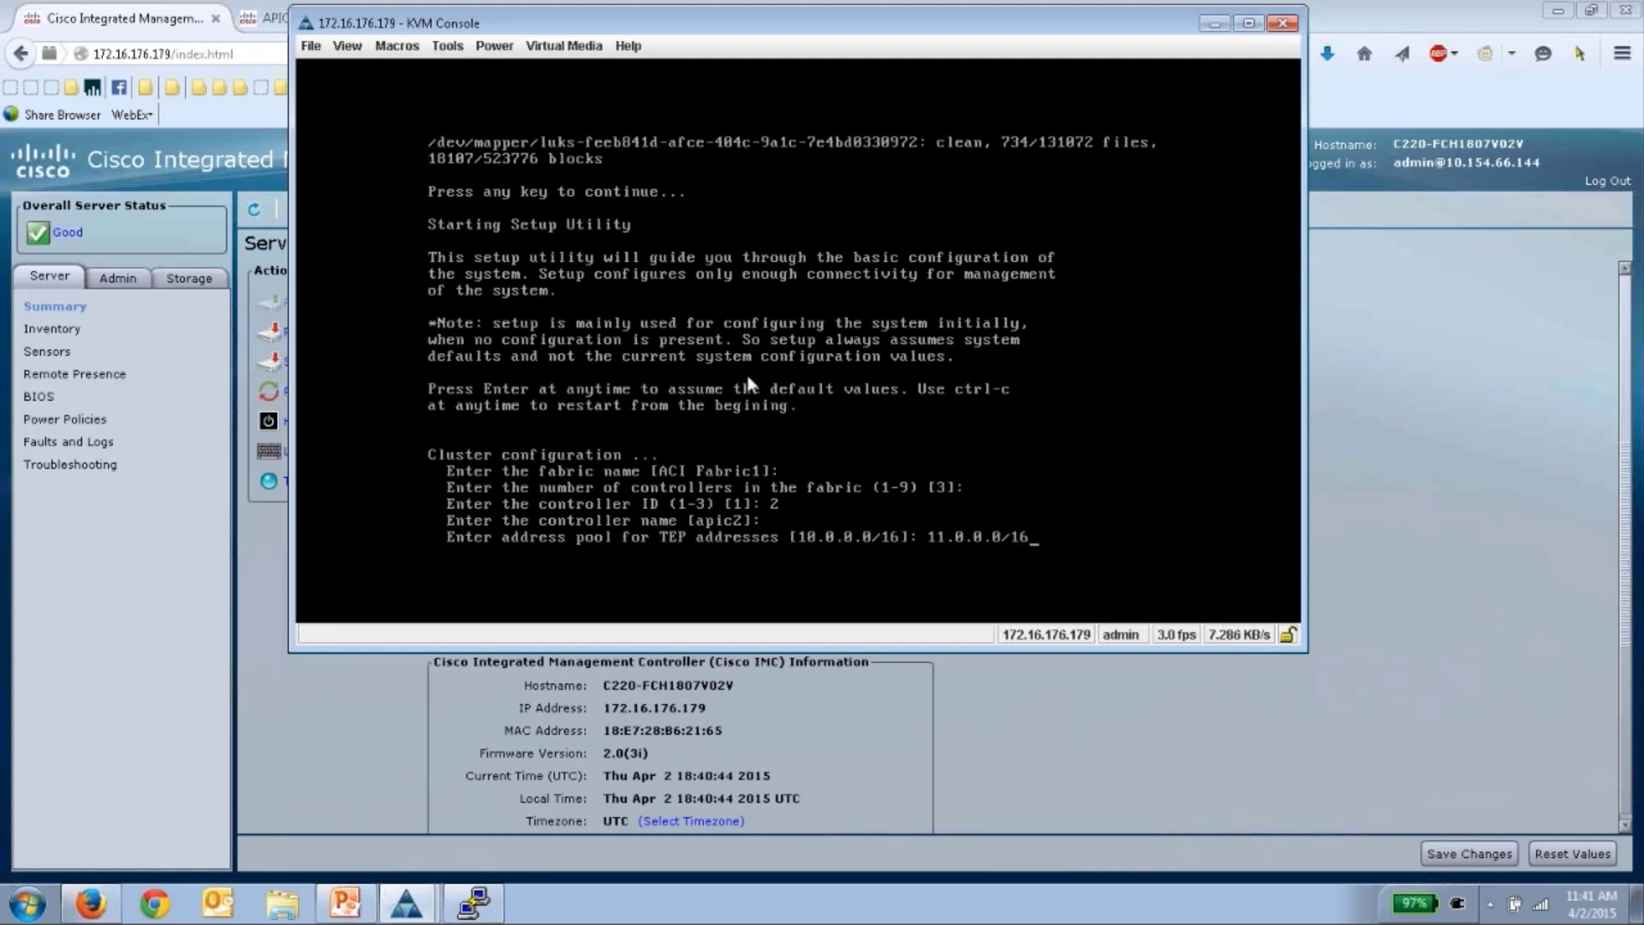
{"action": "key", "text": "Return"}
- Set infra VLAN 4093, management IP 172.16.176.178/24, gateway 172.16.176.1 and automatic interface speed
{"action": "type", "text": "4093"}
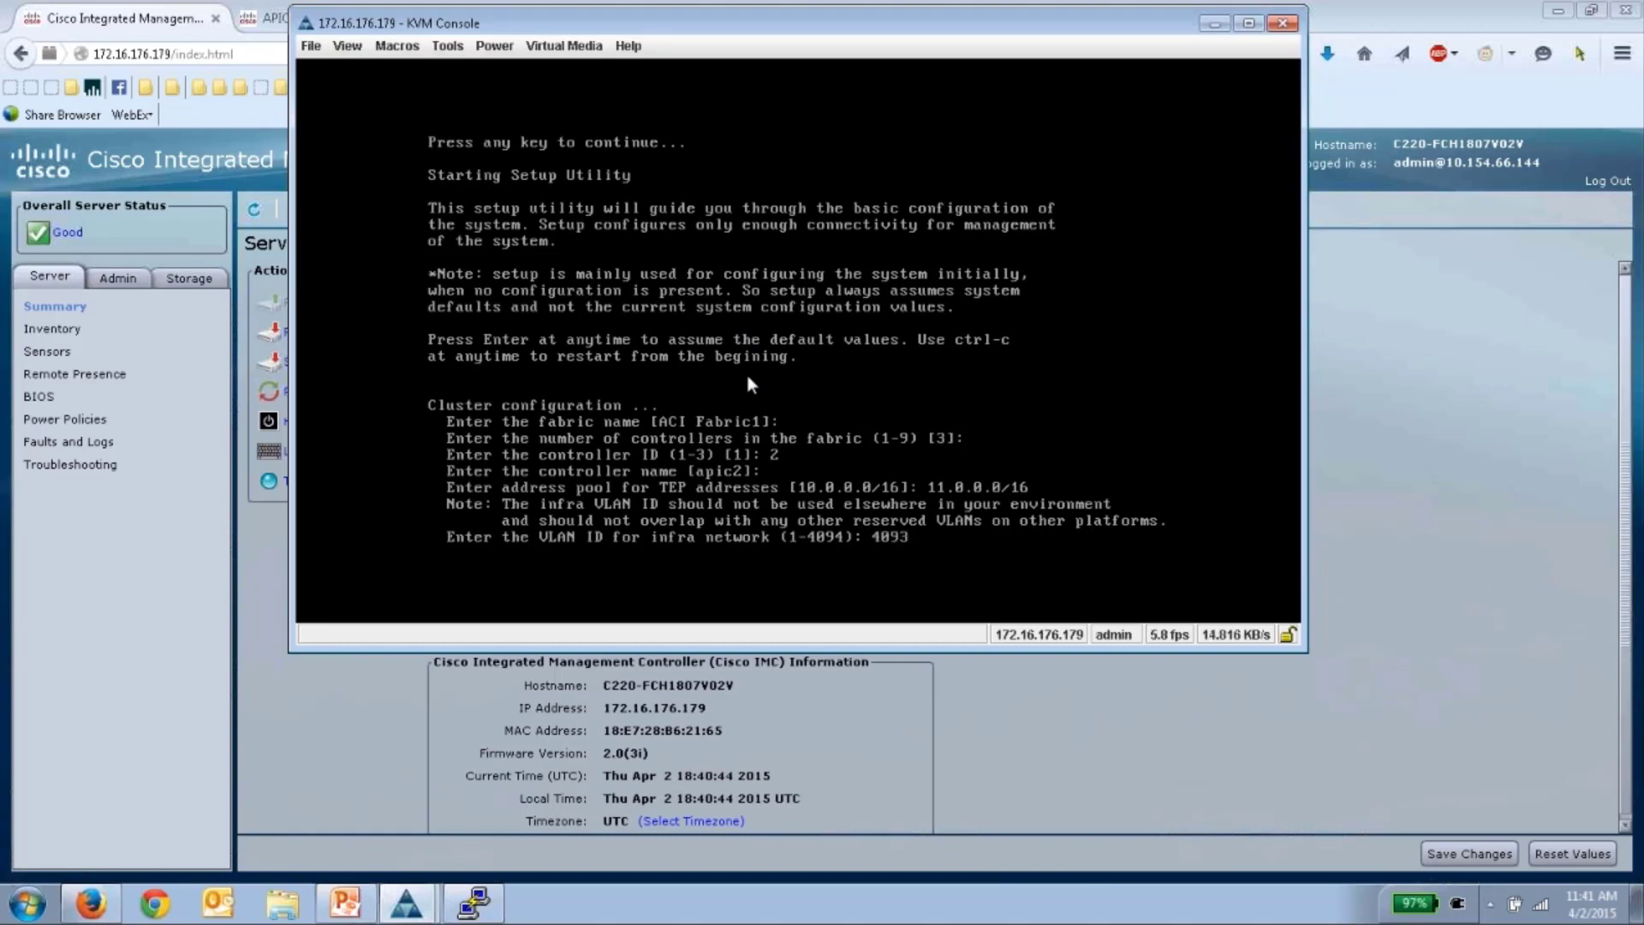
{"action": "key", "text": "Return"}
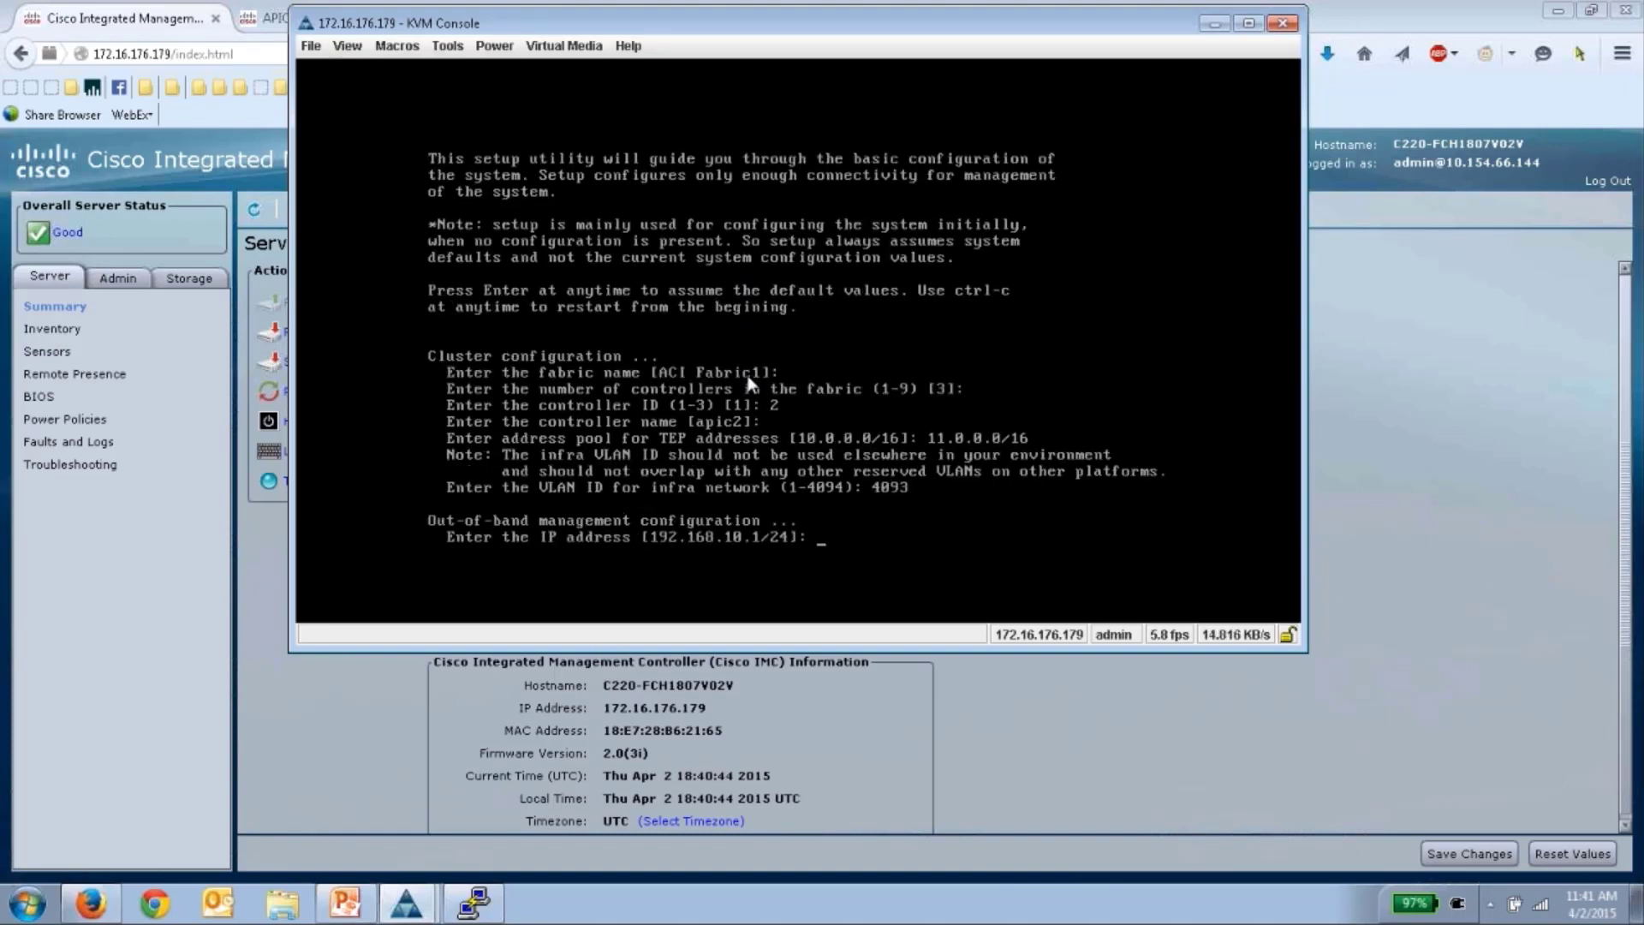
{"action": "type", "text": "172"}
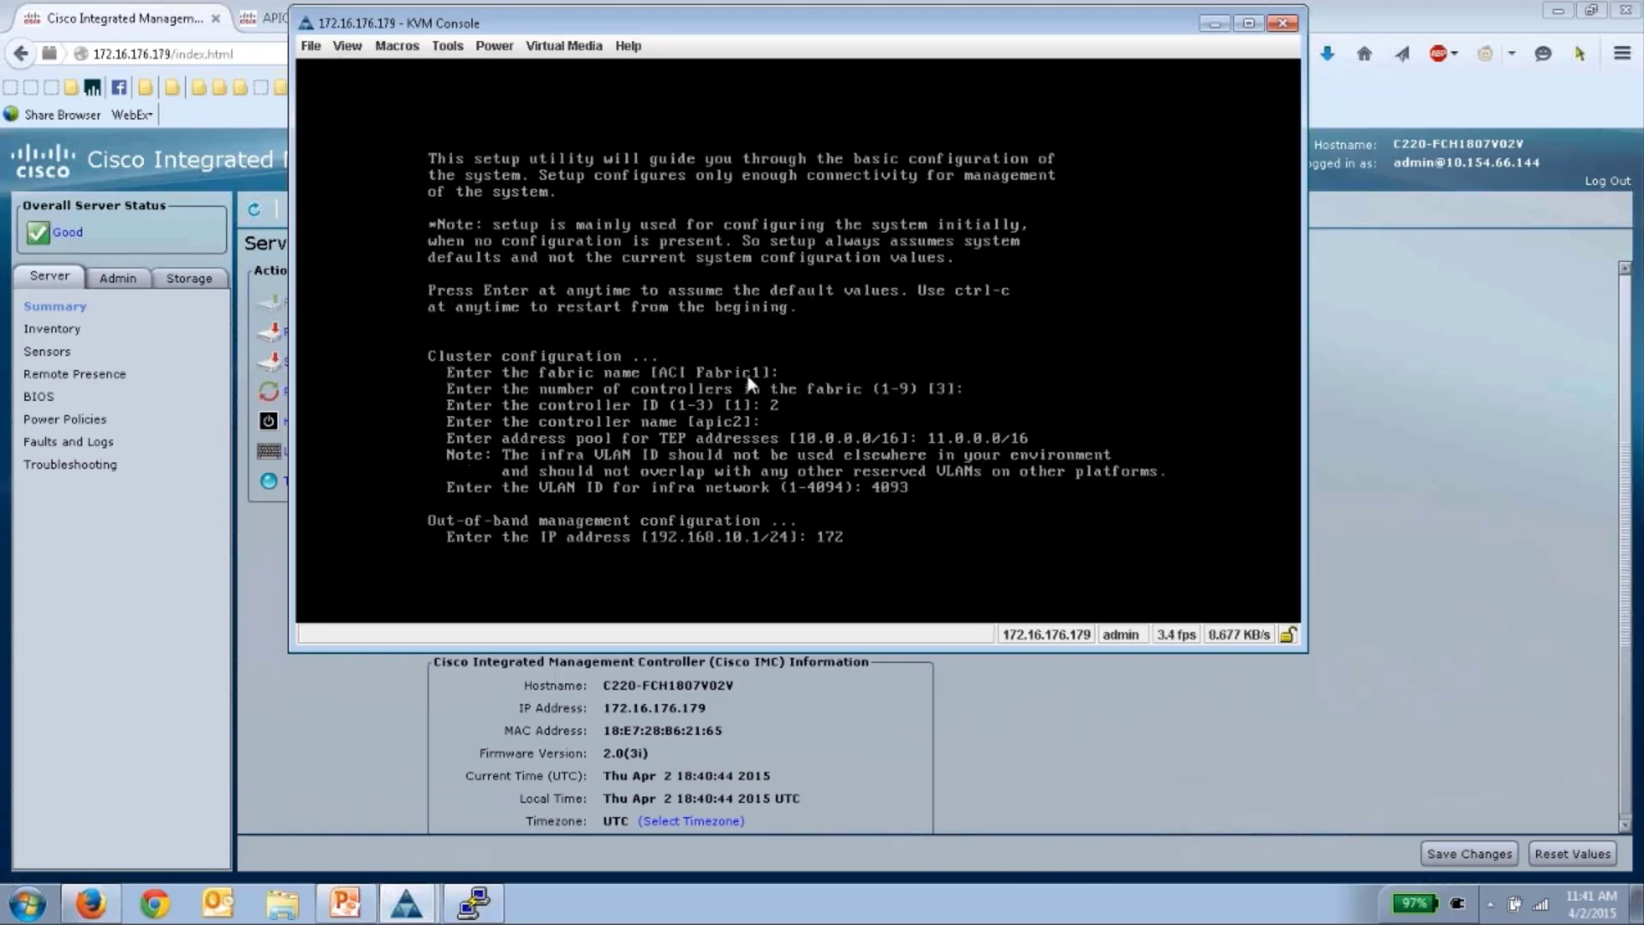
{"action": "type", "text": ".16.17"}
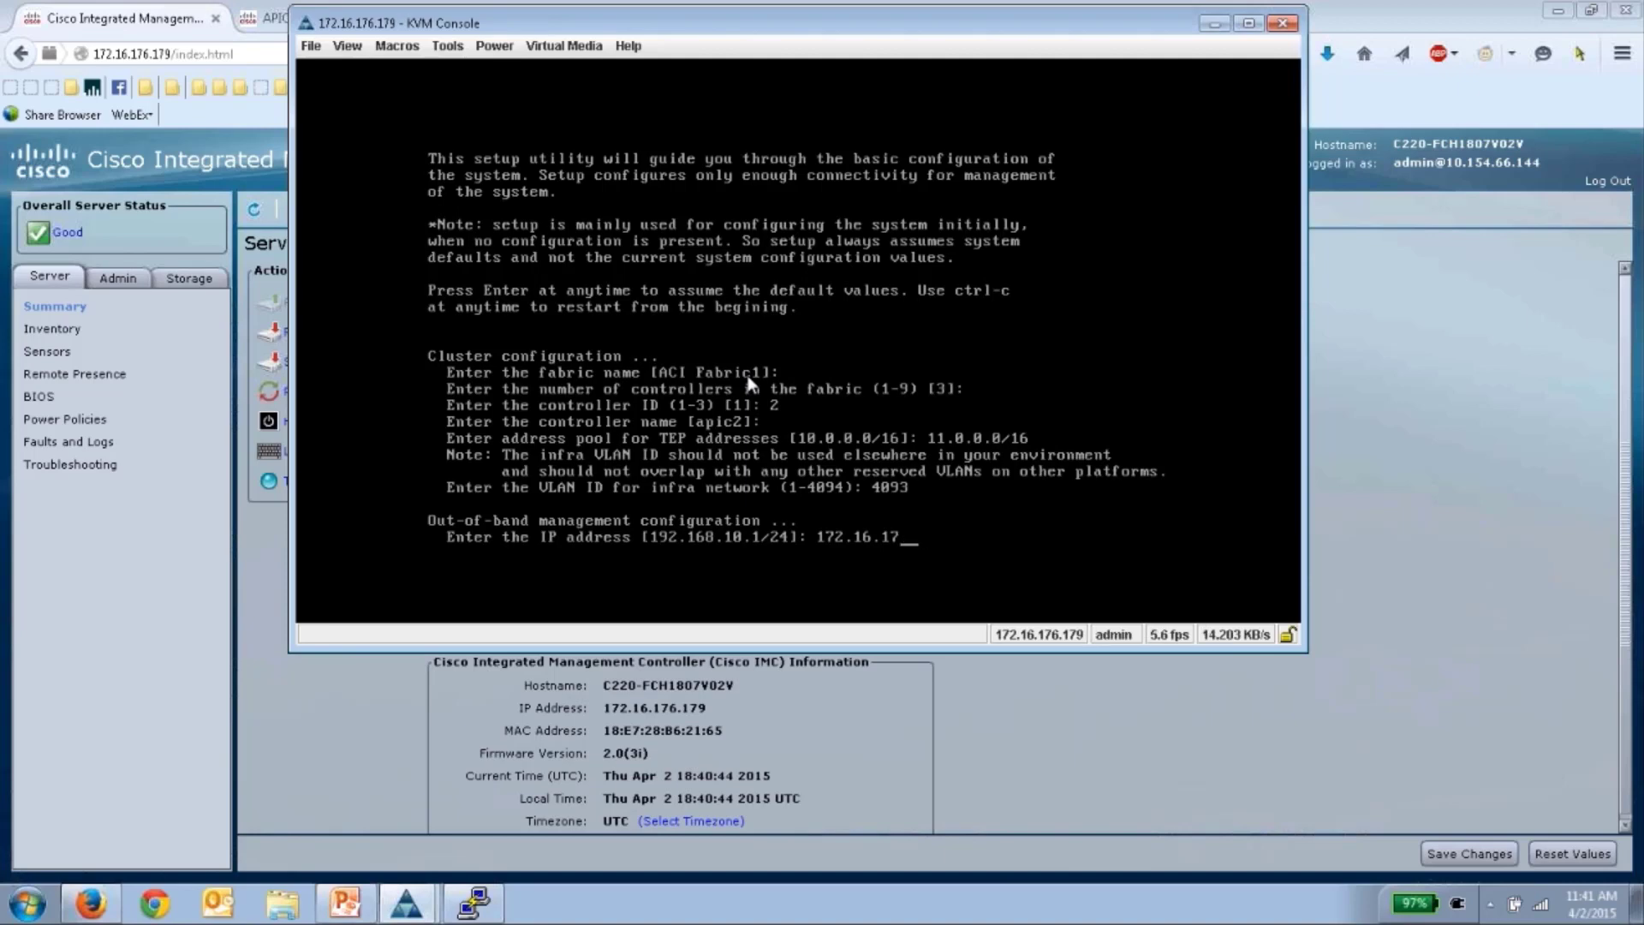
{"action": "type", "text": ".66.178/24"}
{"action": "key", "text": "Return"}
{"action": "type", "text": "1"}
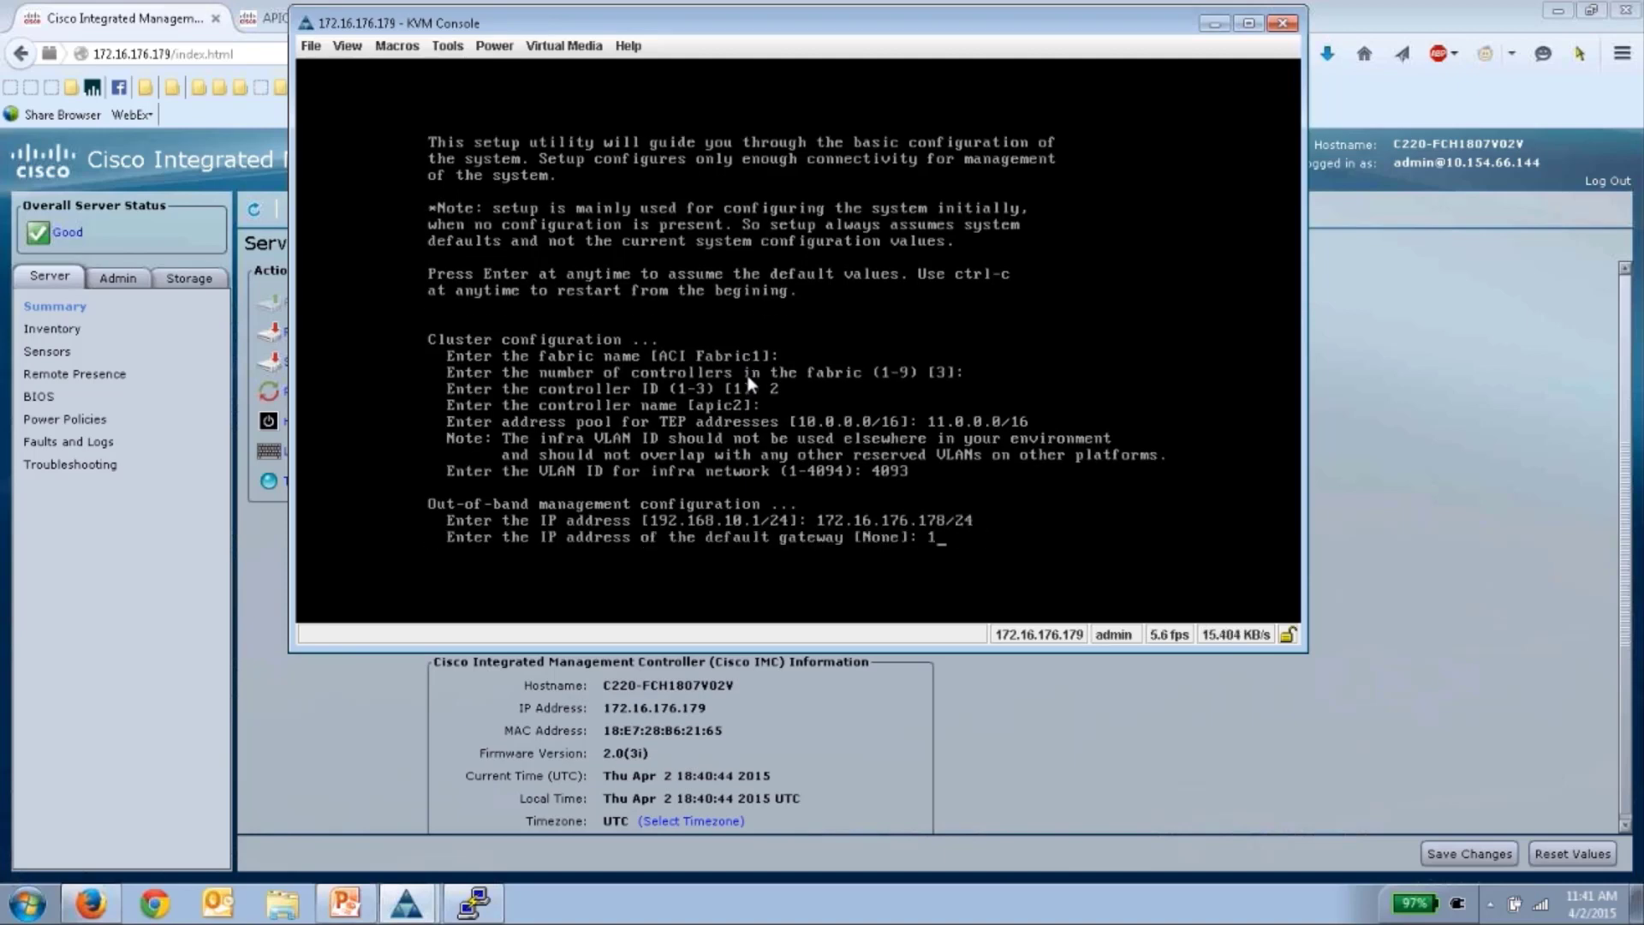
{"action": "type", "text": "72.16.176.1"}
{"action": "key", "text": "Return"}
{"action": "key", "text": "Return"}
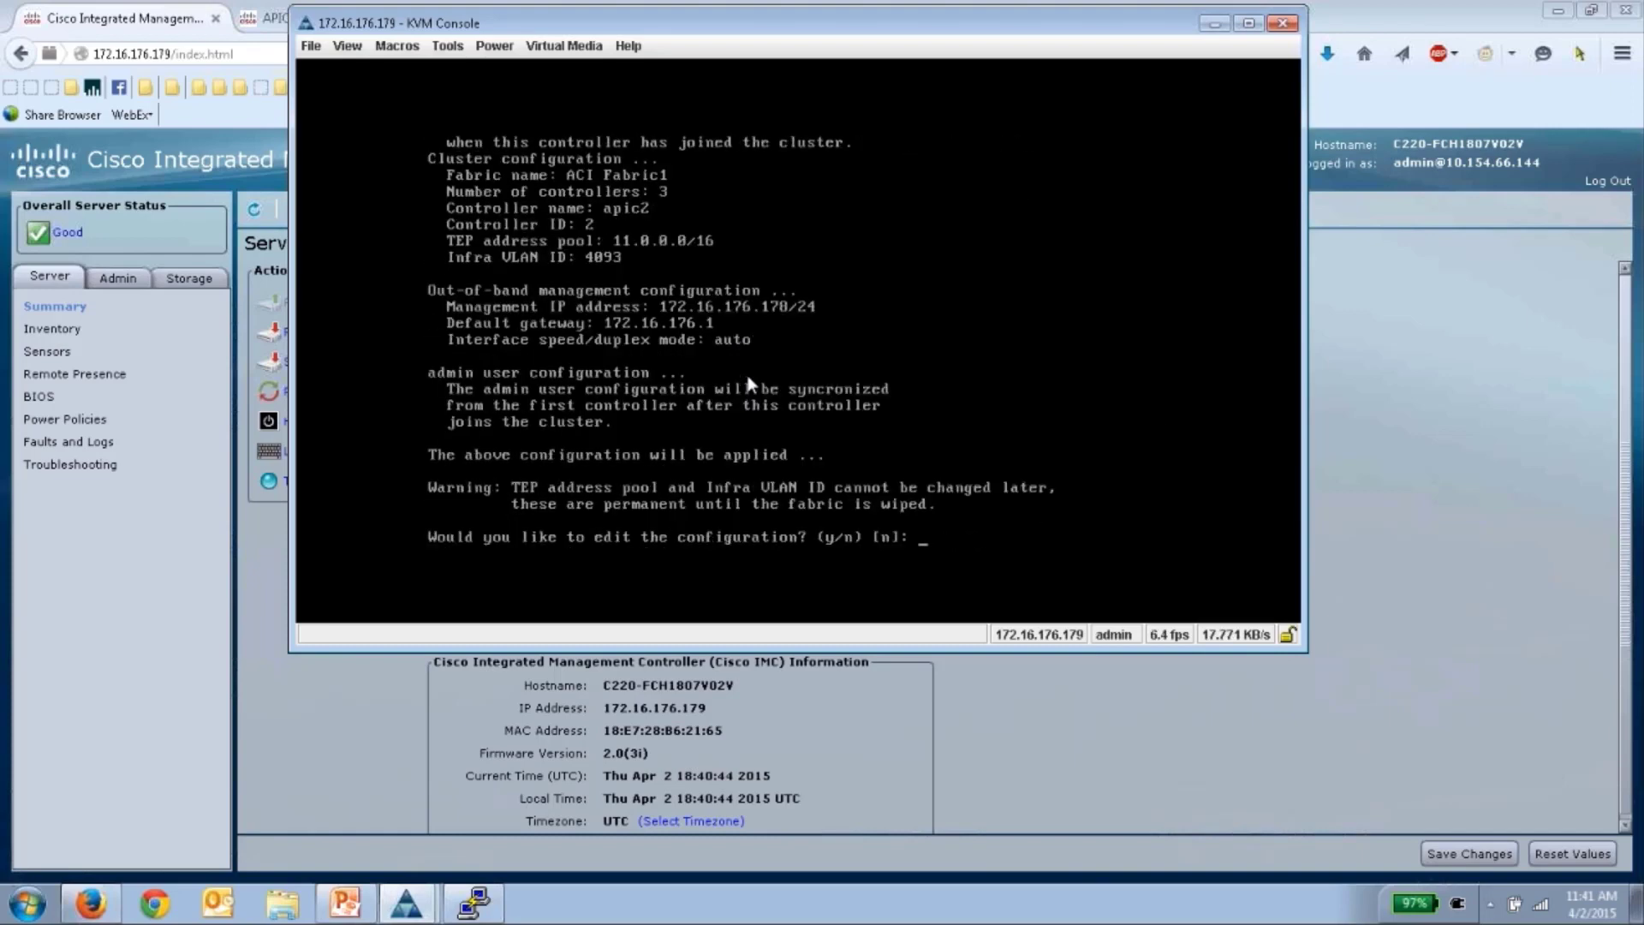
{"action": "key", "text": "Return"}
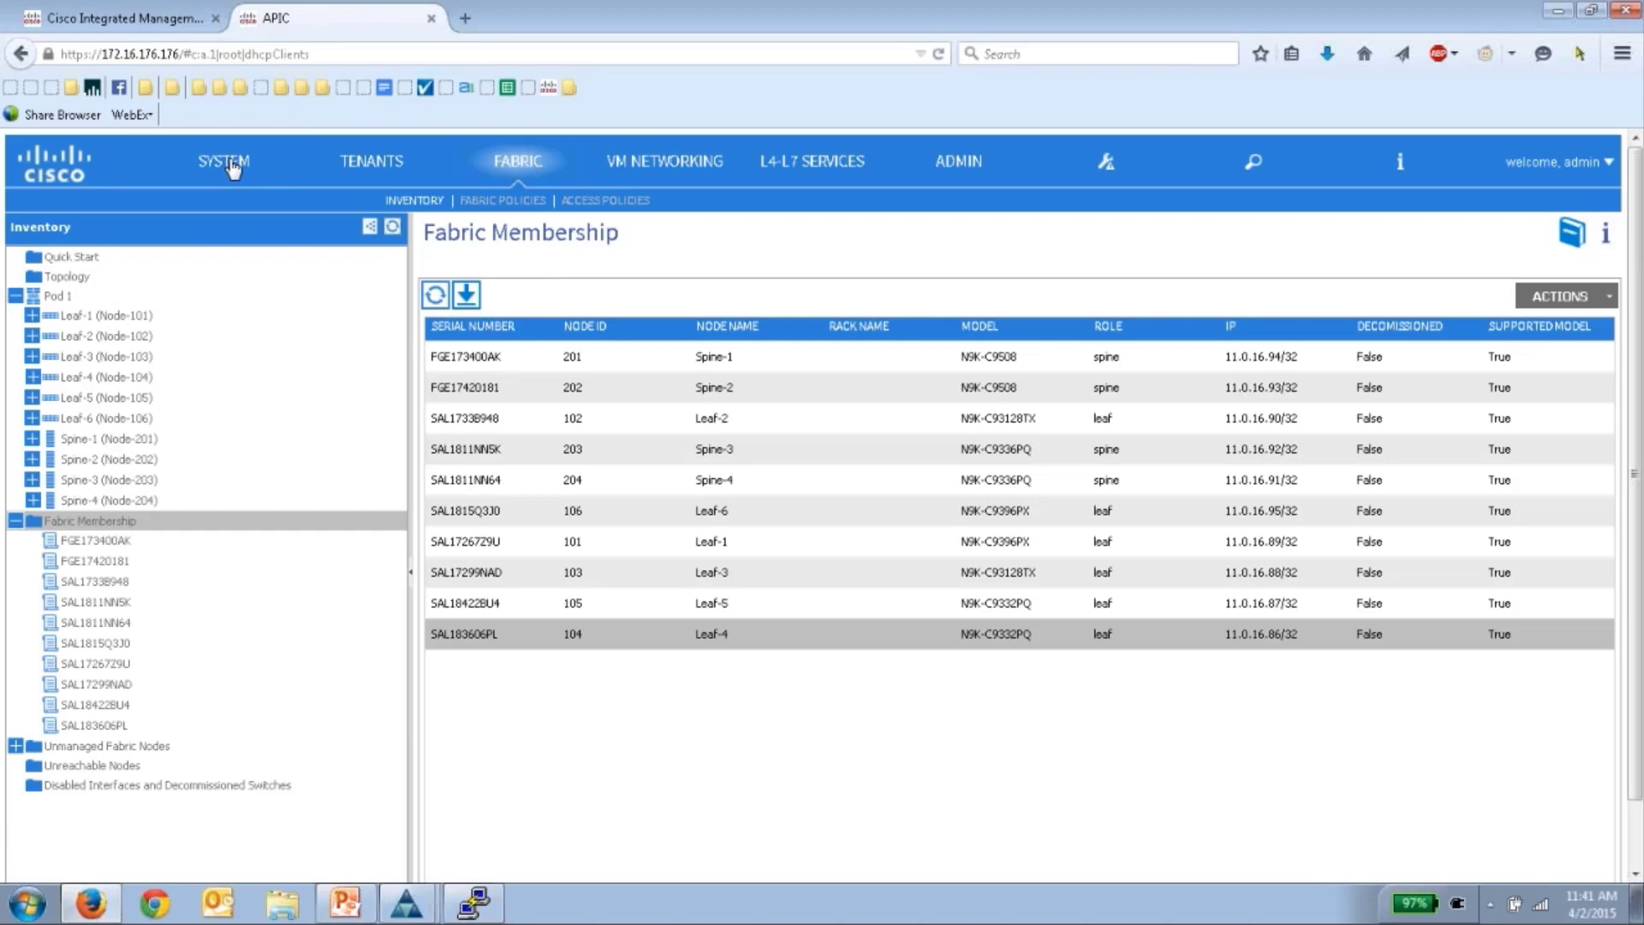
- Open the apic1 (Node-1) cluster details under System > Controllers
{"action": "left_click", "coordinate": [231, 163]}
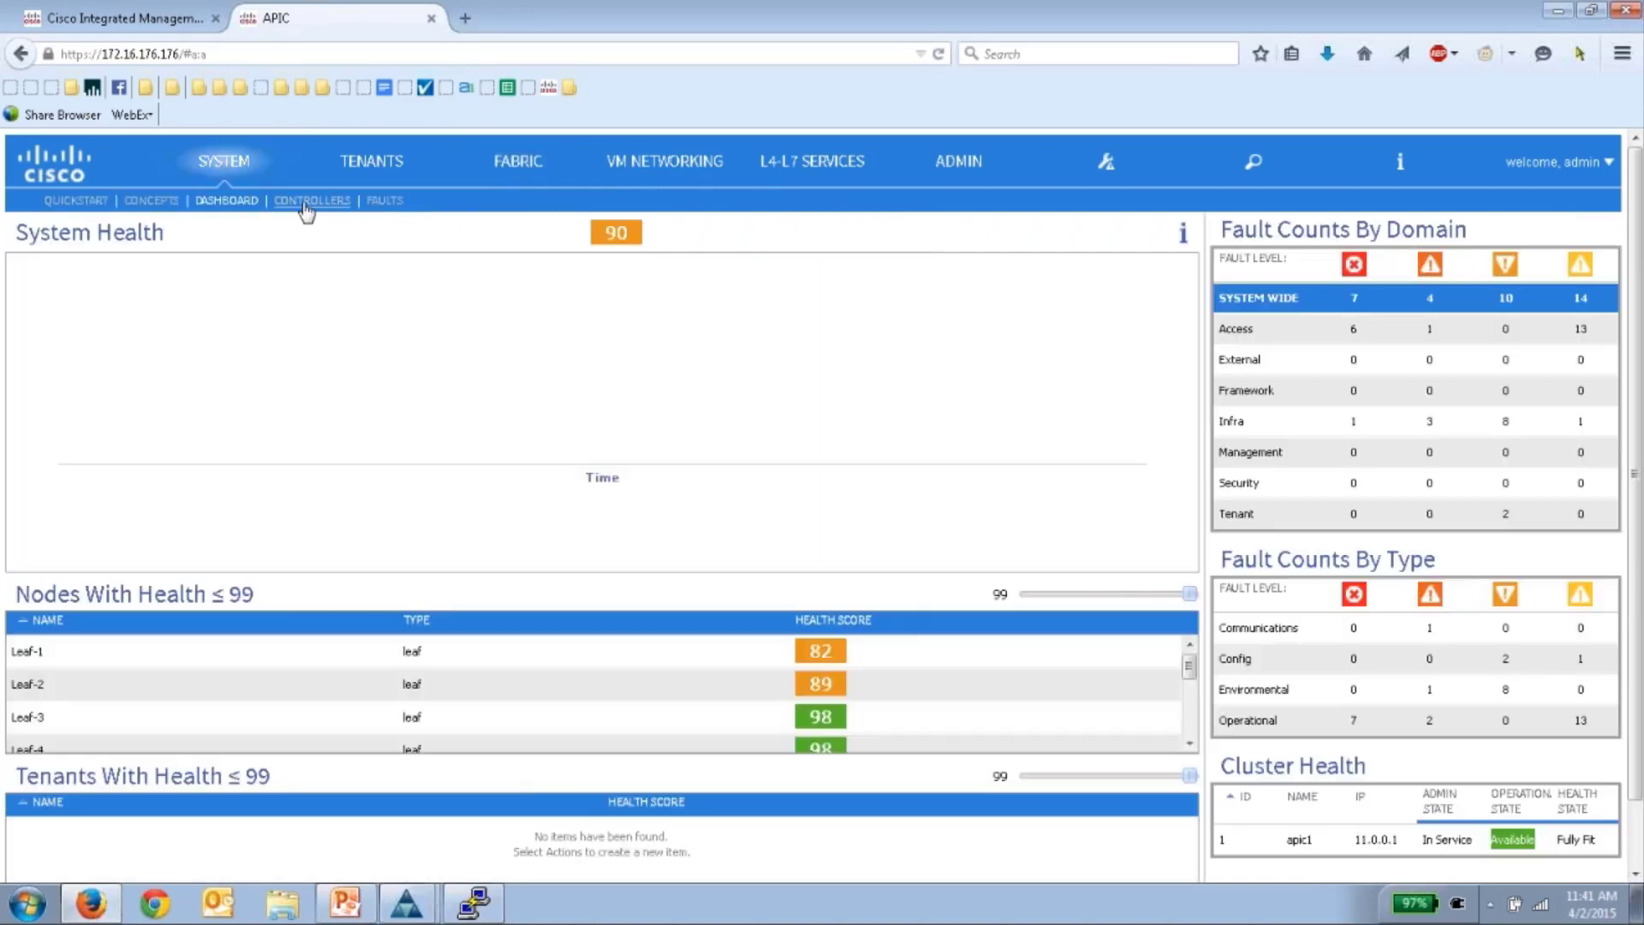
{"action": "left_click", "coordinate": [311, 202]}
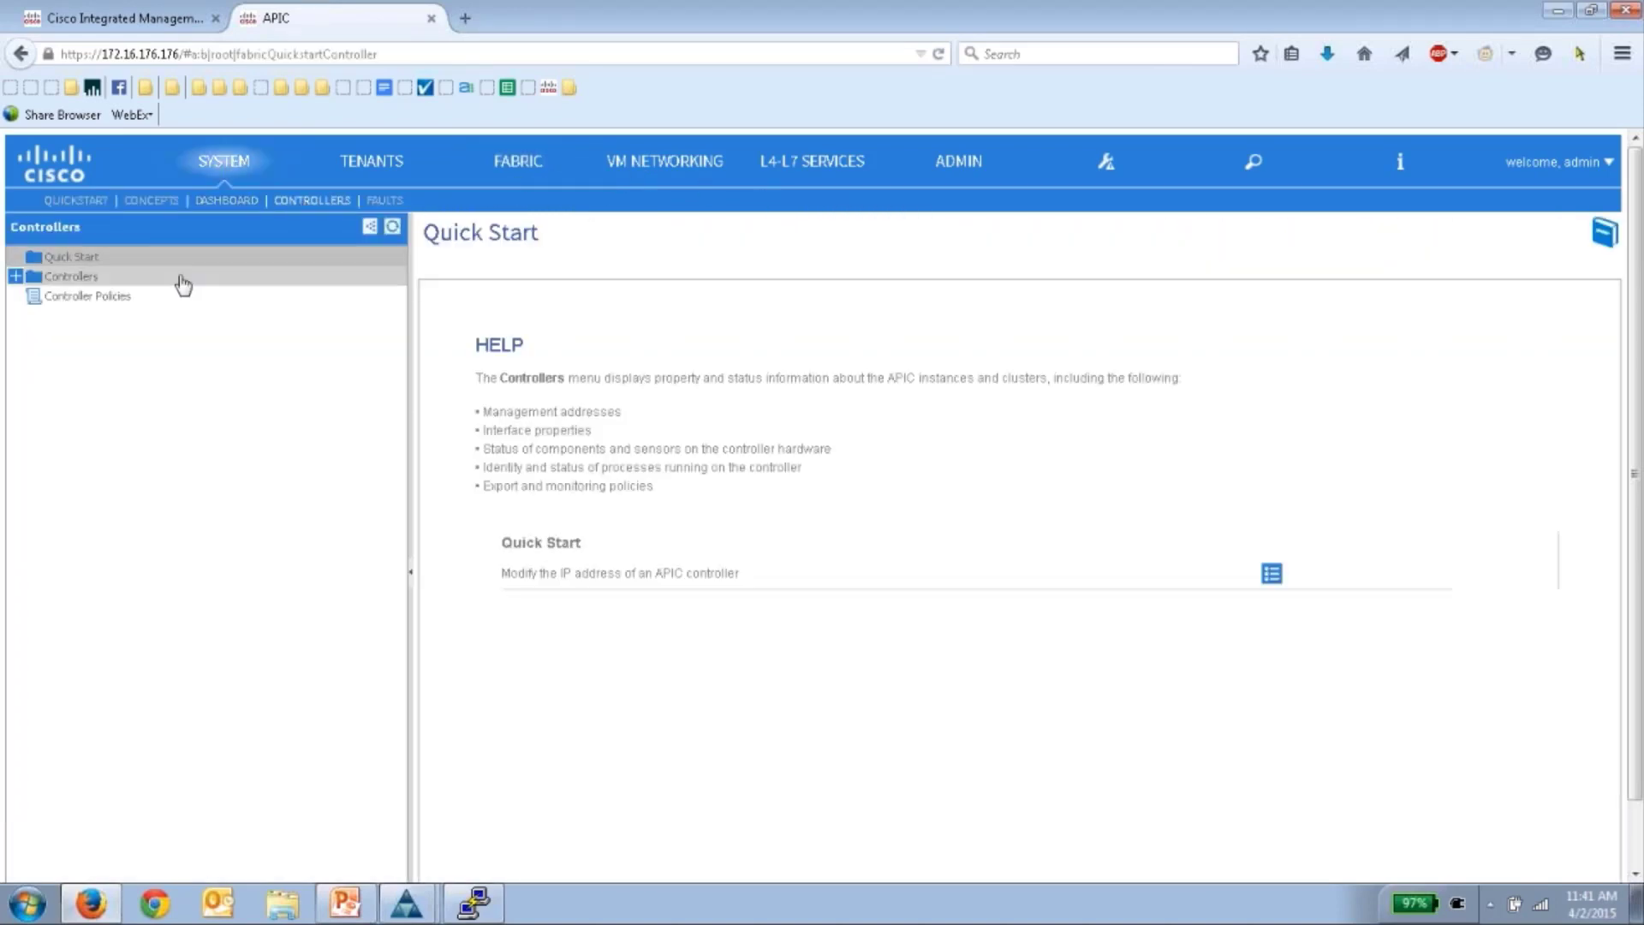
{"action": "left_click", "coordinate": [15, 276]}
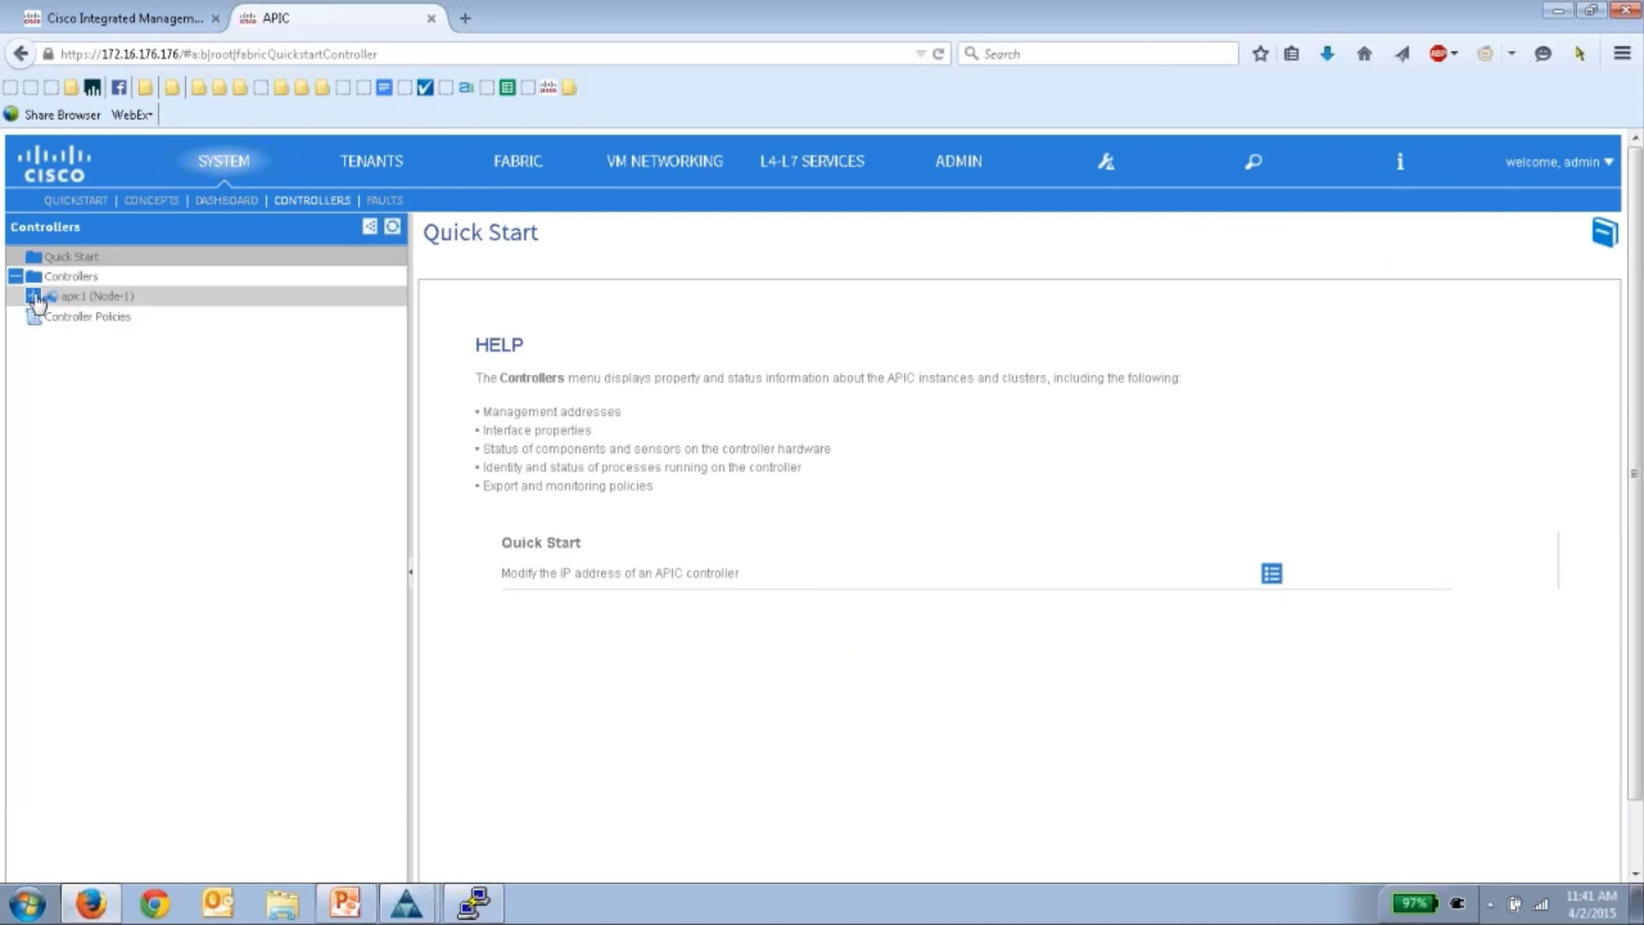
{"action": "left_click", "coordinate": [32, 296]}
{"action": "left_click", "coordinate": [101, 320]}
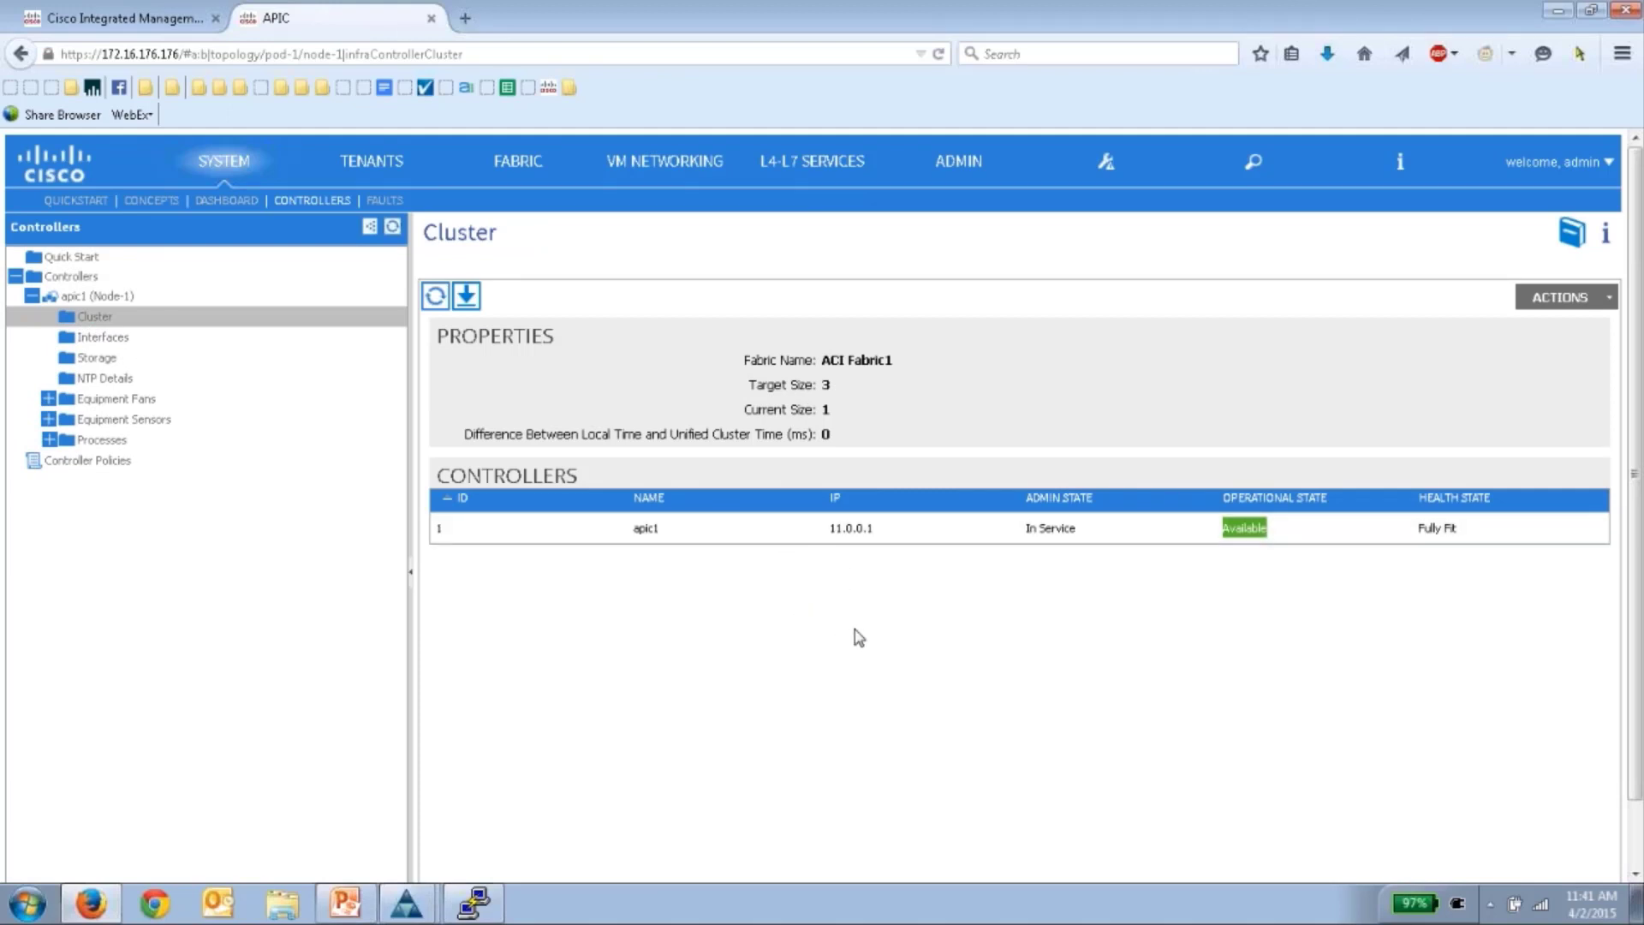
- Bring the 172.16.176.179 KVM console forward and move it lower on screen
{"action": "left_click", "coordinate": [406, 903]}
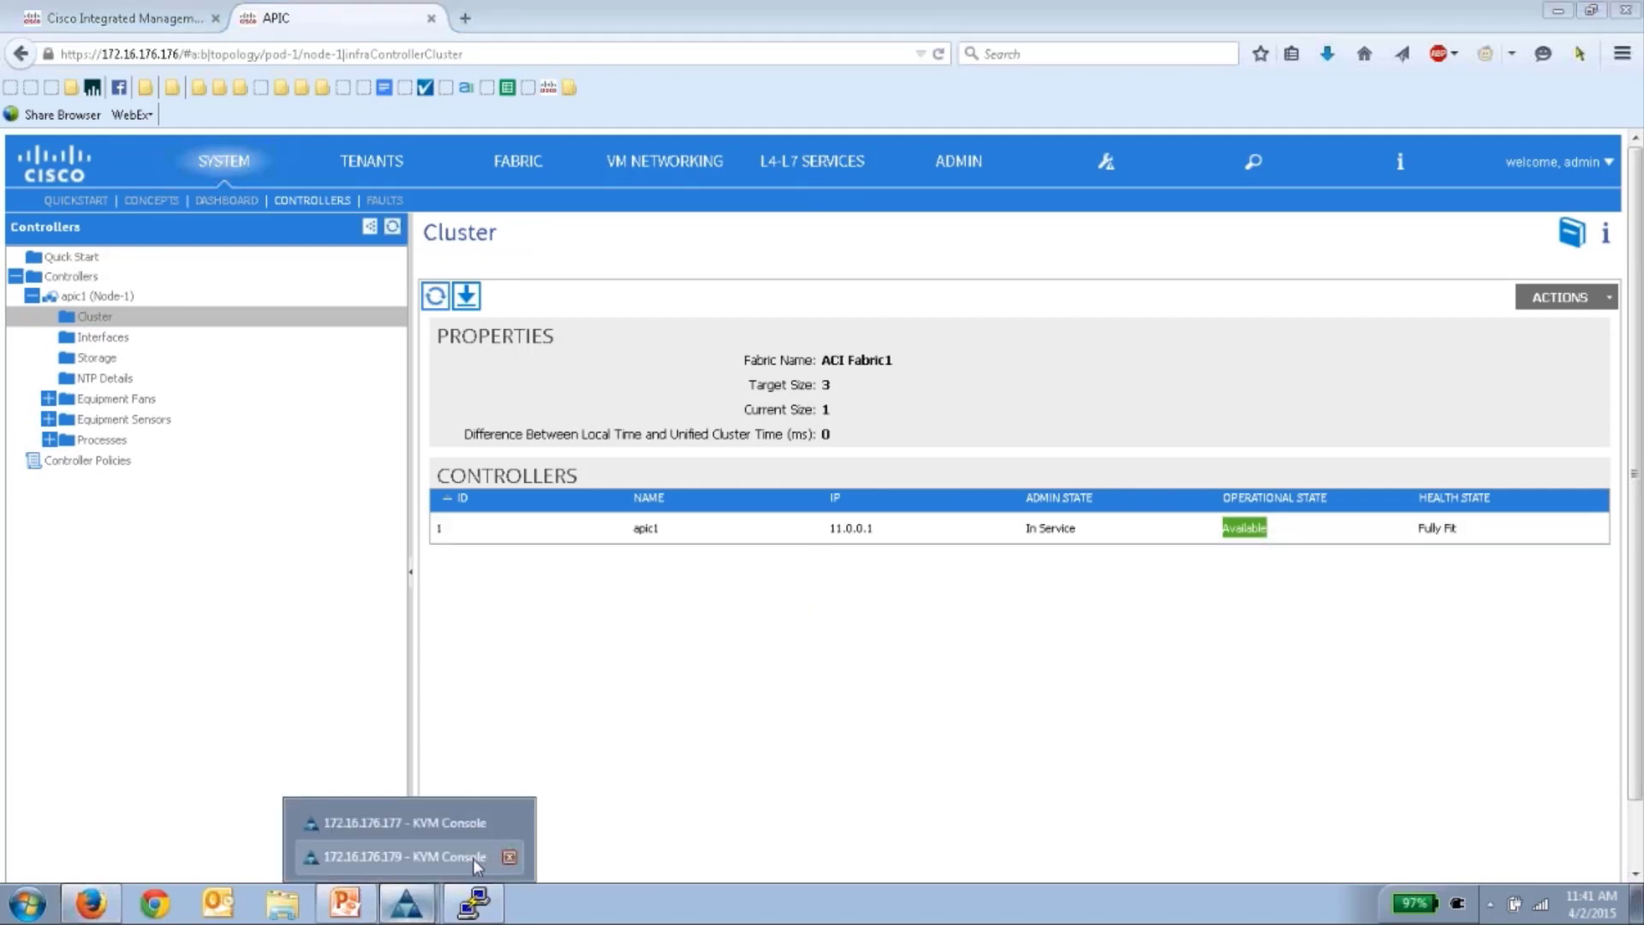
{"action": "left_click", "coordinate": [476, 857]}
{"action": "left_click_drag", "start_coordinate": [1004, 43], "coordinate": [990, 214]}
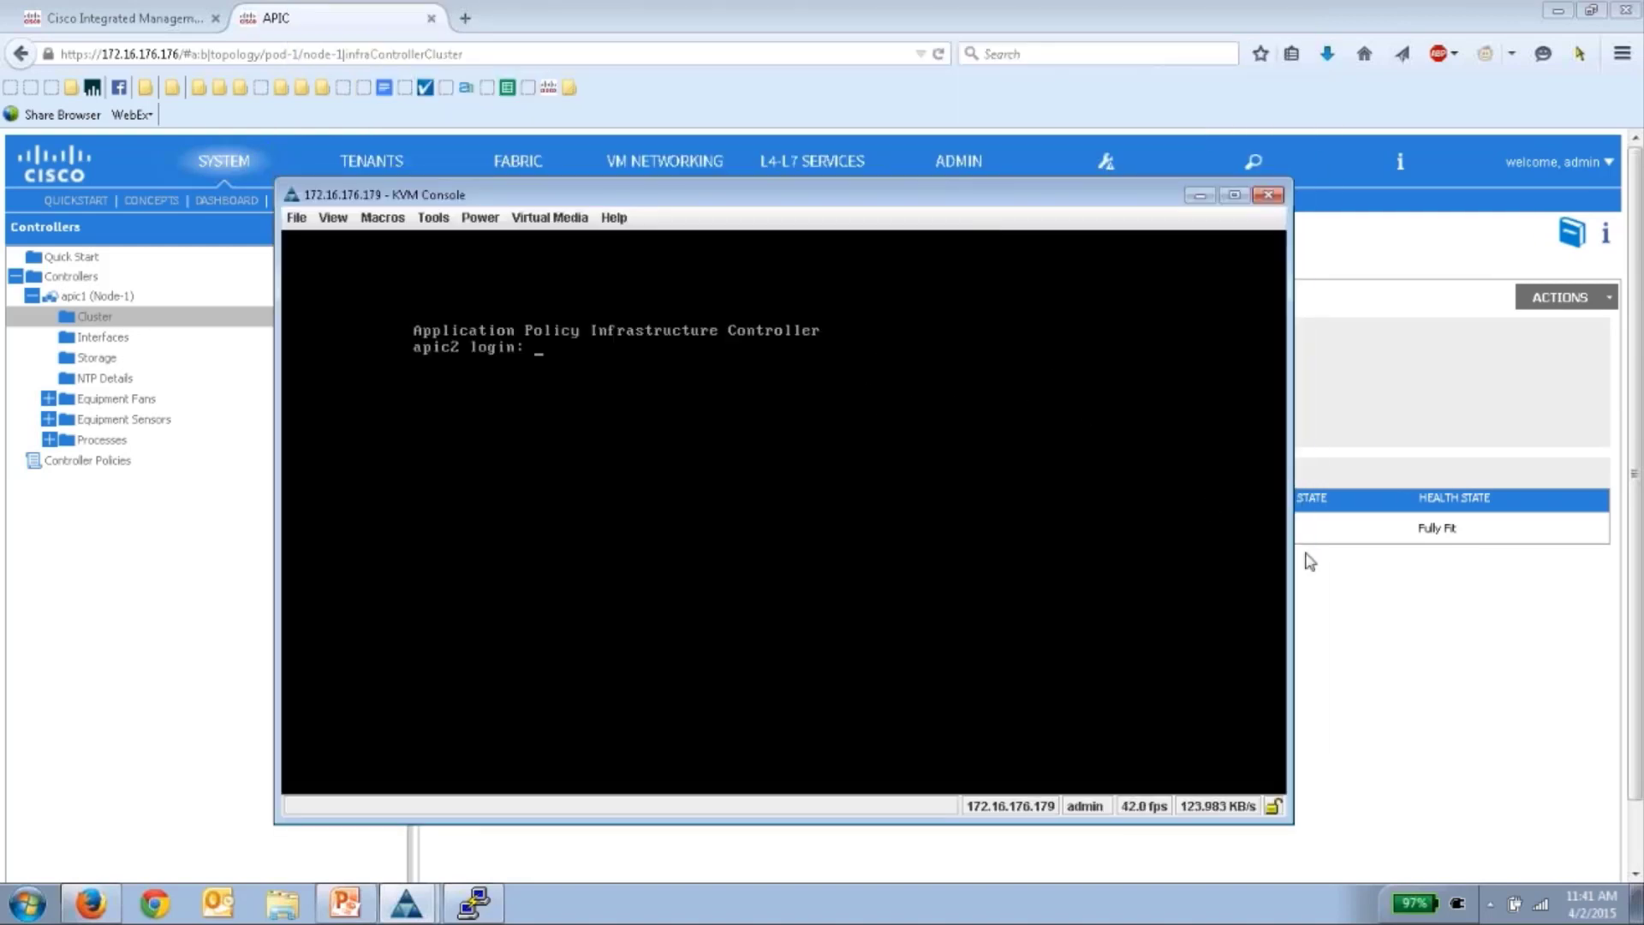
- Check the Change Cluster Size dialog showing size 3, then cancel it unchanged
{"action": "left_click", "coordinate": [1370, 596]}
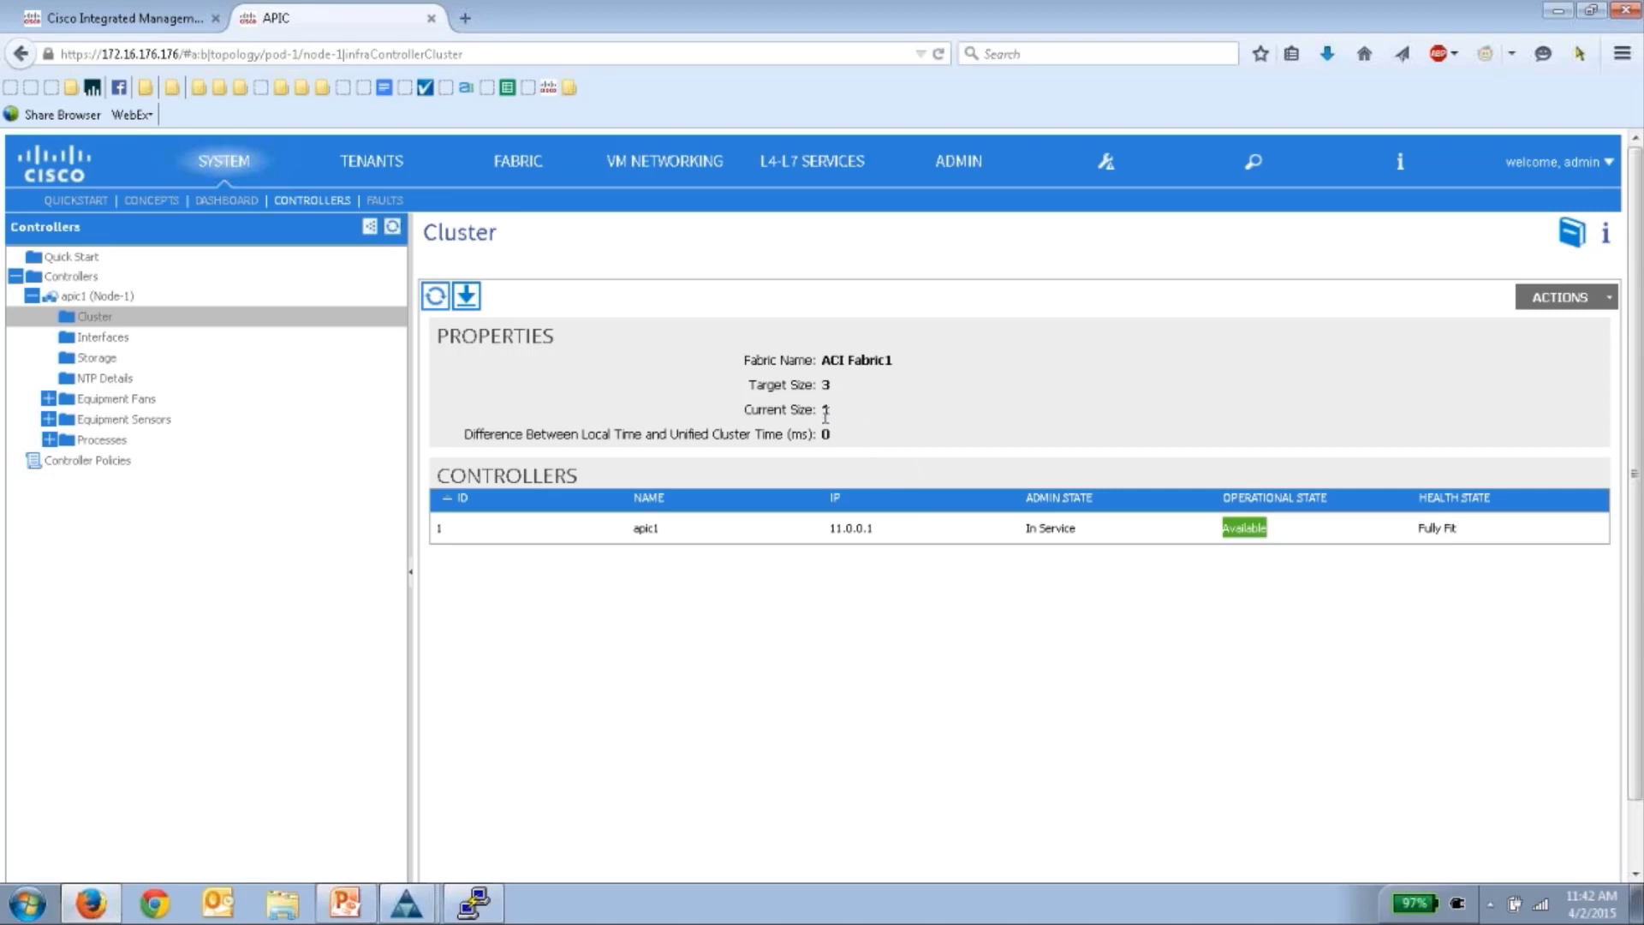
{"action": "left_click", "coordinate": [1560, 297]}
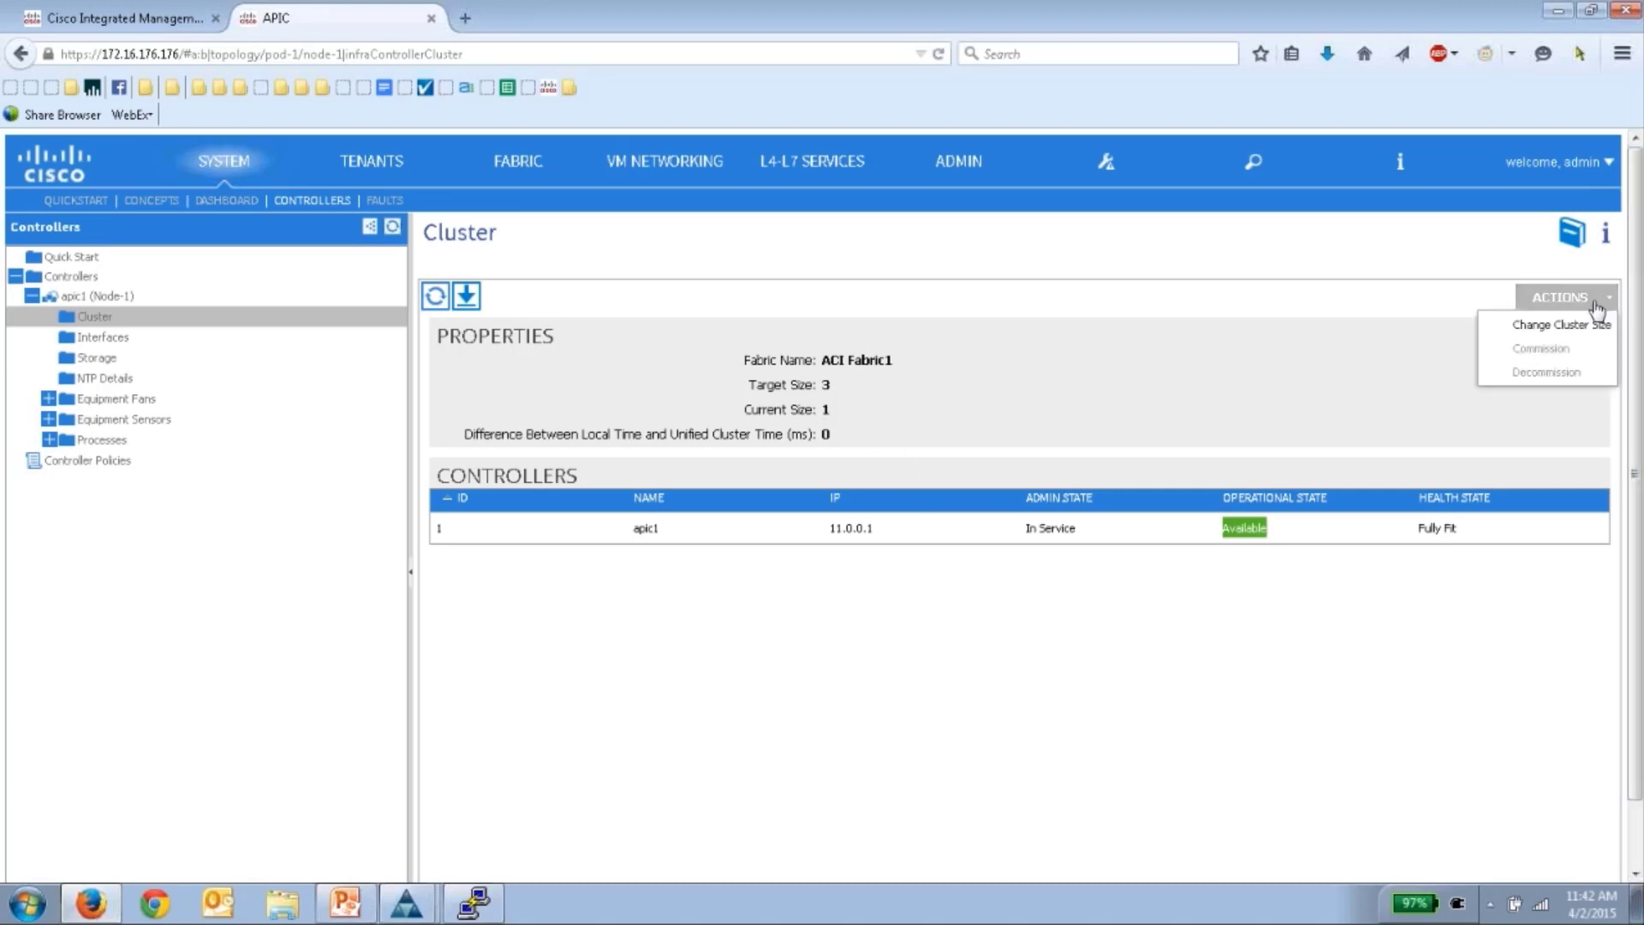
{"action": "left_click", "coordinate": [1551, 329]}
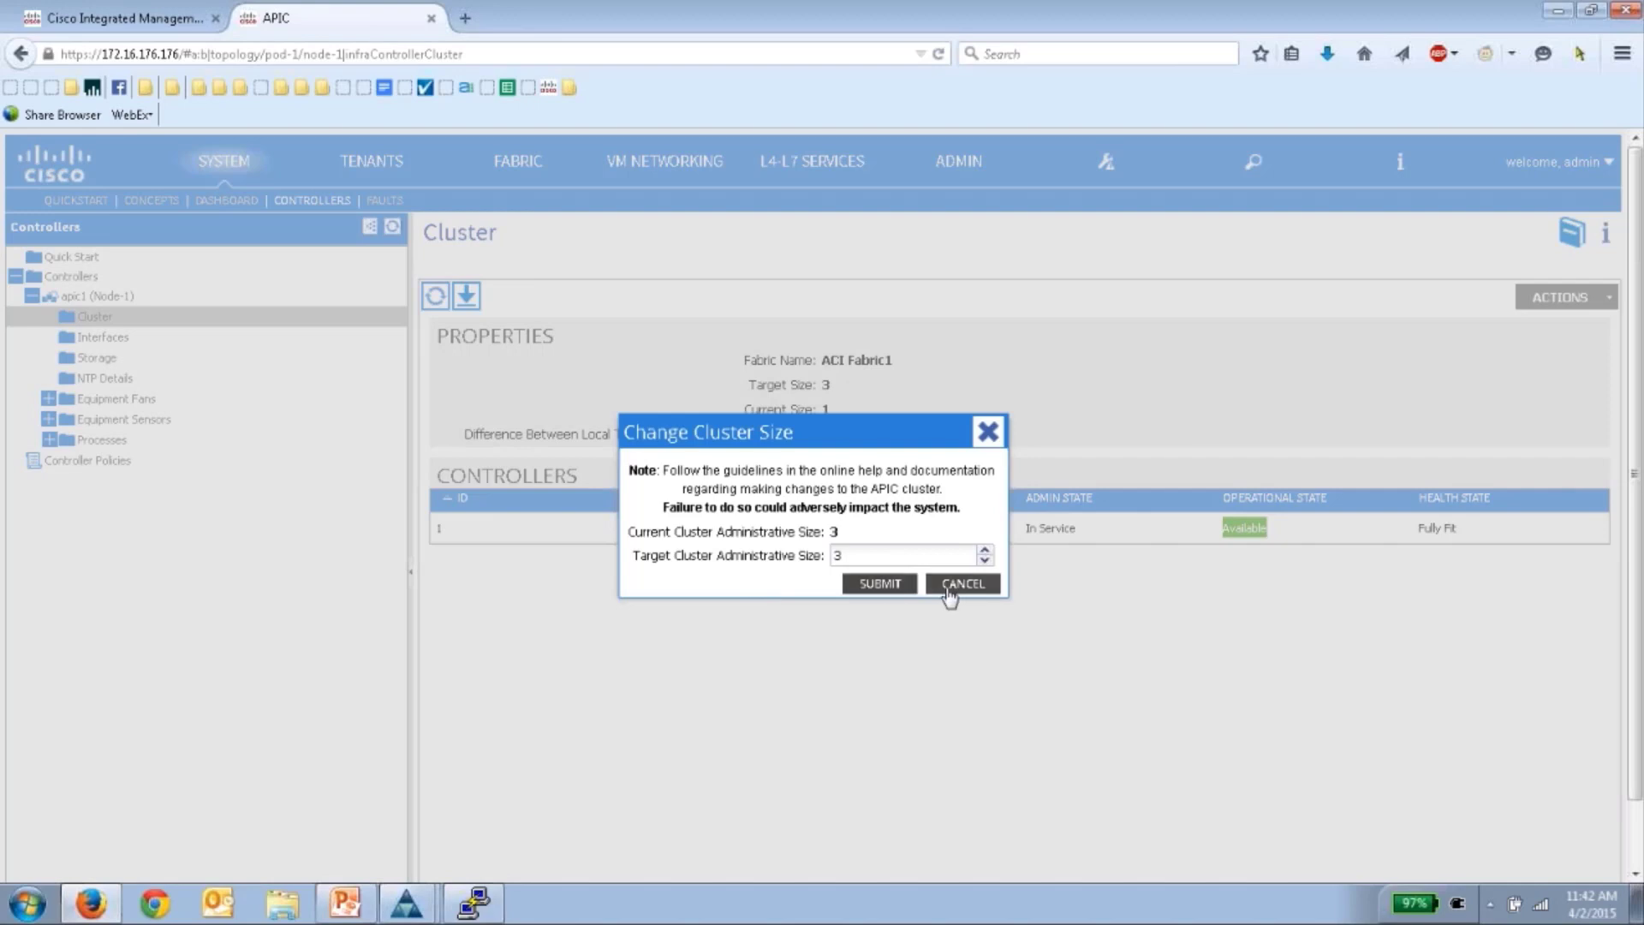
{"action": "left_click", "coordinate": [950, 586]}
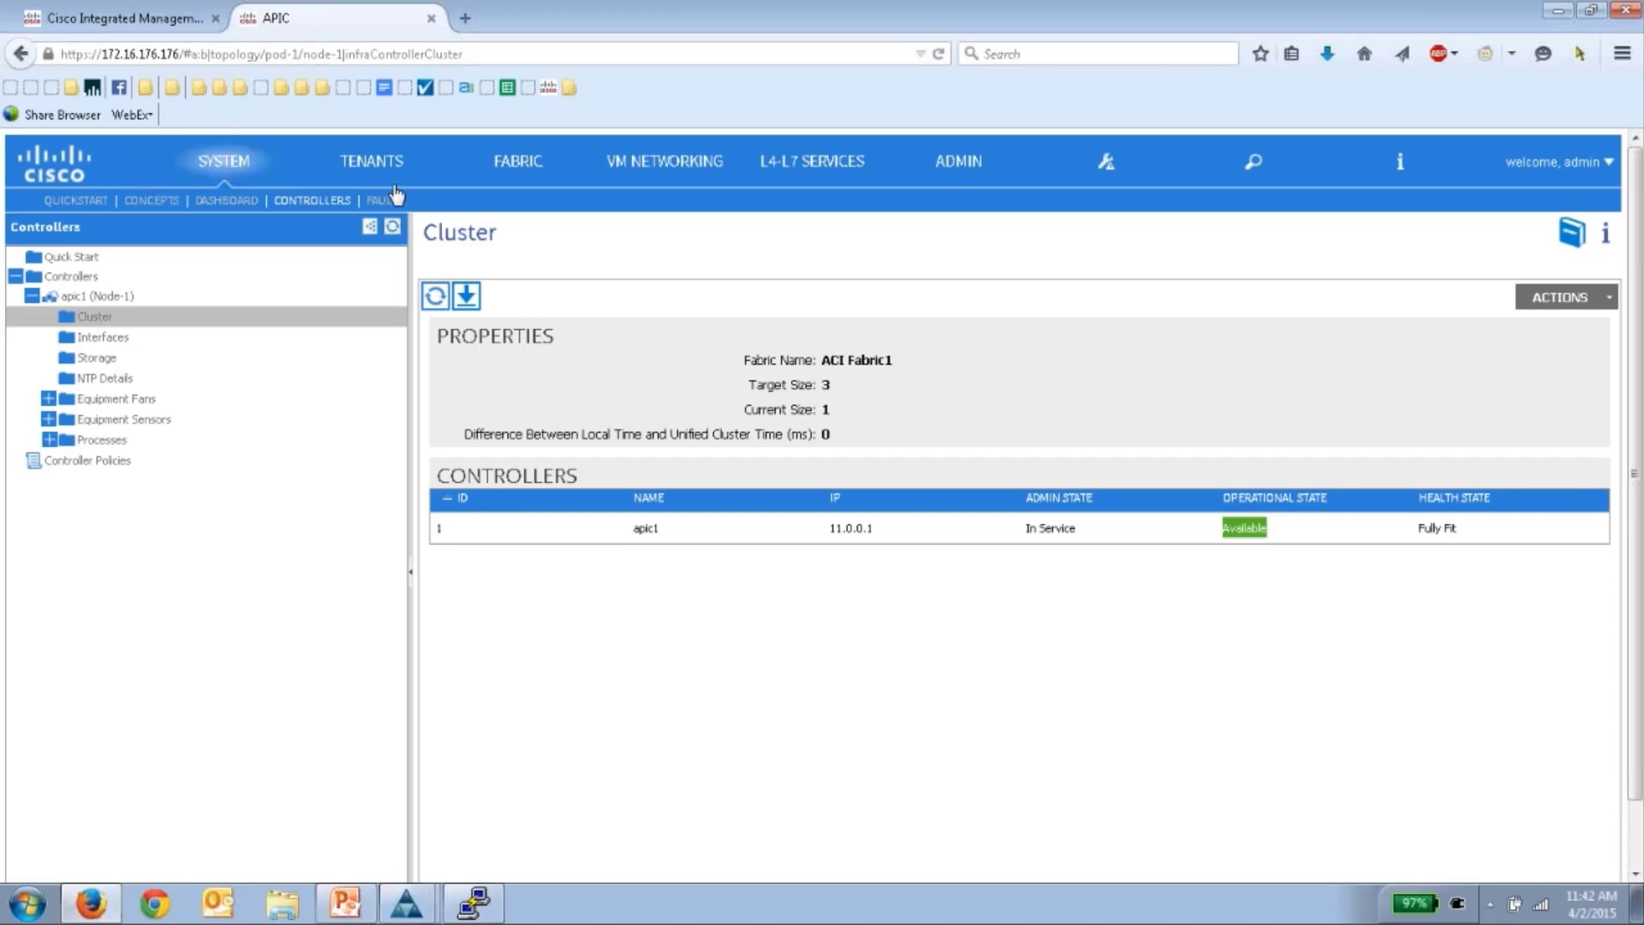
- Open Fabric Policies and expand Pod Policies > Policies > Date and Time
{"action": "left_click", "coordinate": [519, 168]}
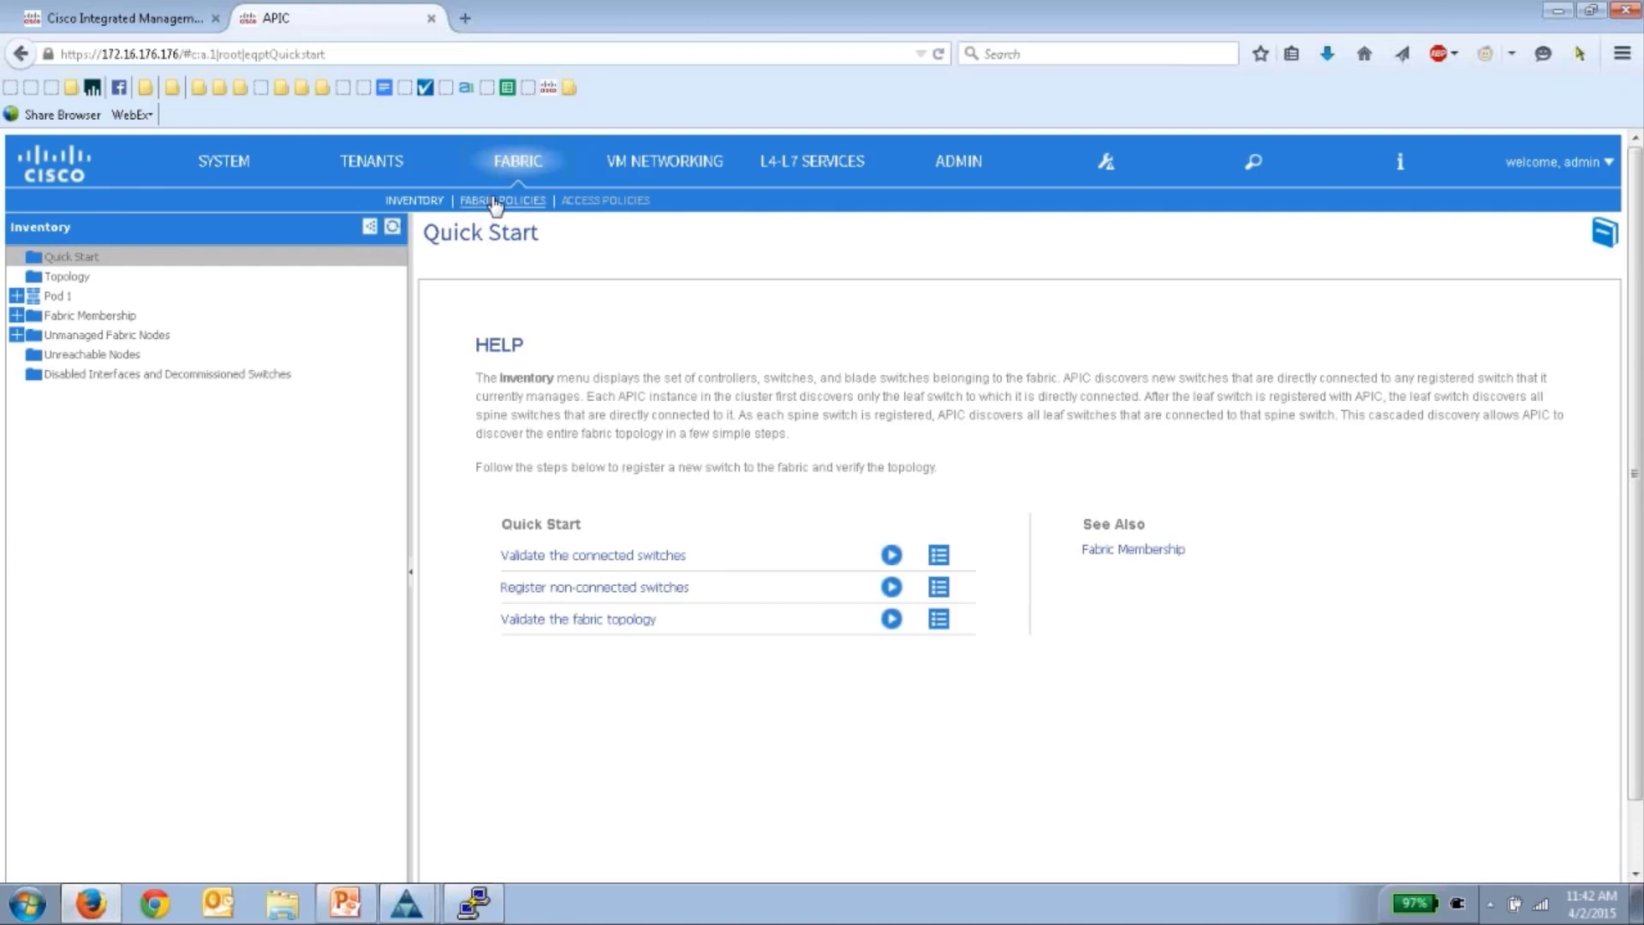
{"action": "left_click", "coordinate": [497, 202]}
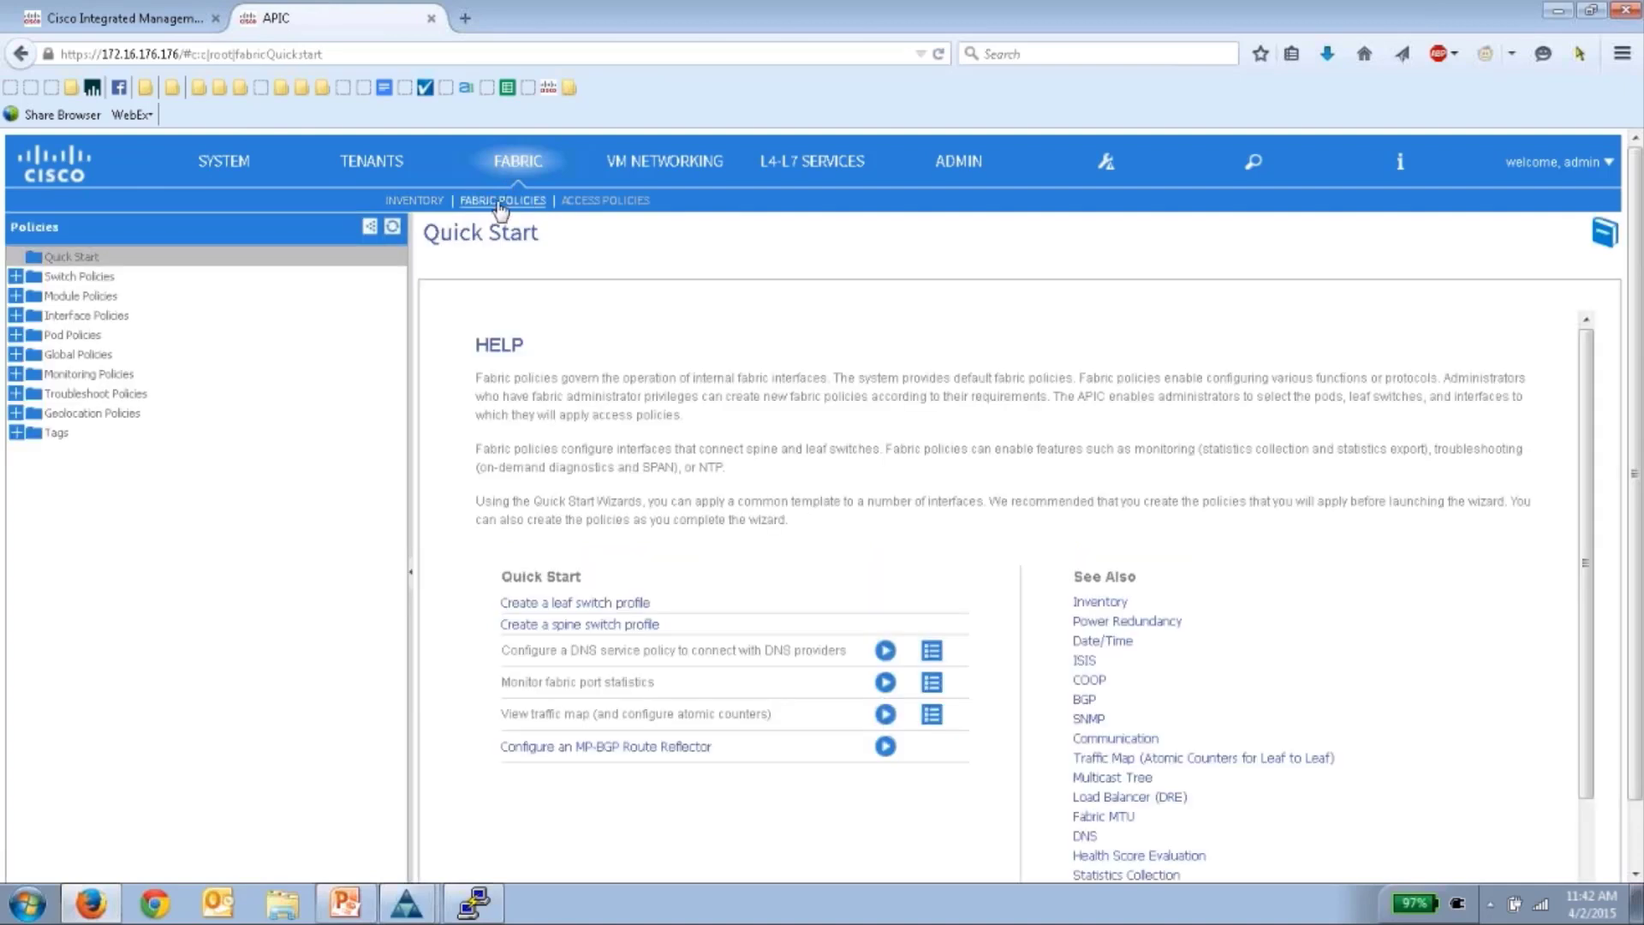
{"action": "left_click", "coordinate": [16, 334]}
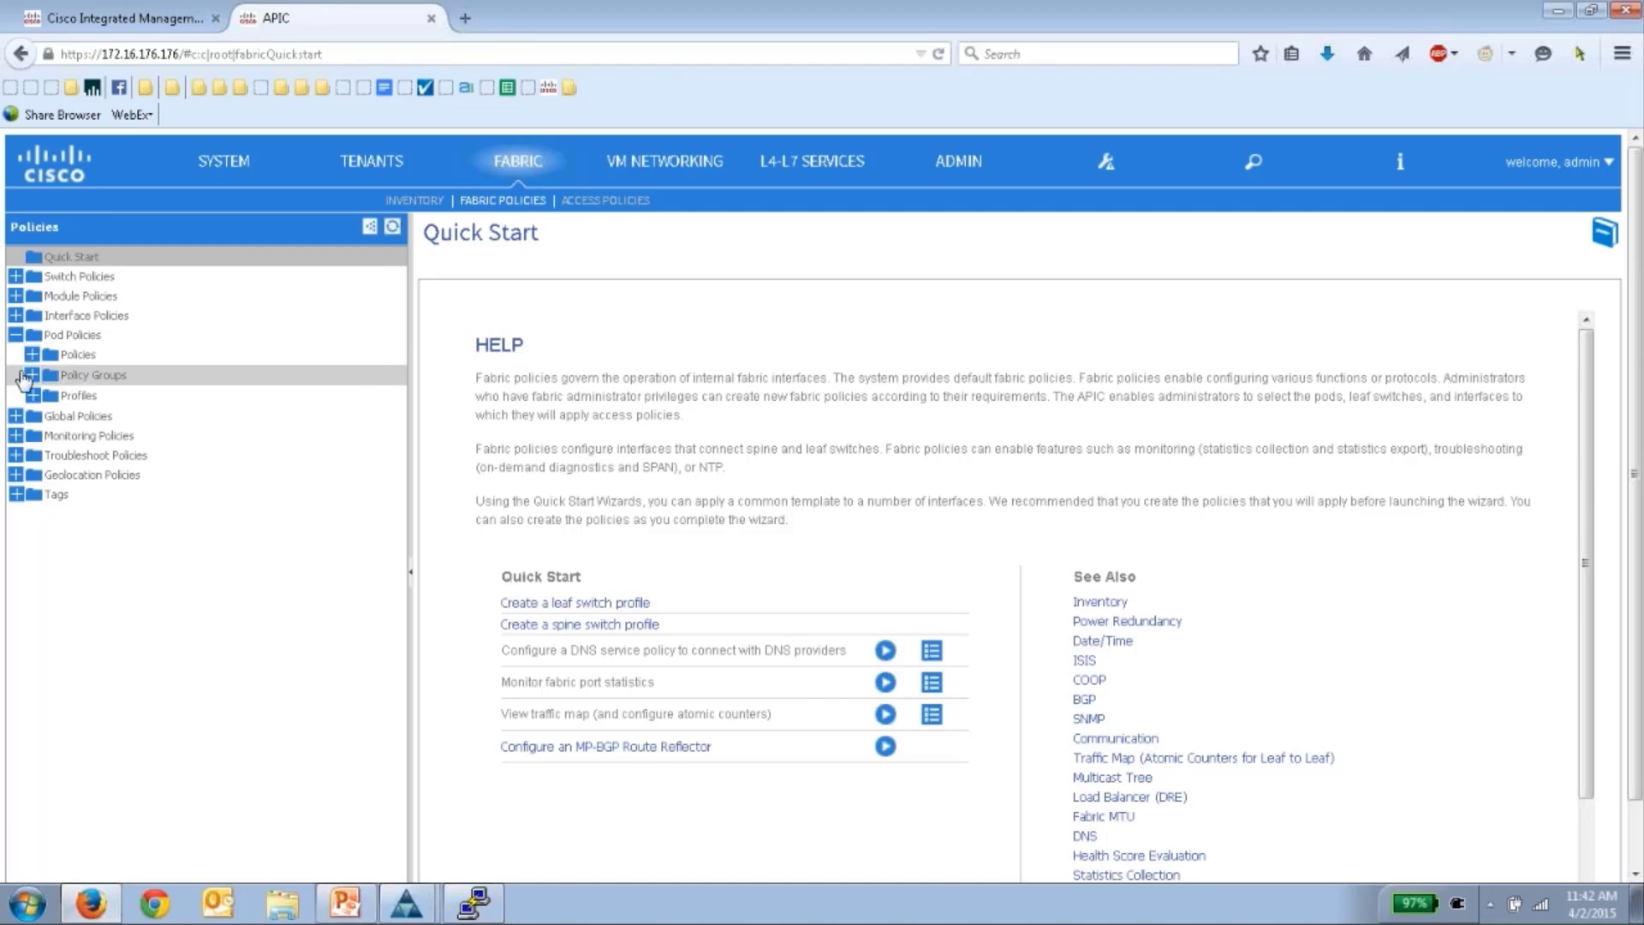
{"action": "left_click", "coordinate": [31, 357]}
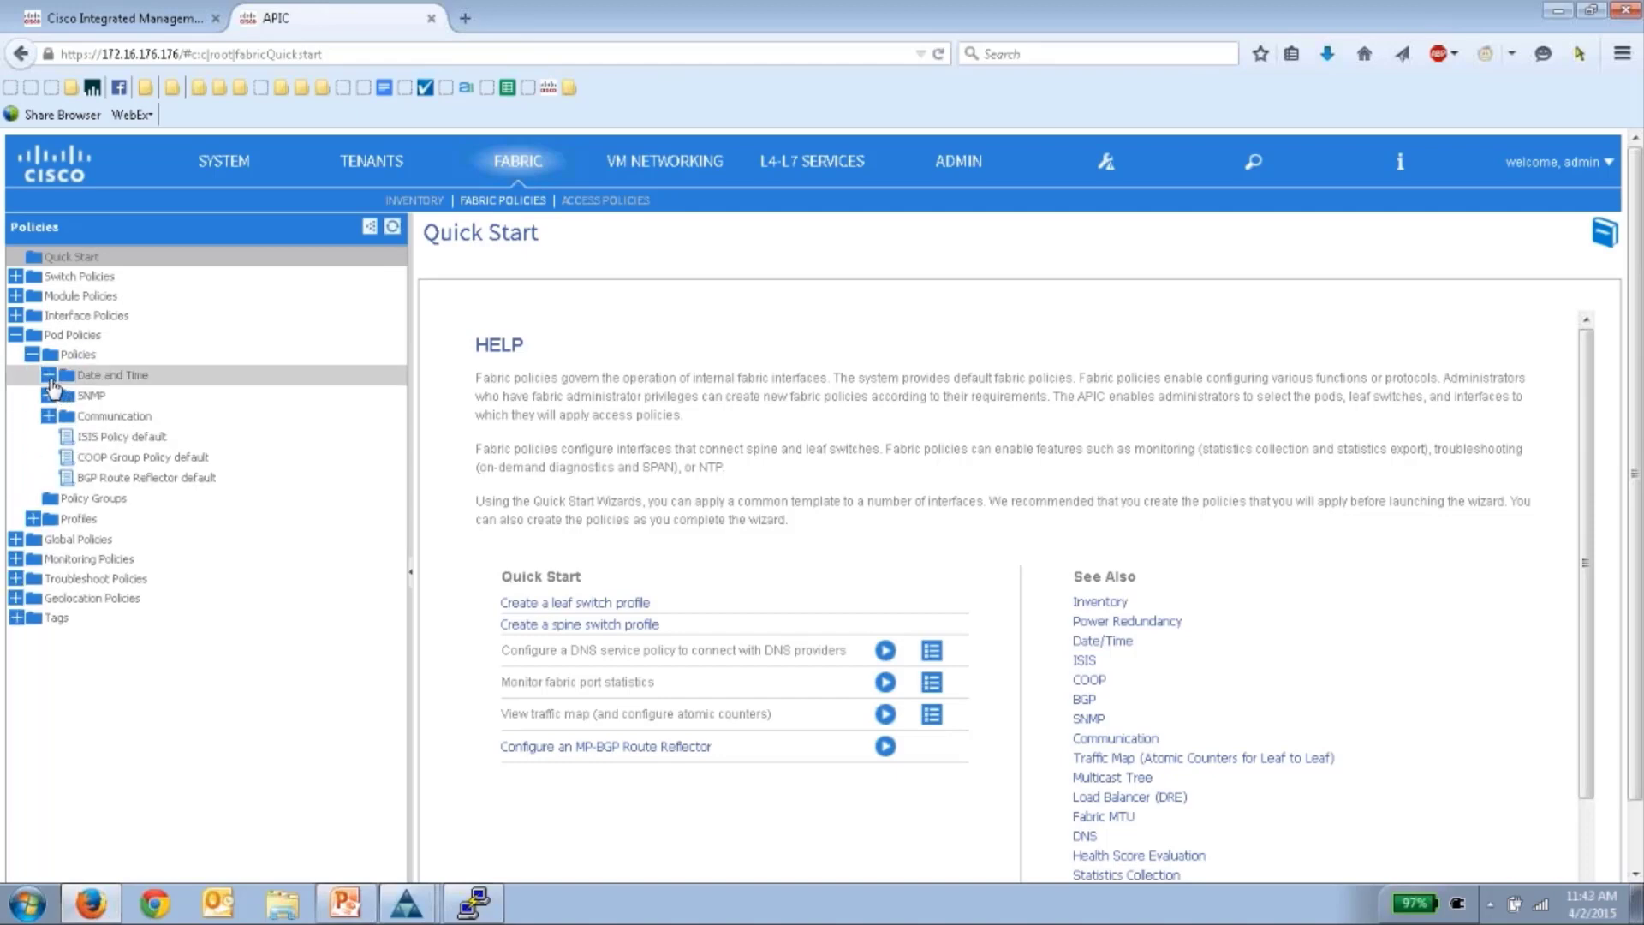
{"action": "left_click", "coordinate": [48, 376]}
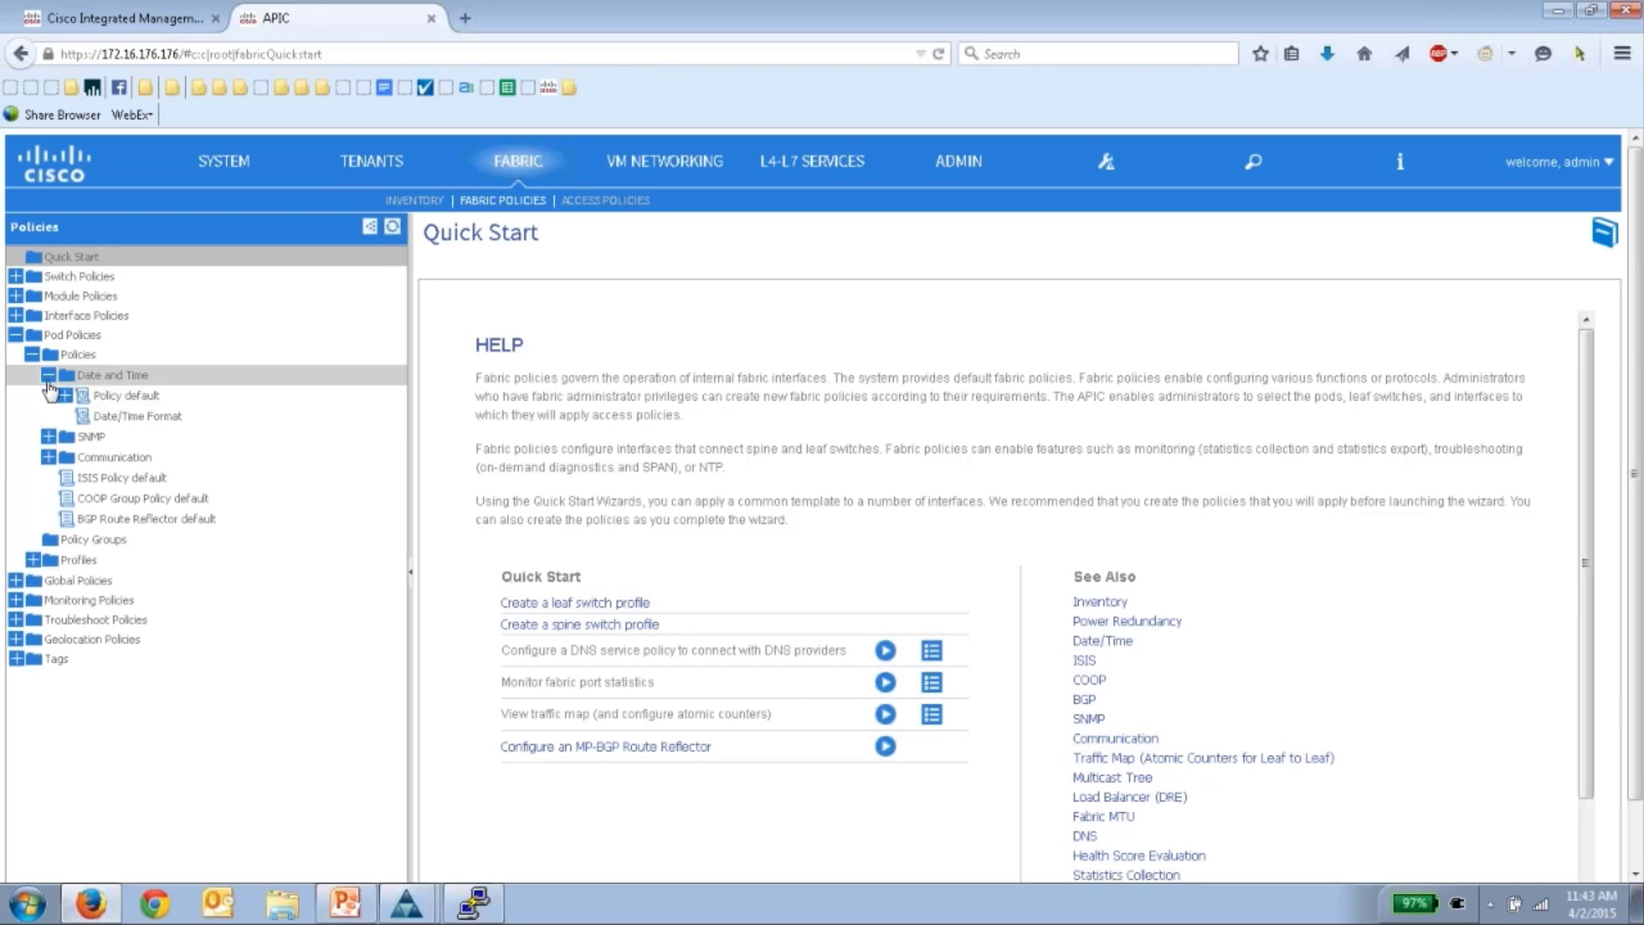
- Start a new Date and Time policy named SanJose-Time-Pol and proceed to NTP servers
{"action": "left_click", "coordinate": [120, 415]}
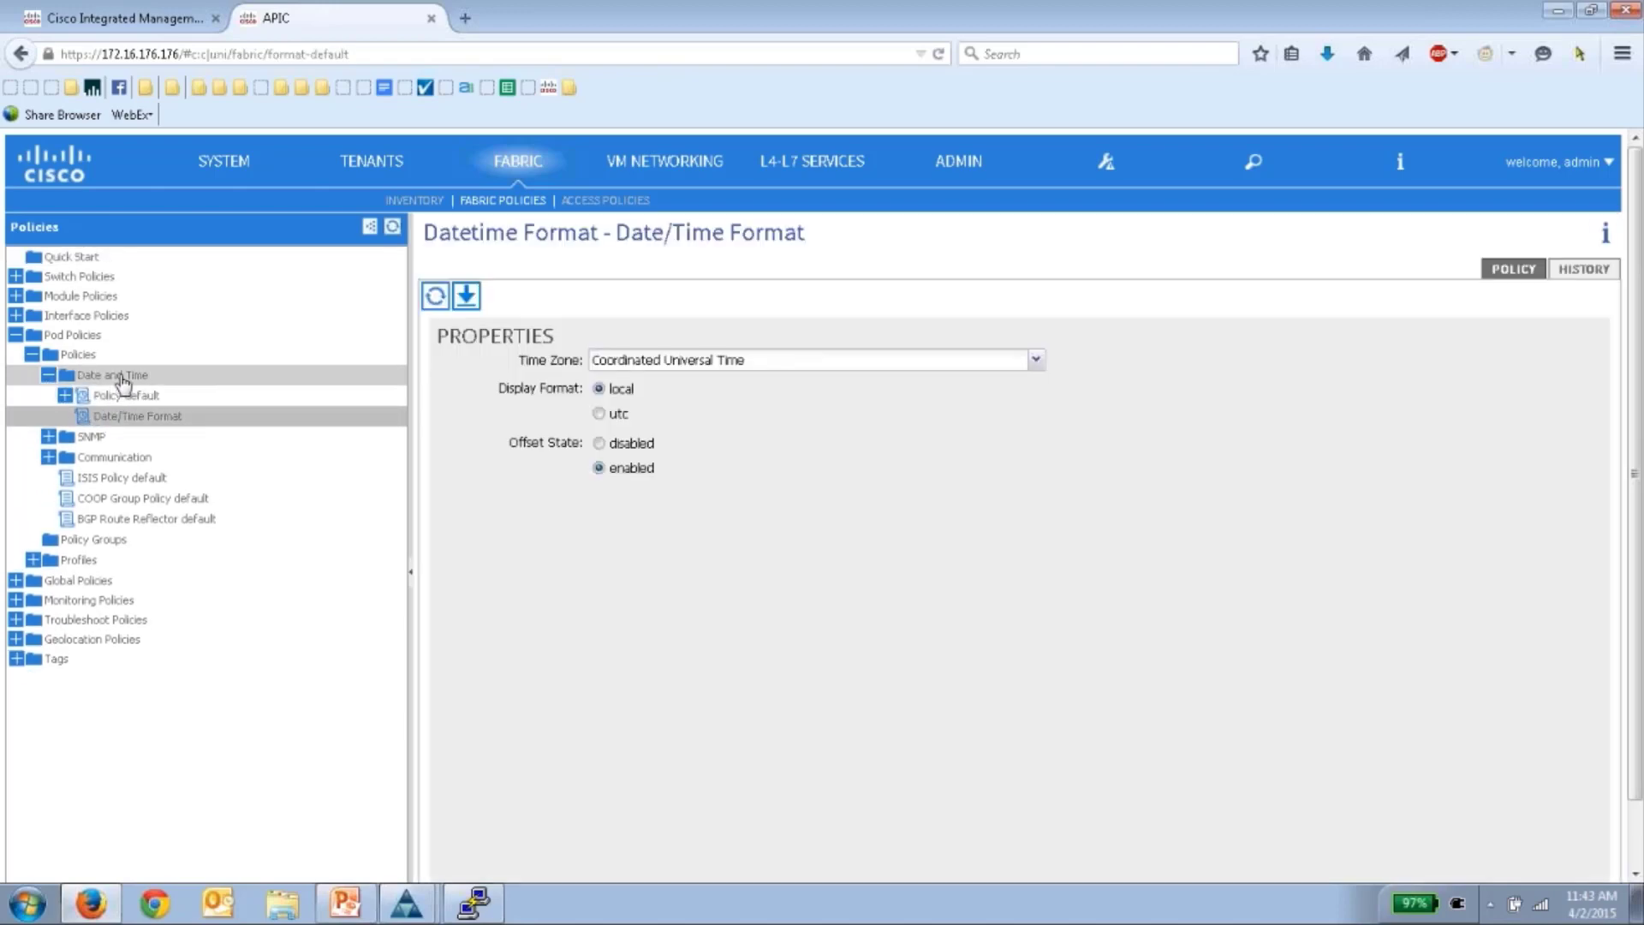
{"action": "left_click", "coordinate": [121, 376]}
{"action": "right_click", "coordinate": [120, 377]}
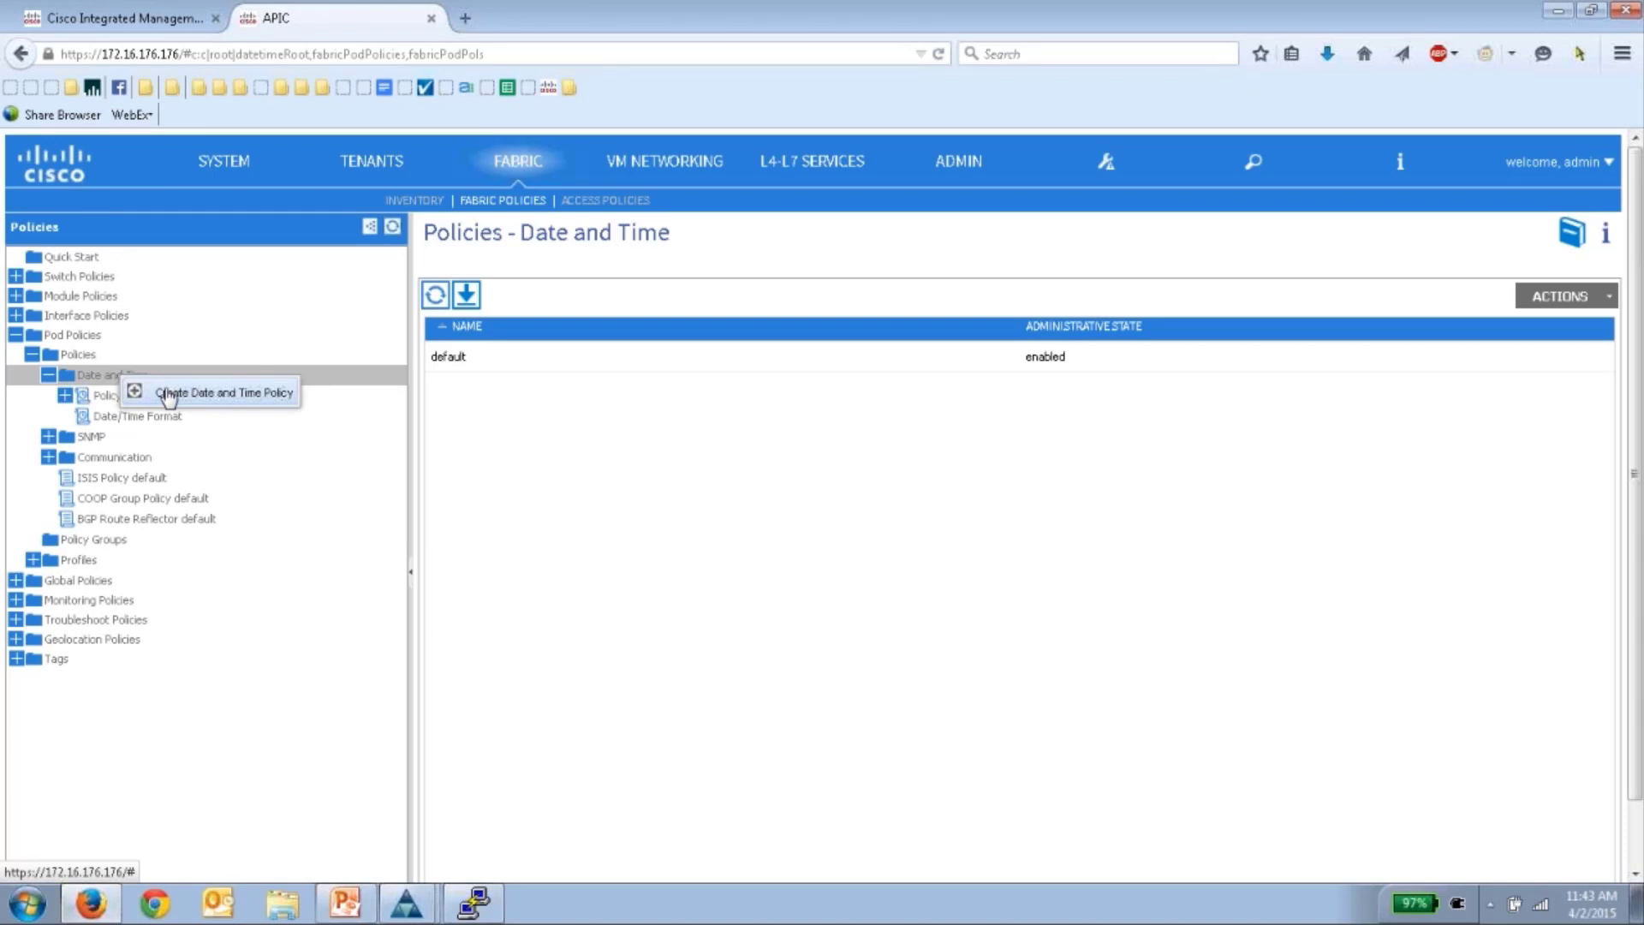
{"action": "left_click", "coordinate": [168, 395]}
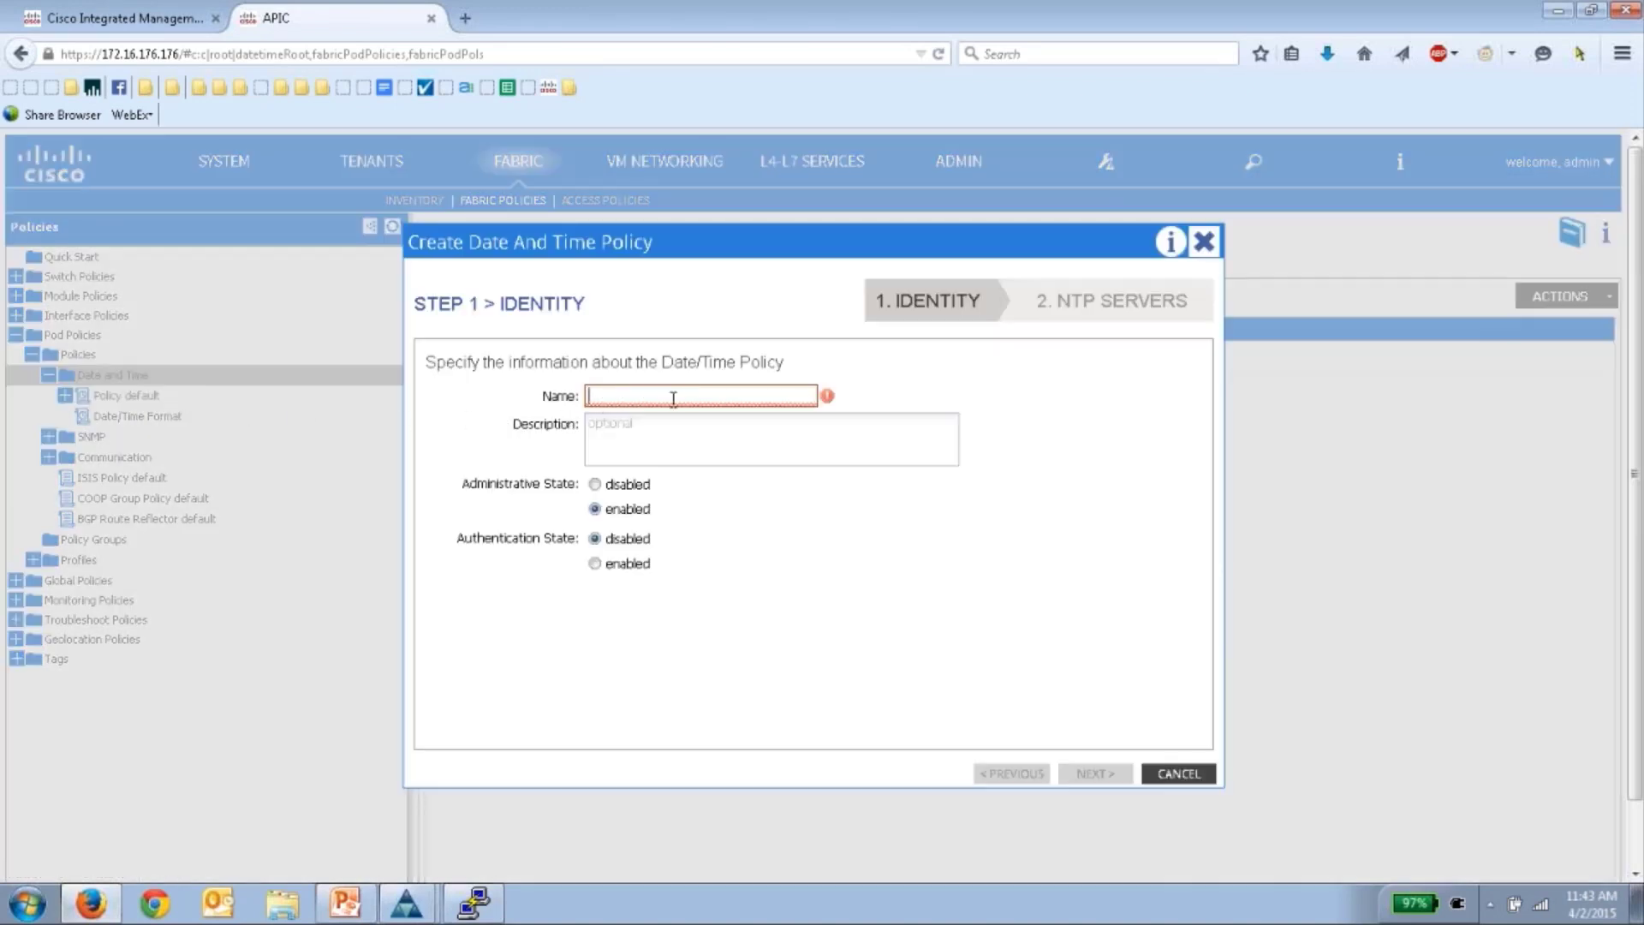
{"action": "type", "text": "SanJose"}
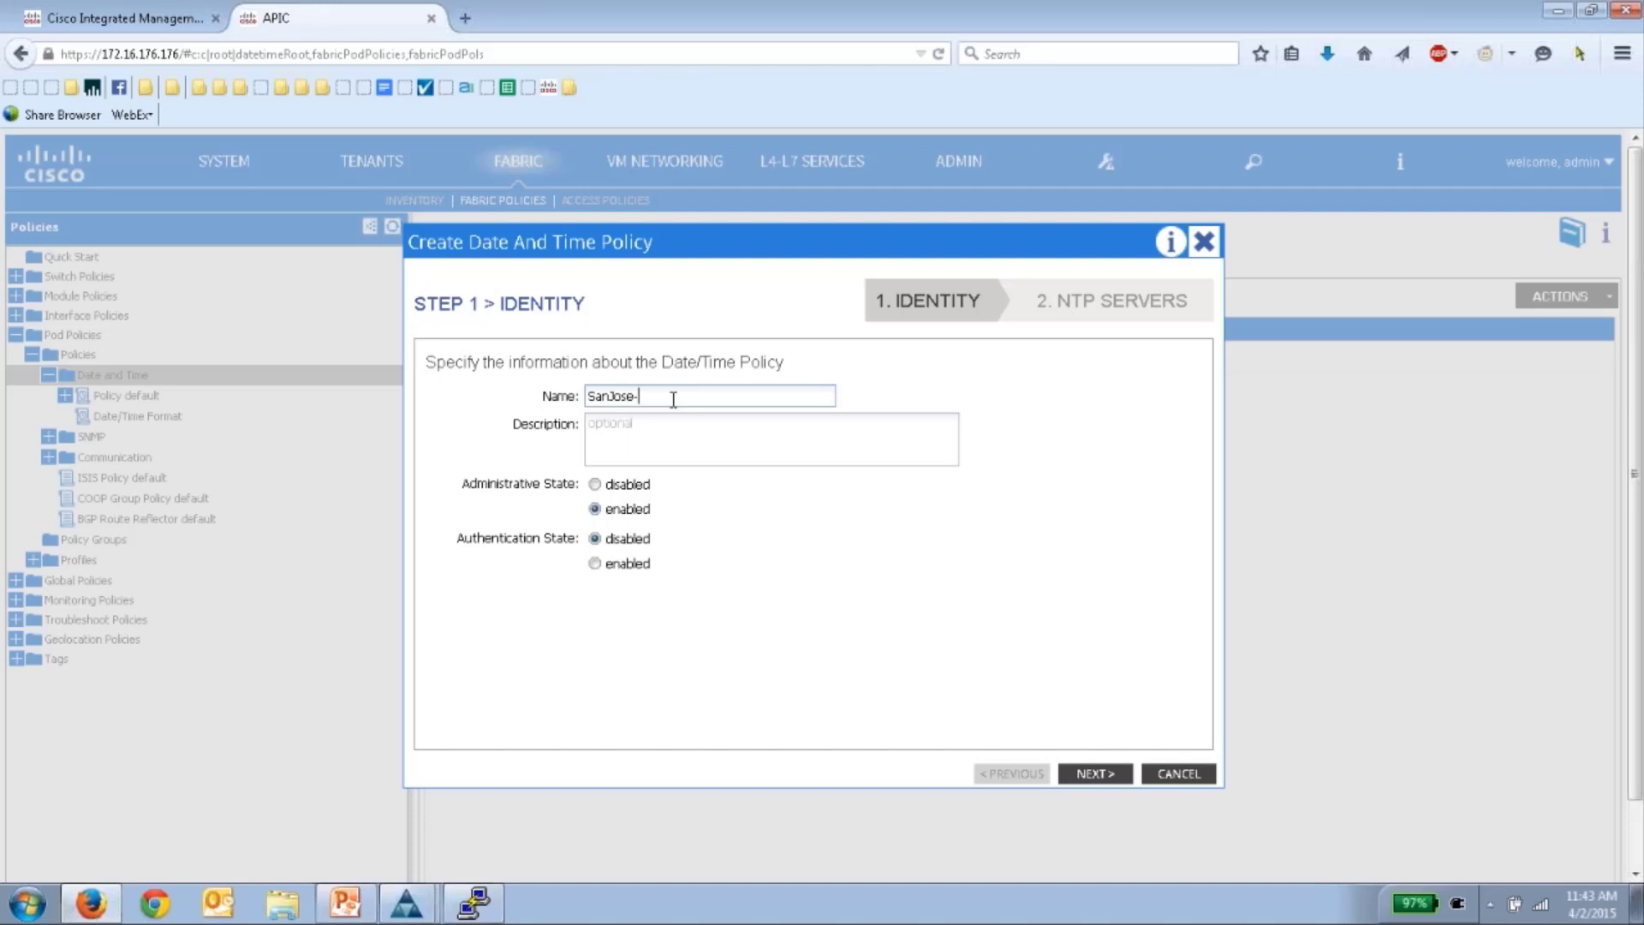
{"action": "type", "text": "-Time-Pol"}
{"action": "left_click", "coordinate": [1094, 774]}
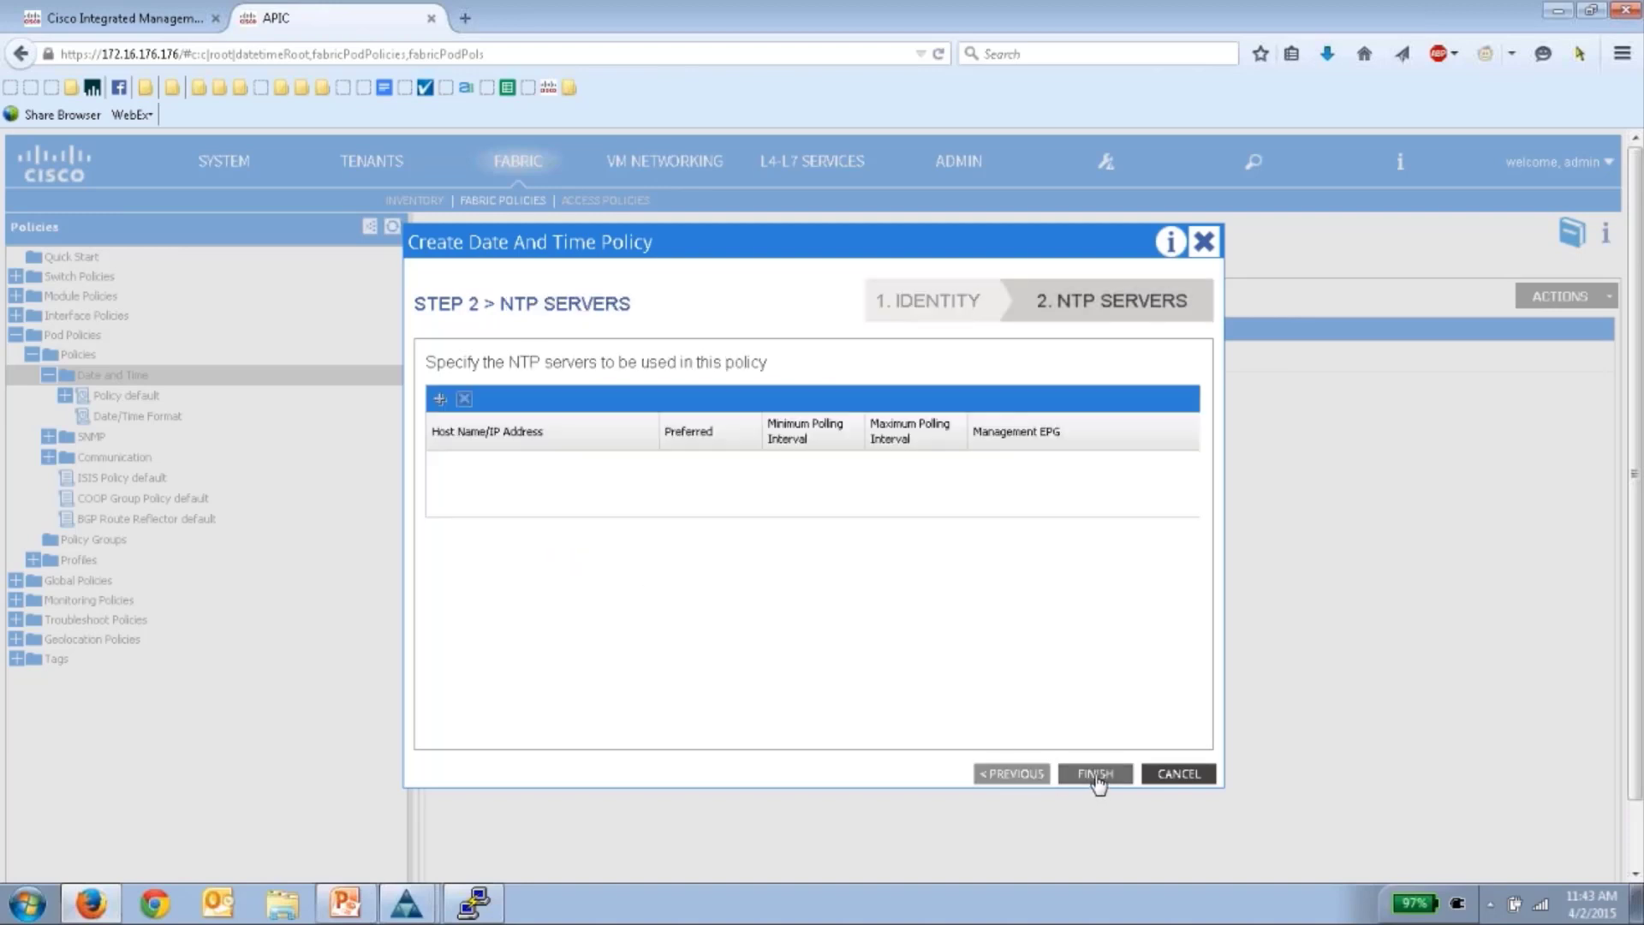
- Add preferred NTP server 172.18.108.15 using the default out-of-band management EPG
{"action": "left_click", "coordinate": [438, 399]}
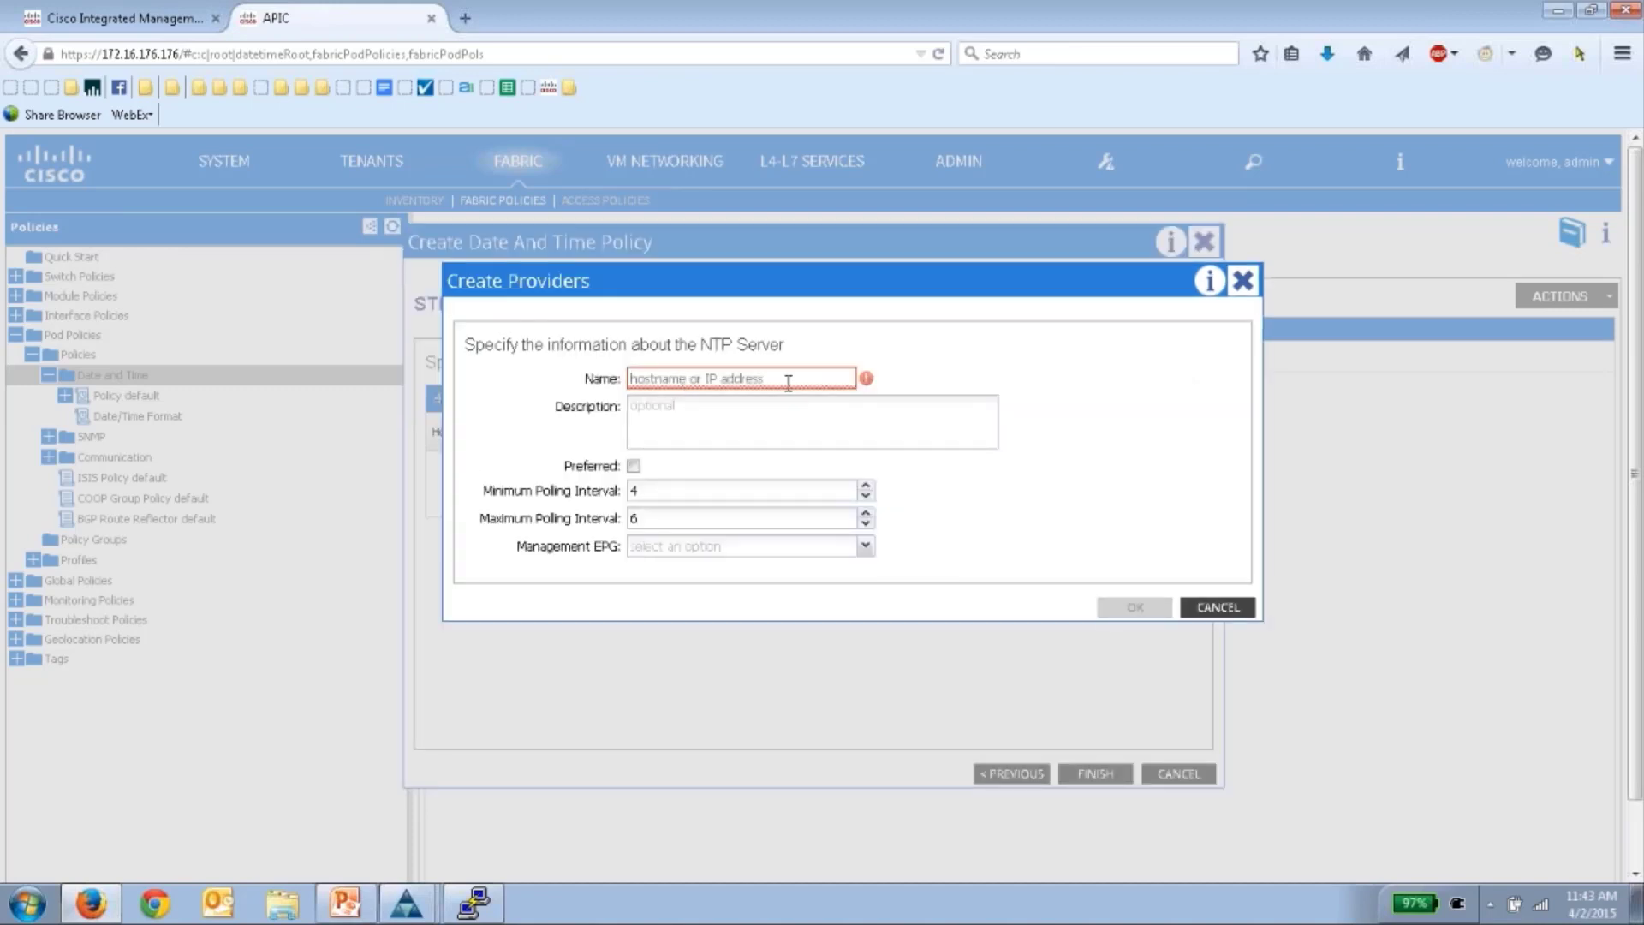
{"action": "type", "text": "17"}
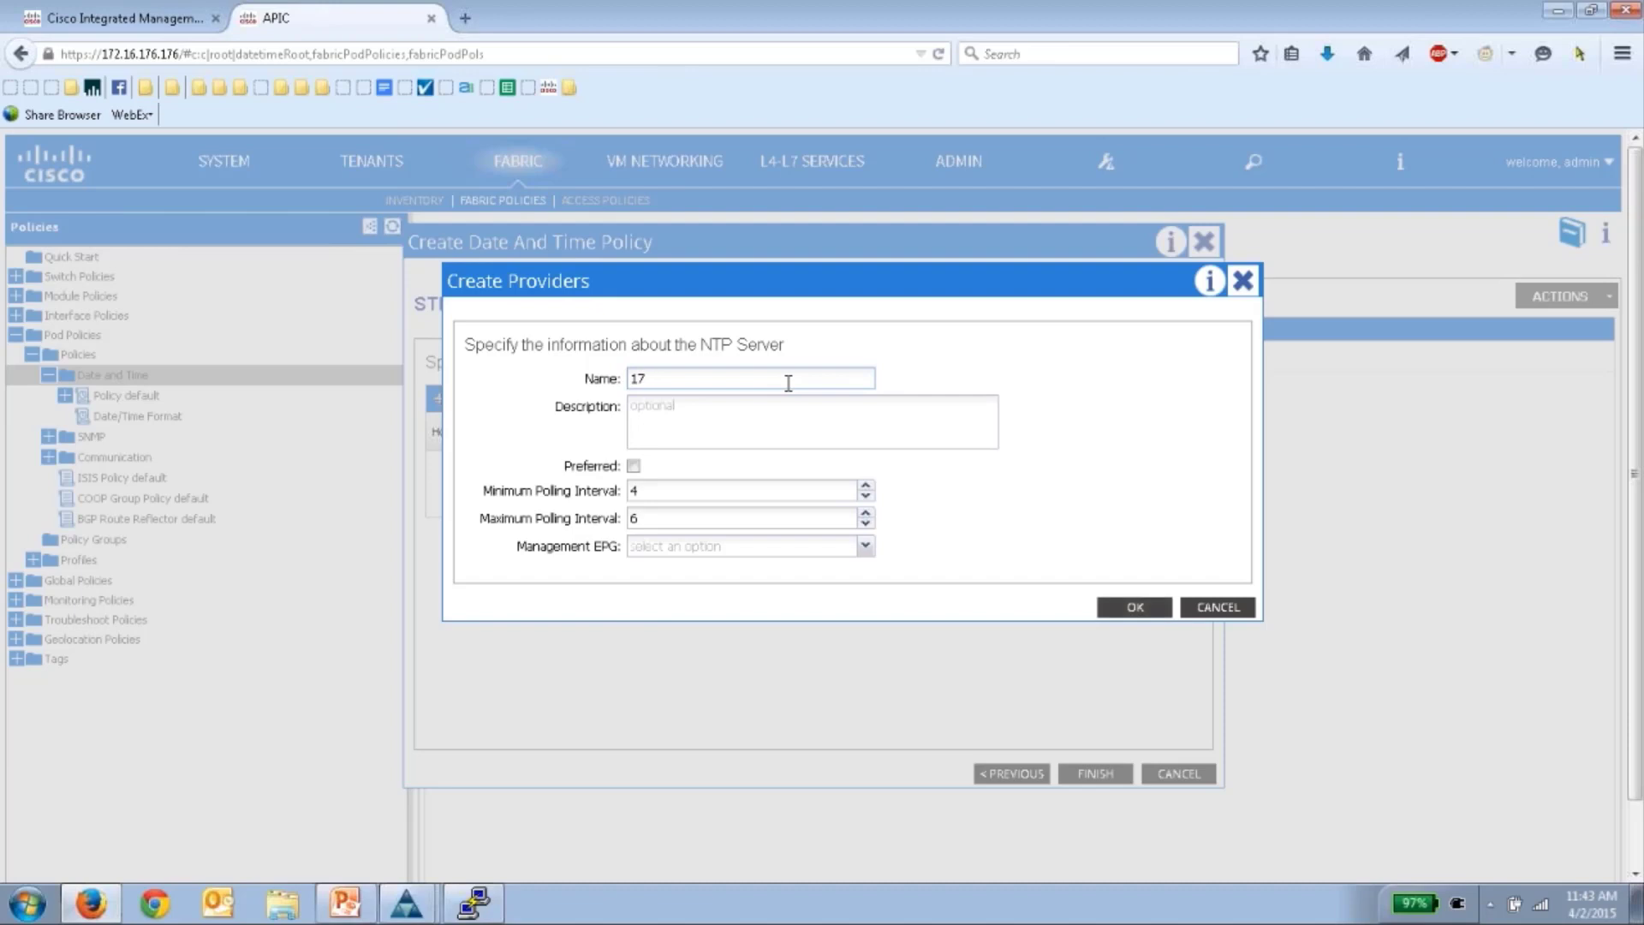
{"action": "type", "text": "2.18"}
{"action": "type", "text": ".10"}
{"action": "type", "text": ".8"}
{"action": "type", "text": "8.15"}
{"action": "left_click", "coordinate": [633, 467]}
{"action": "left_click", "coordinate": [867, 548]}
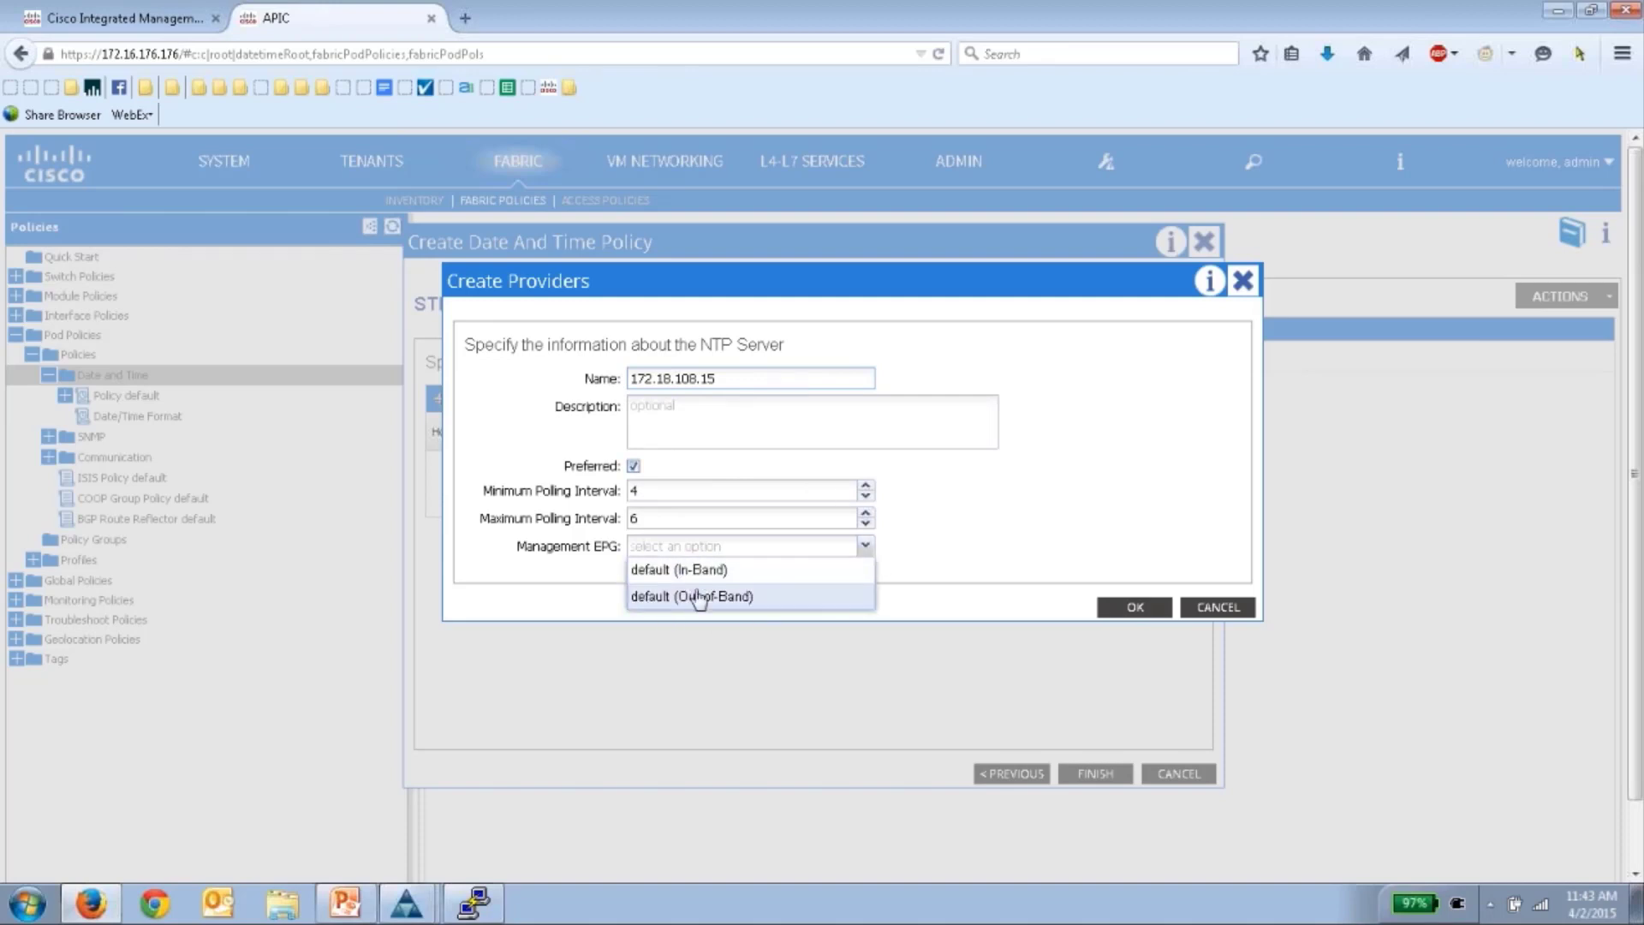
{"action": "left_click", "coordinate": [748, 599]}
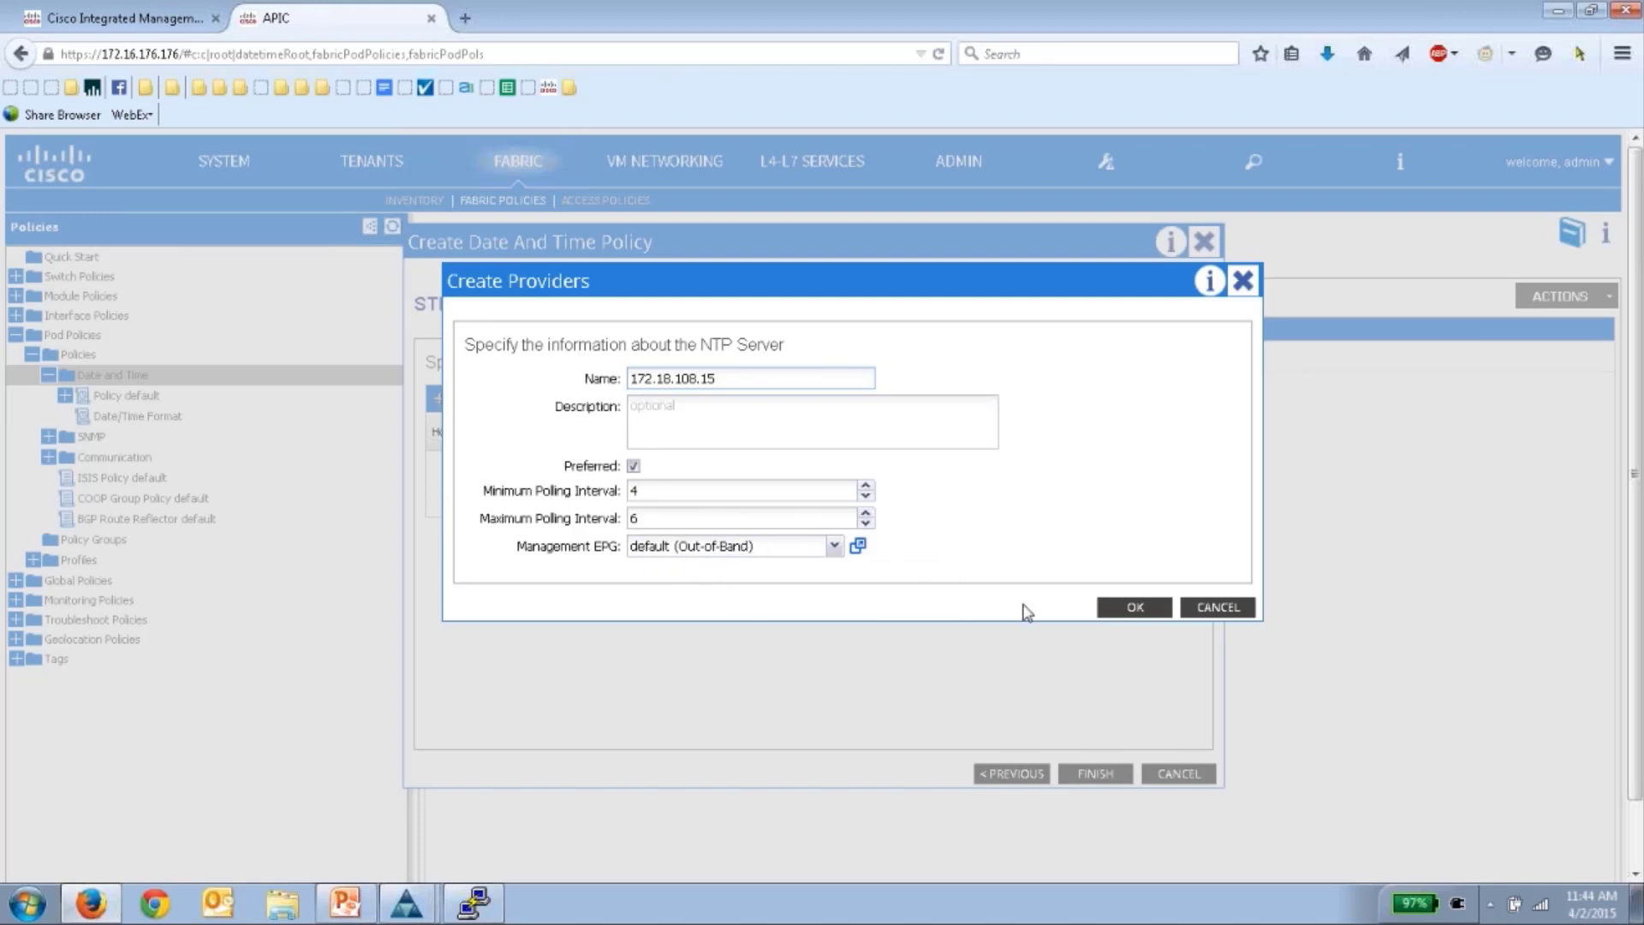
{"action": "left_click", "coordinate": [1134, 607]}
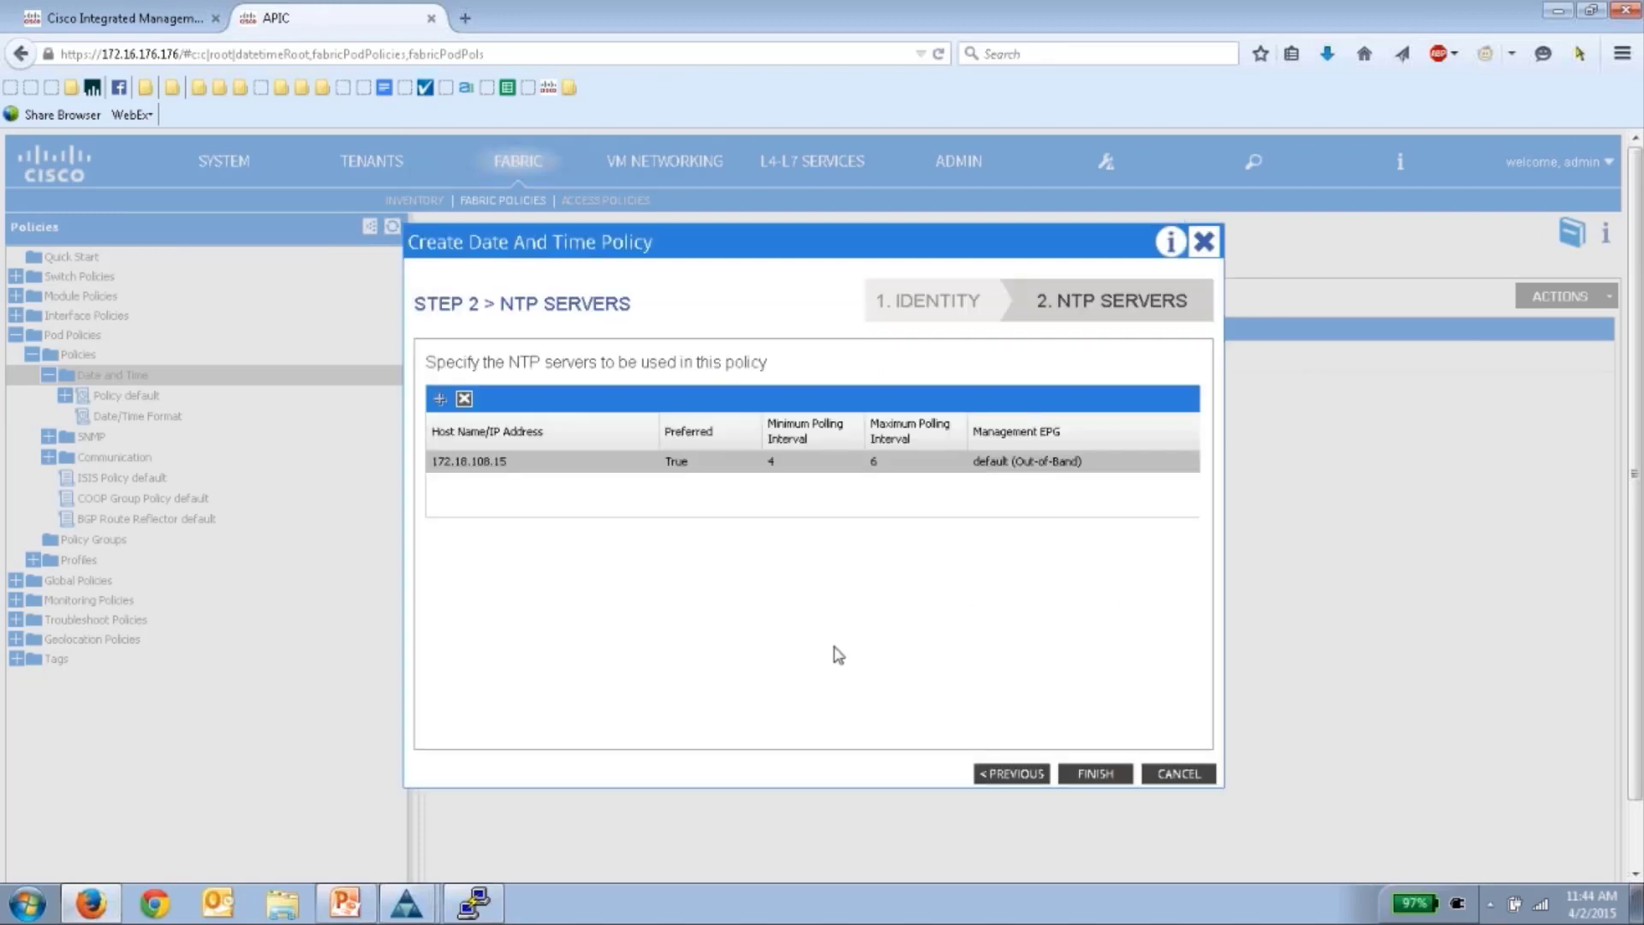
- Finish SanJose-Time-Pol, review the default policy, and bring up the empty Pod Policy Groups list
{"action": "left_click", "coordinate": [1094, 773]}
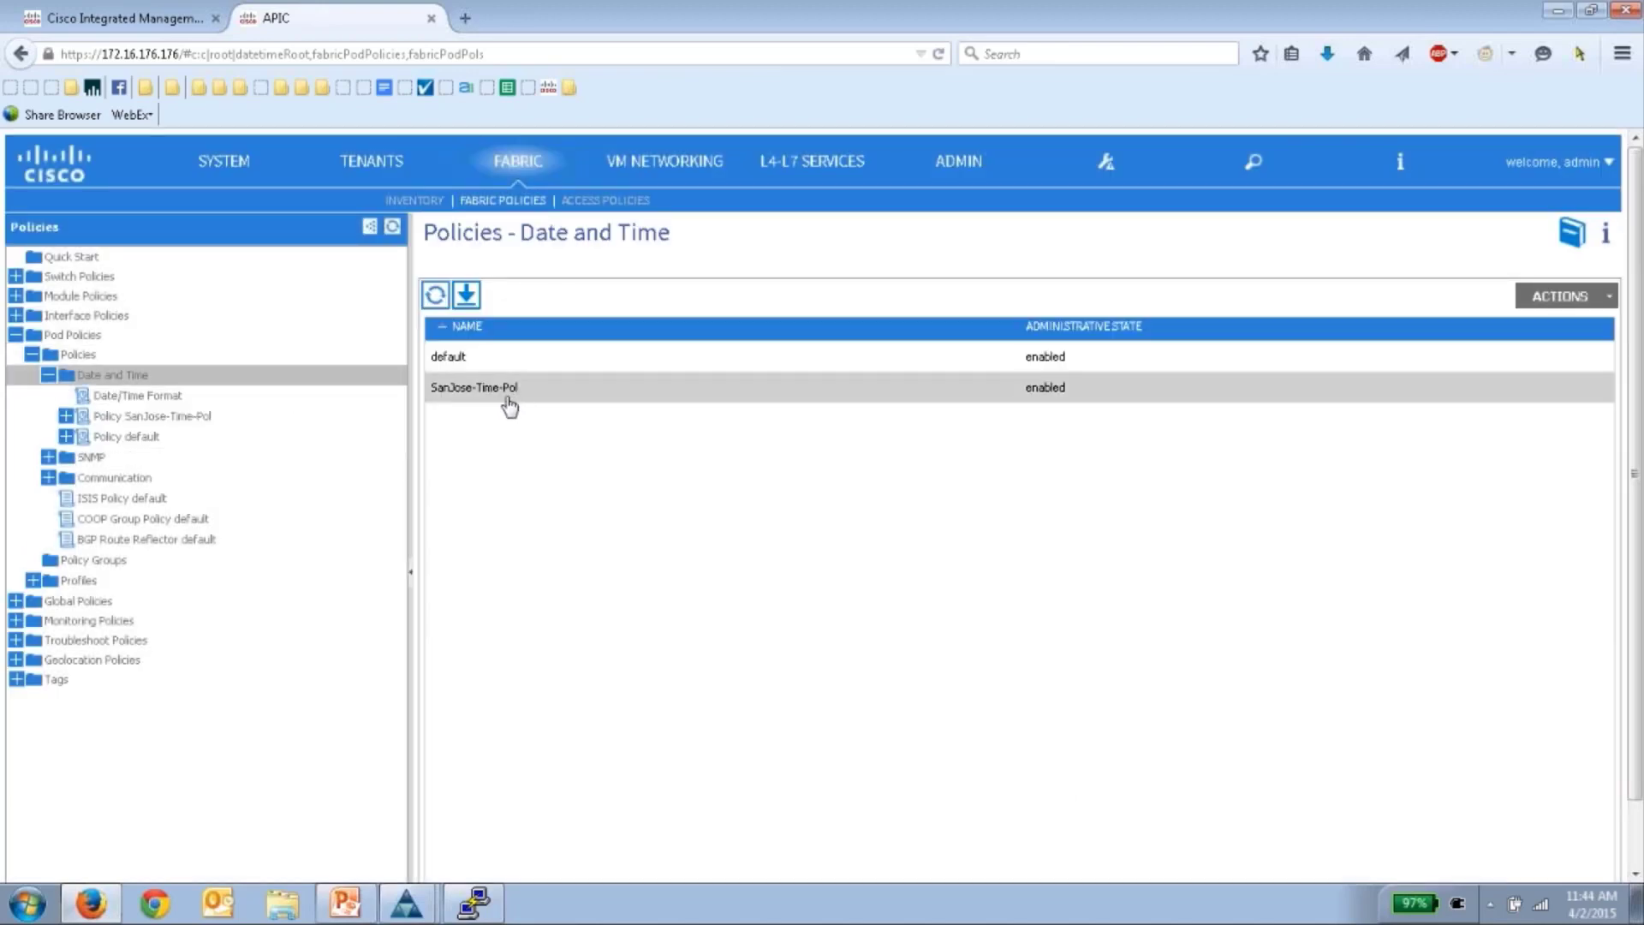
{"action": "left_click", "coordinate": [65, 416]}
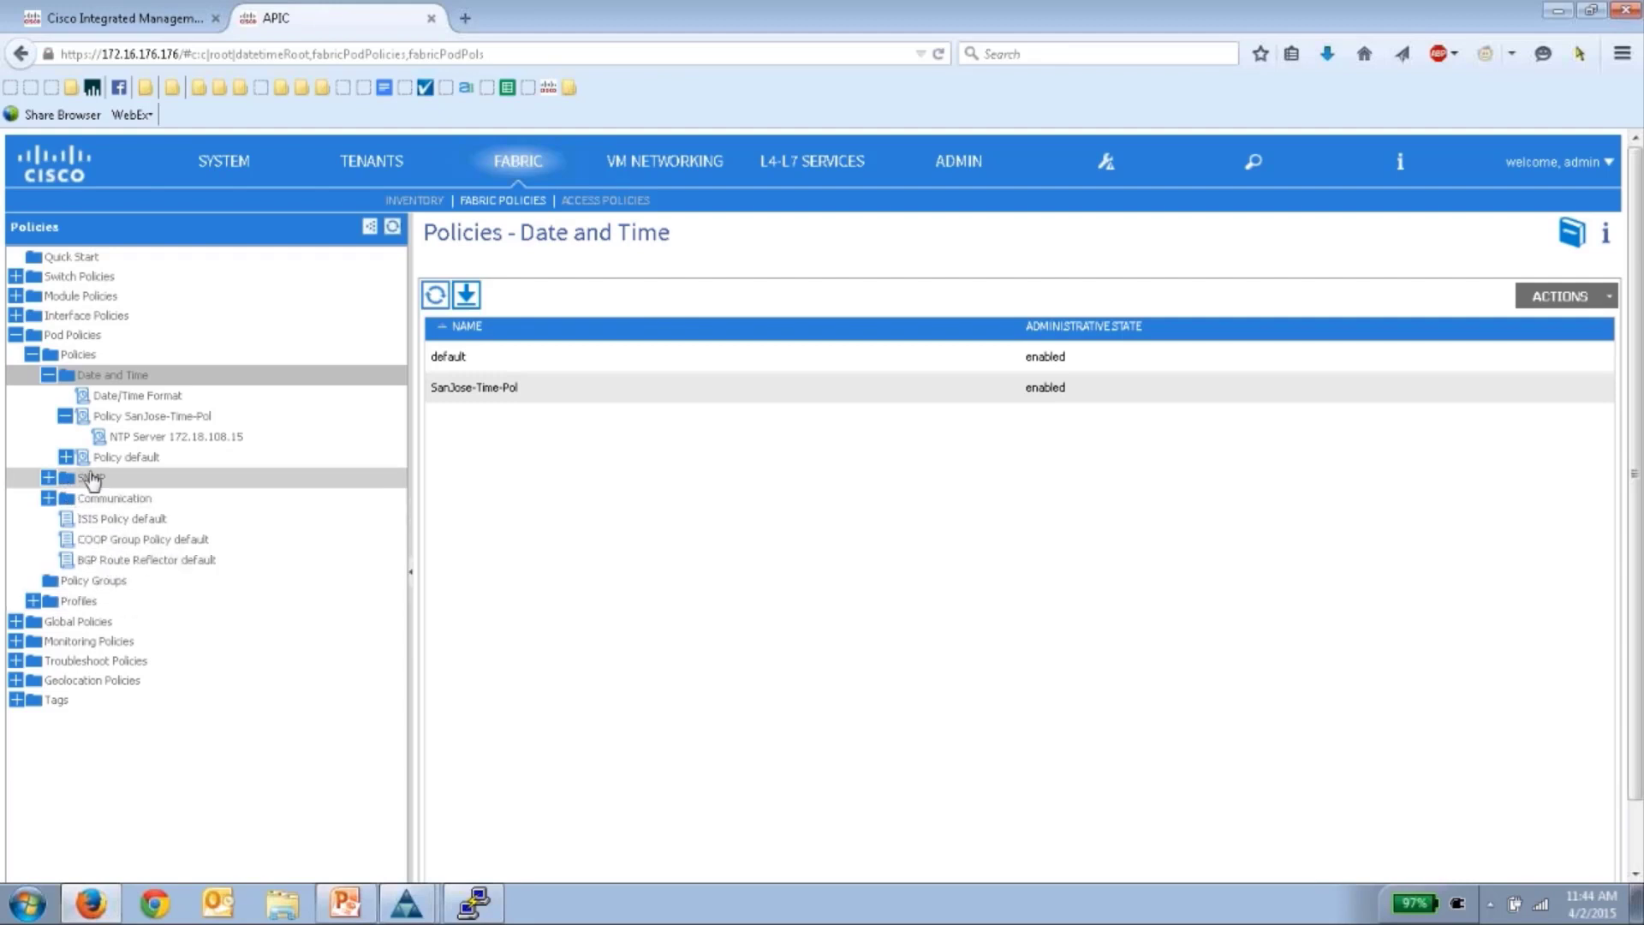
{"action": "left_click", "coordinate": [140, 458]}
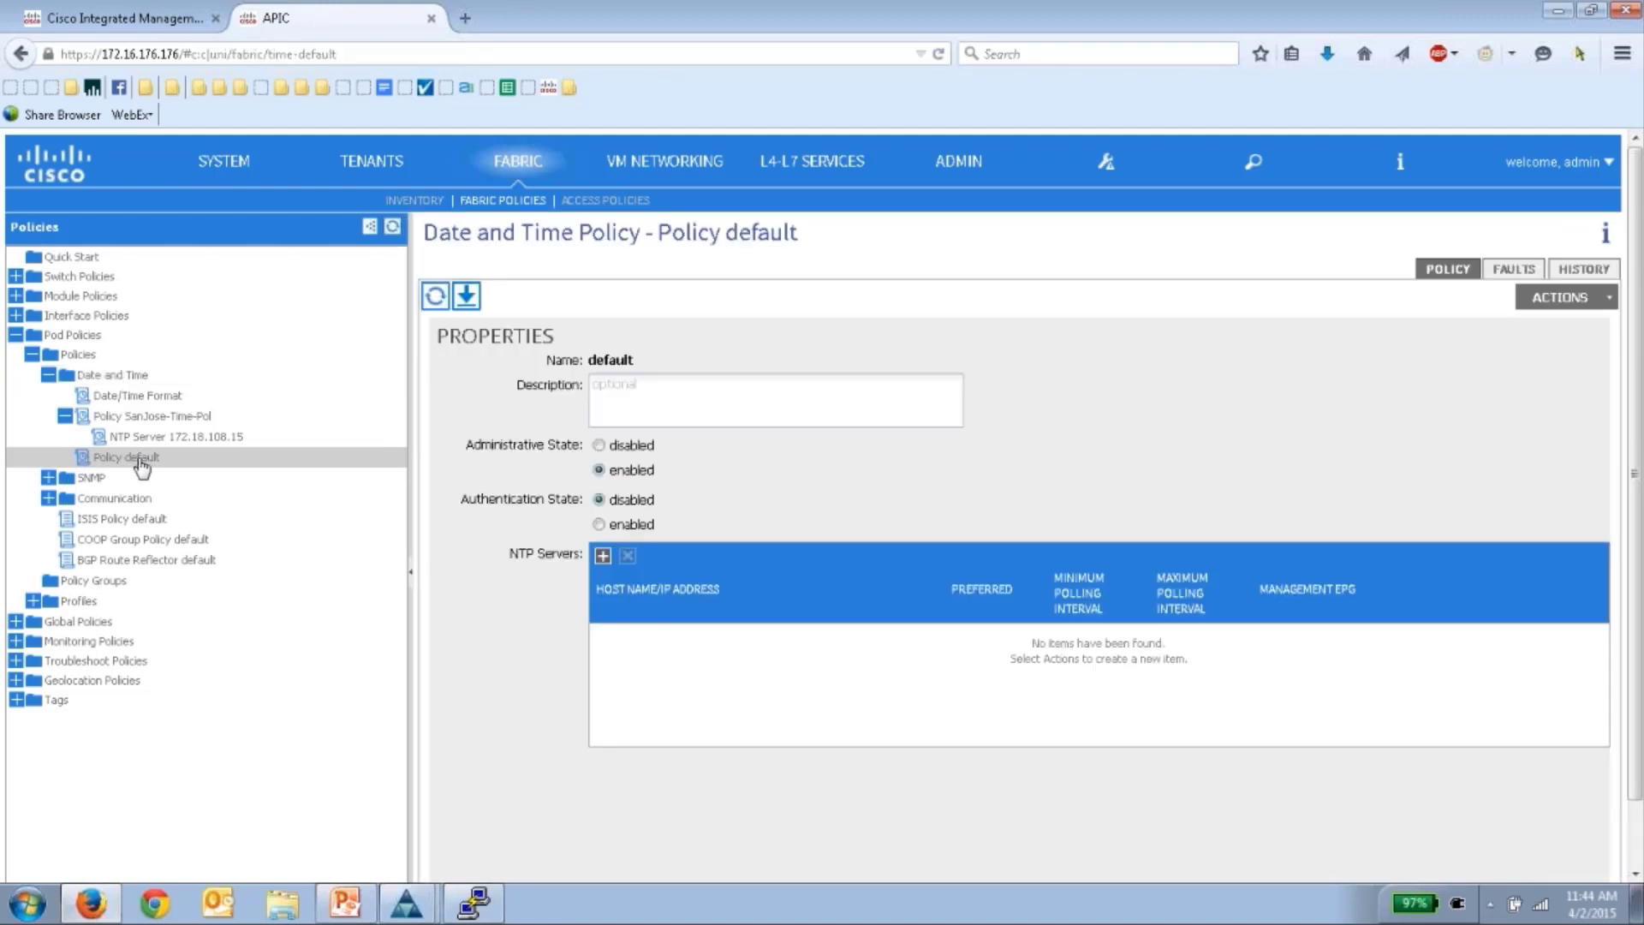
{"action": "right_click", "coordinate": [138, 463]}
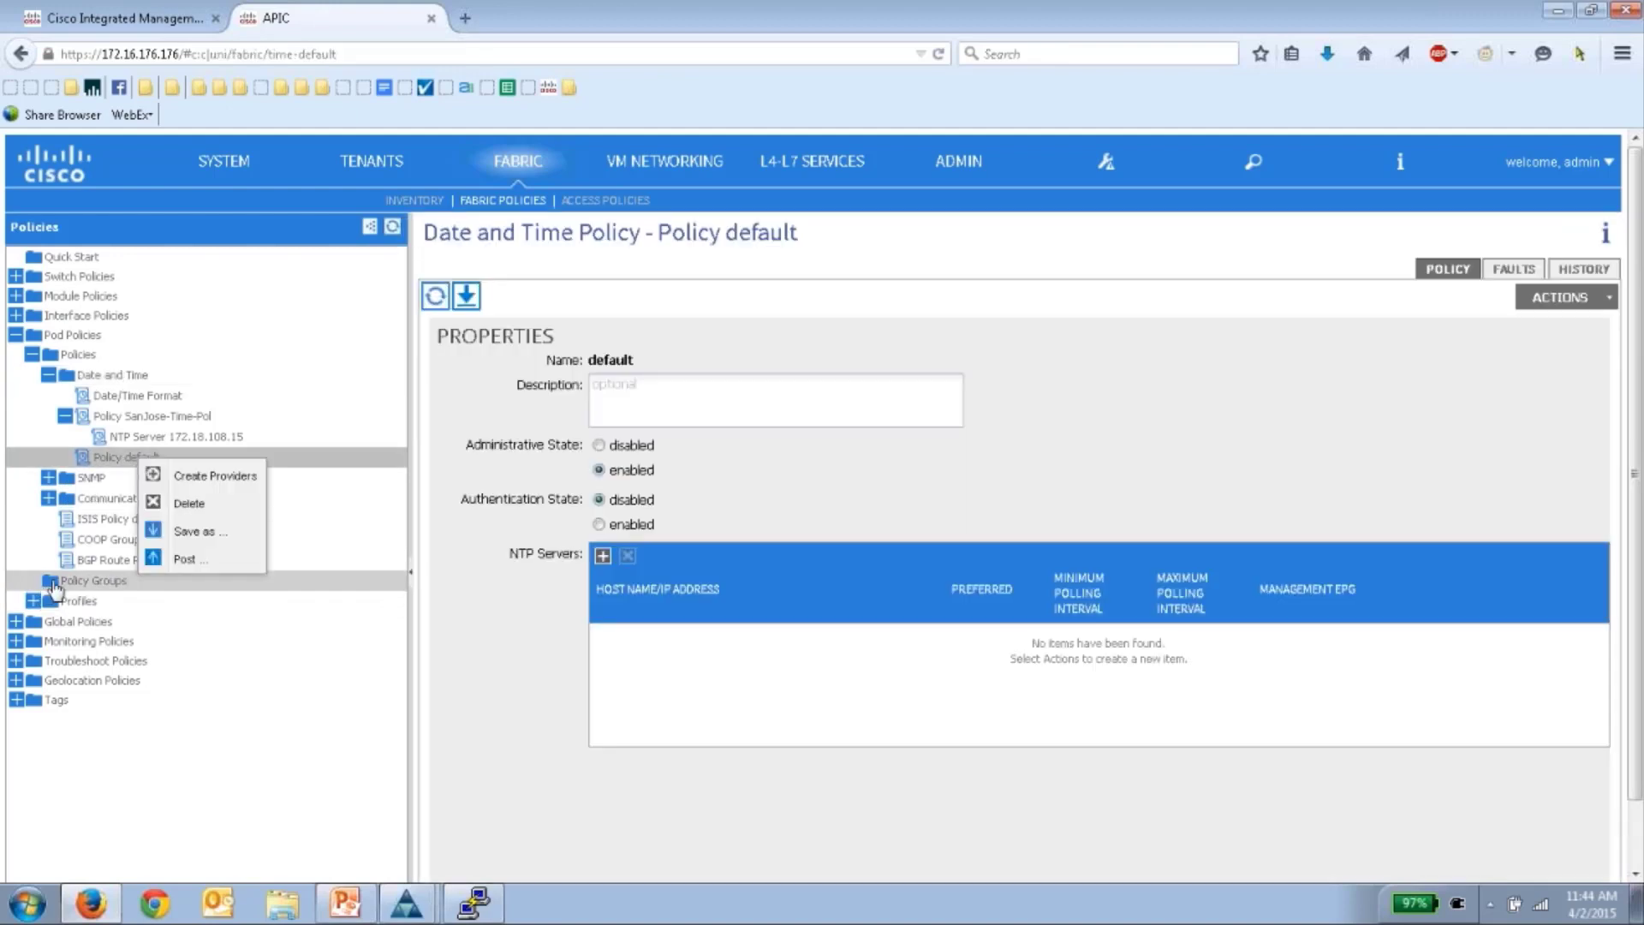
{"action": "left_click", "coordinate": [76, 580]}
{"action": "right_click", "coordinate": [78, 580]}
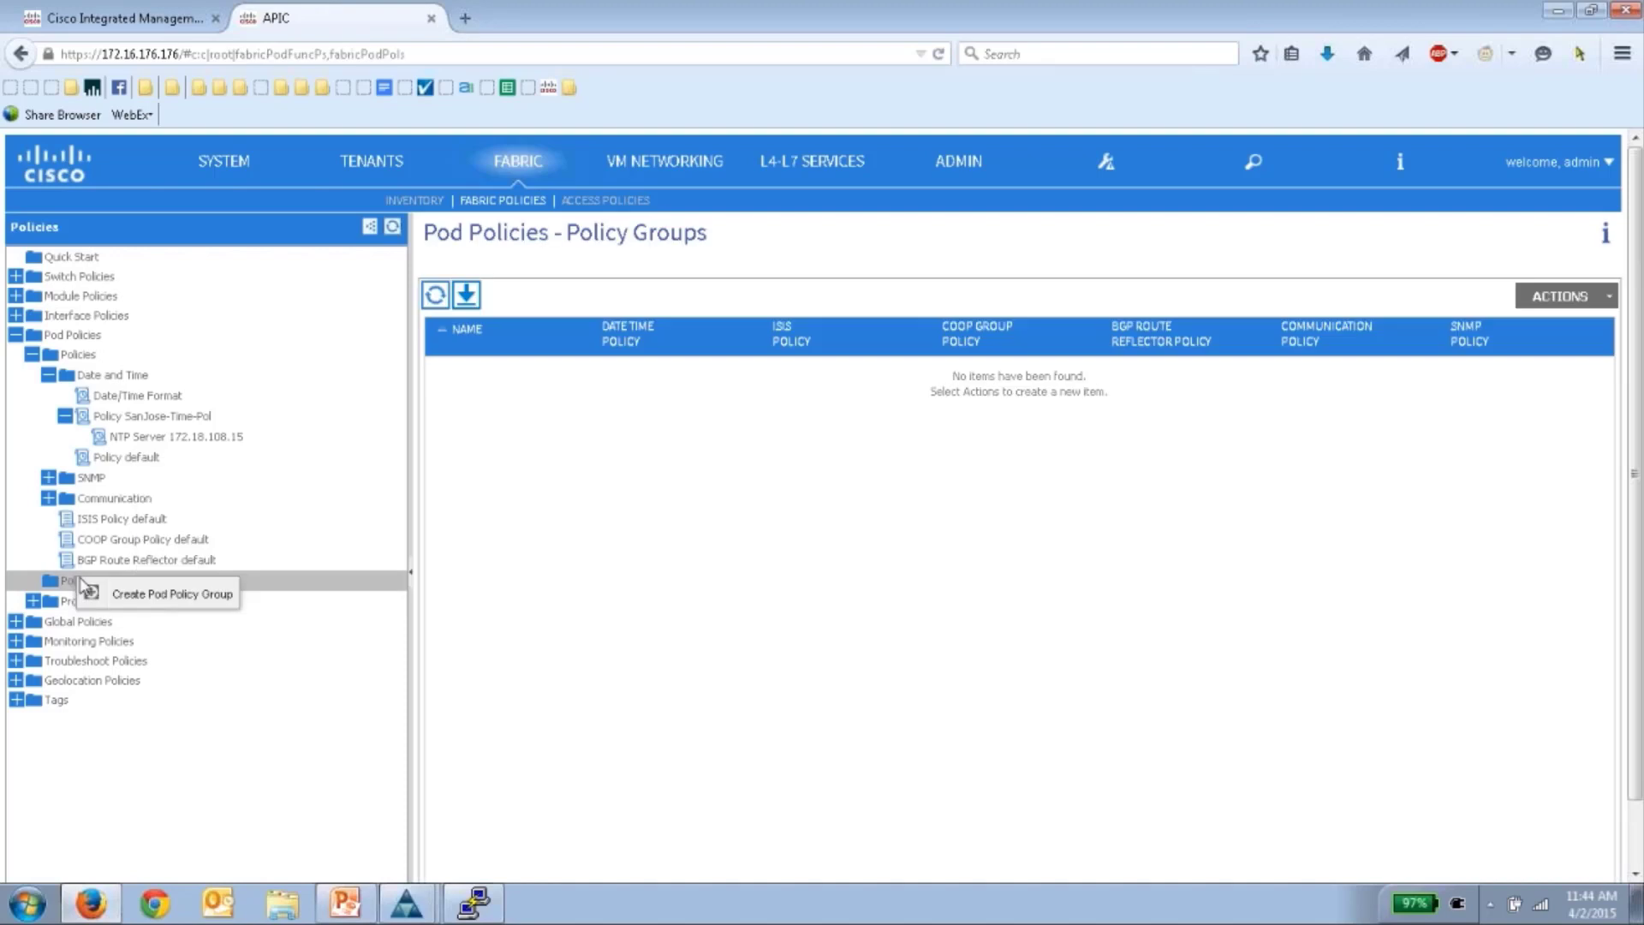
- Create pod policy group SanJose-Policy with SanJose-Time-Pol as its date time policy
{"action": "left_click", "coordinate": [125, 596]}
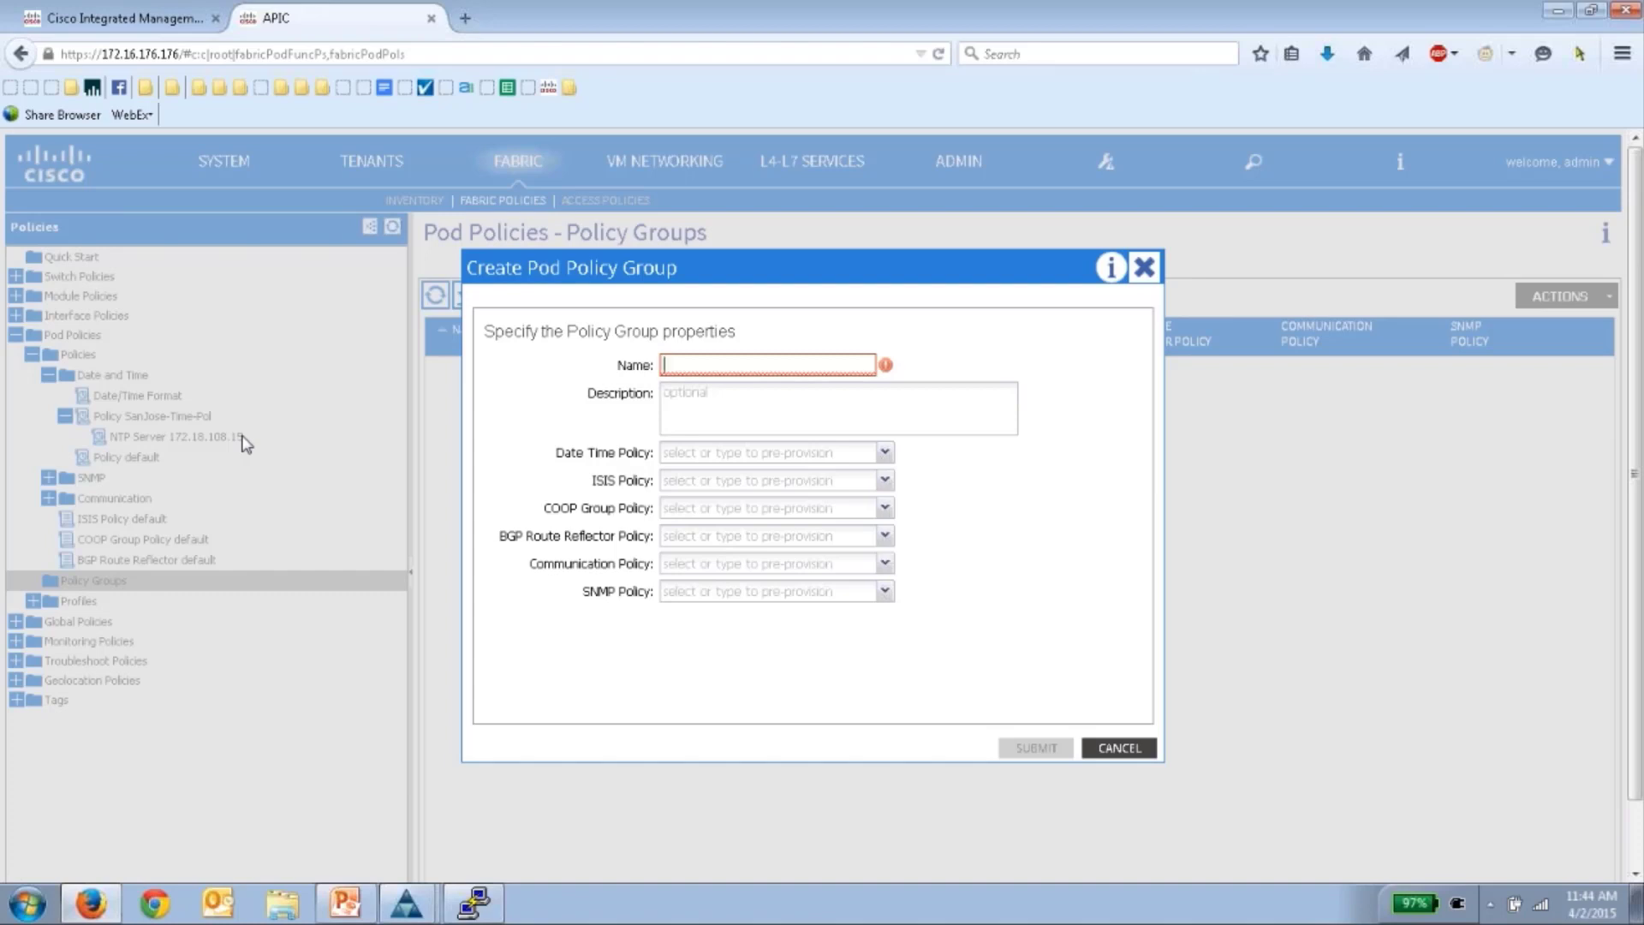
{"action": "type", "text": "S"}
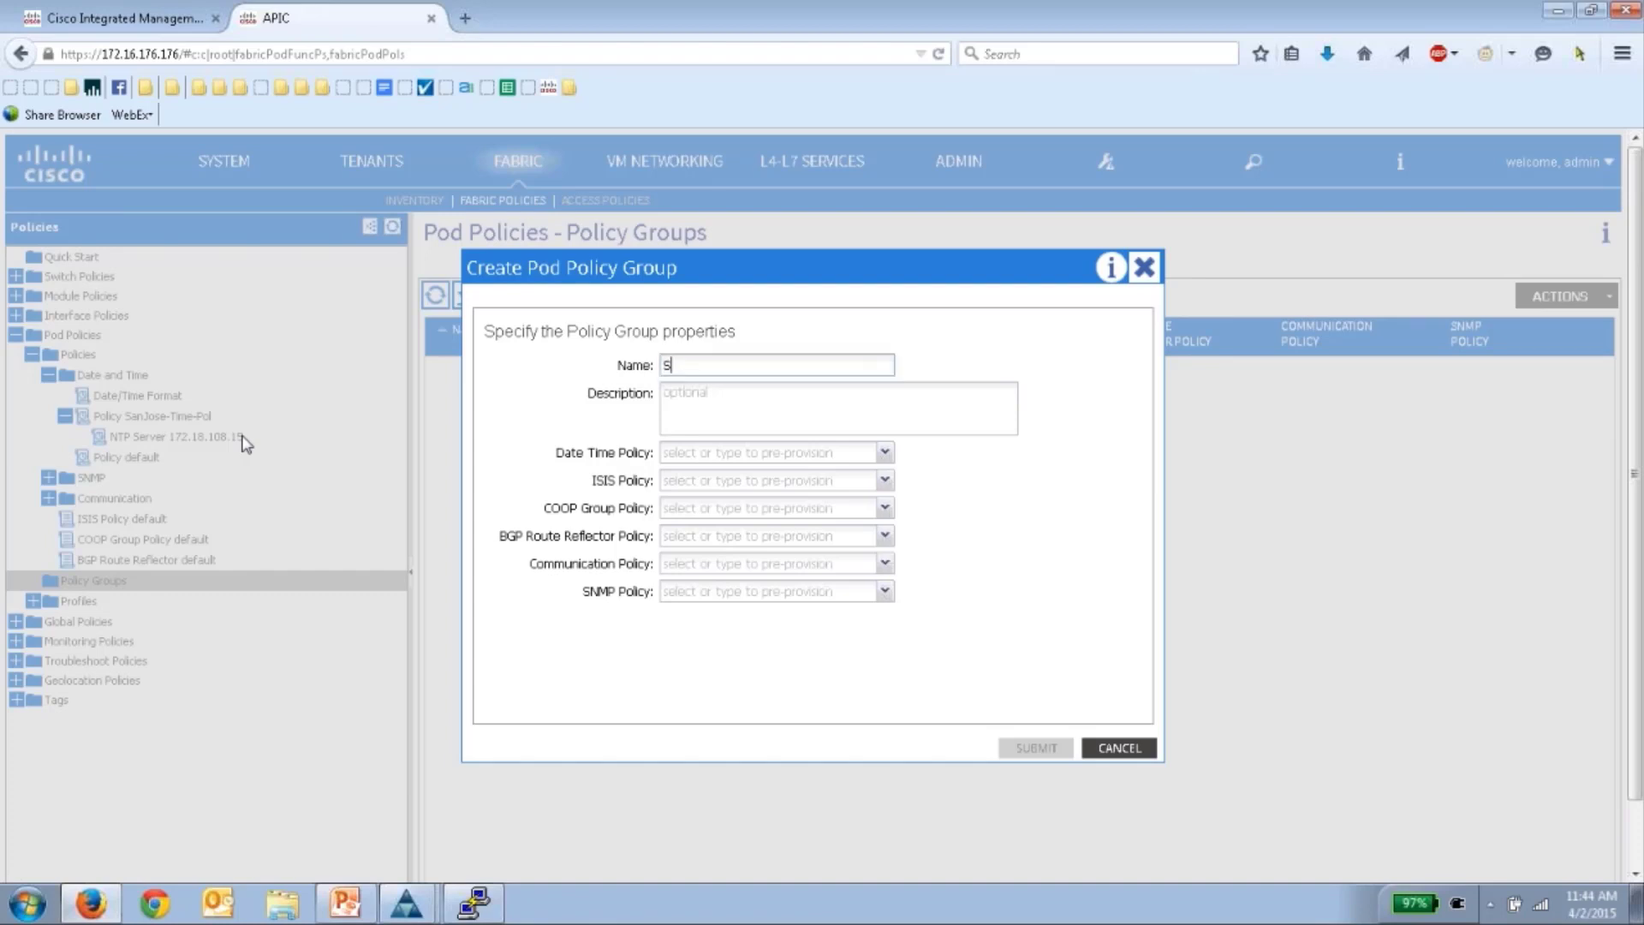
{"action": "type", "text": "anJose"}
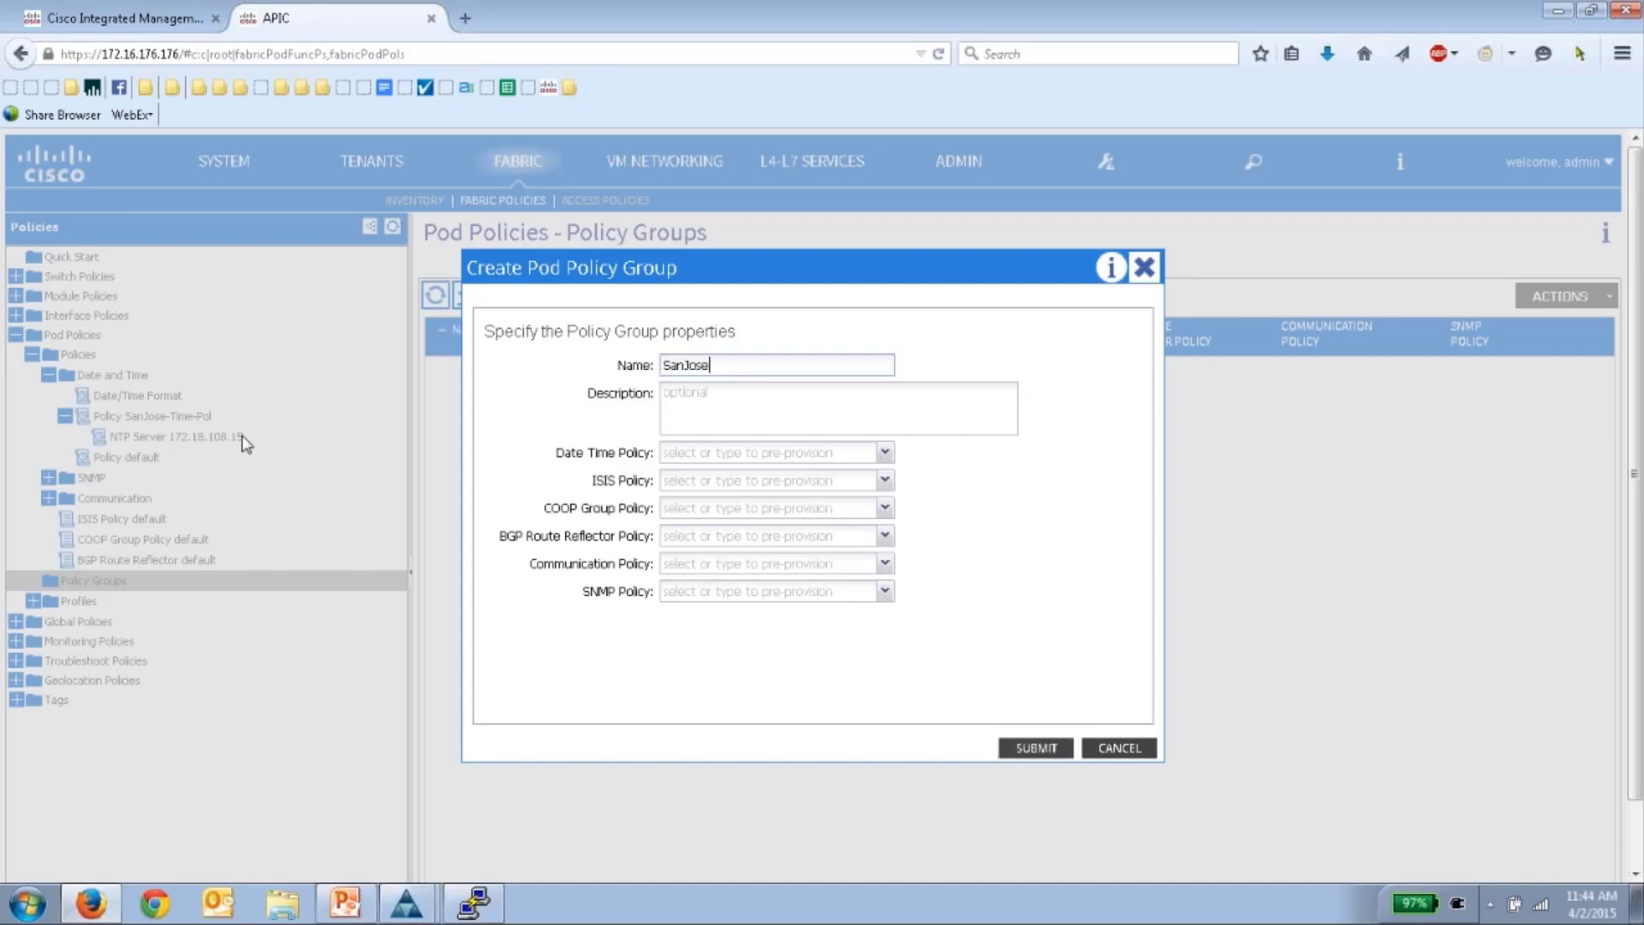
{"action": "type", "text": "-Policyu"}
{"action": "left_click", "coordinate": [799, 459]}
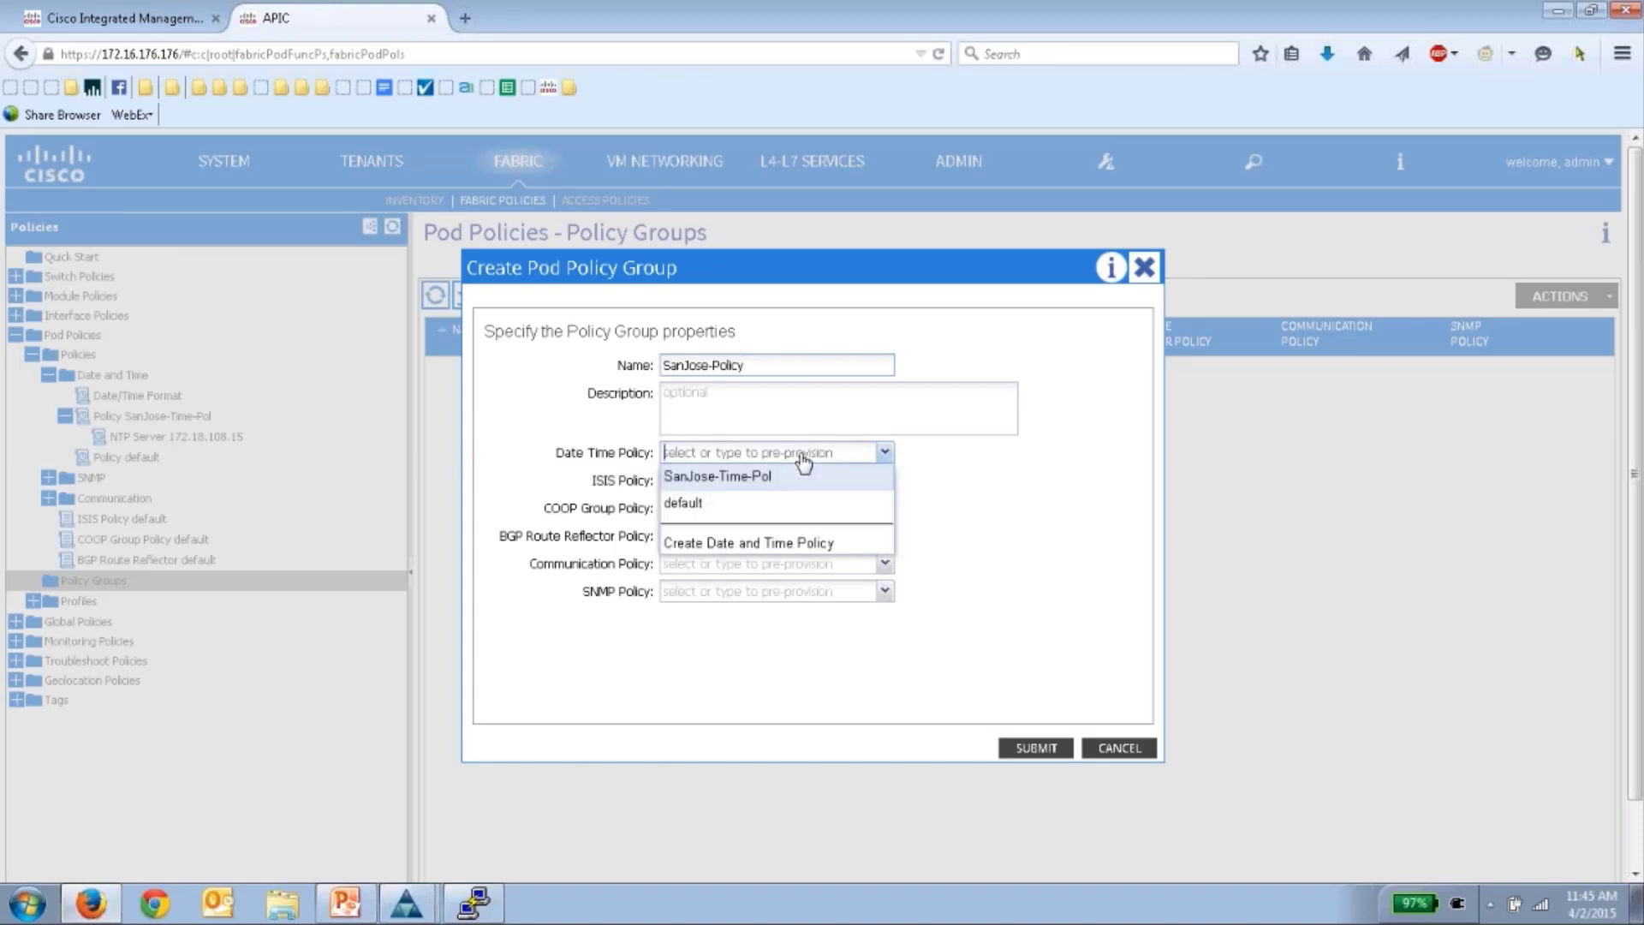
{"action": "left_click", "coordinate": [700, 481]}
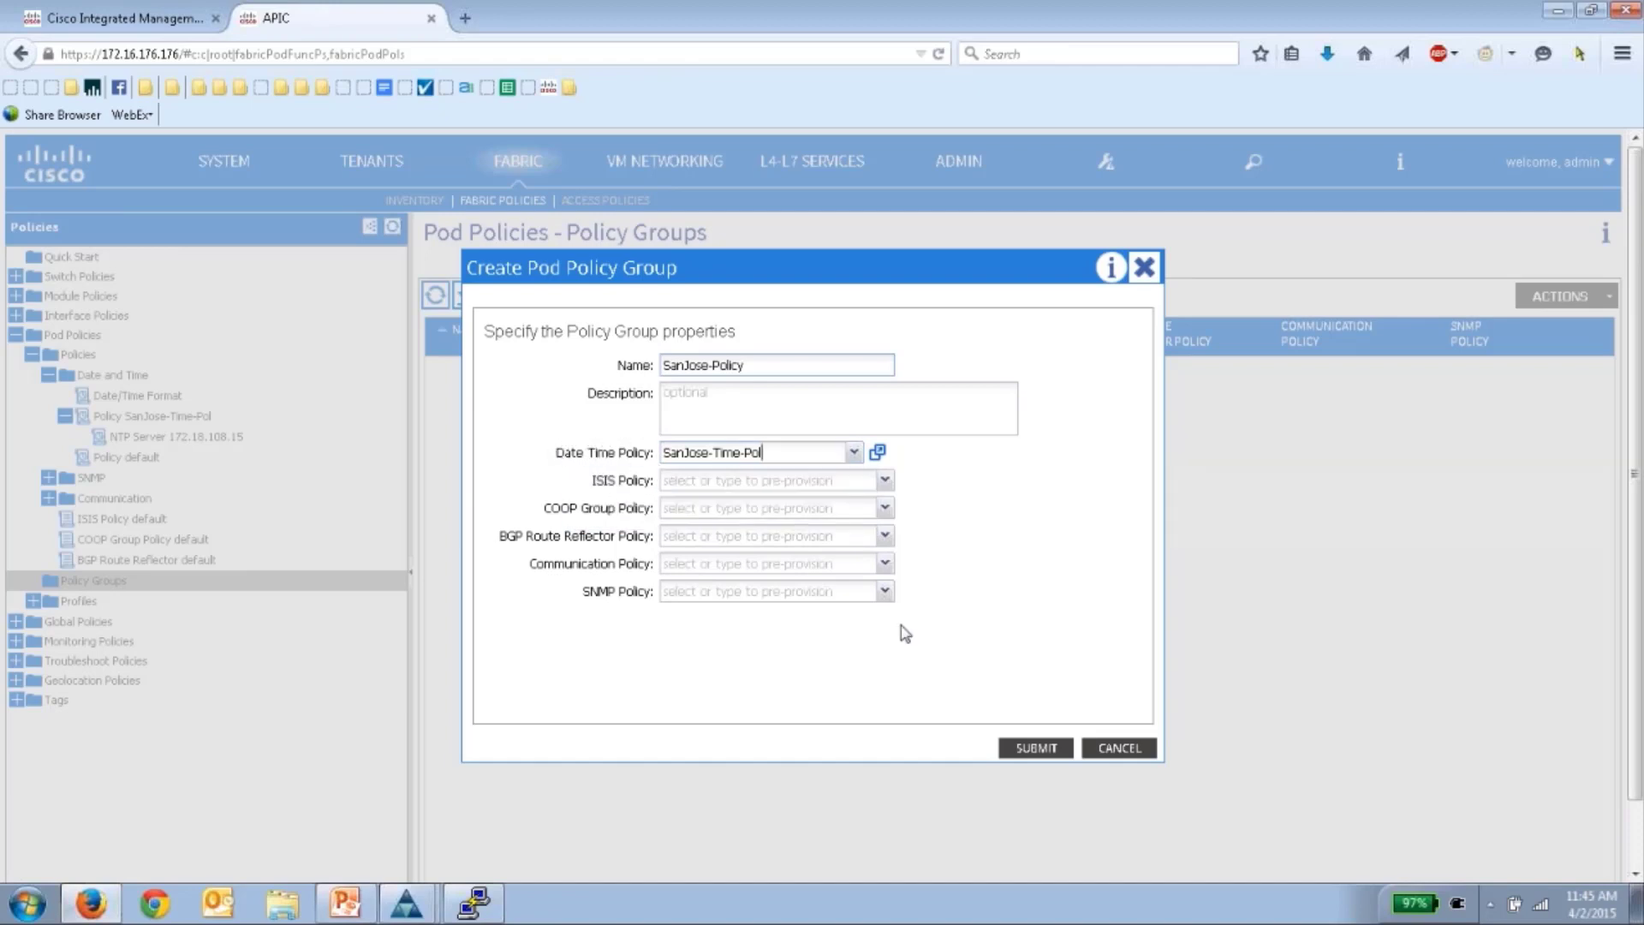
{"action": "left_click", "coordinate": [1035, 751]}
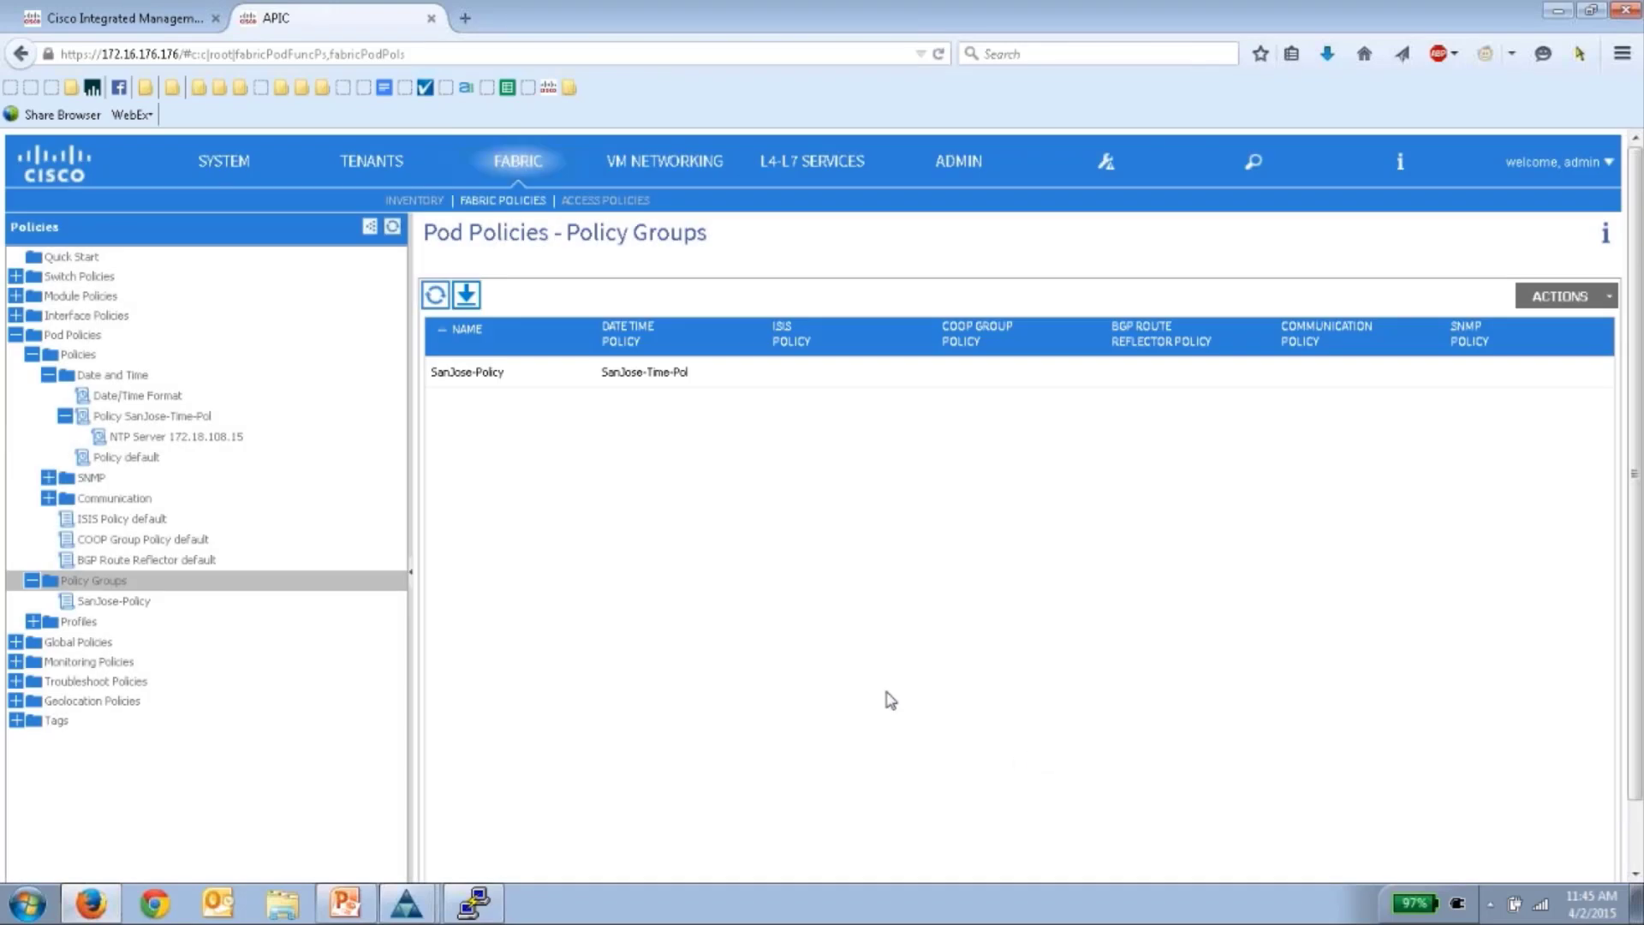
- Run 'show ntp peer' in the Leaf-4 terminal session
{"action": "left_click", "coordinate": [127, 602]}
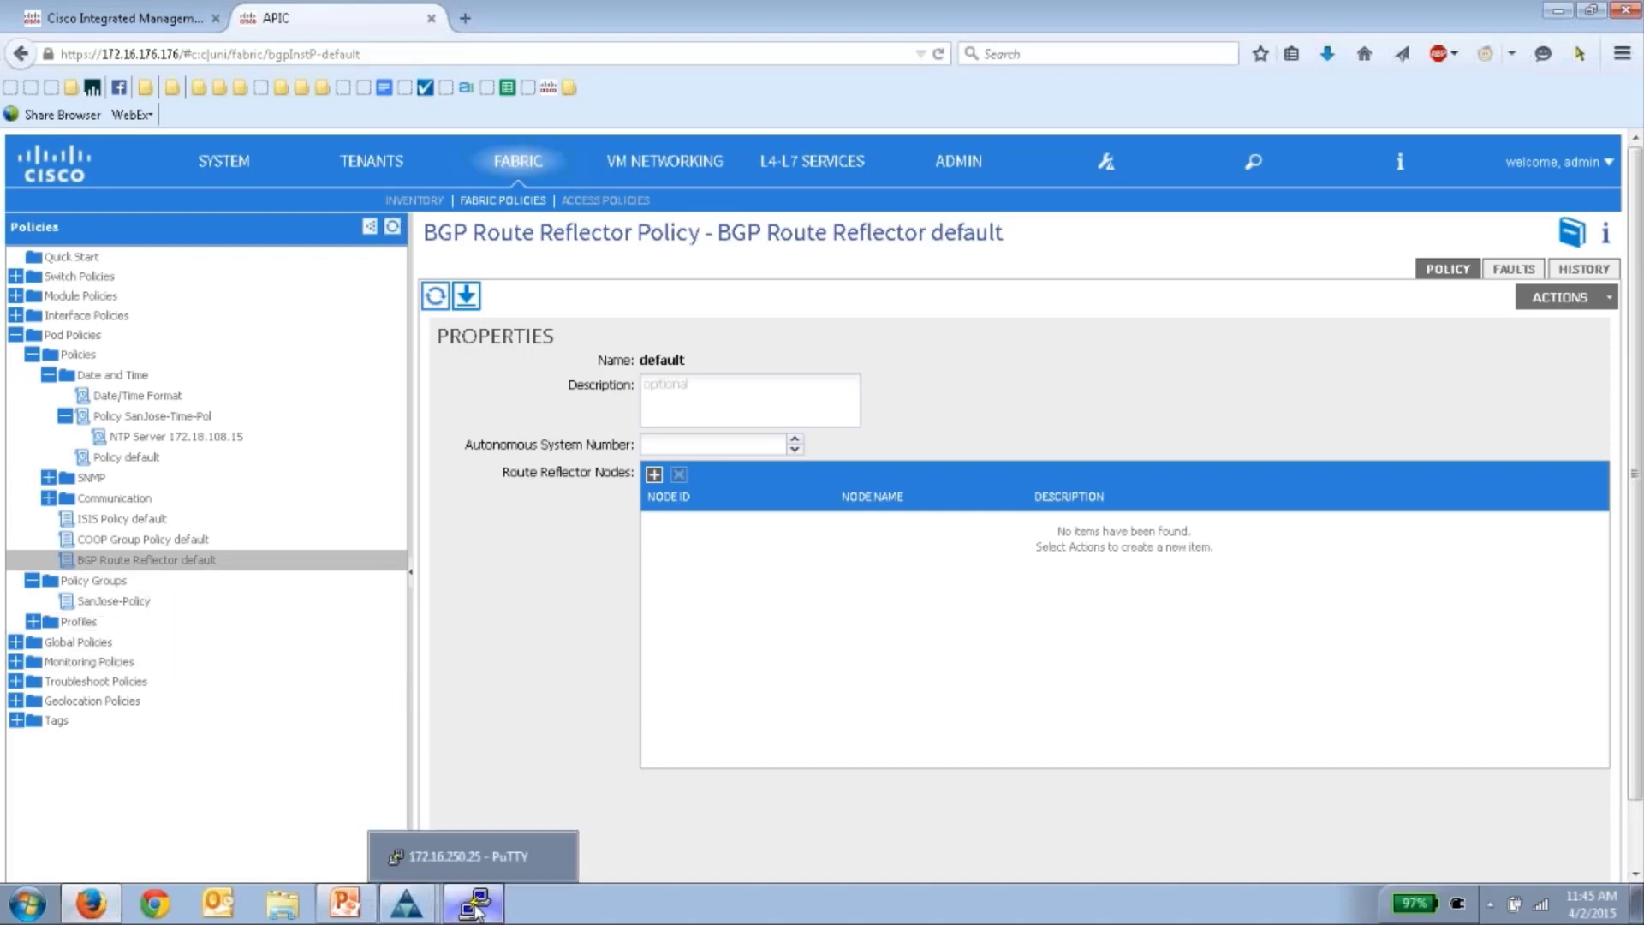
{"action": "left_click", "coordinate": [473, 903]}
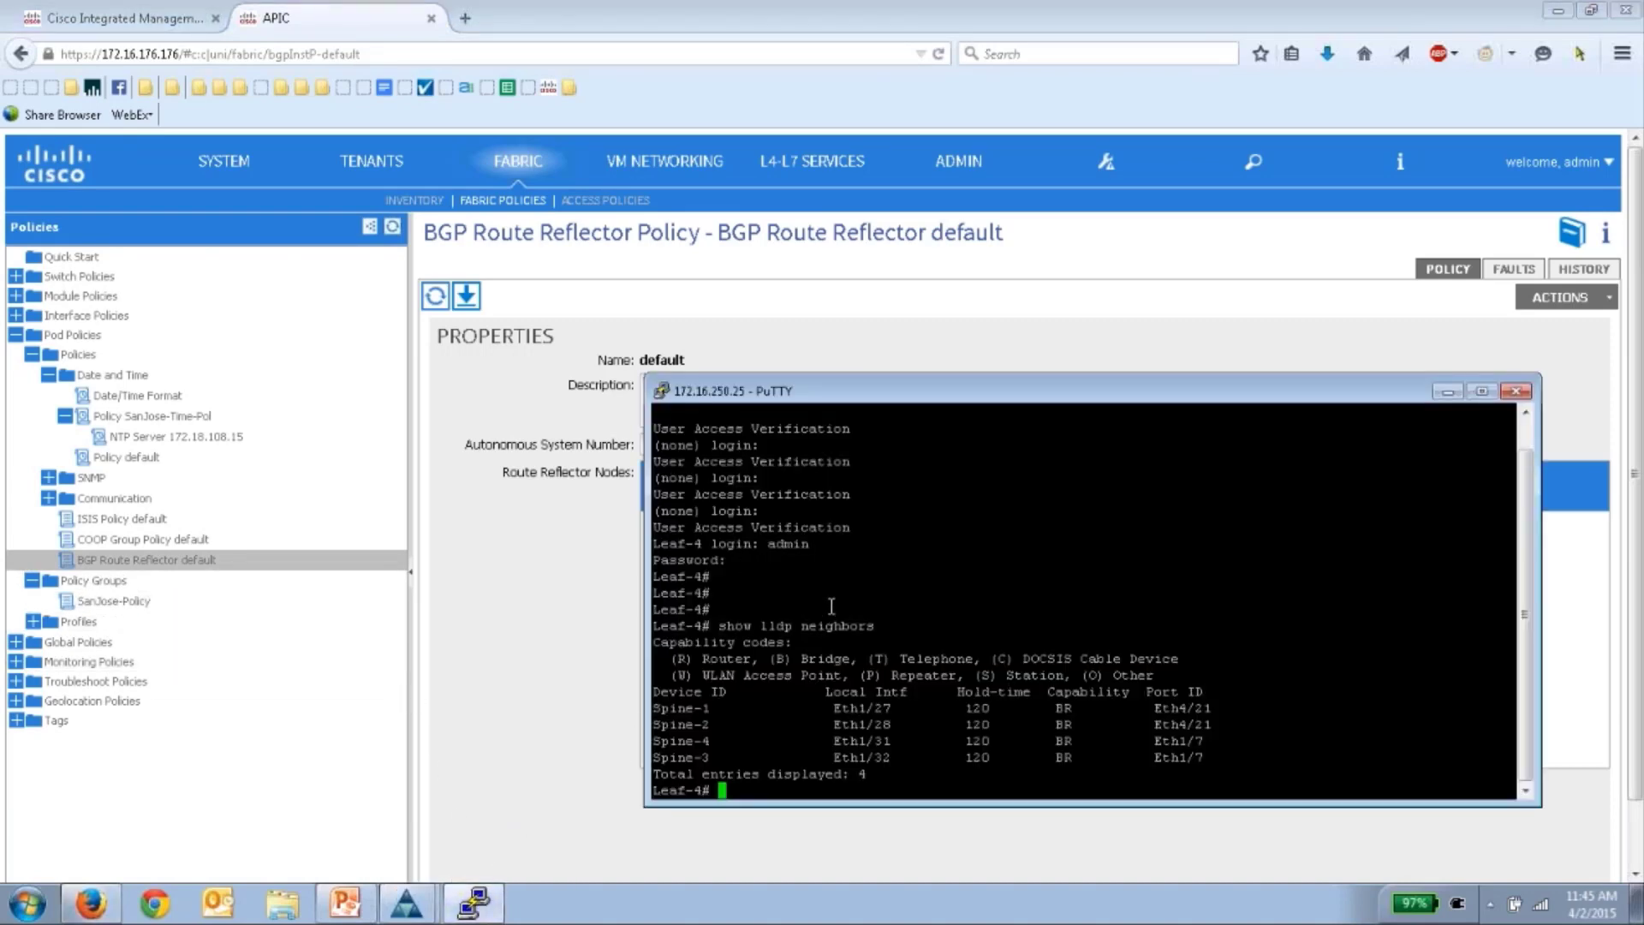
{"action": "type", "text": "show ntp peer"}
{"action": "key", "text": "Return"}
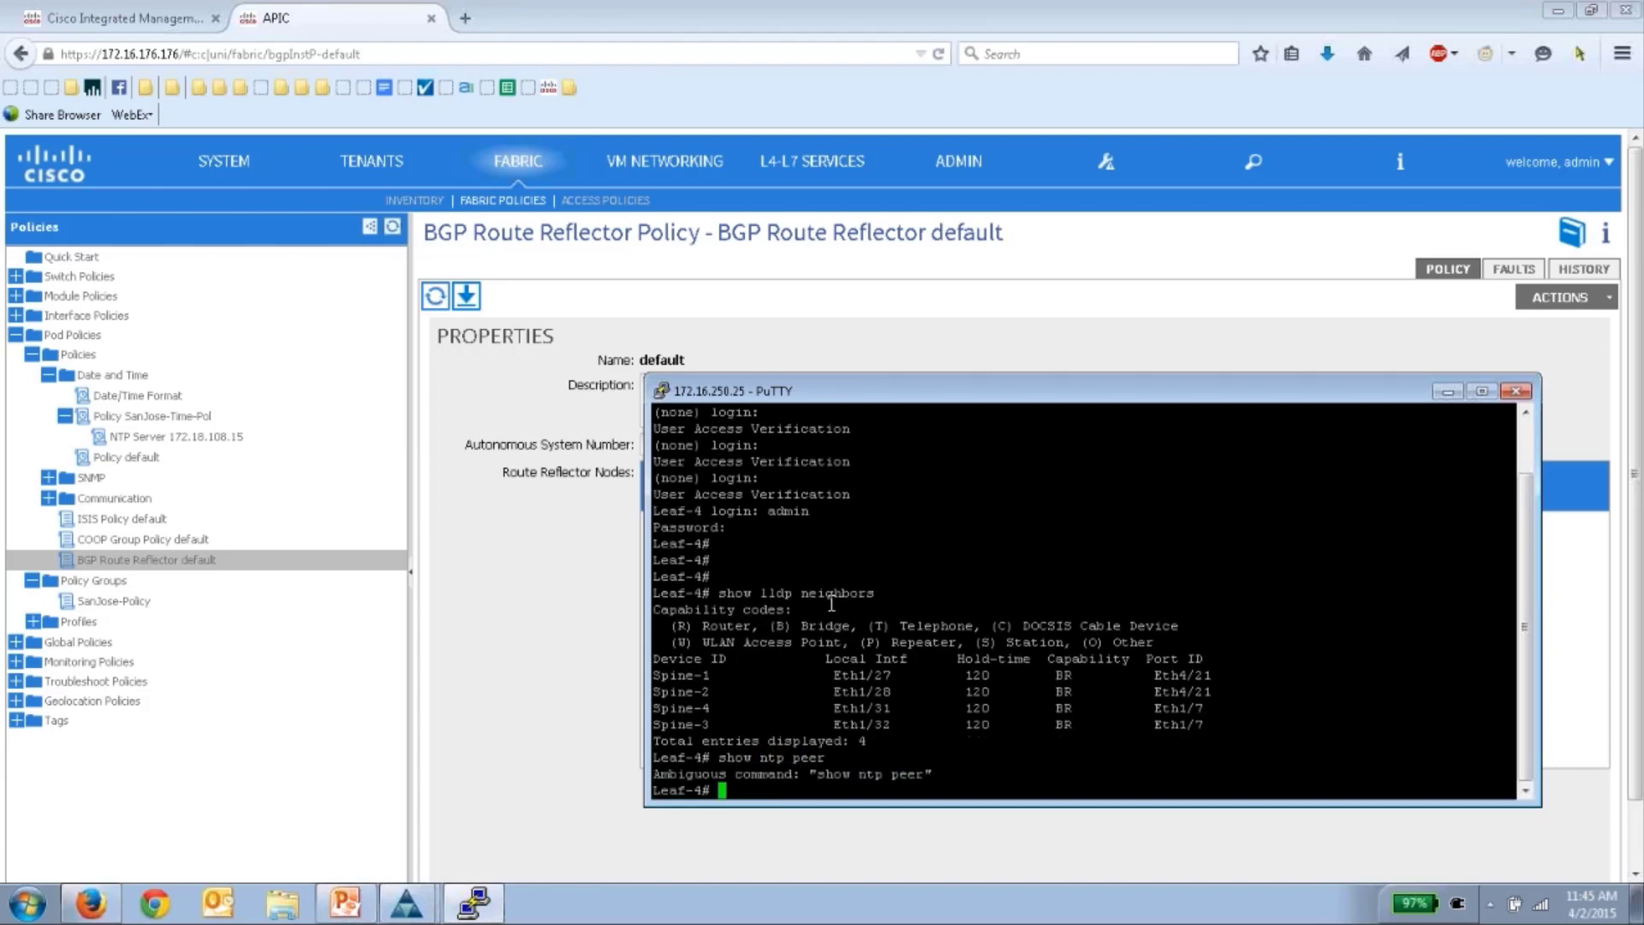
{"action": "type", "text": "show"}
{"action": "key", "text": "BackSpace"}
{"action": "key", "text": "BackSpace"}
{"action": "key", "text": "BackSpace"}
{"action": "key", "text": "BackSpace"}
{"action": "key", "text": "BackSpace"}
- Open a new SSH session to 172.16.176.176 and log in with the admin account
{"action": "left_click", "coordinate": [667, 399]}
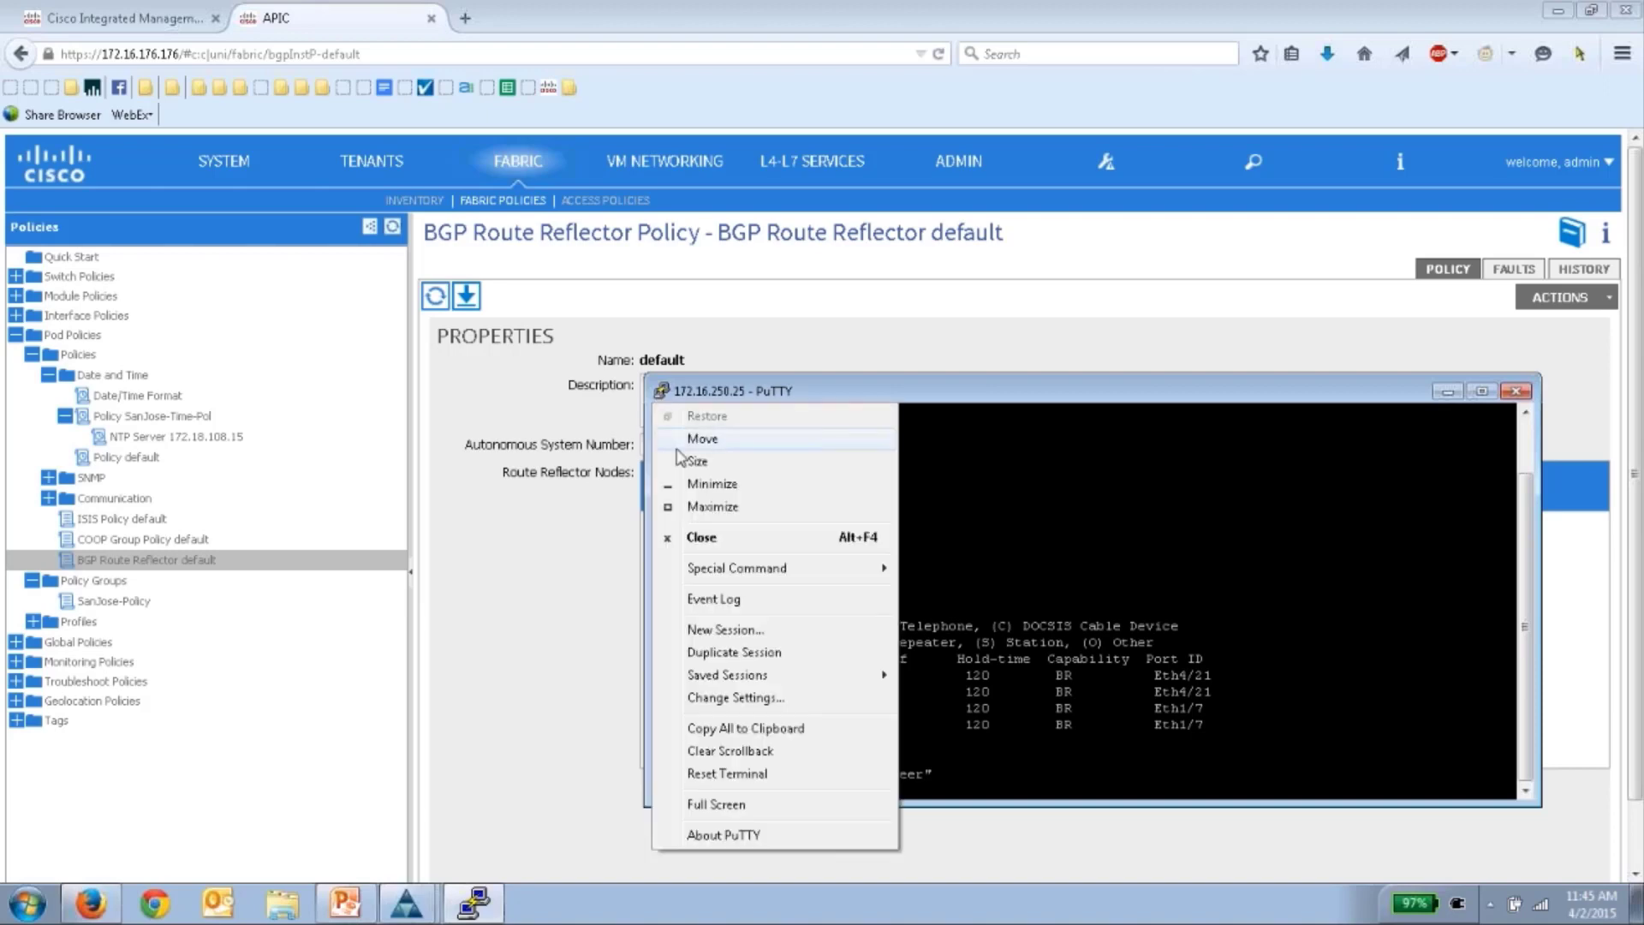
{"action": "left_click", "coordinate": [724, 628]}
{"action": "type", "text": "172.167"}
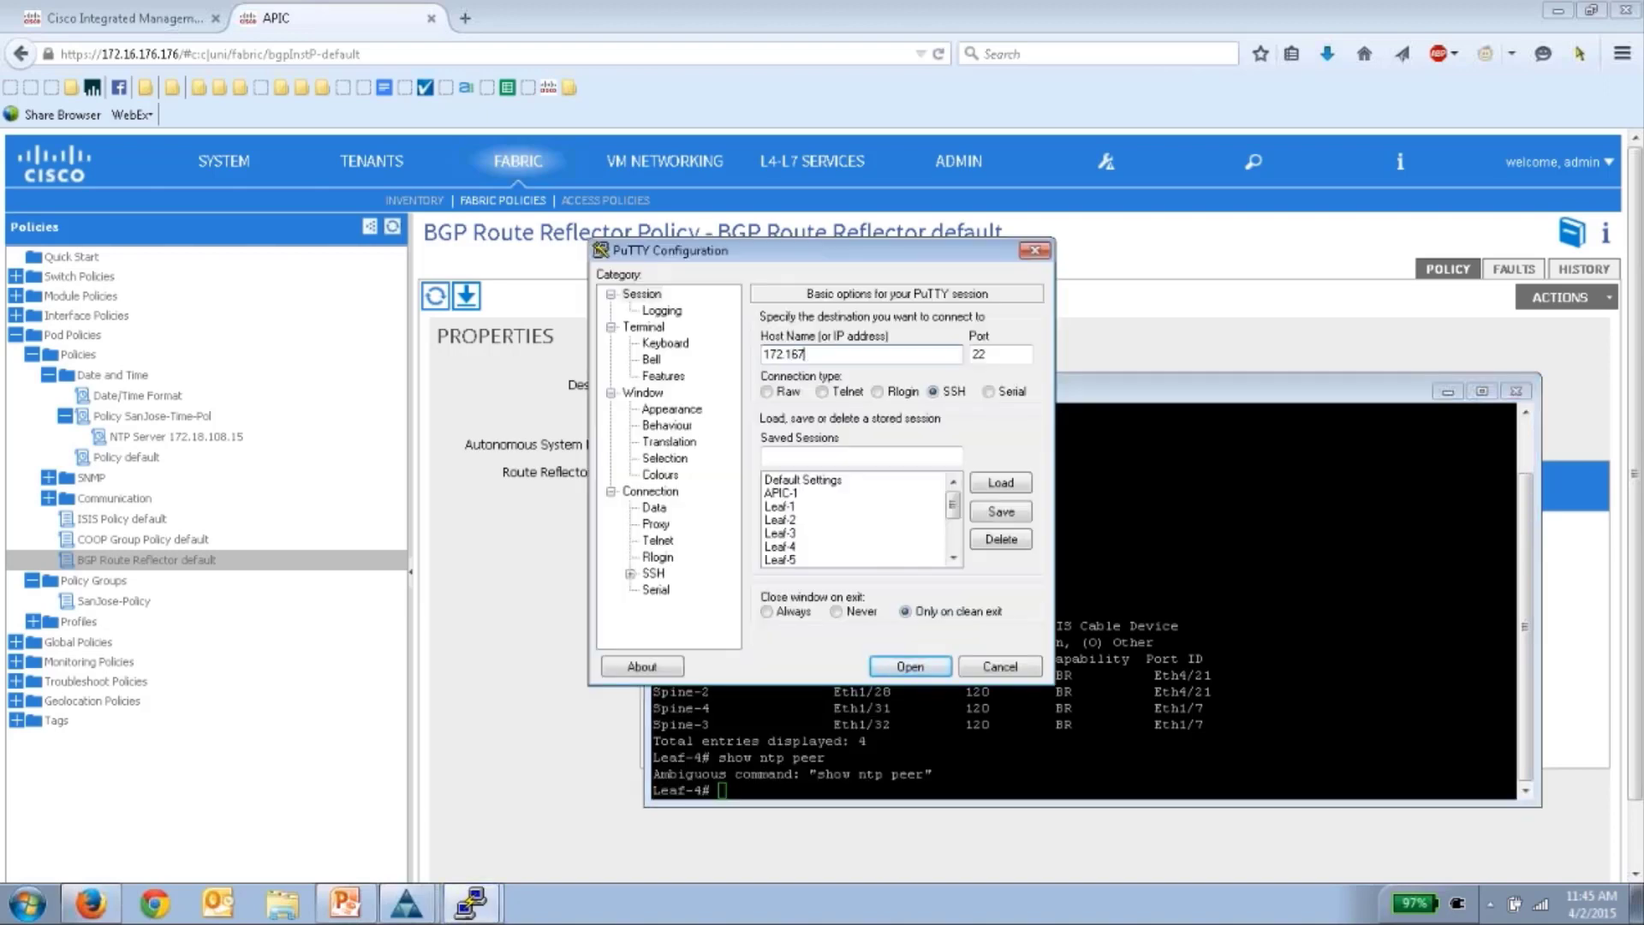
{"action": "key", "text": "BackSpace"}
{"action": "type", "text": ".176.176"}
{"action": "key", "text": "Return"}
{"action": "type", "text": "adm"}
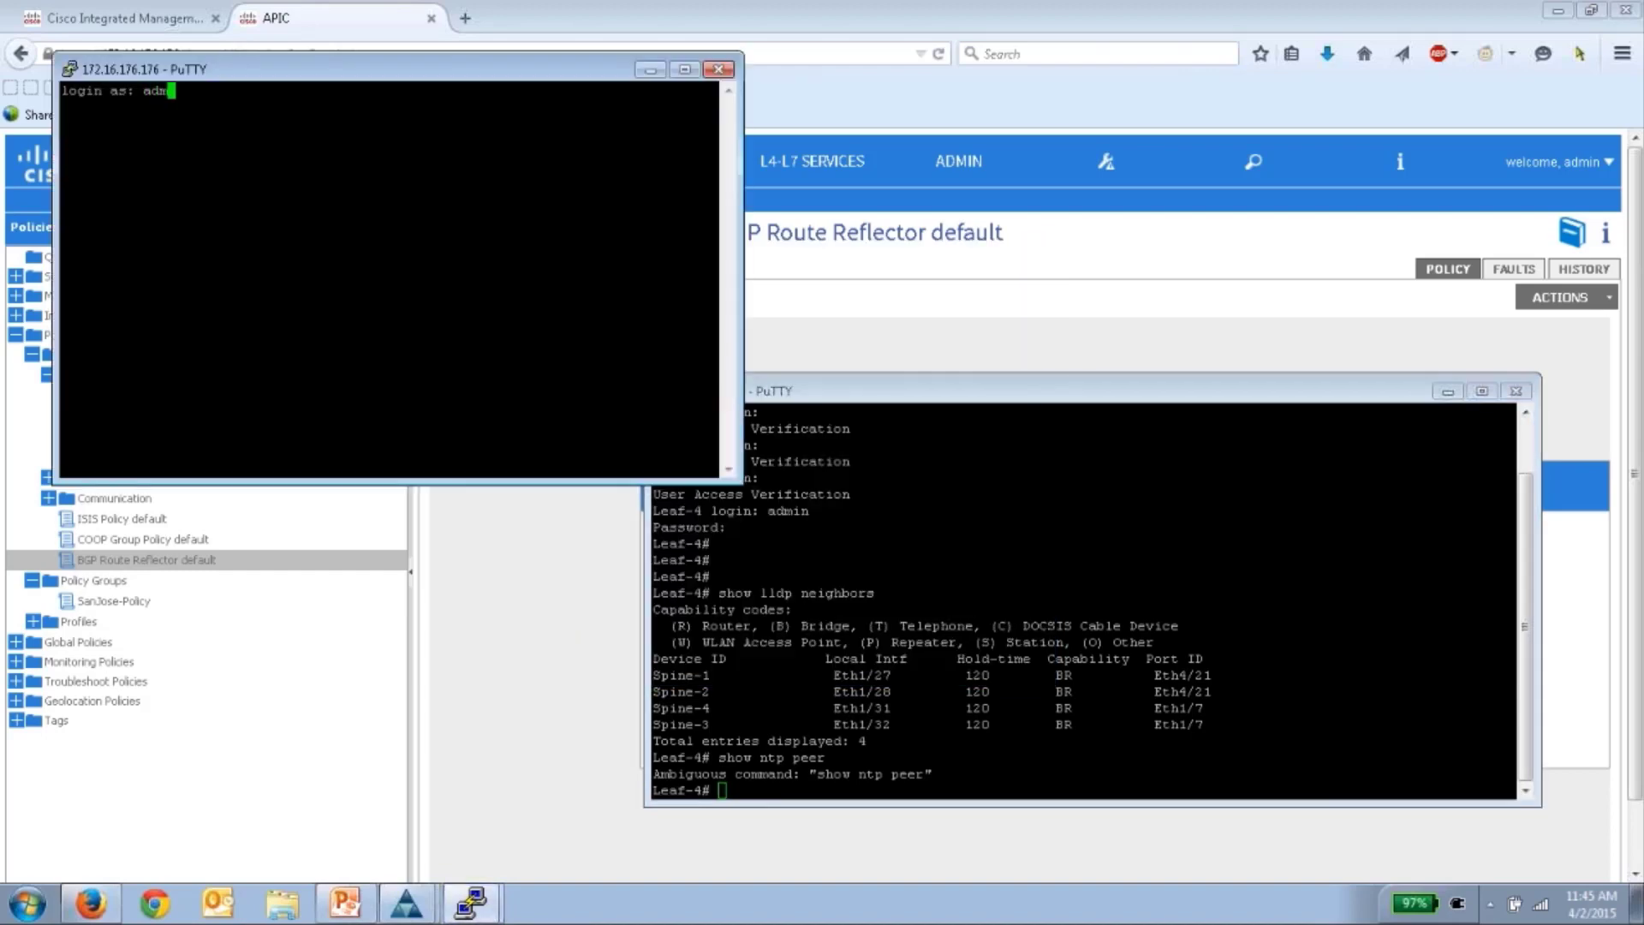
{"action": "type", "text": "in"}
{"action": "key", "text": "Return"}
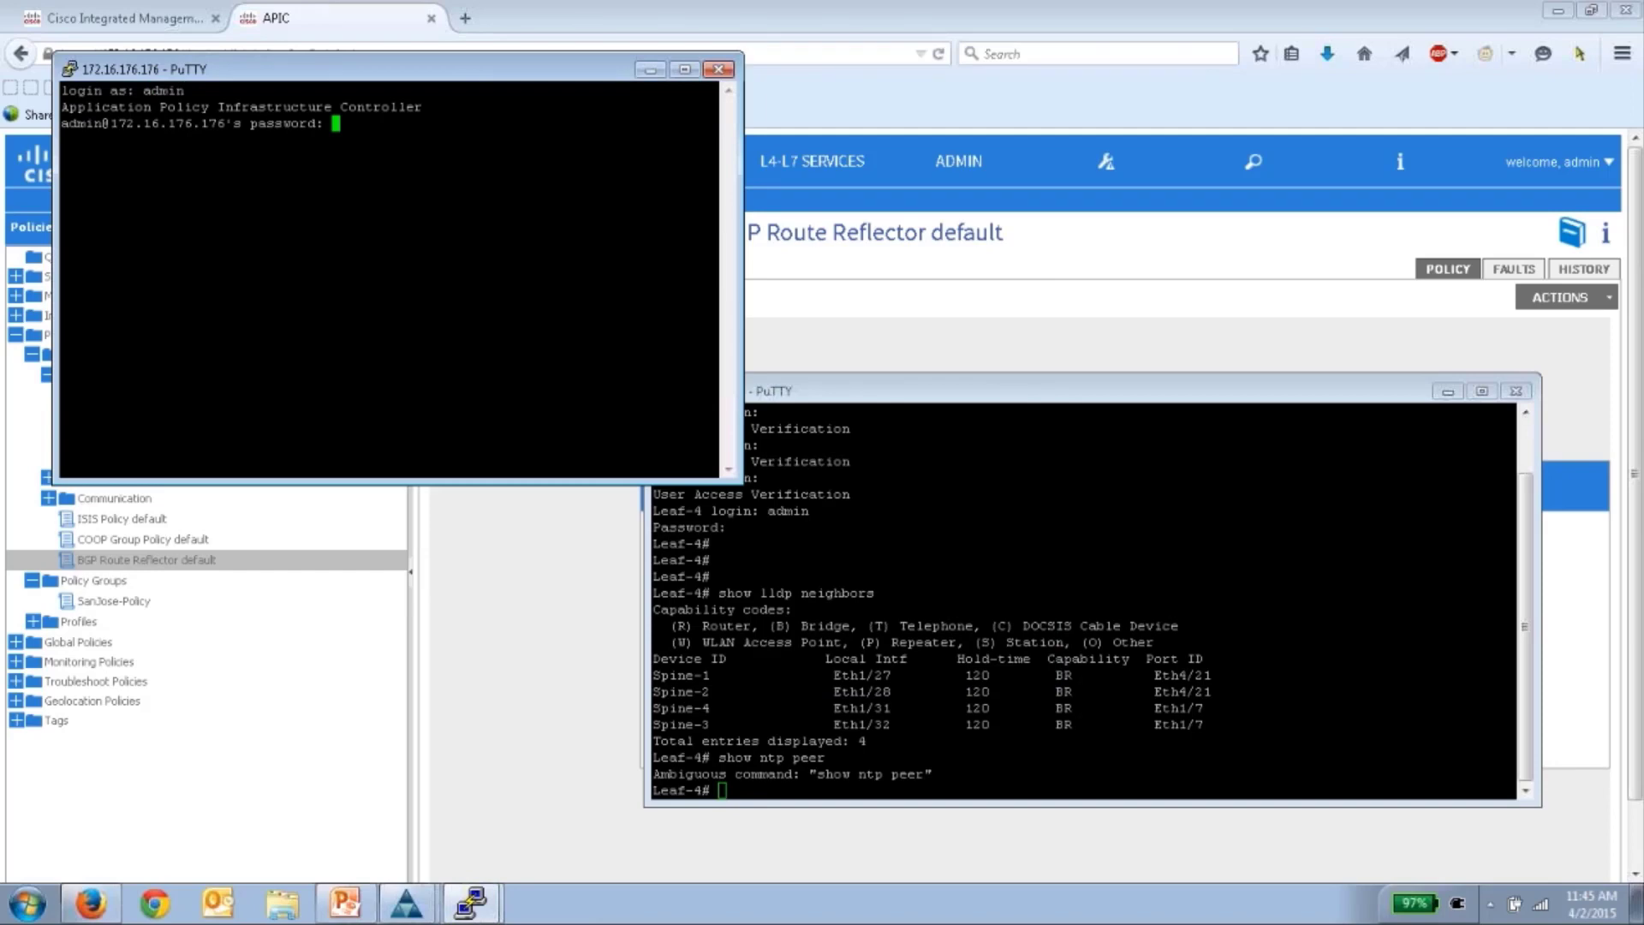
{"action": "key", "text": "Return"}
- Run ntpstat on 172.16.176.176, then minimize it and move Leaf-4 lower
{"action": "left_click_drag", "start_coordinate": [389, 53], "coordinate": [826, 412]}
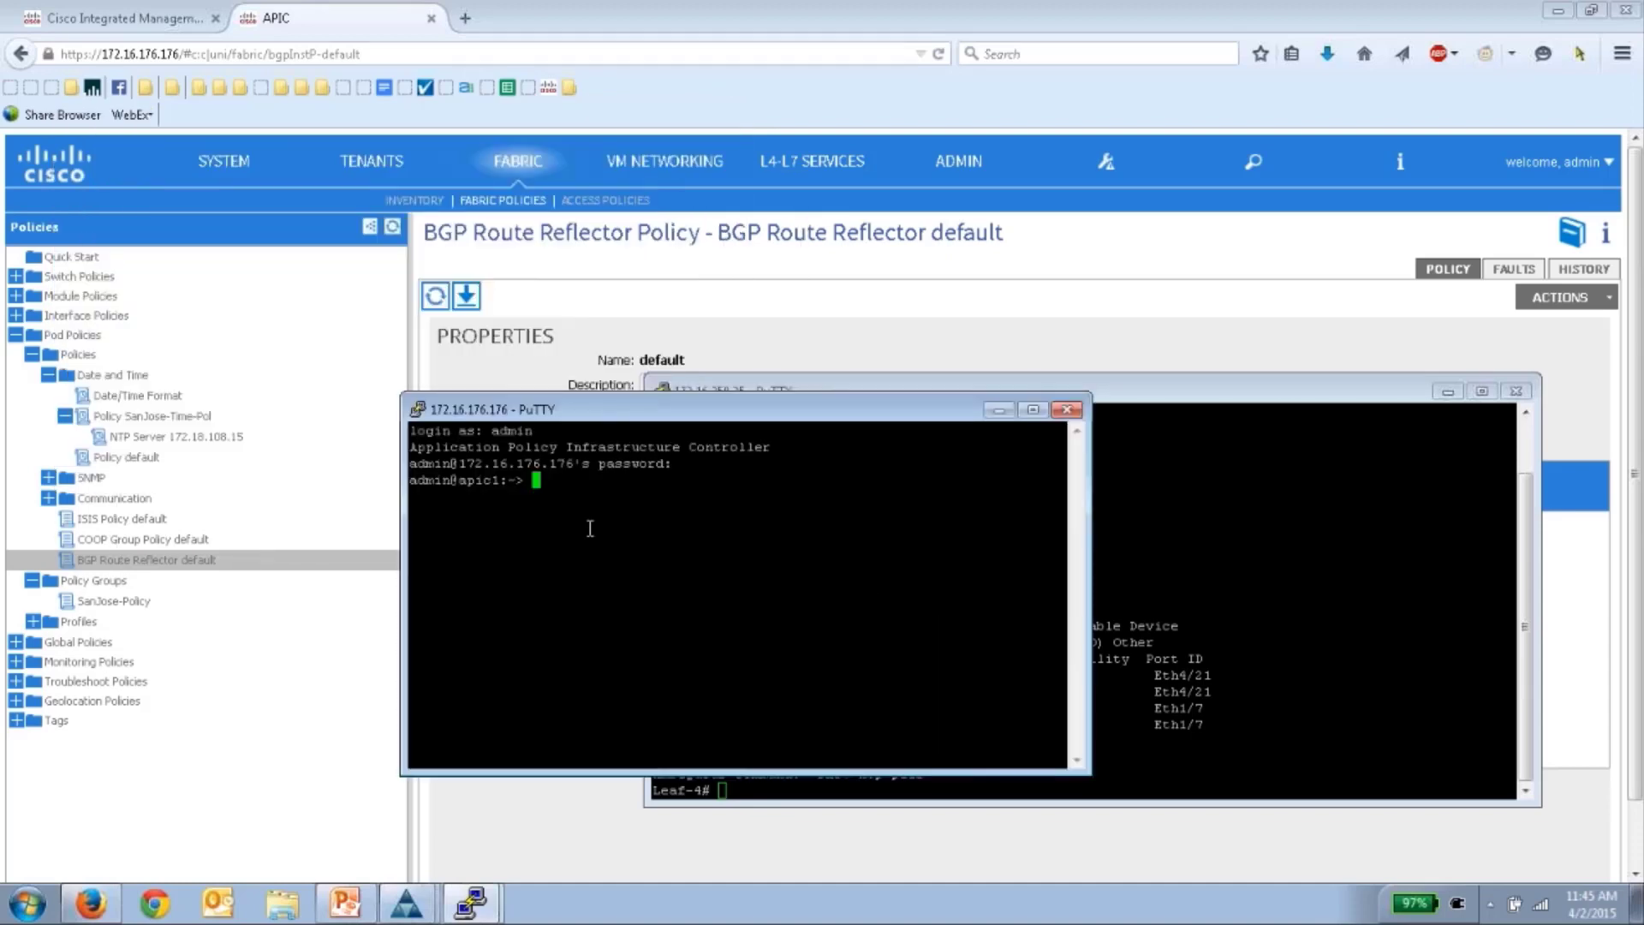
{"action": "type", "text": "ntpstat"}
{"action": "key", "text": "Return"}
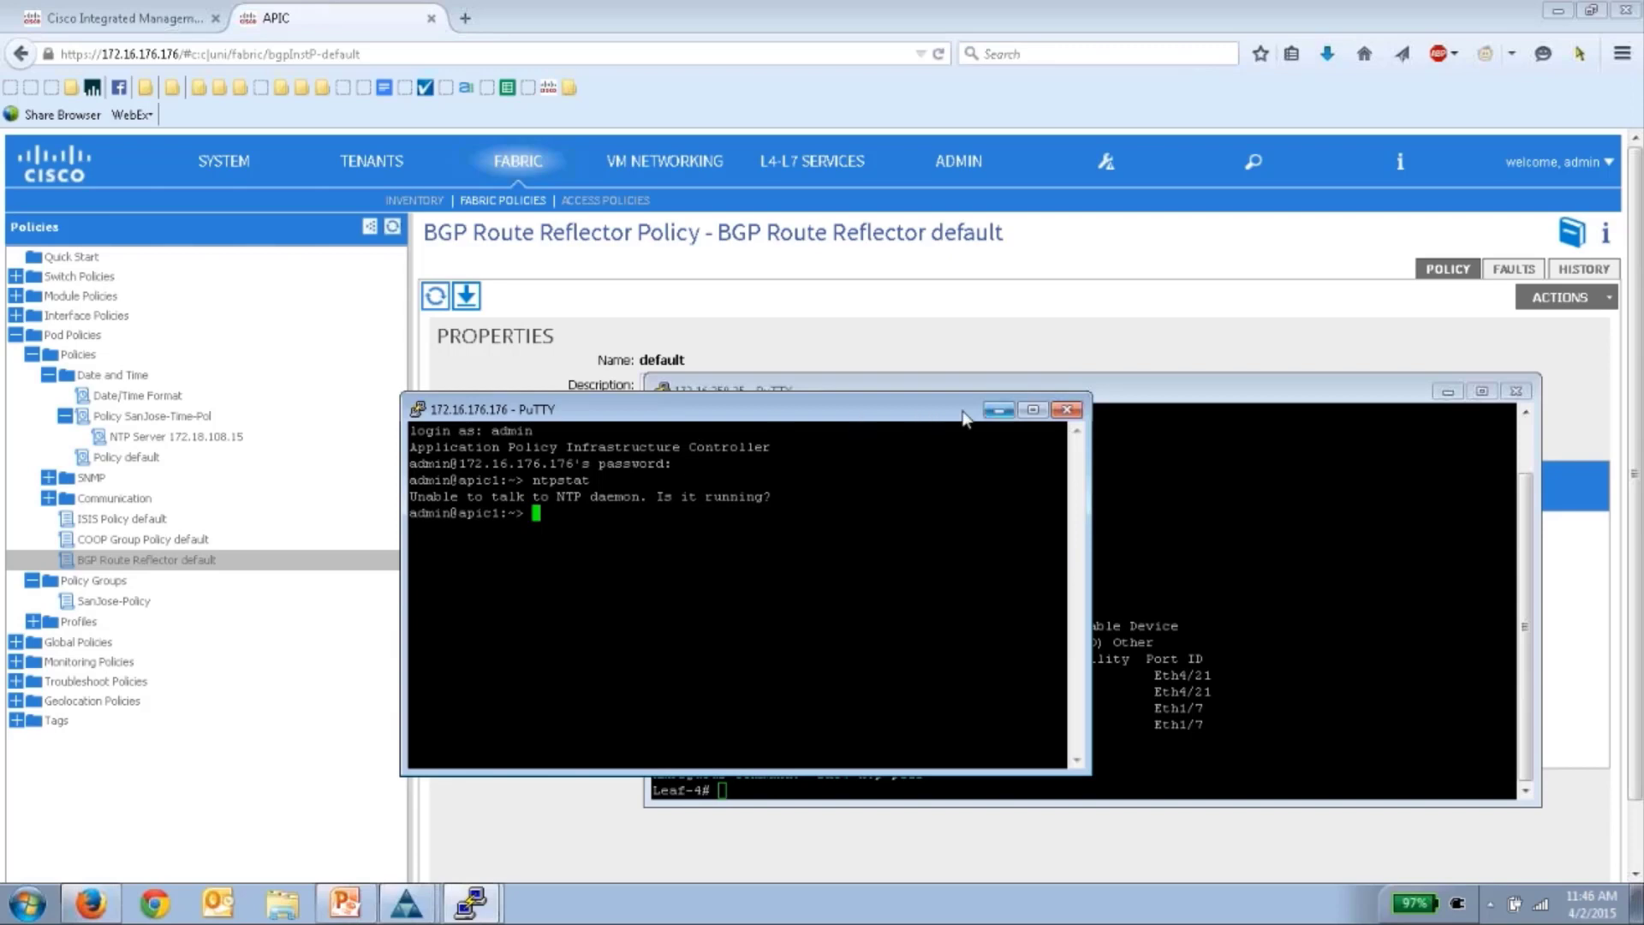
{"action": "left_click", "coordinate": [999, 410]}
{"action": "left_click_drag", "start_coordinate": [1071, 396], "coordinate": [1070, 485]}
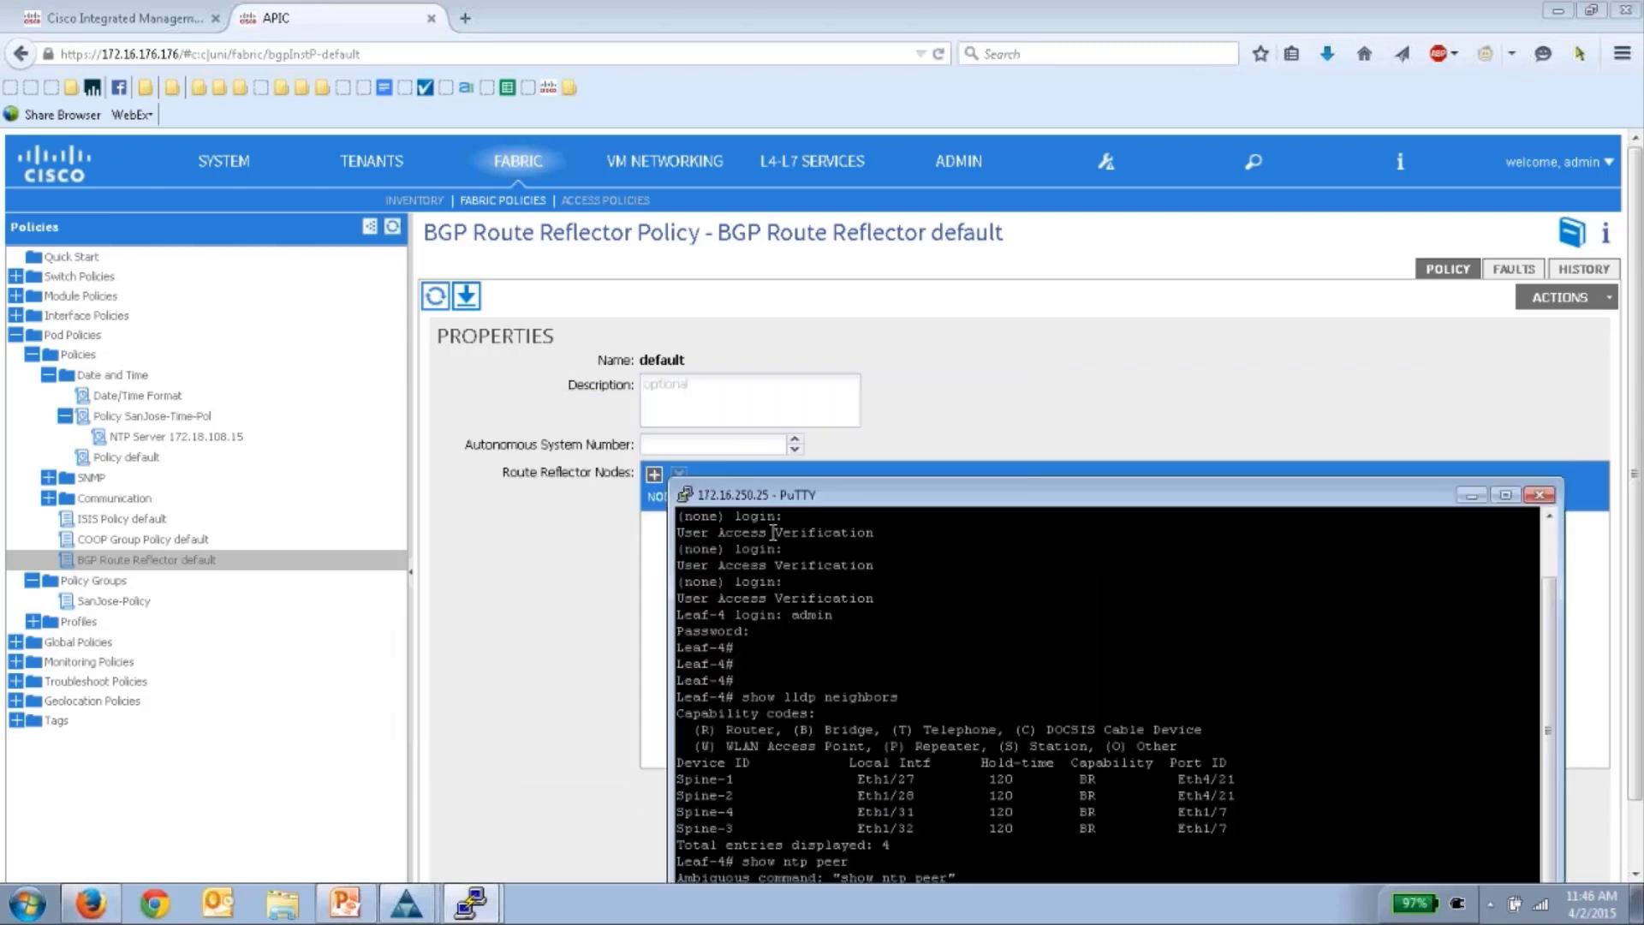
- Return to APIC and go to ADMIN > IMPORT/EXPORT
{"action": "left_click", "coordinate": [655, 541]}
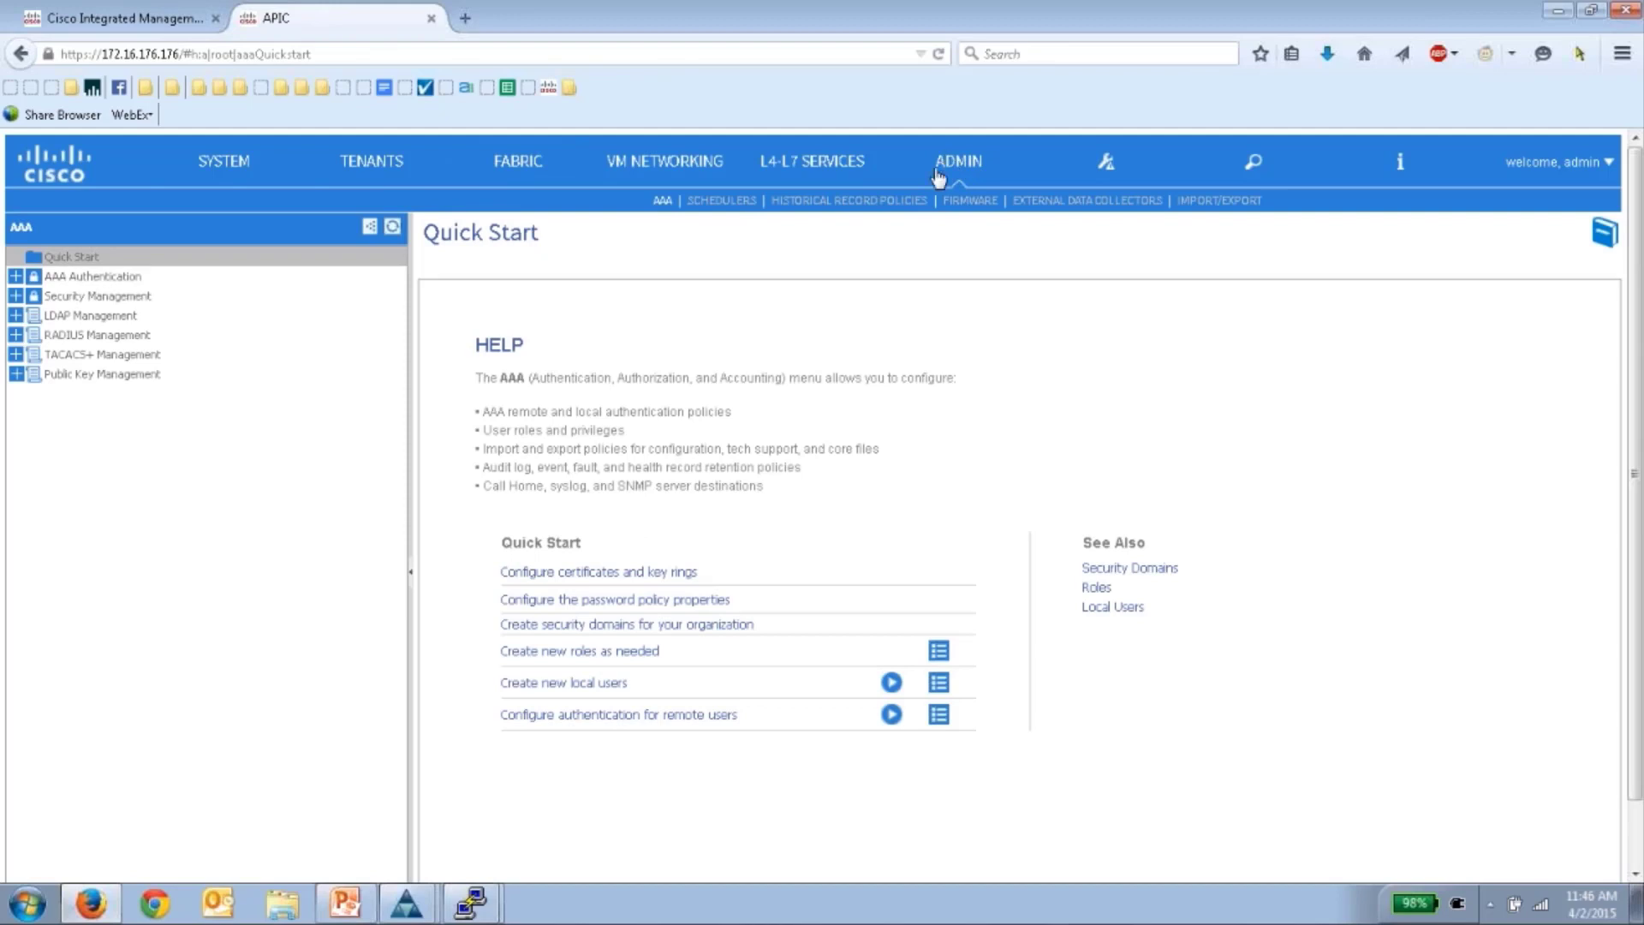
{"action": "left_click", "coordinate": [952, 161]}
{"action": "left_click", "coordinate": [1217, 203]}
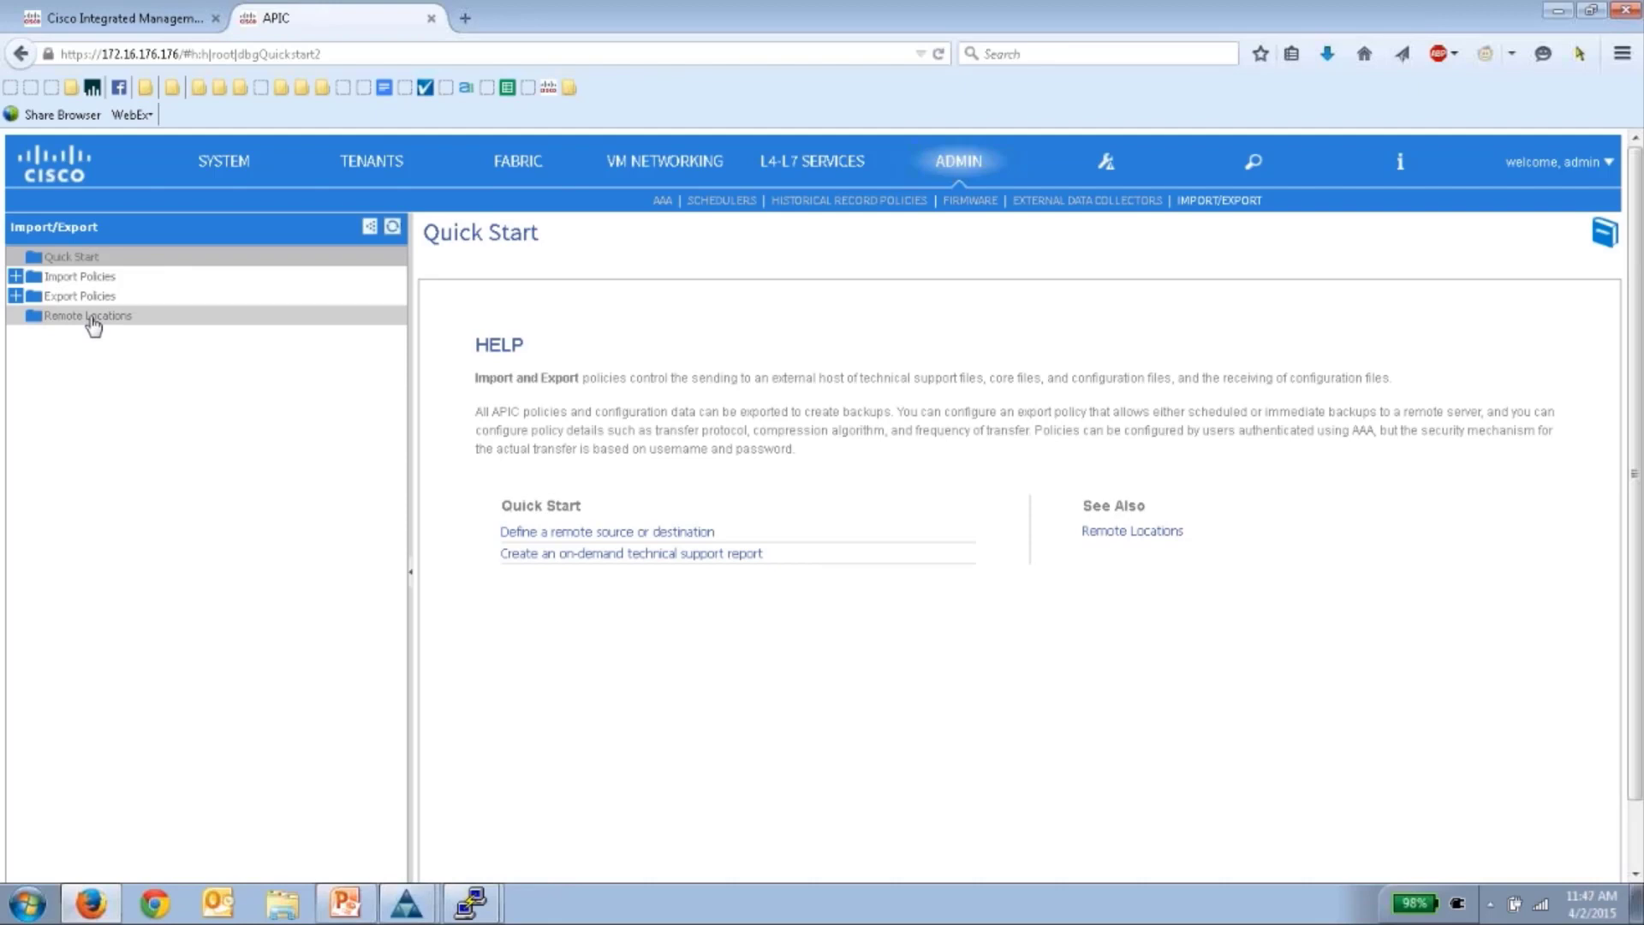
- Create remote location sanJose-ftp at host 172.16.175.34 using the ftp protocol
{"action": "left_click", "coordinate": [91, 317]}
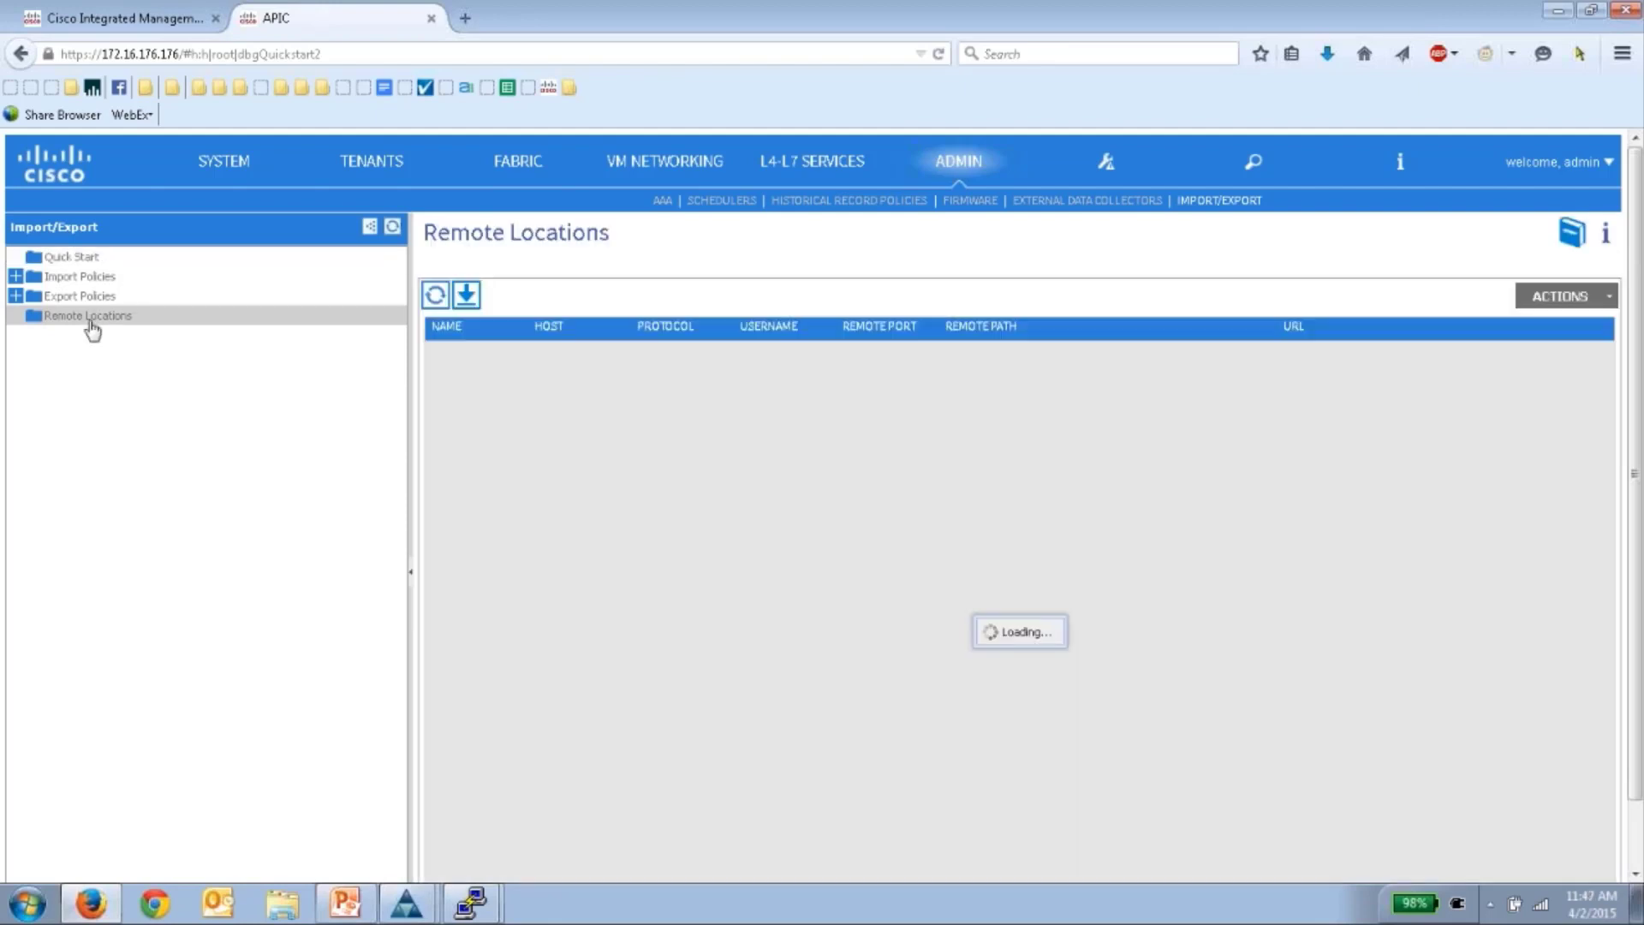
{"action": "right_click", "coordinate": [89, 318]}
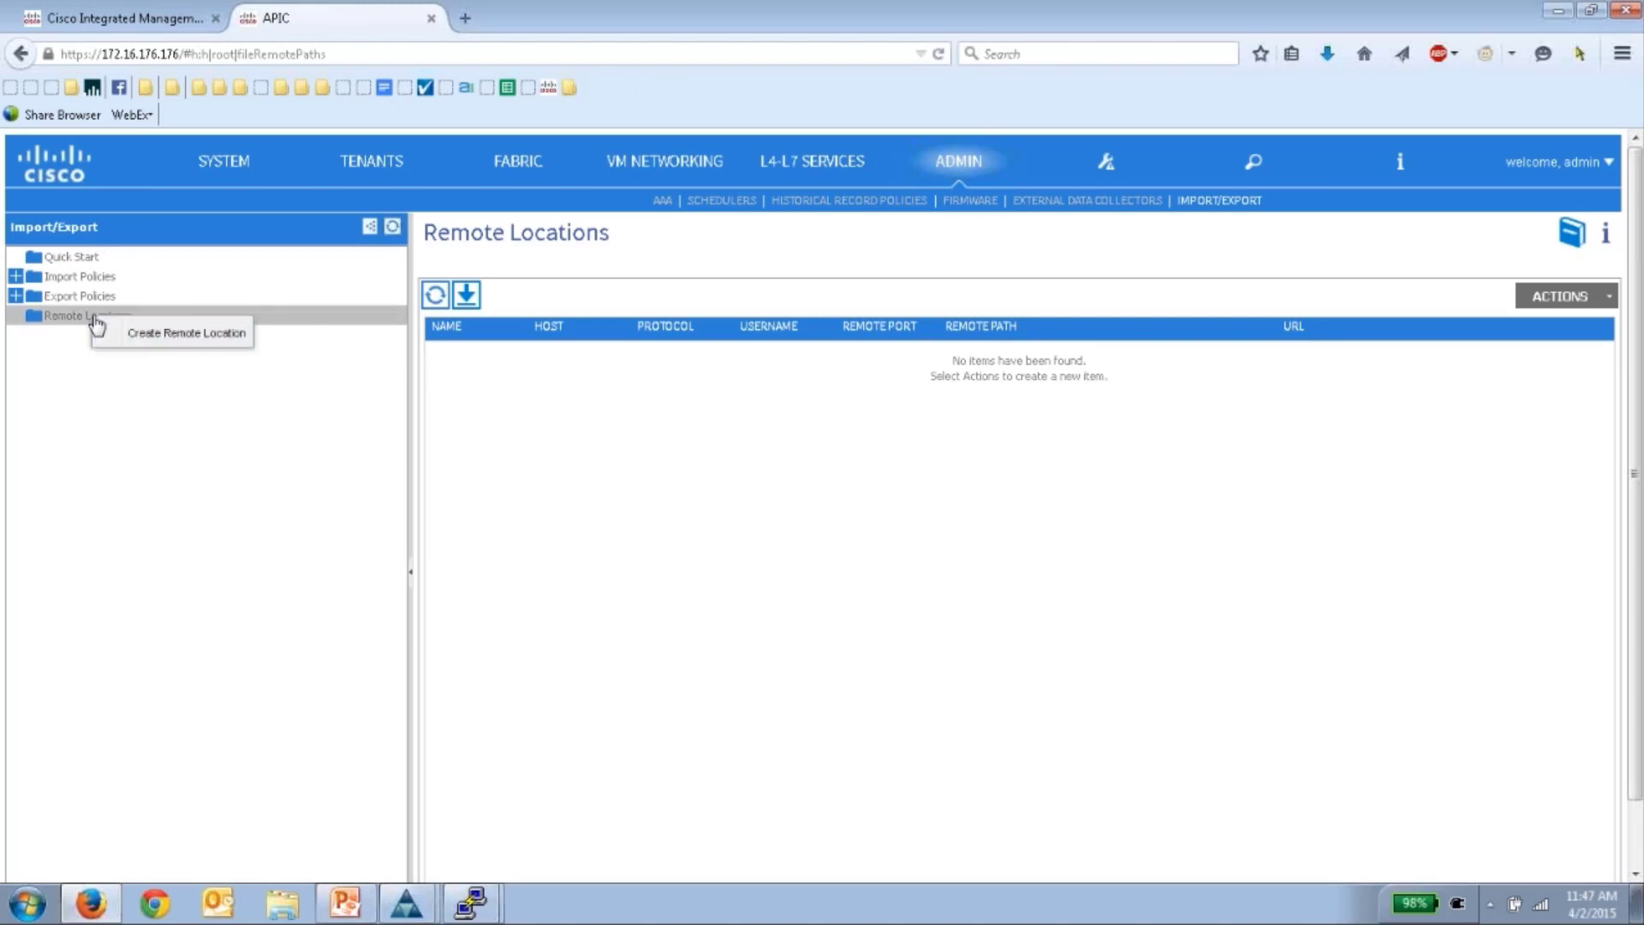
{"action": "left_click", "coordinate": [165, 337]}
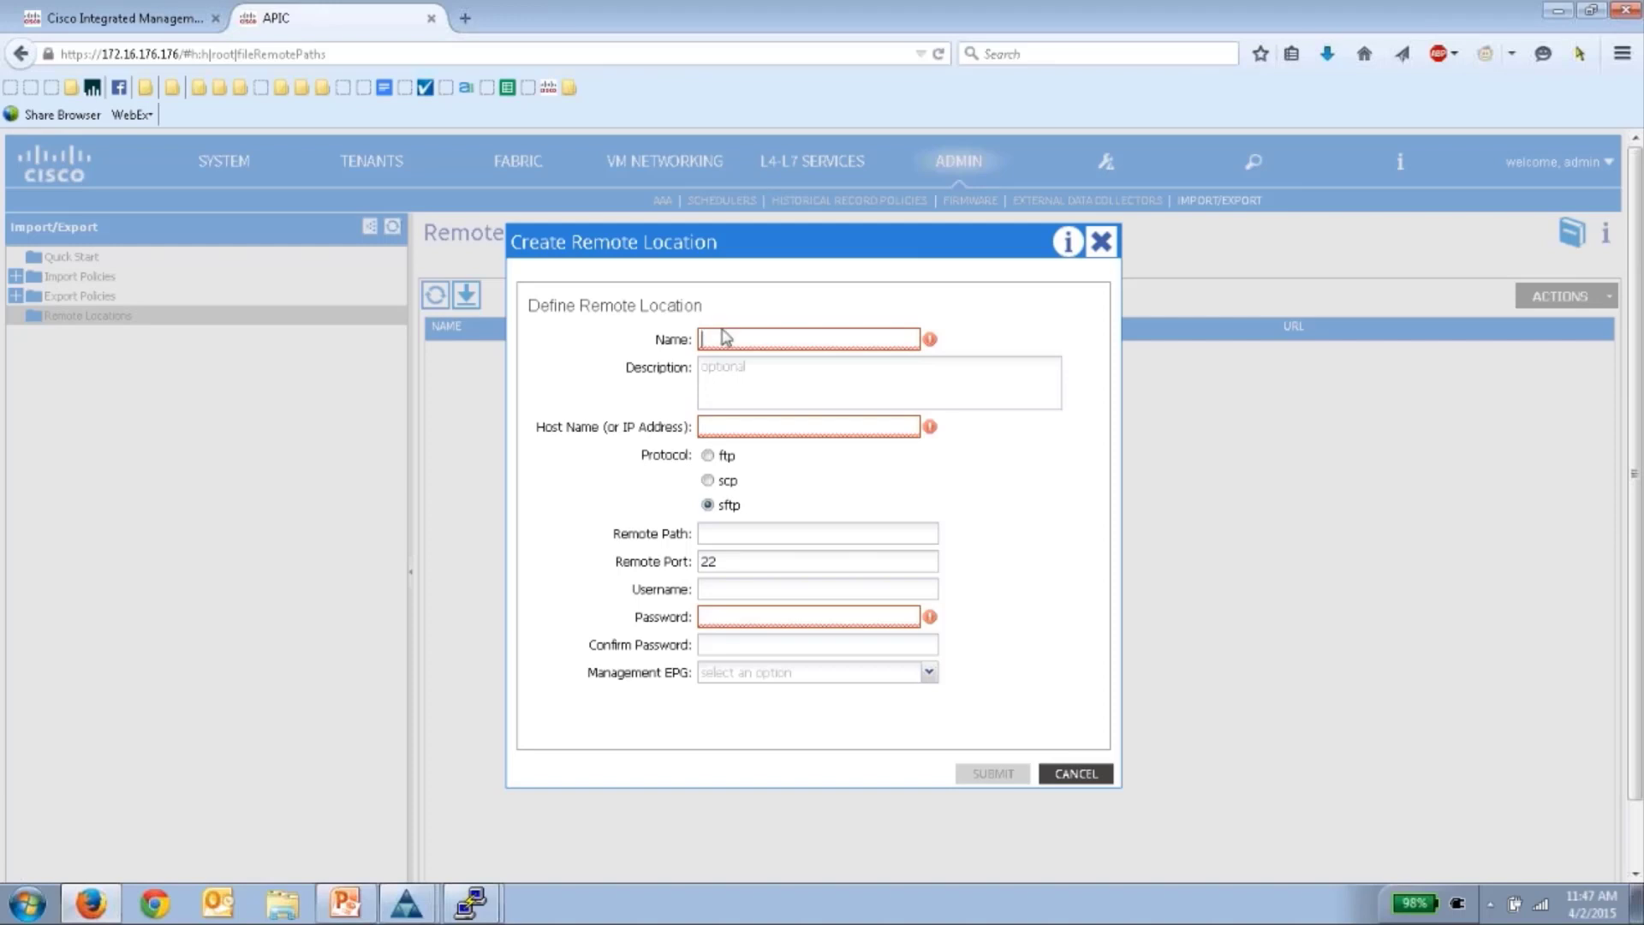
{"action": "type", "text": "sanJose-ftp"}
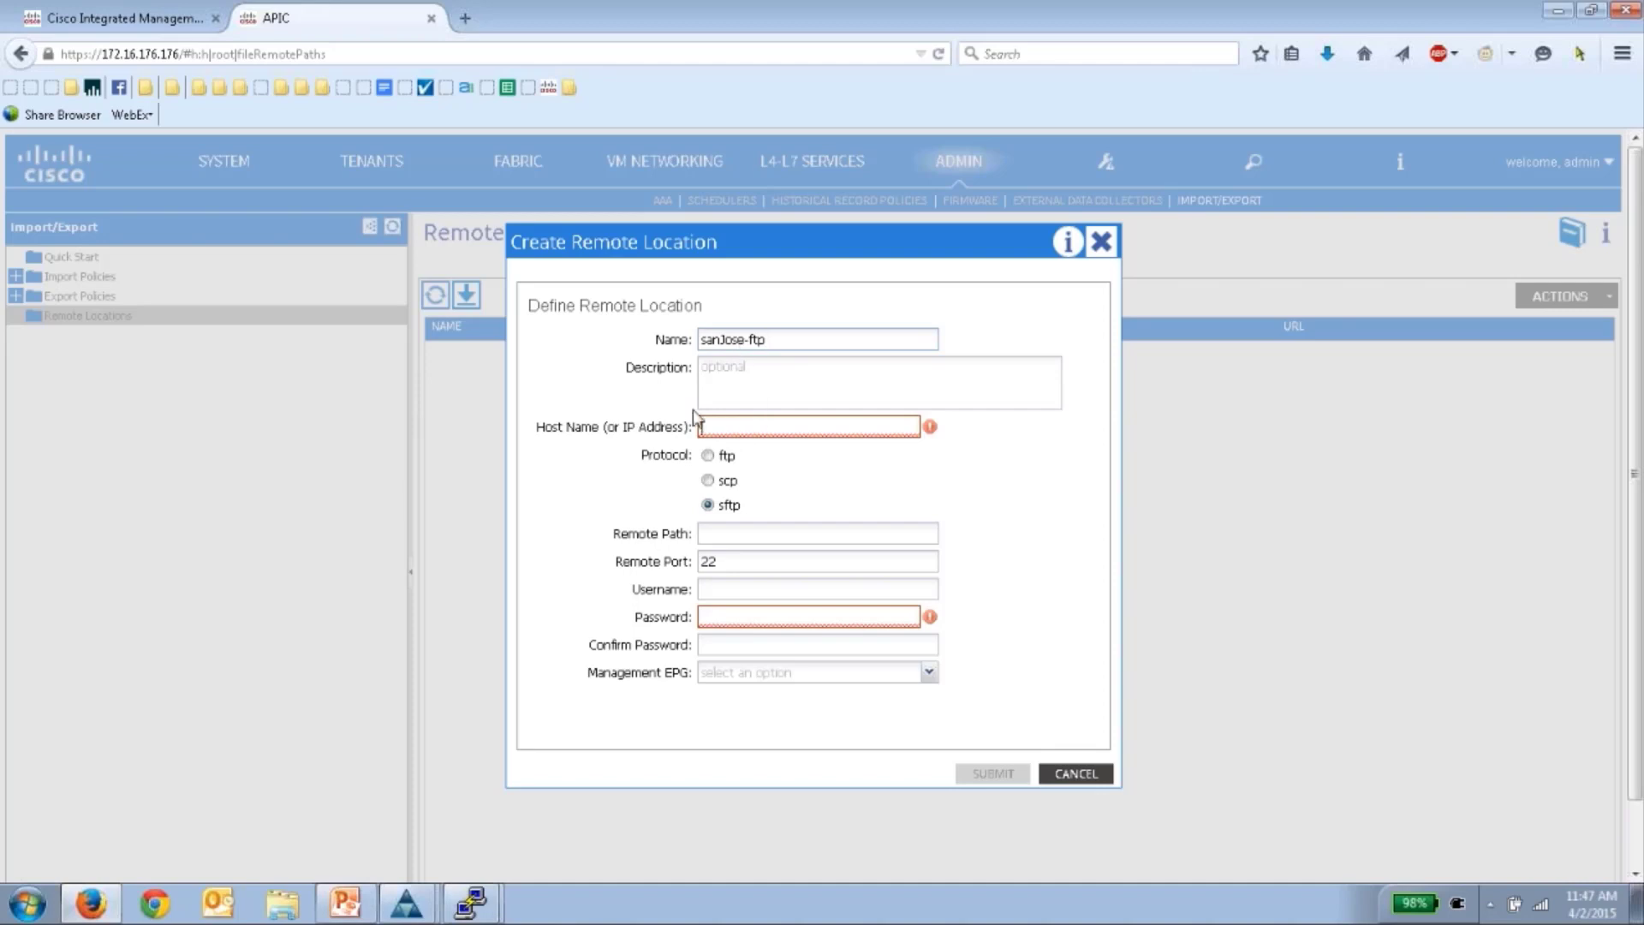
{"action": "type", "text": "172.16.17"}
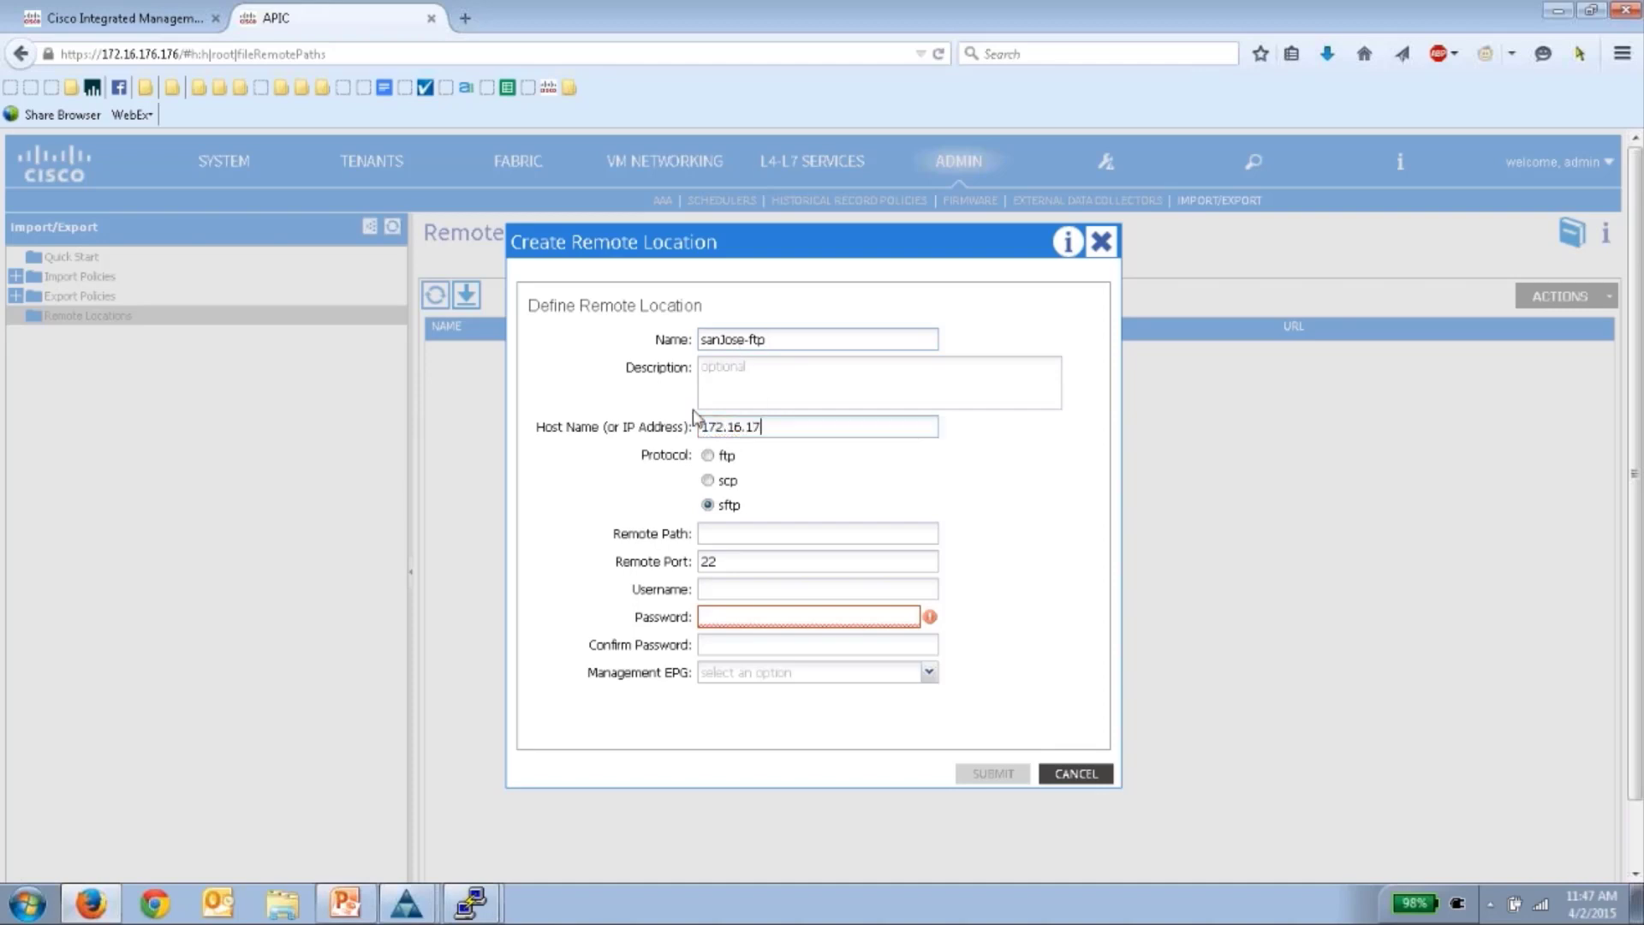
{"action": "type", "text": "5.34"}
{"action": "left_click", "coordinate": [708, 455]}
{"action": "left_click", "coordinate": [724, 532]}
- Enter the FTP username and password, choose the default out-of-band EPG, and submit
{"action": "left_click", "coordinate": [736, 587]}
{"action": "key", "text": "Tab"}
{"action": "type", "text": "123"}
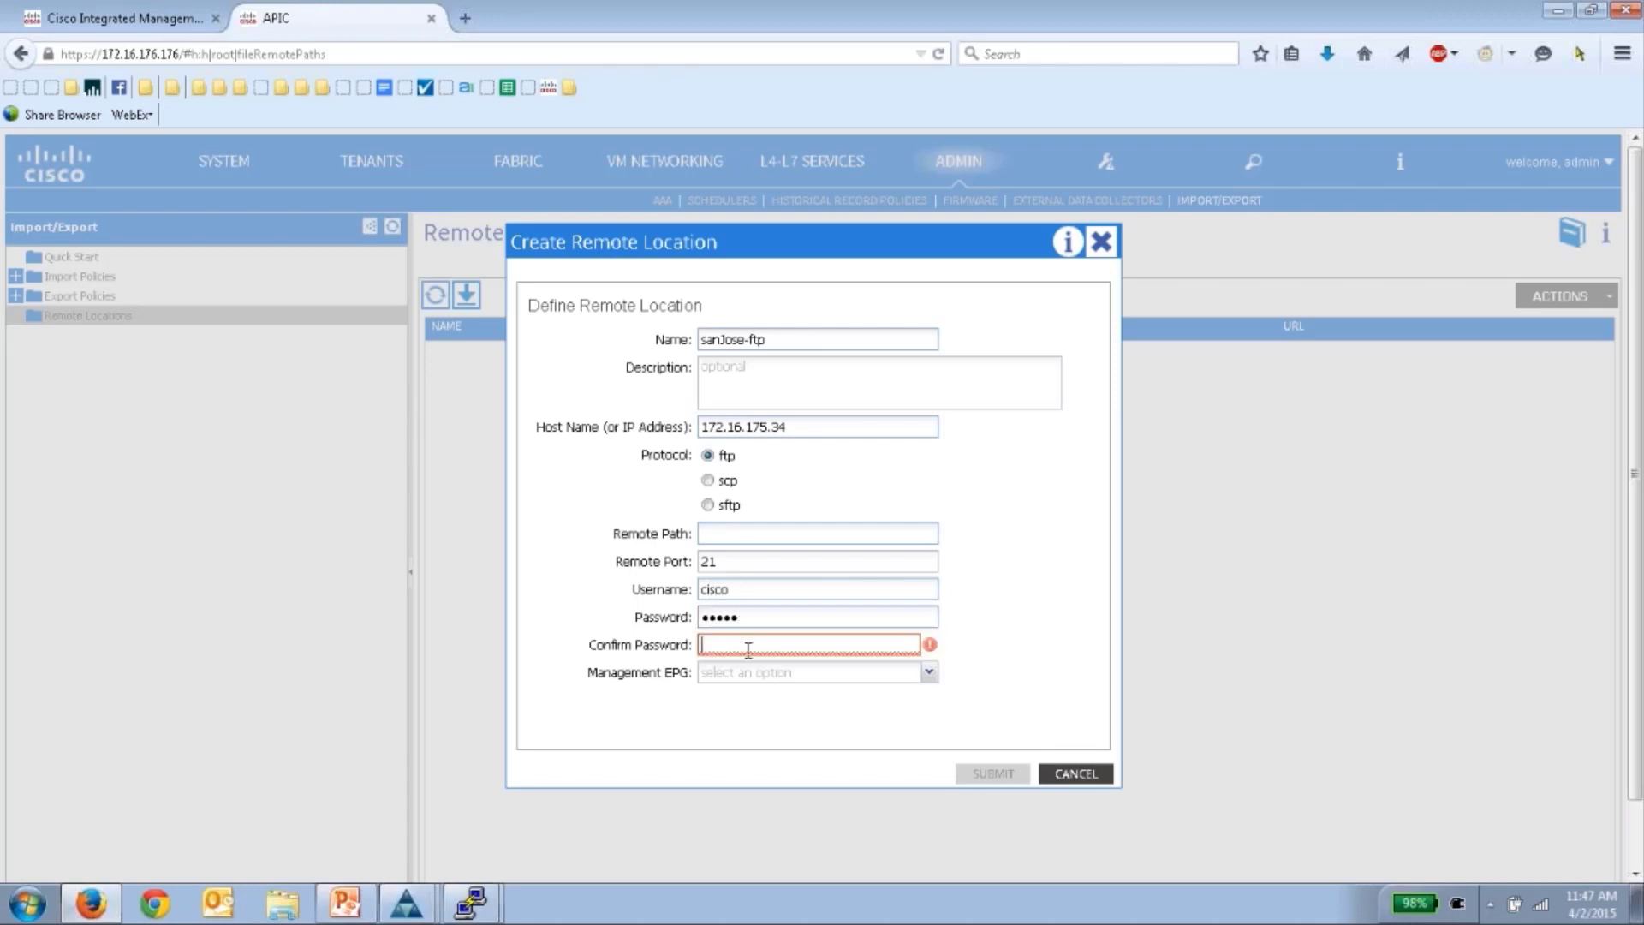
{"action": "type", "text": "12345"}
{"action": "left_click", "coordinate": [775, 673]}
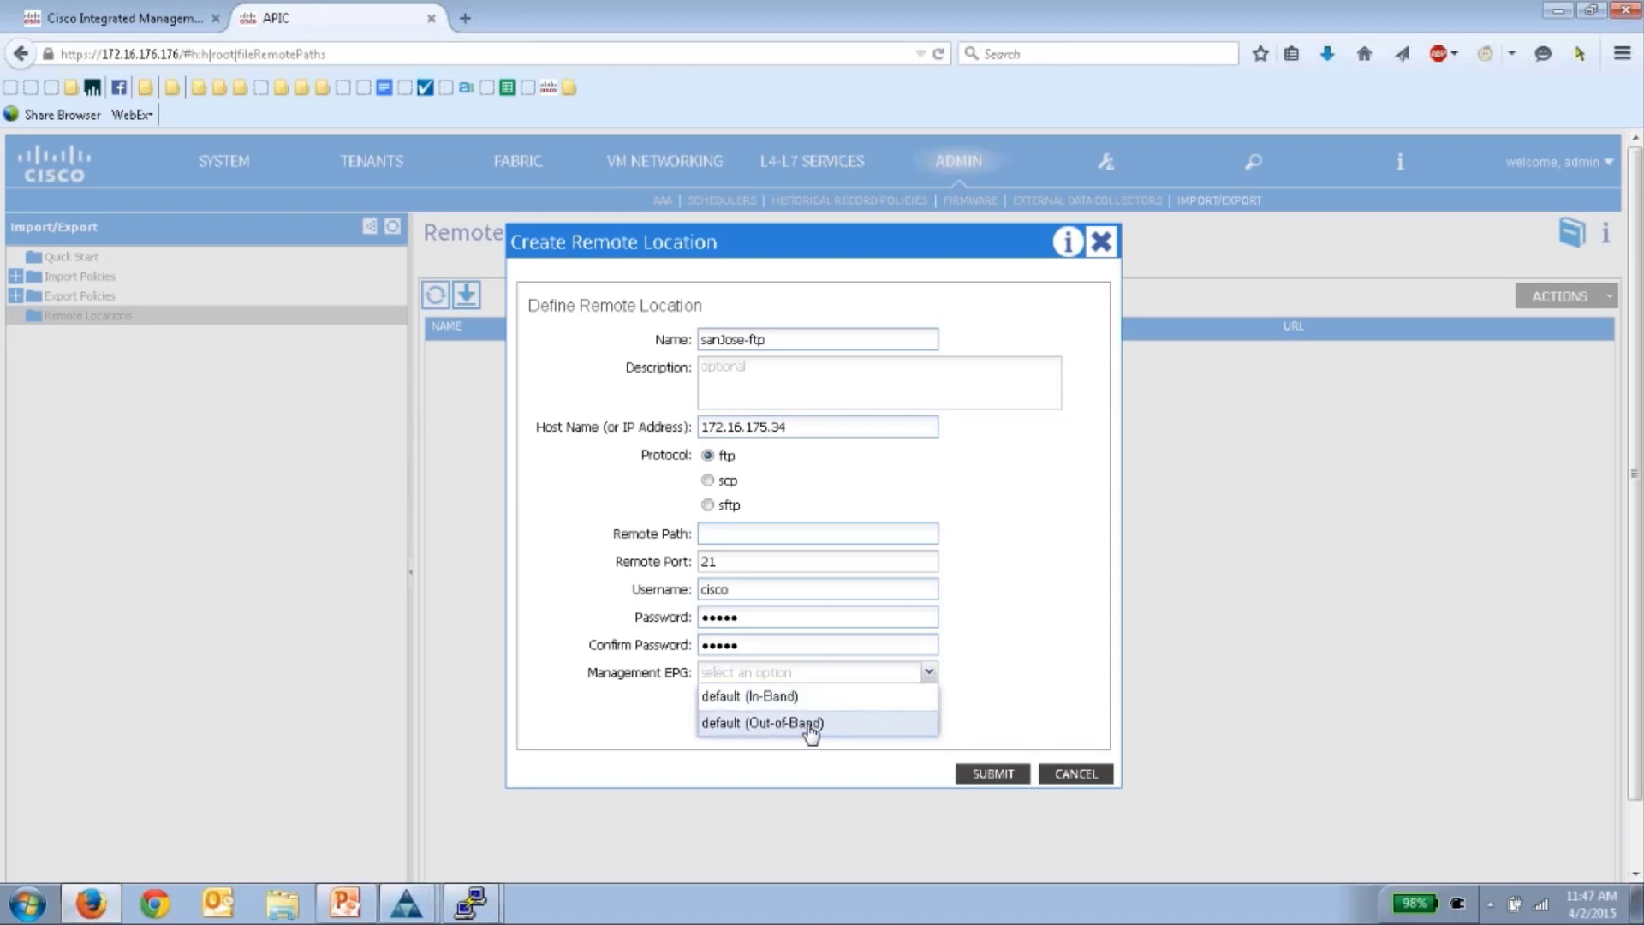
{"action": "left_click", "coordinate": [801, 727]}
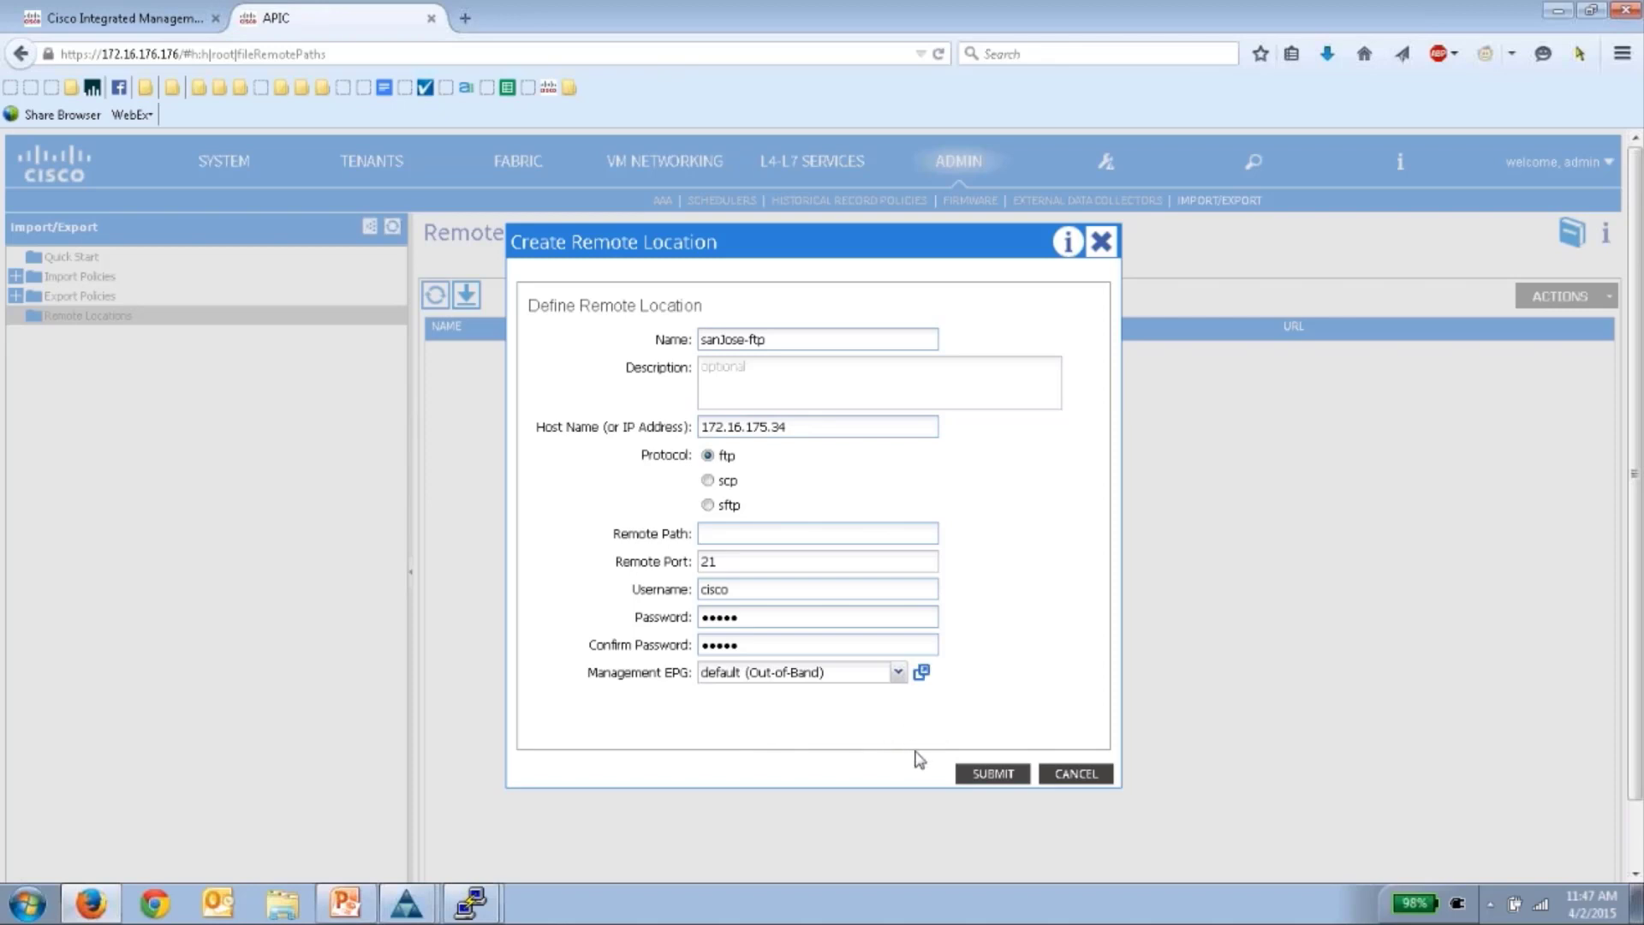
{"action": "left_click", "coordinate": [995, 774]}
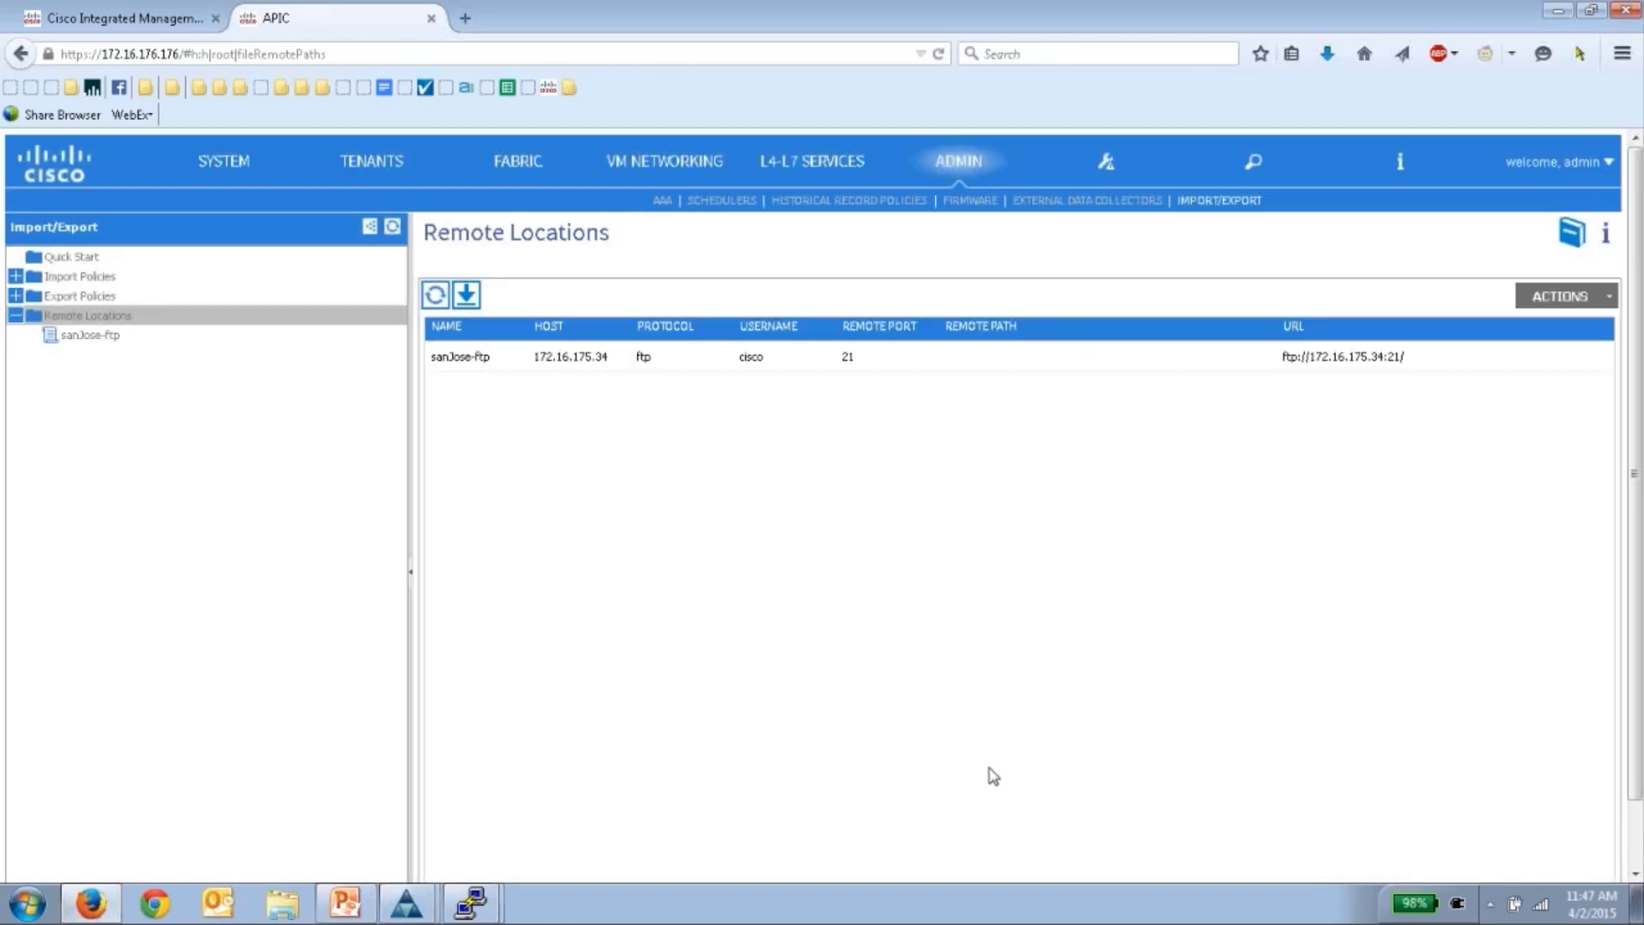
- Review the sanJose-ftp properties, then open Export Policies > Configuration
{"action": "left_click", "coordinate": [110, 337]}
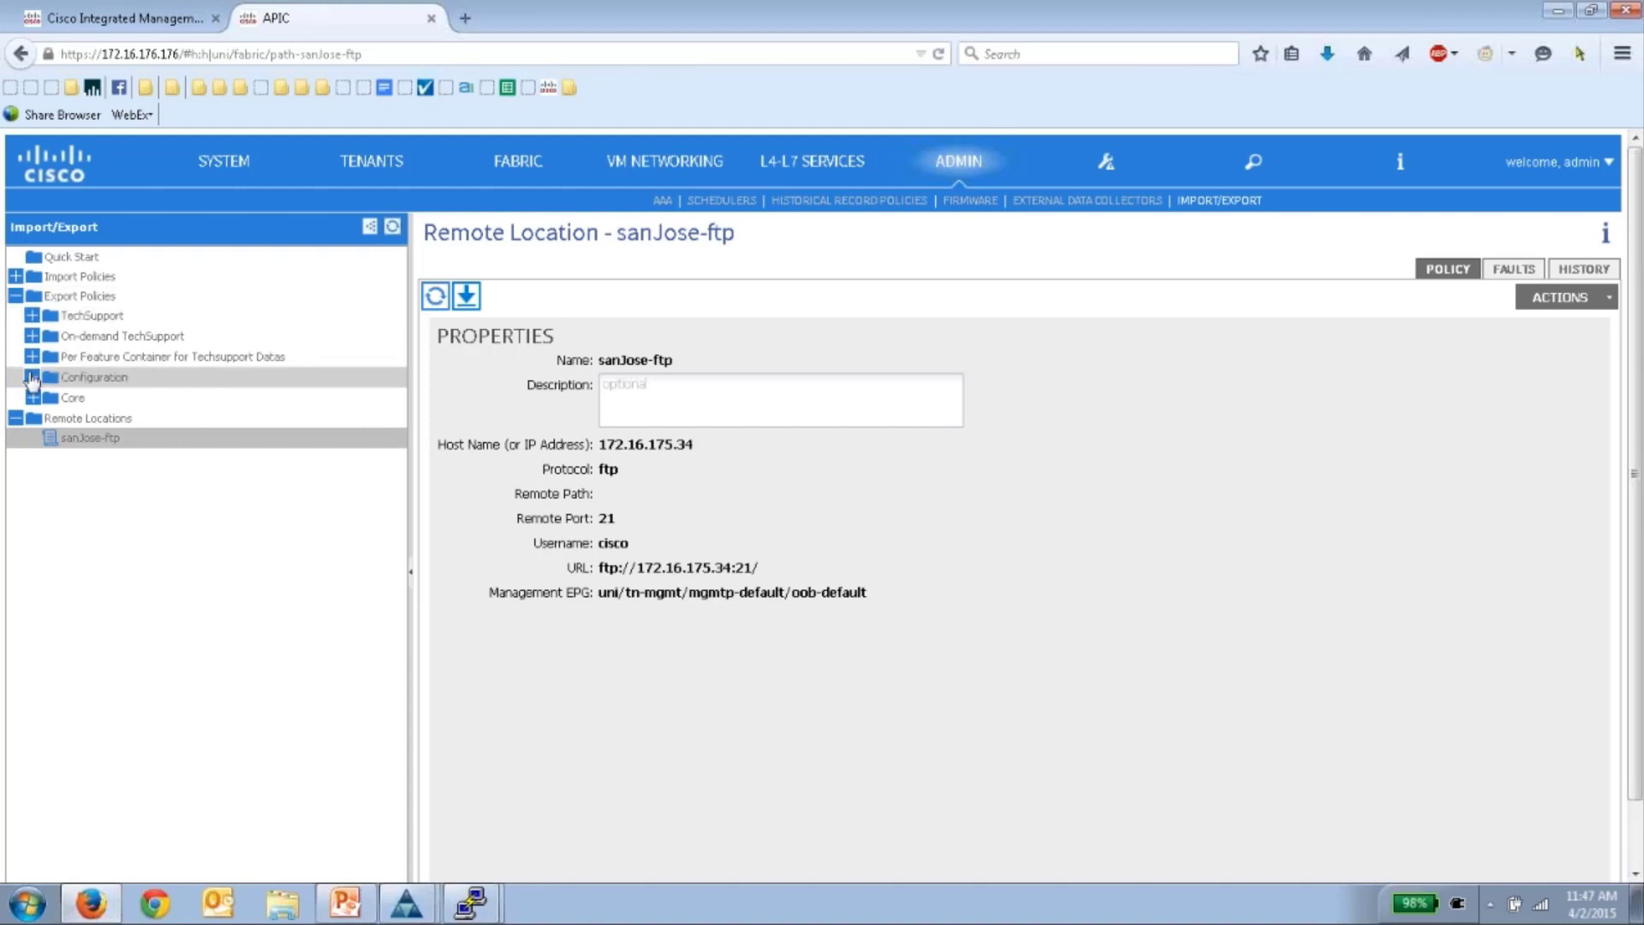
{"action": "left_click", "coordinate": [32, 378]}
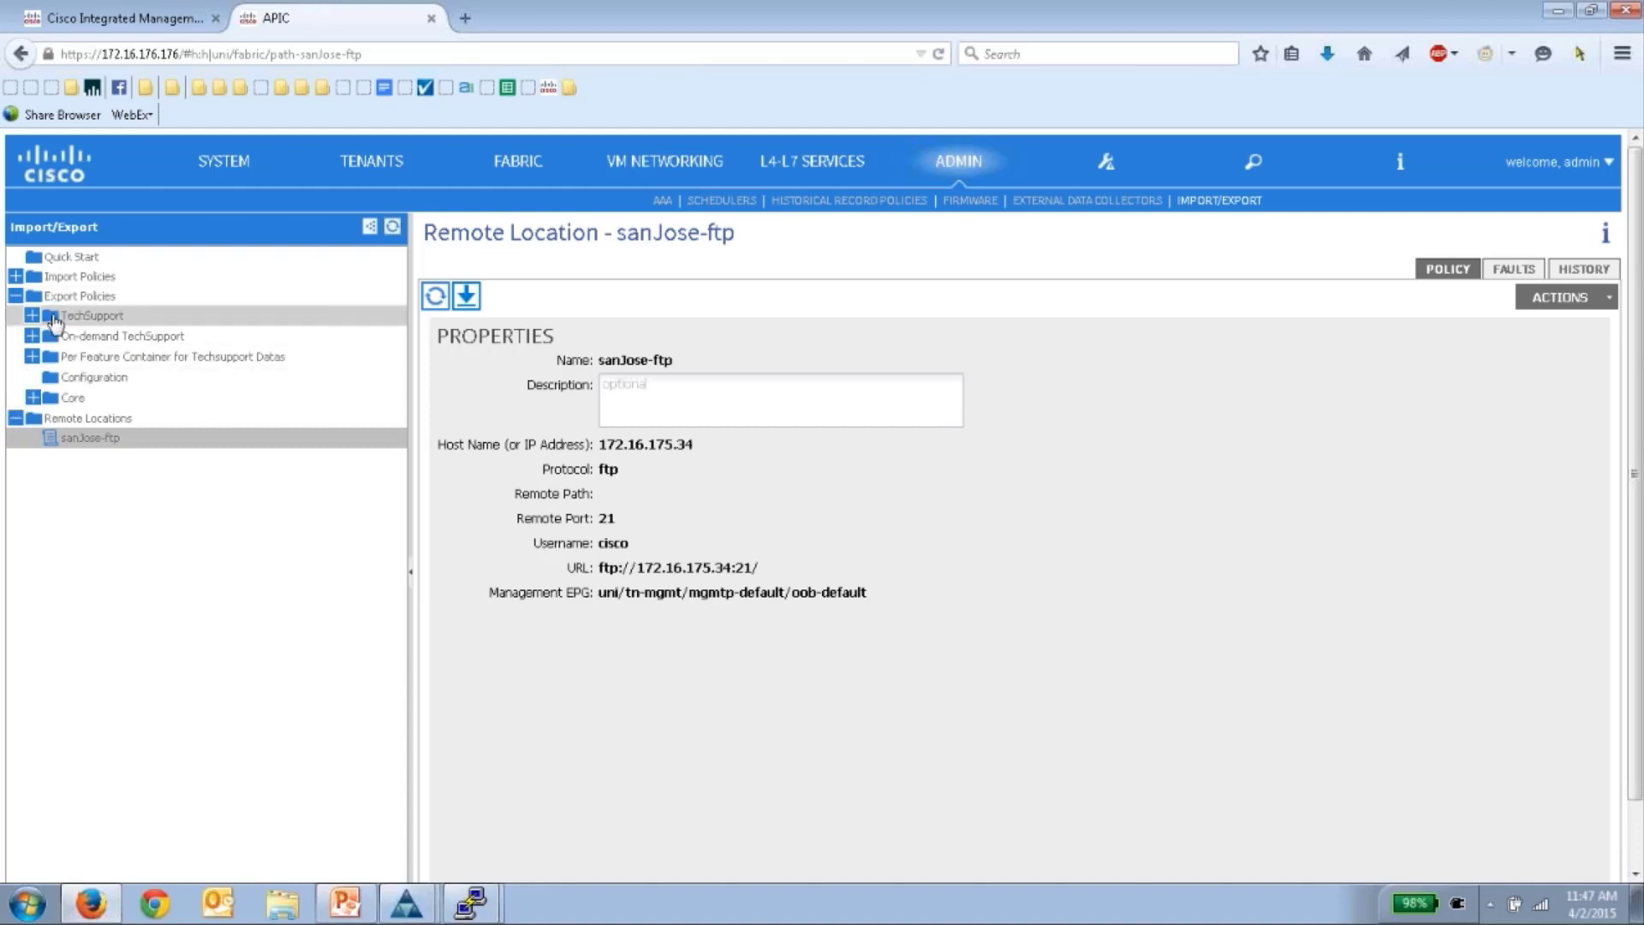
{"action": "left_click", "coordinate": [112, 379]}
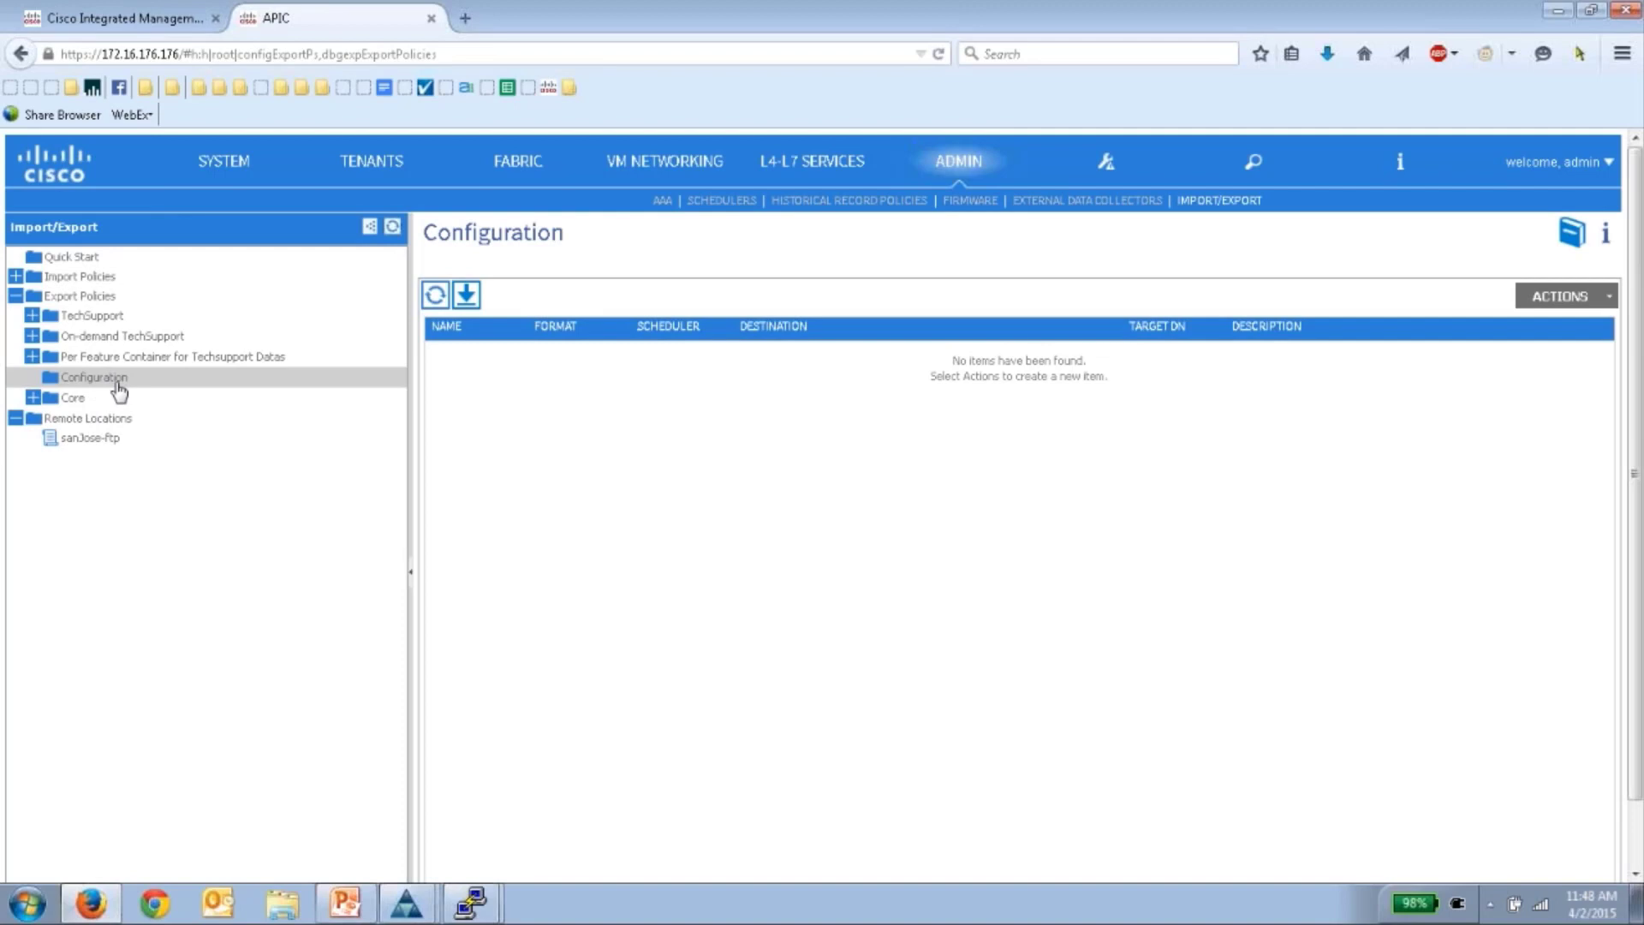
- Create the configuration export policy Daily-Backup-sj and start a new trigger scheduler for it
{"action": "right_click", "coordinate": [118, 387]}
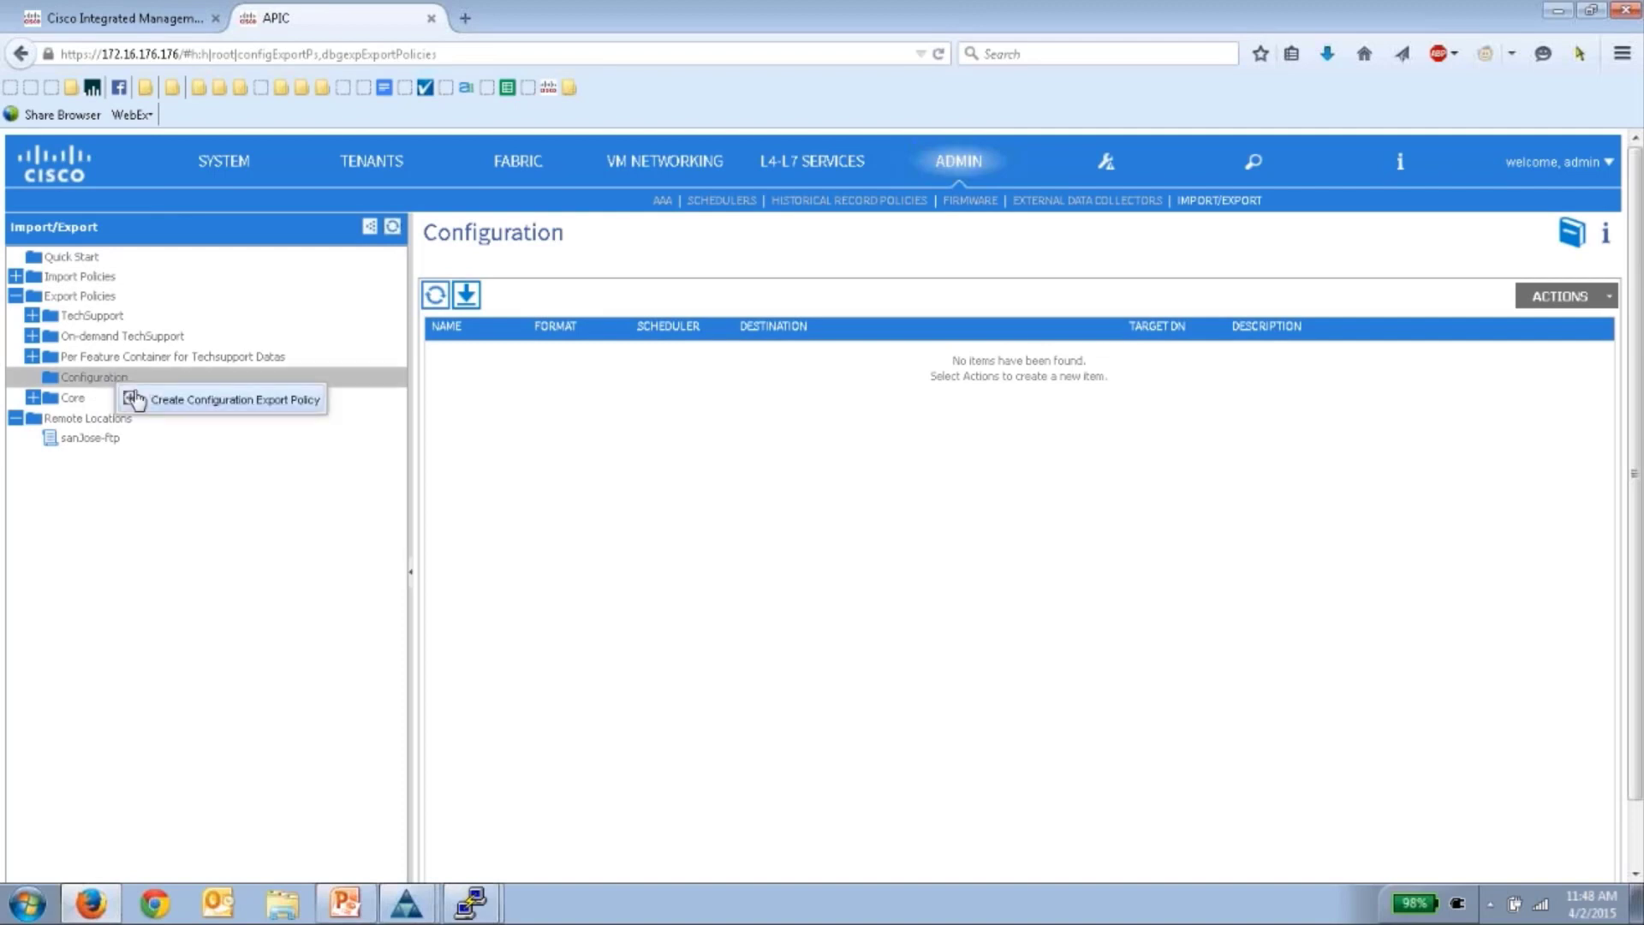
{"action": "left_click", "coordinate": [185, 406]}
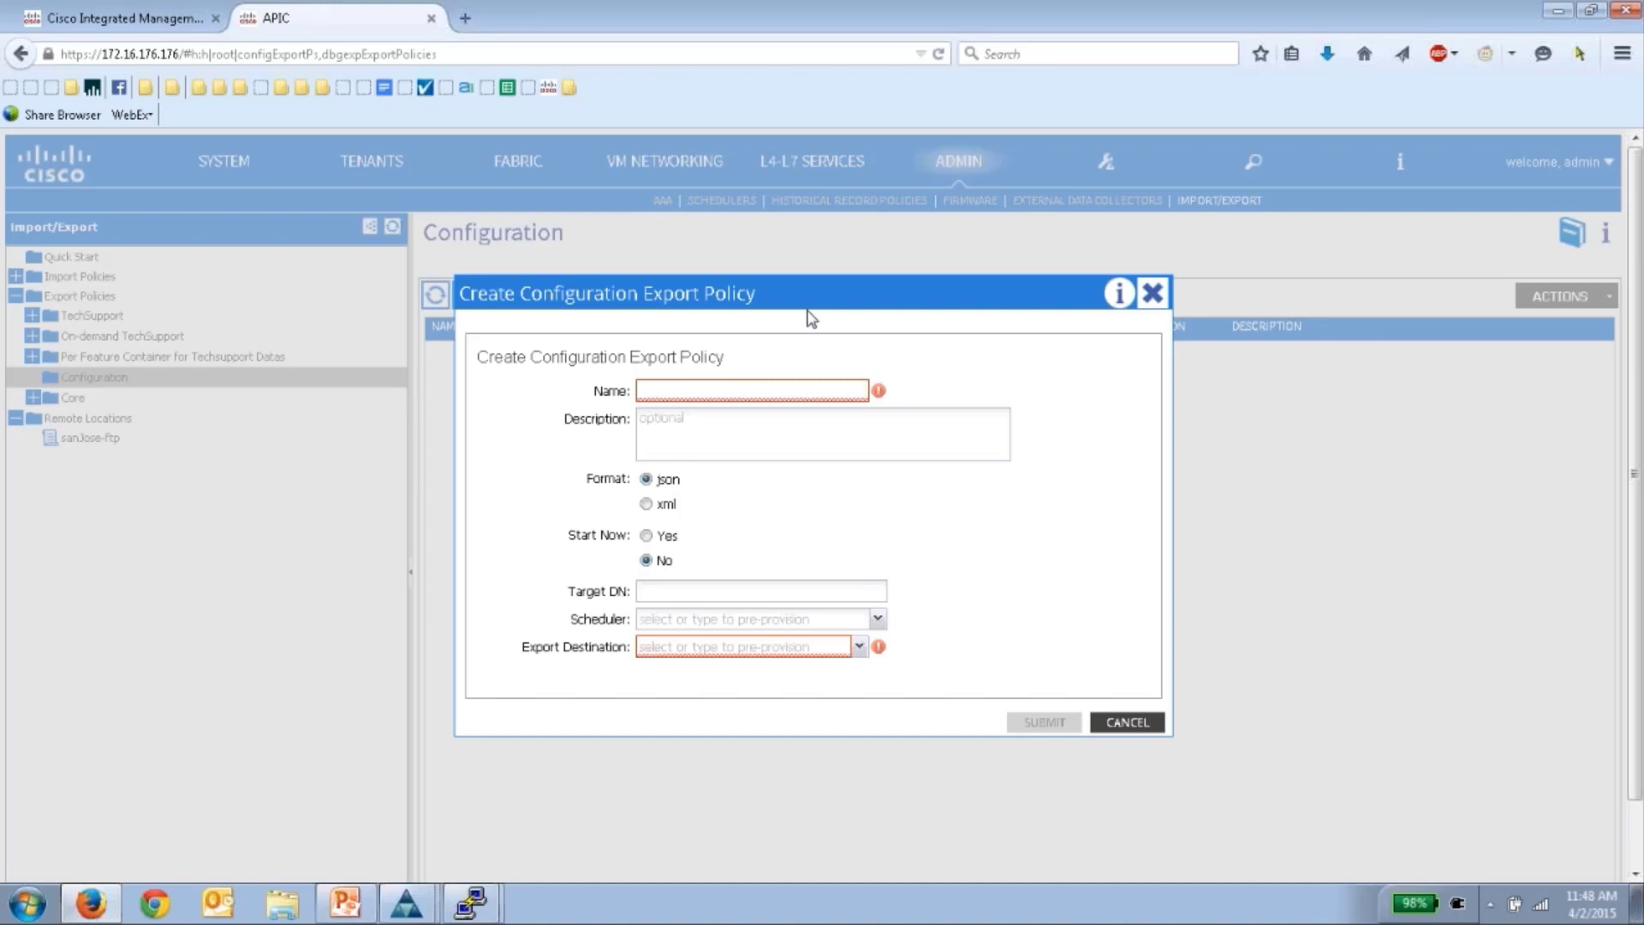
{"action": "type", "text": "Dall"}
{"action": "type", "text": "y-"}
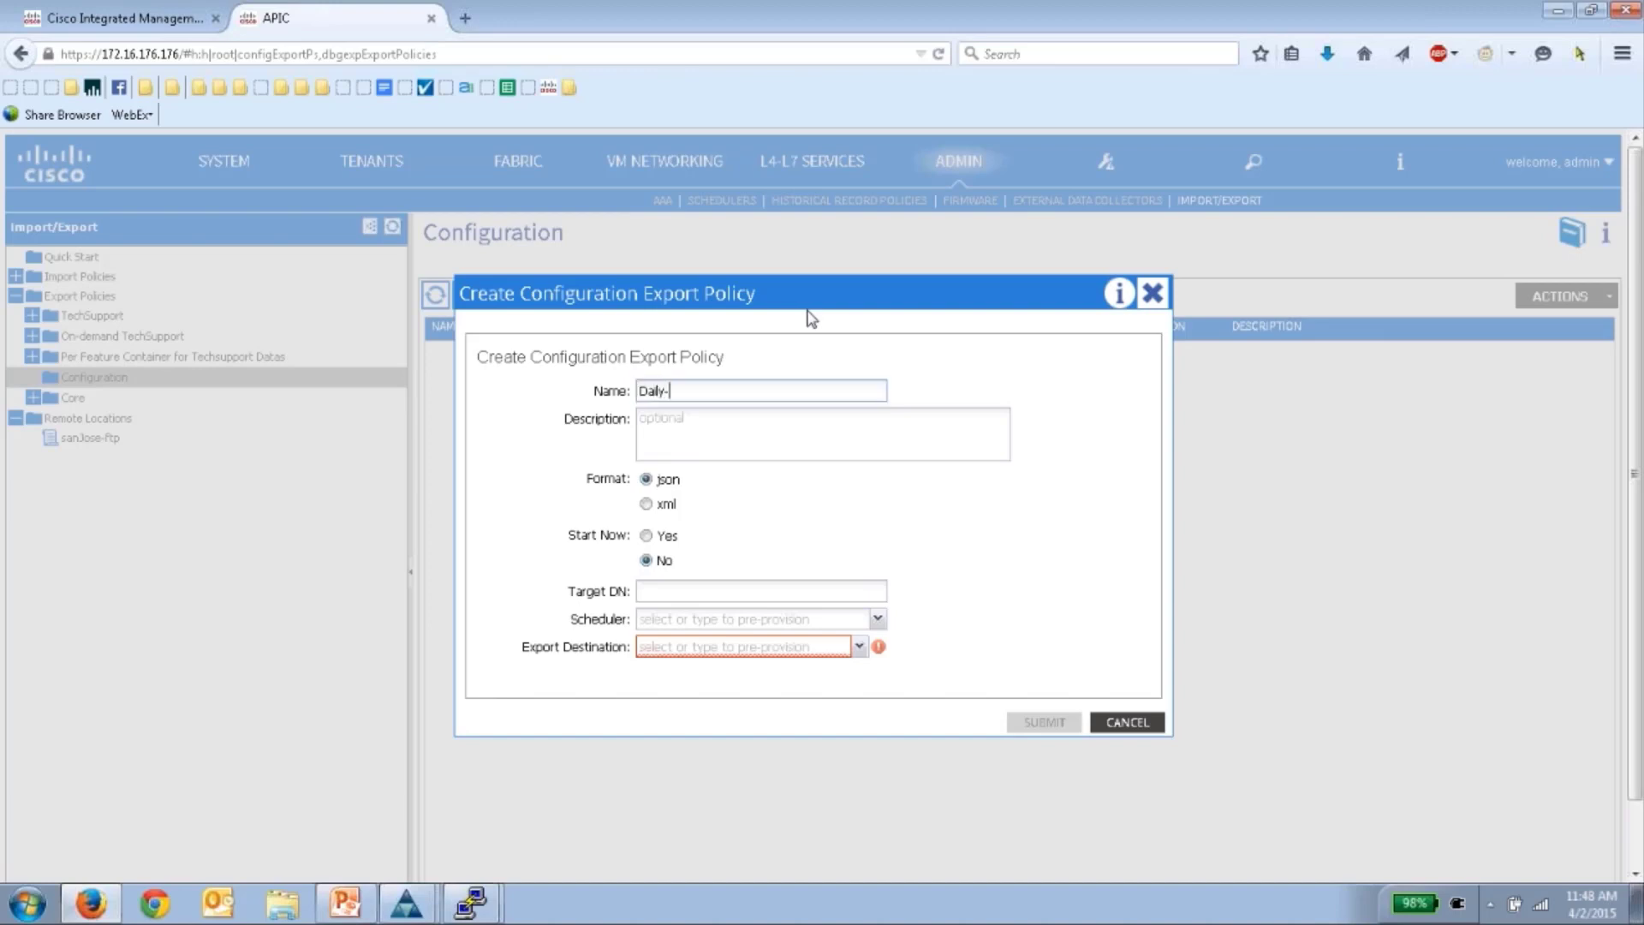
{"action": "type", "text": "Backup-sj"}
{"action": "left_click", "coordinate": [733, 621]}
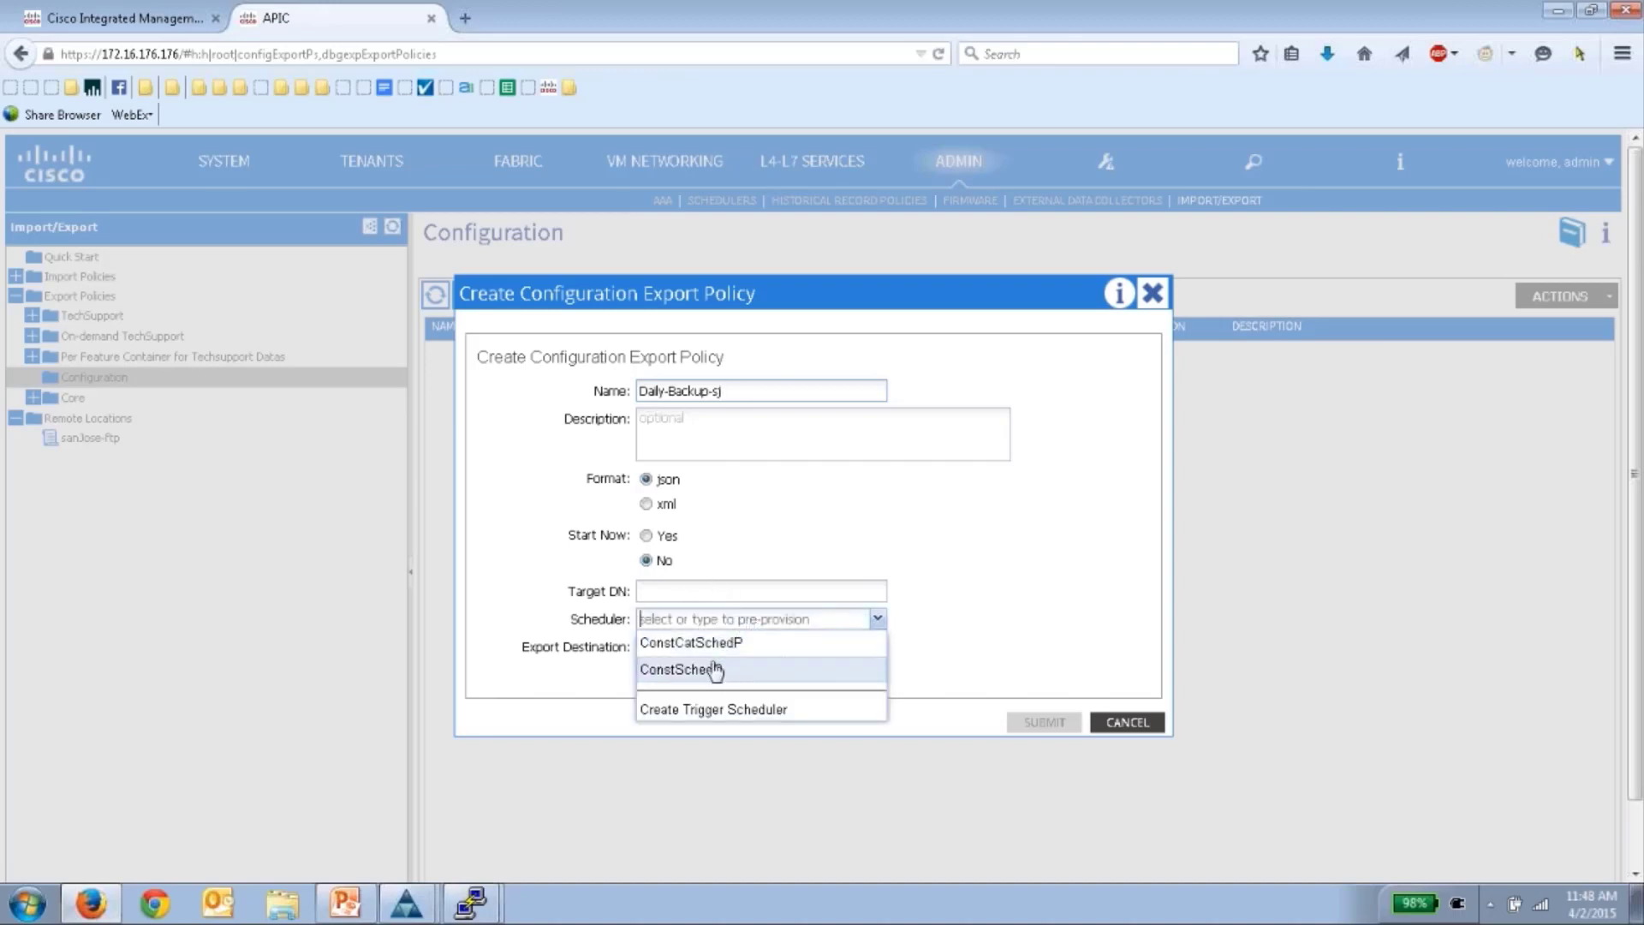
{"action": "left_click", "coordinate": [729, 722]}
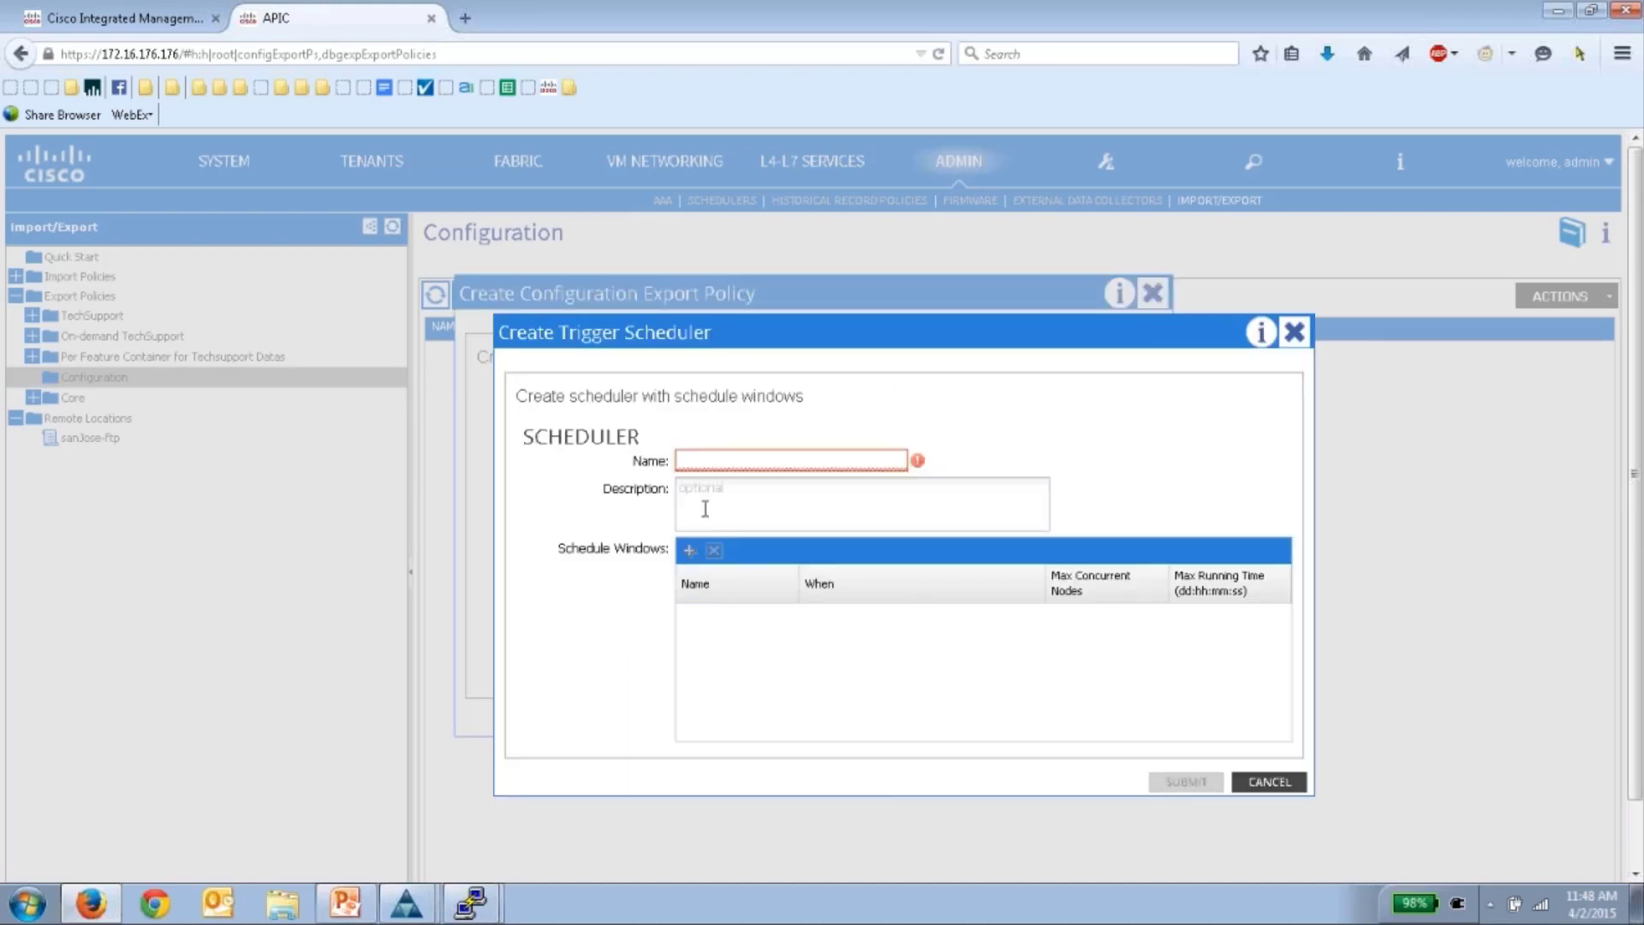
- Name the scheduler Daily and add a recurring Midnight window running every day at 00:00
{"action": "type", "text": "Daily"}
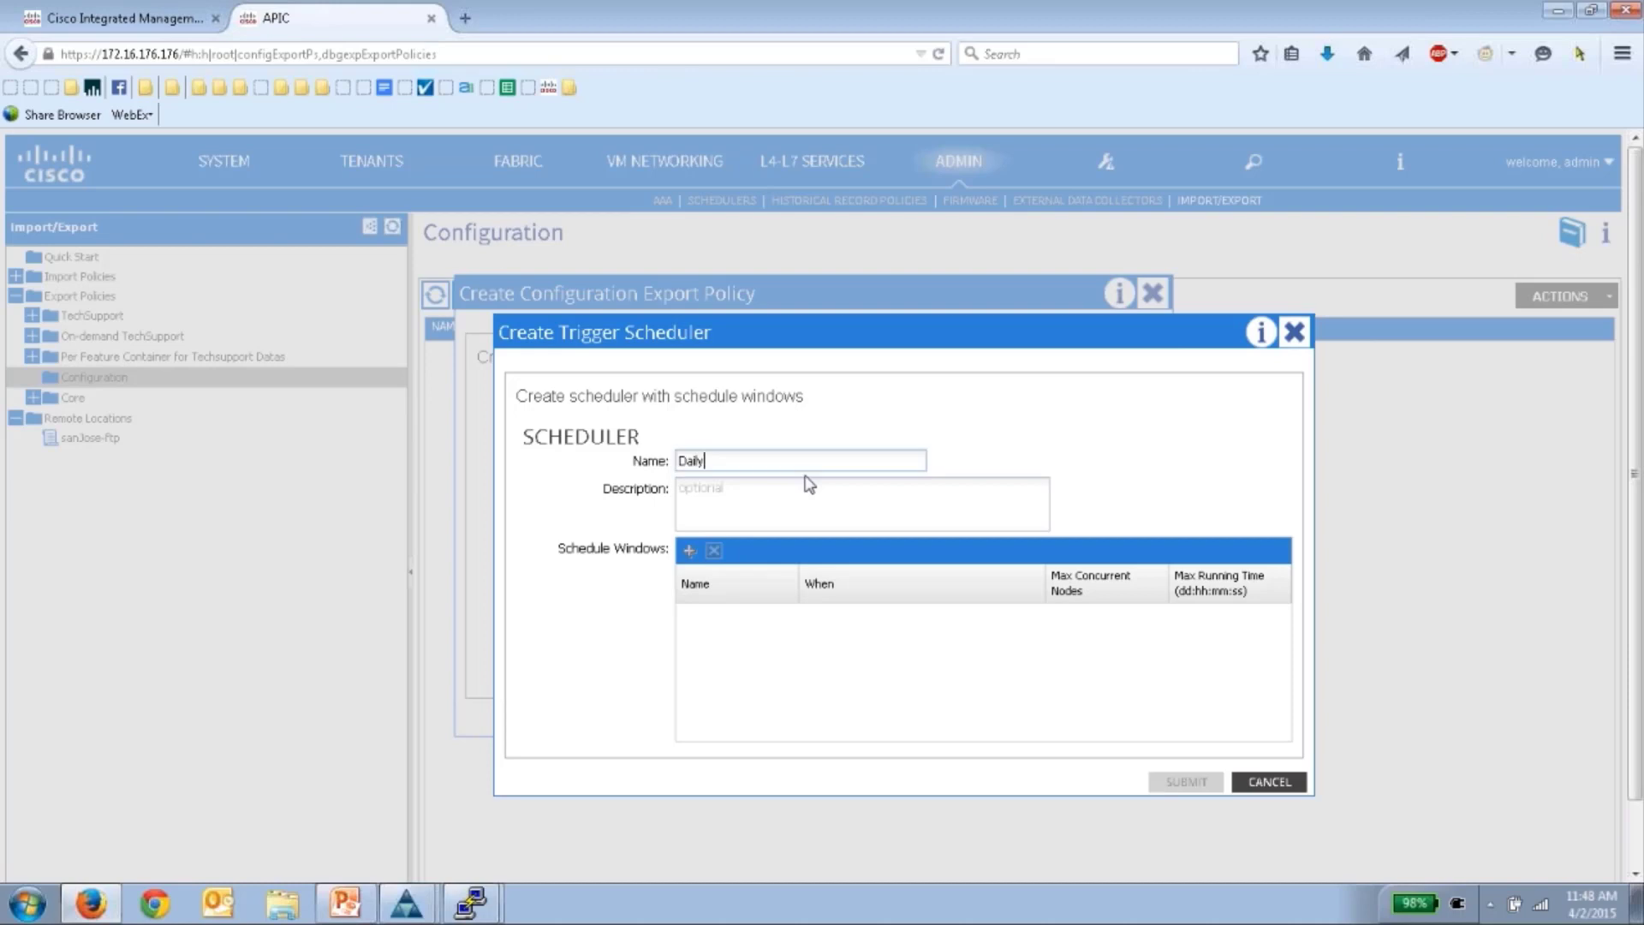
{"action": "left_click", "coordinate": [691, 555]}
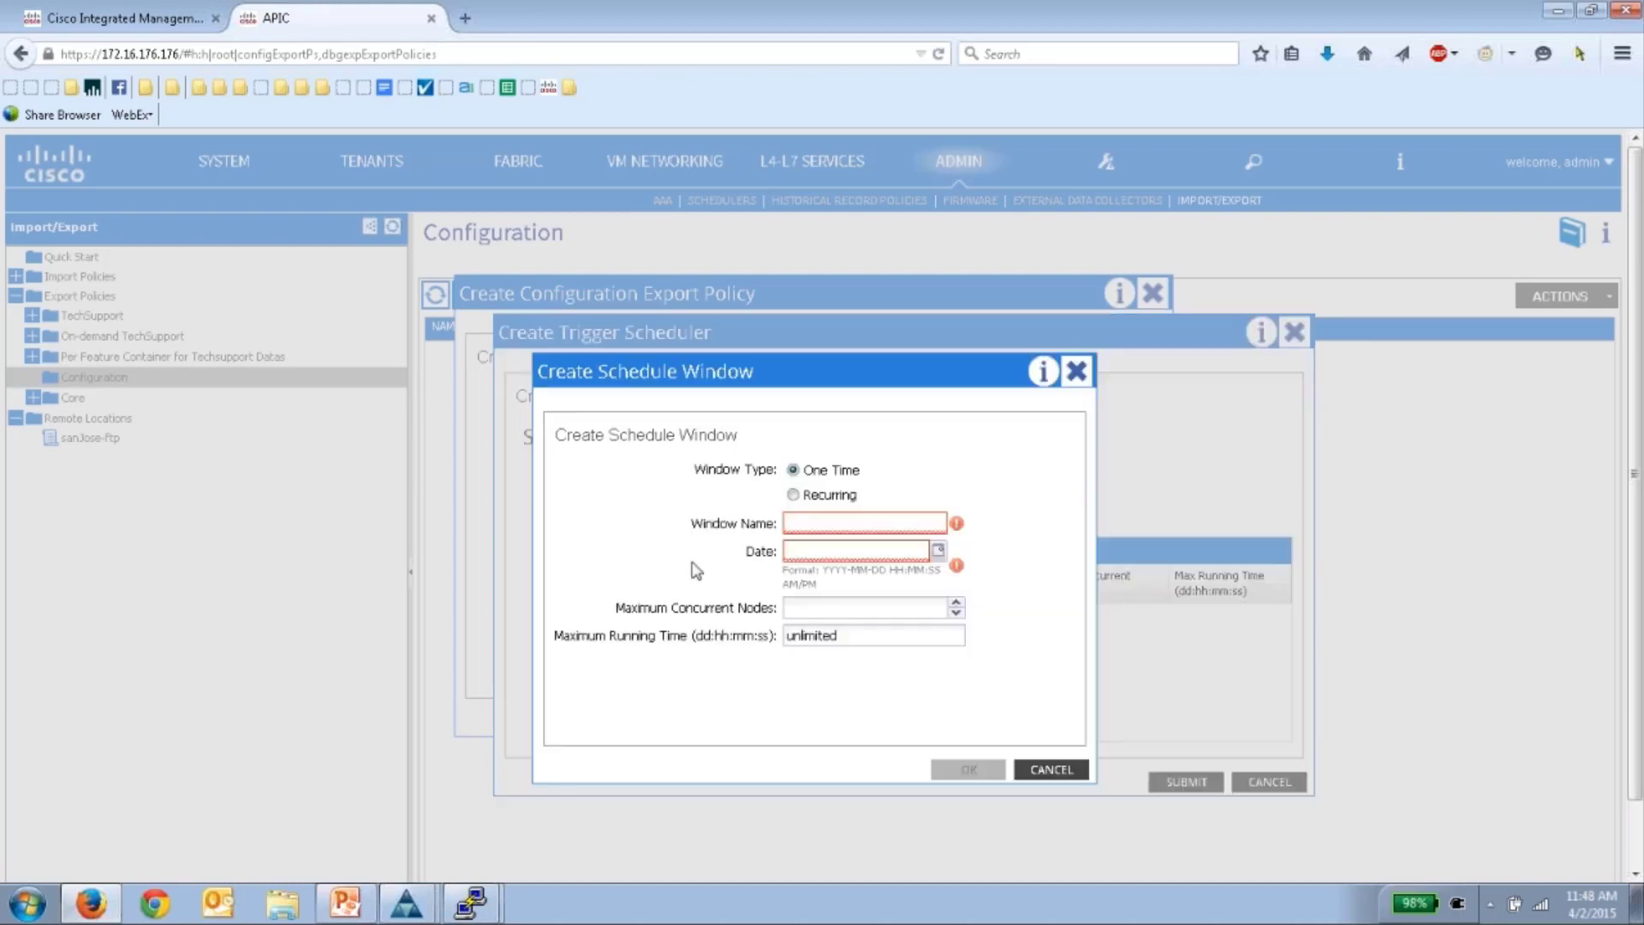
{"action": "left_click", "coordinate": [793, 496]}
{"action": "left_click", "coordinate": [838, 515]}
{"action": "type", "text": "Midnight"}
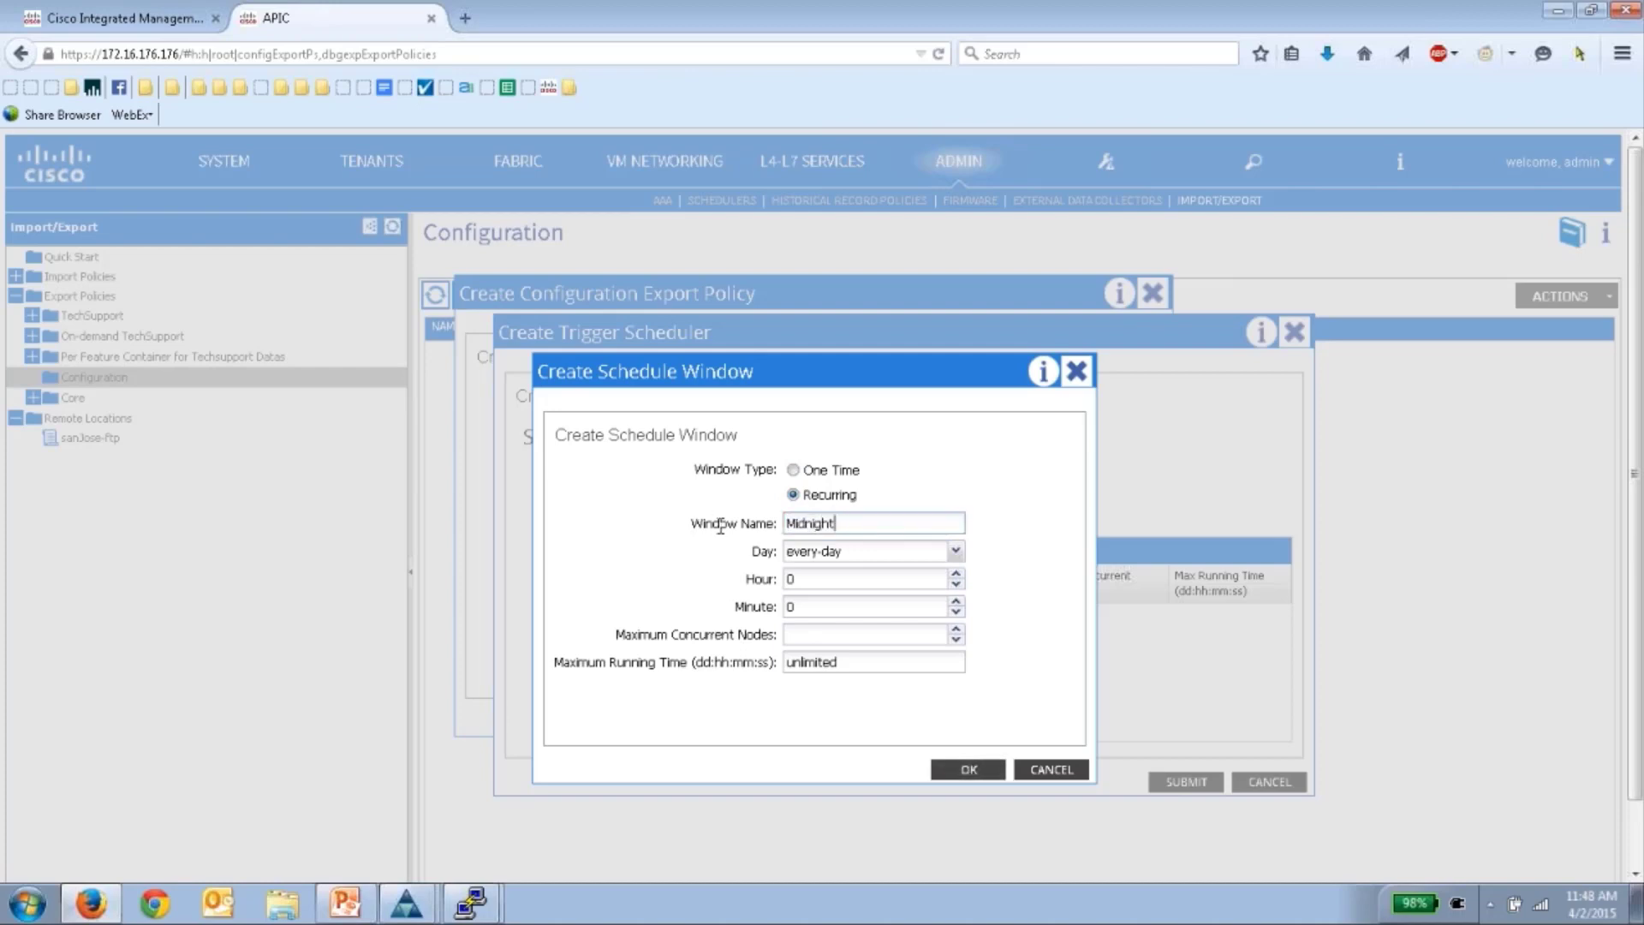
{"action": "left_click", "coordinate": [814, 581]}
{"action": "left_click", "coordinate": [806, 634]}
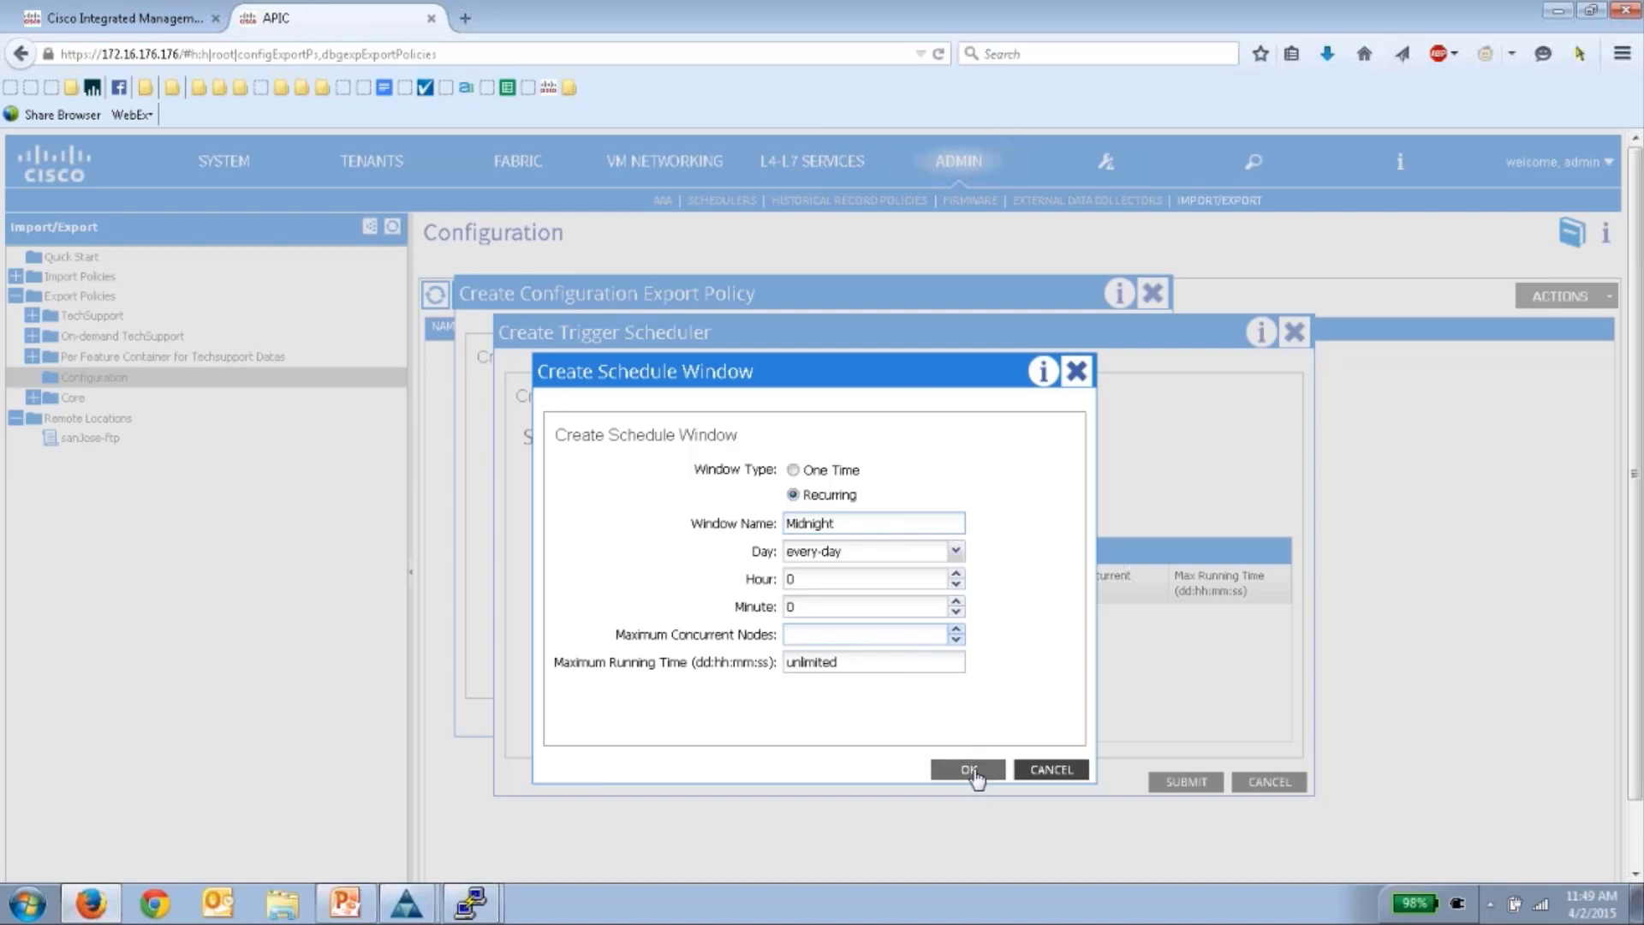
{"action": "left_click", "coordinate": [970, 769]}
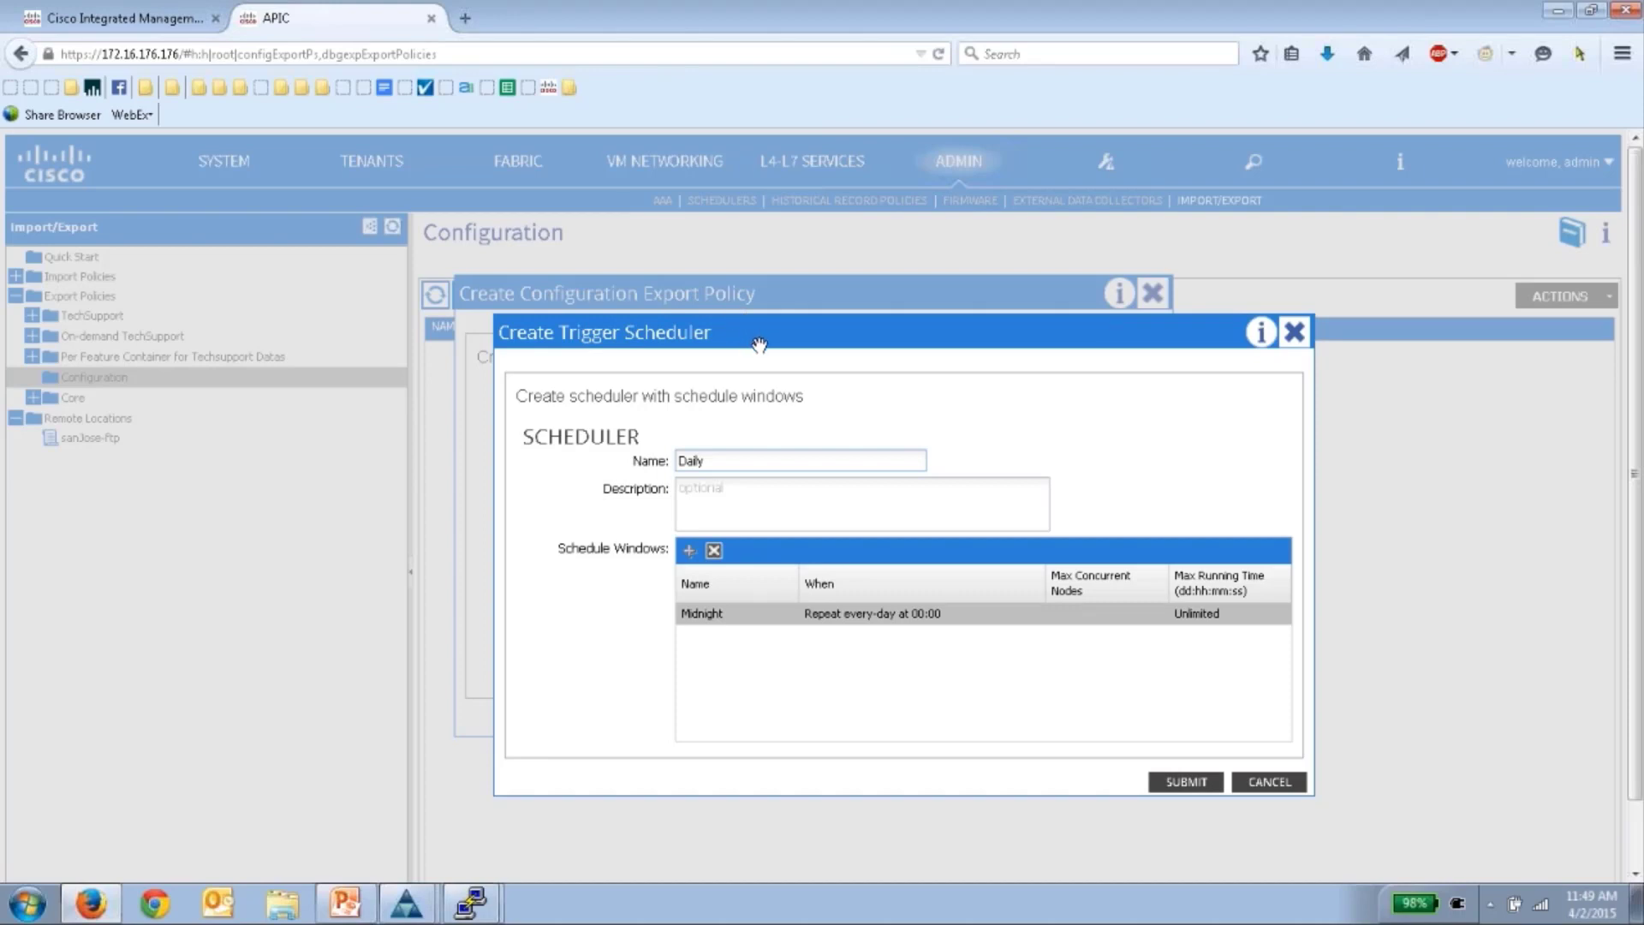
{"action": "left_click_drag", "start_coordinate": [759, 344], "coordinate": [807, 371]}
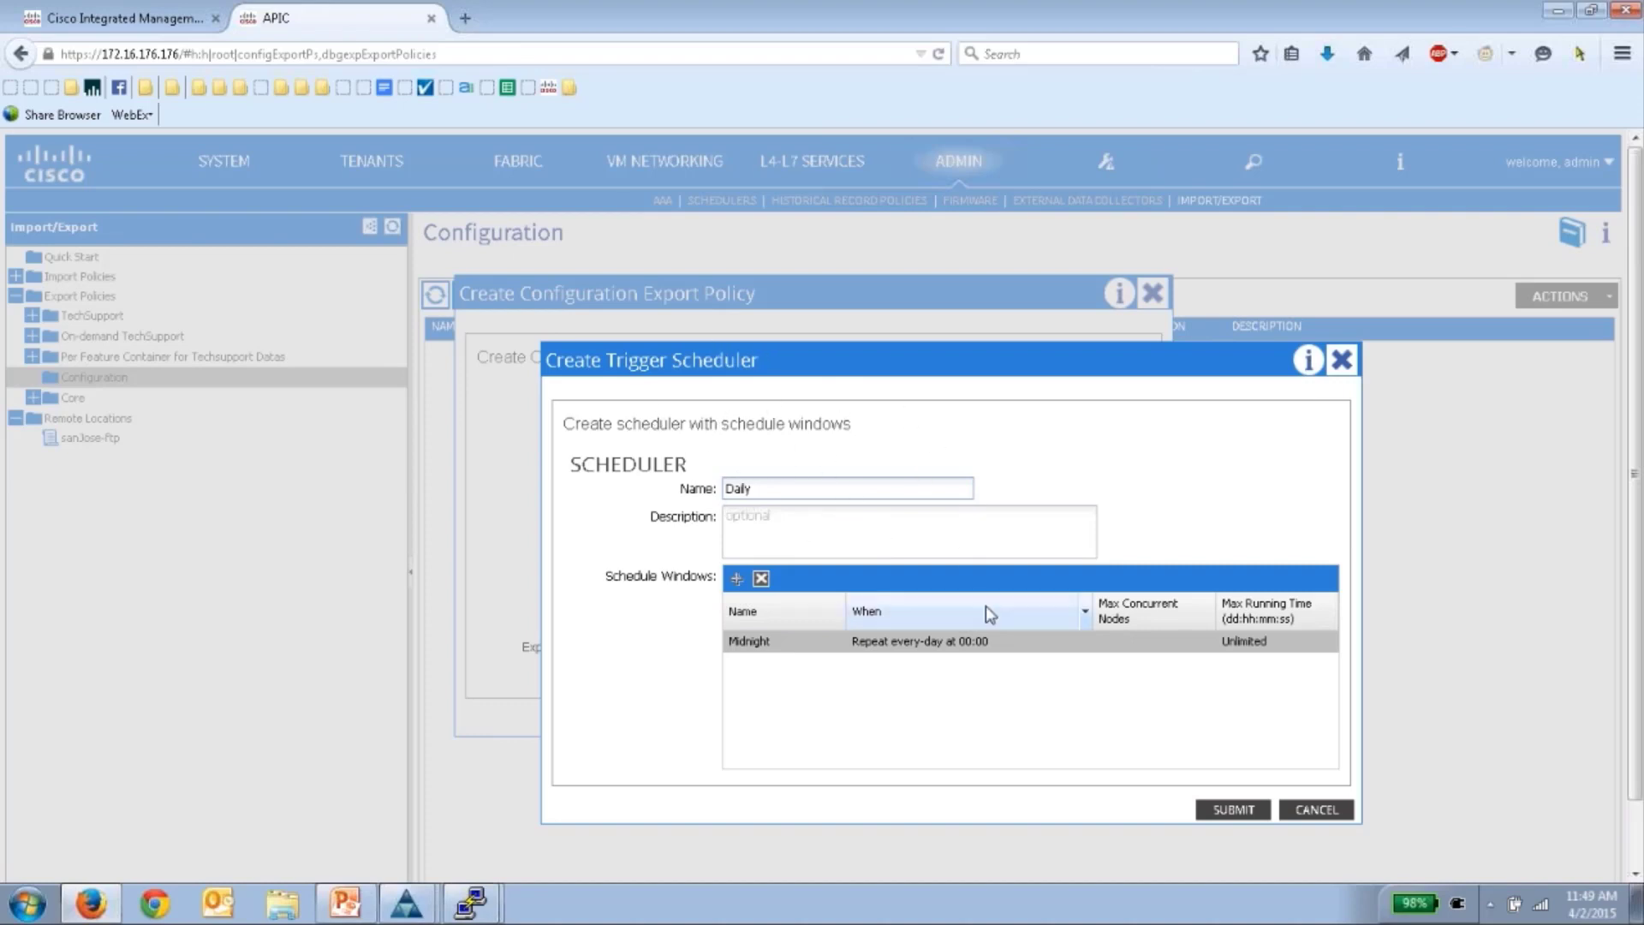
- Save the Daily scheduler and the Daily-Backup-sj policy with destination sanJose-ftp, then go to Firmware
{"action": "left_click", "coordinate": [1223, 808]}
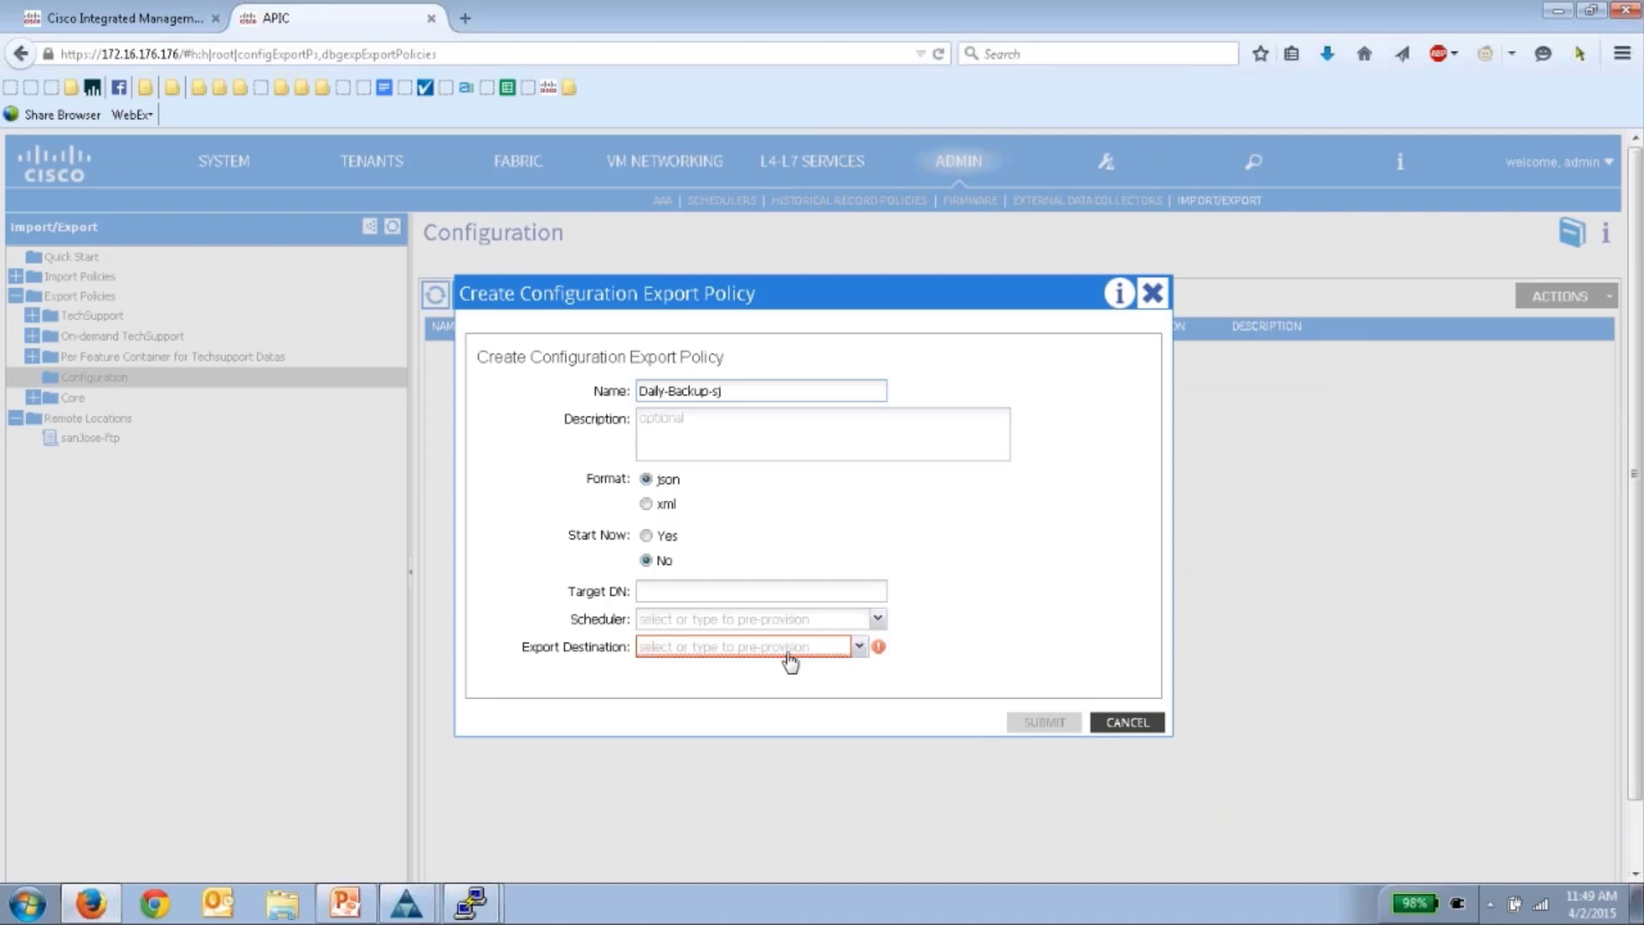
{"action": "left_click", "coordinate": [859, 647]}
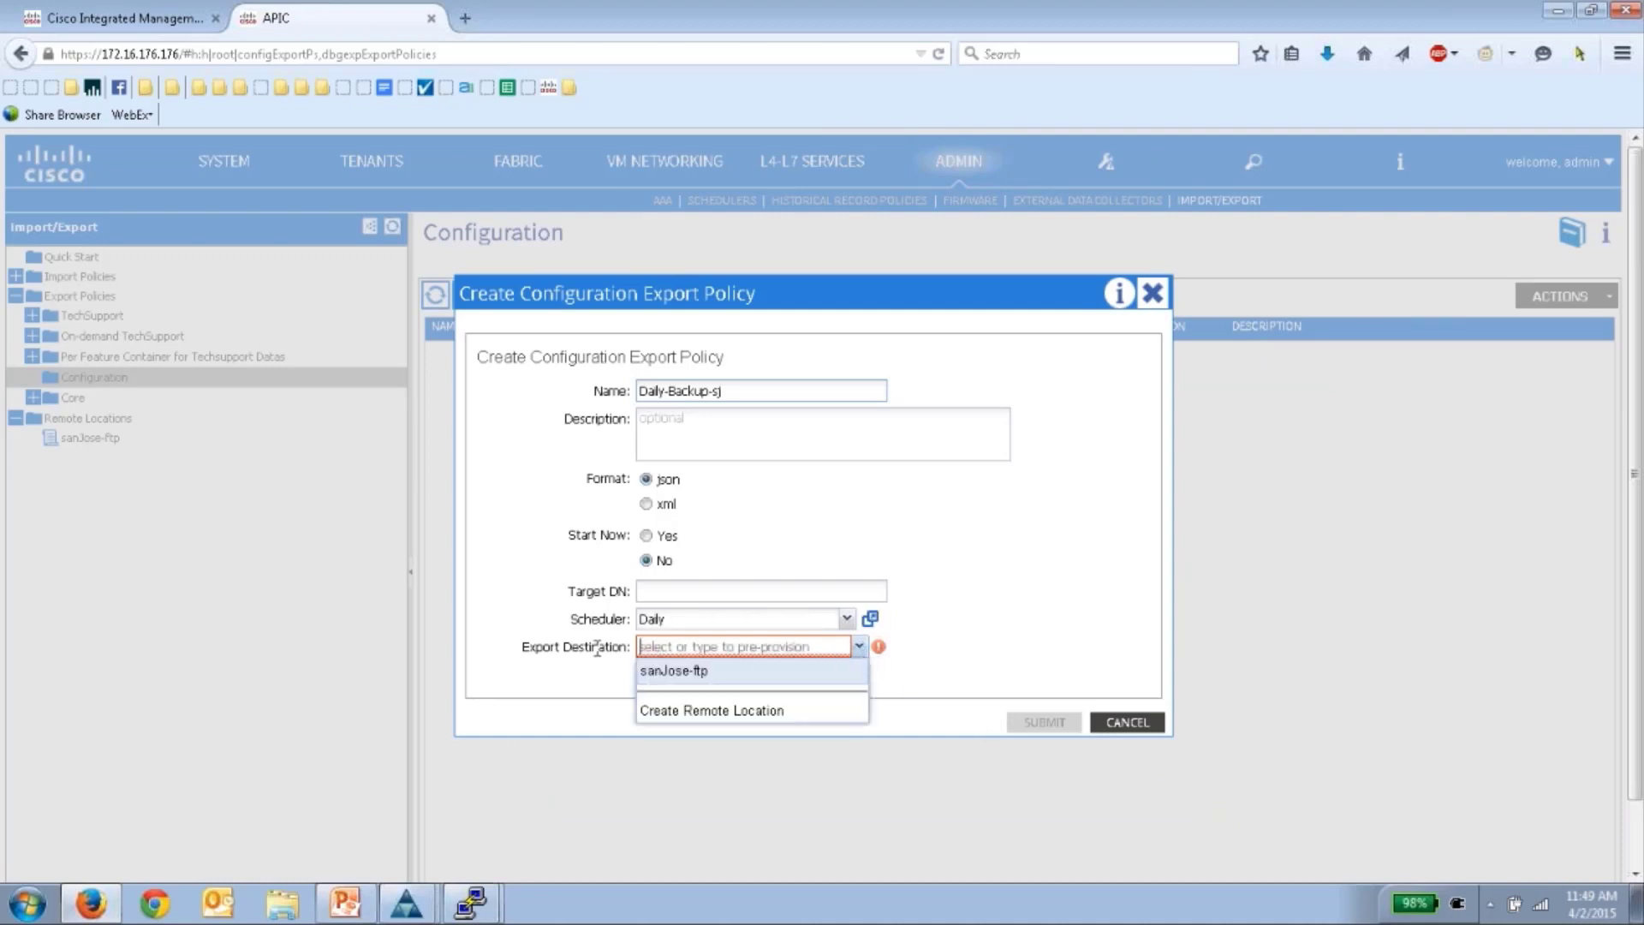
{"action": "left_click", "coordinate": [661, 673]}
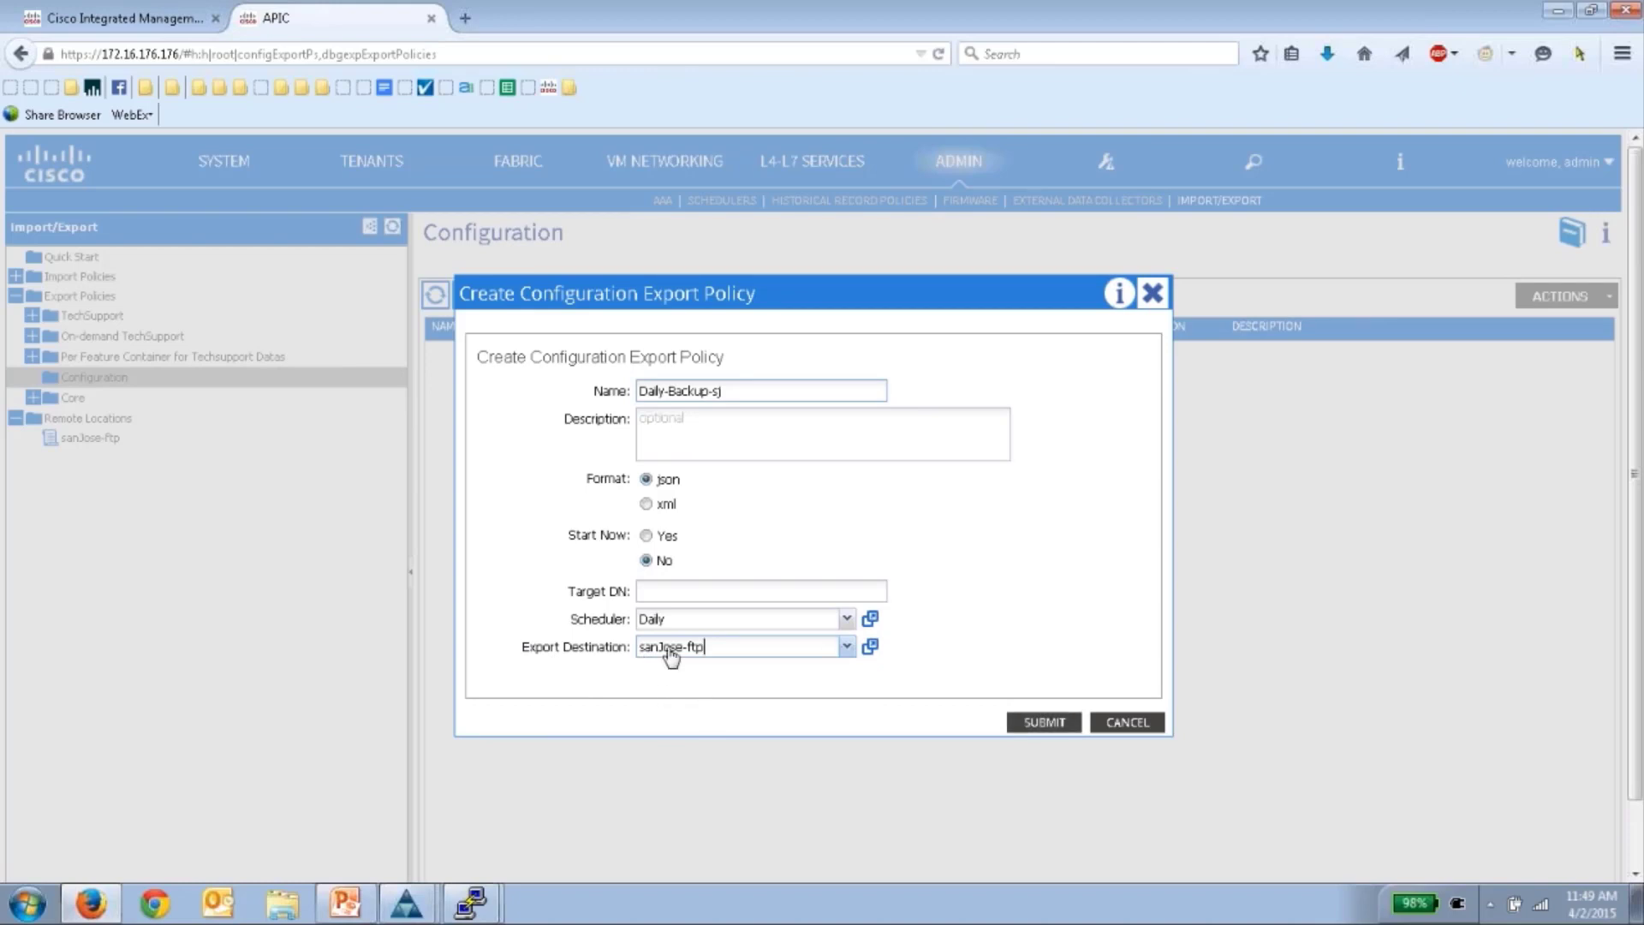
{"action": "left_click", "coordinate": [1060, 721]}
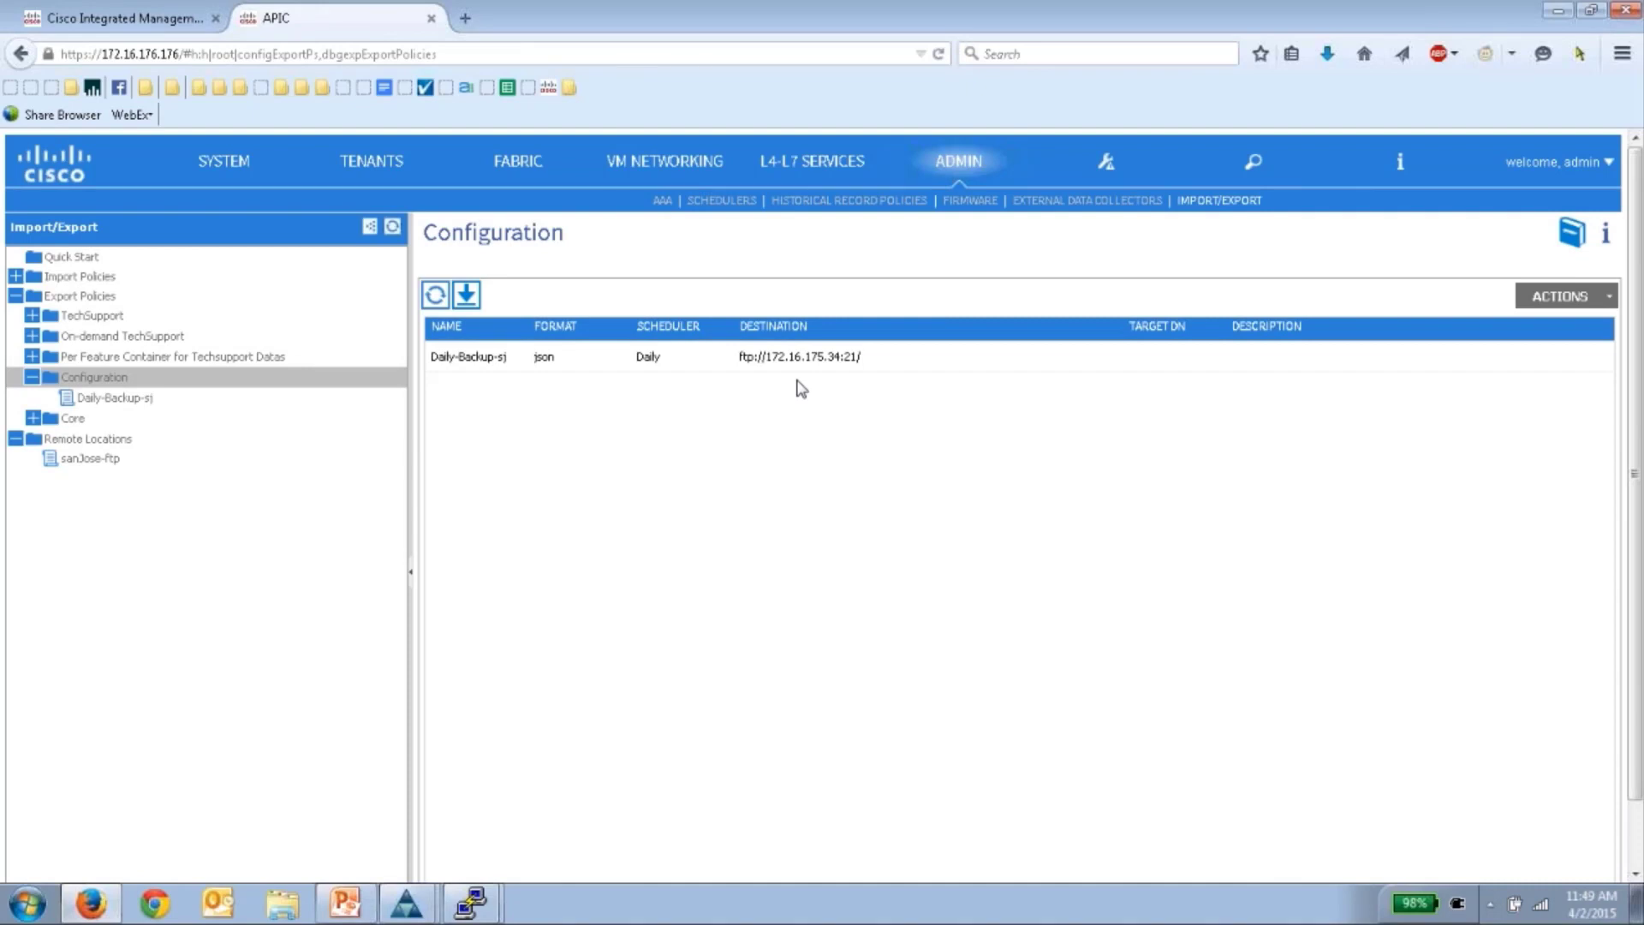
{"action": "left_click", "coordinate": [968, 206]}
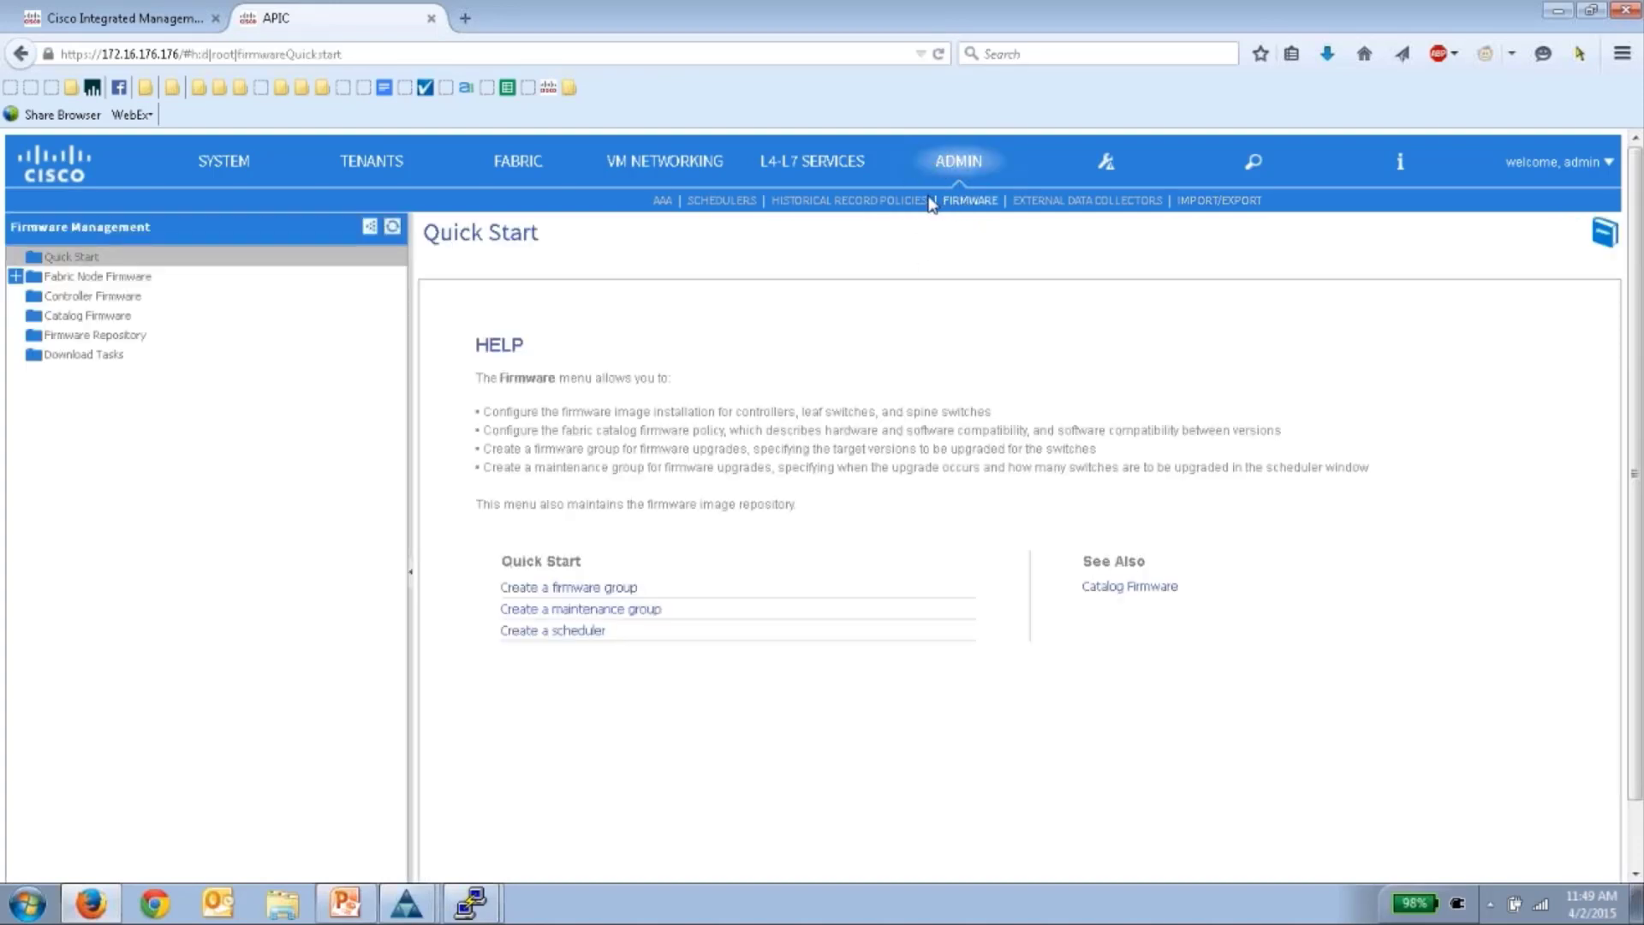
- Navigate via Firmware Groups to the Maintenance Groups page listing all 10 fabric nodes
{"action": "left_click", "coordinate": [15, 277]}
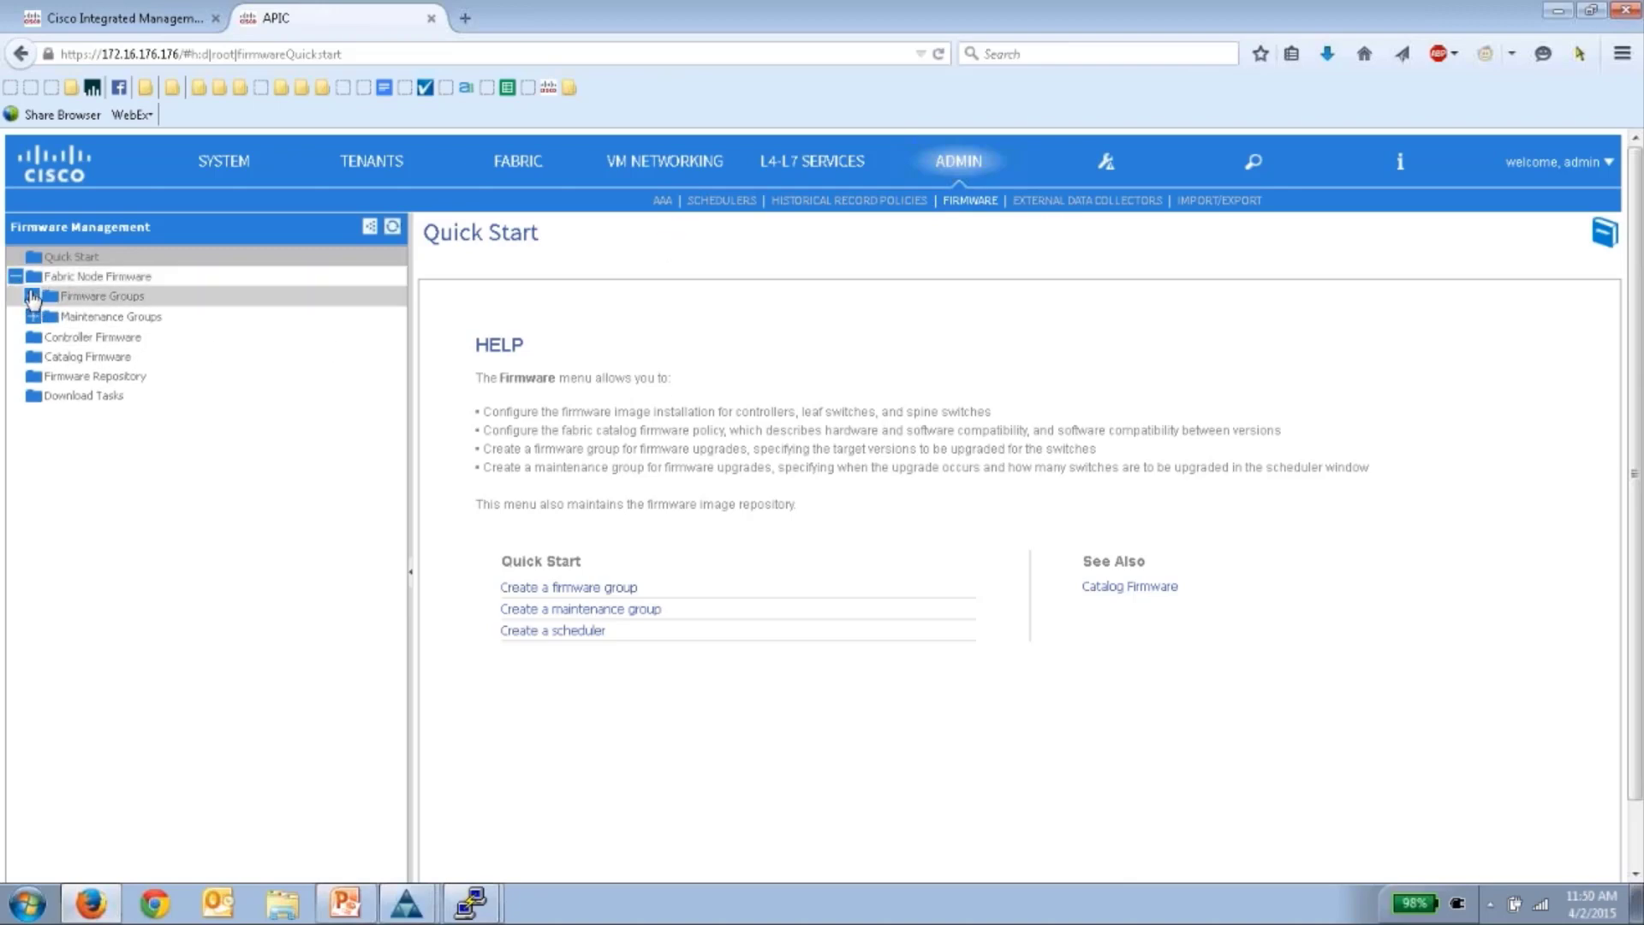
{"action": "left_click", "coordinate": [32, 317]}
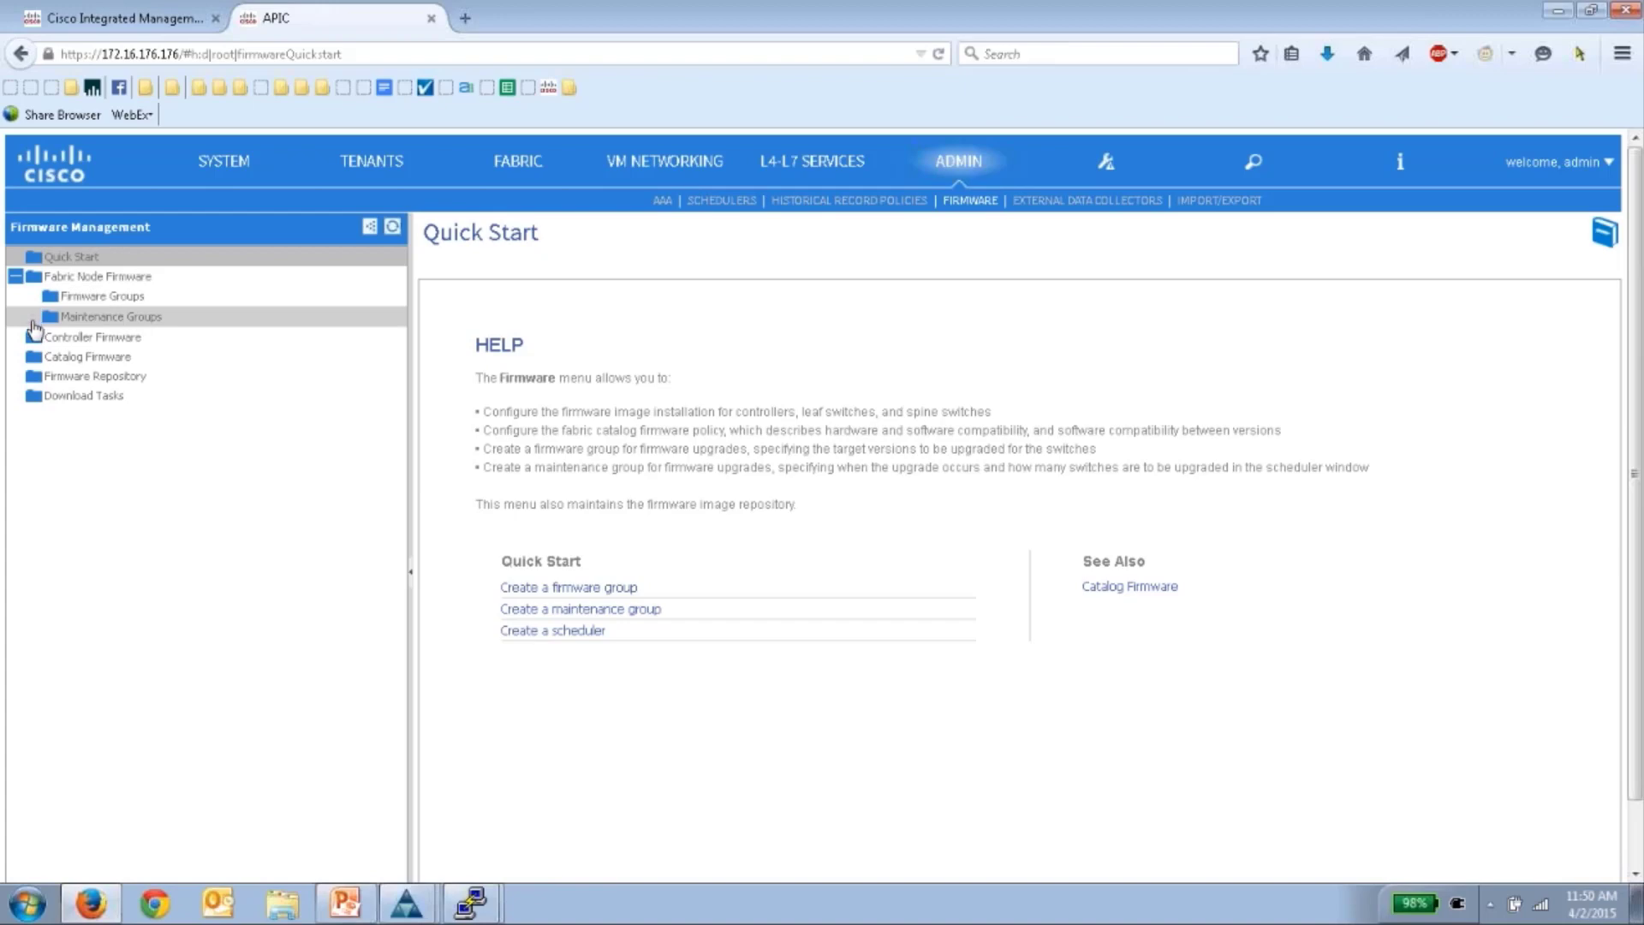
{"action": "left_click", "coordinate": [101, 300]}
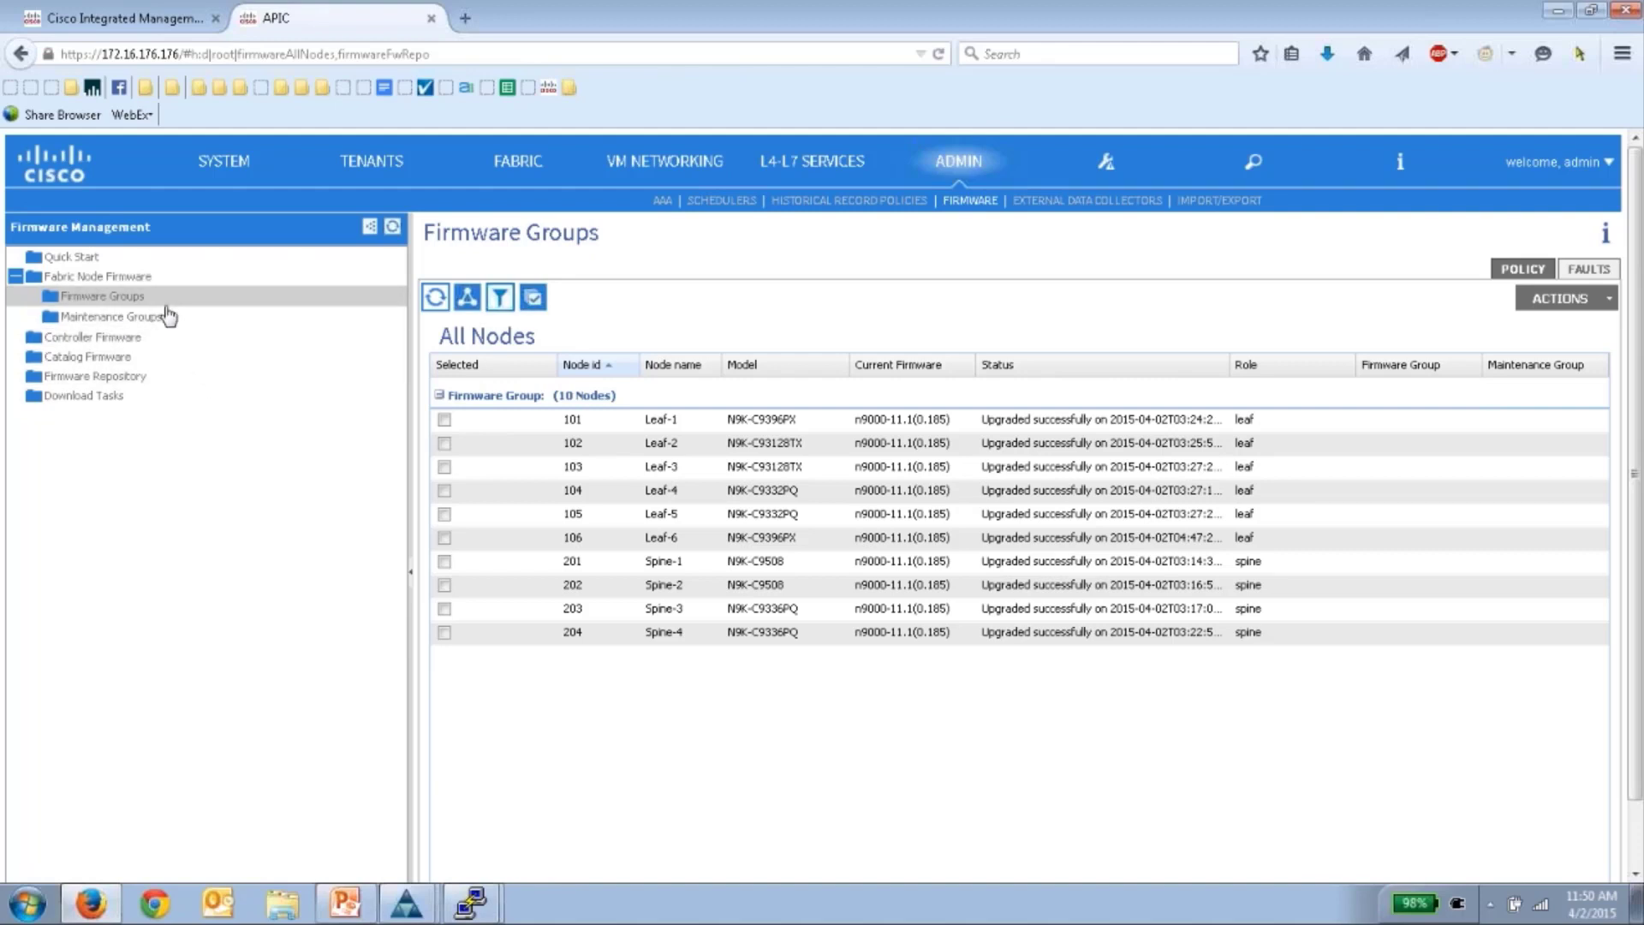
{"action": "left_click", "coordinate": [159, 319]}
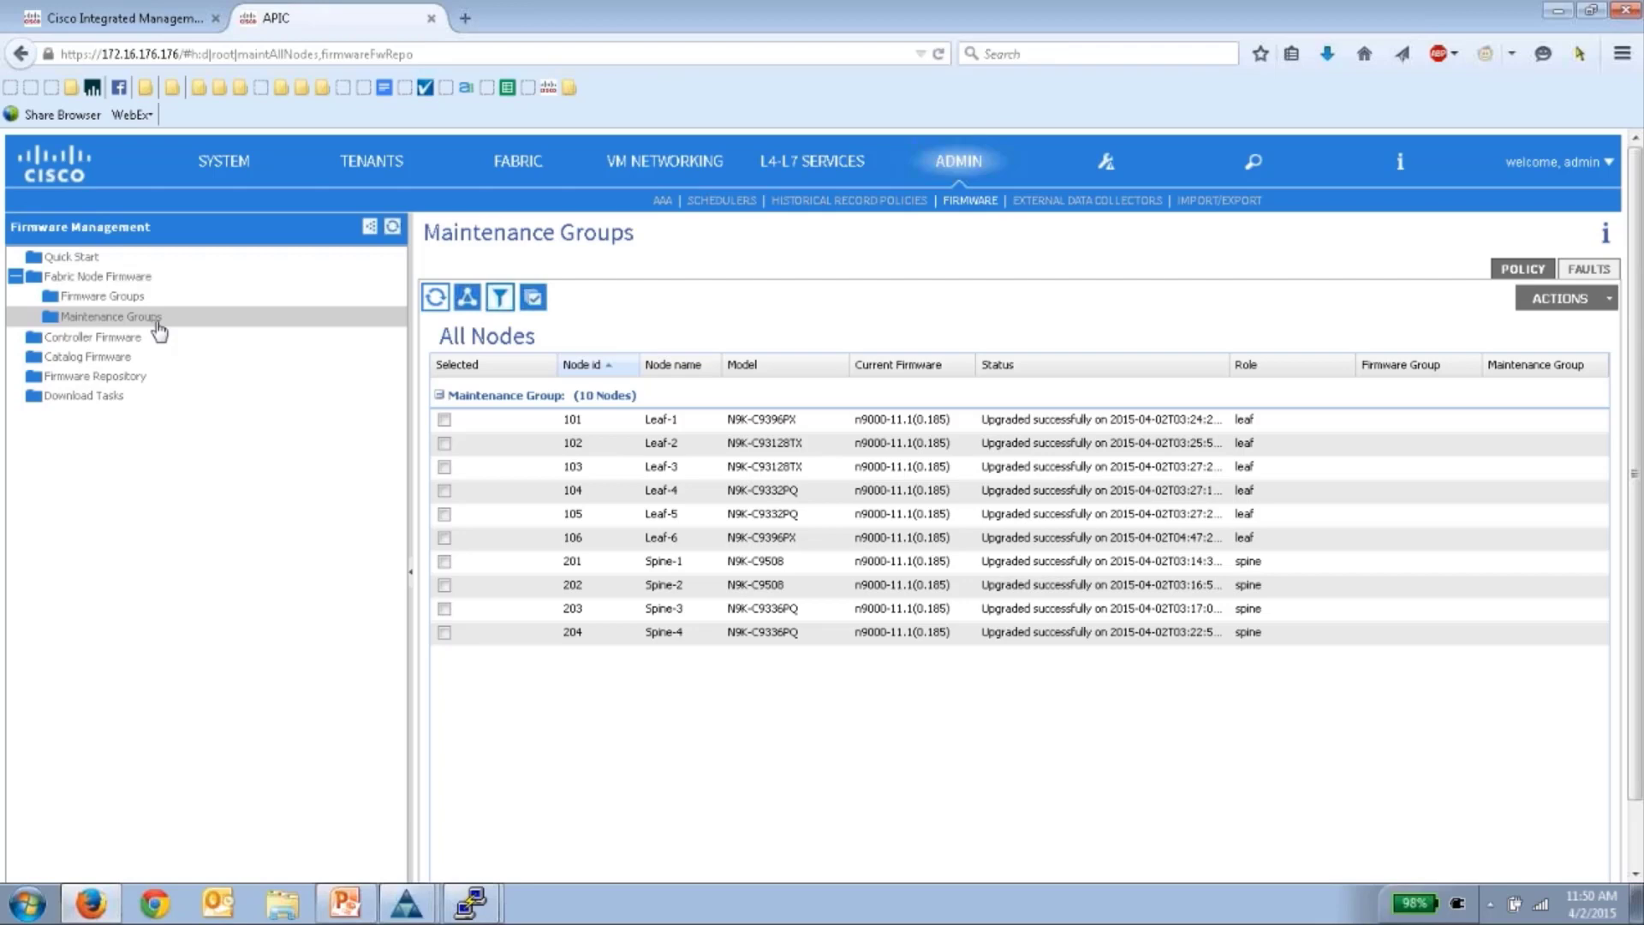
{"action": "right_click", "coordinate": [141, 297]}
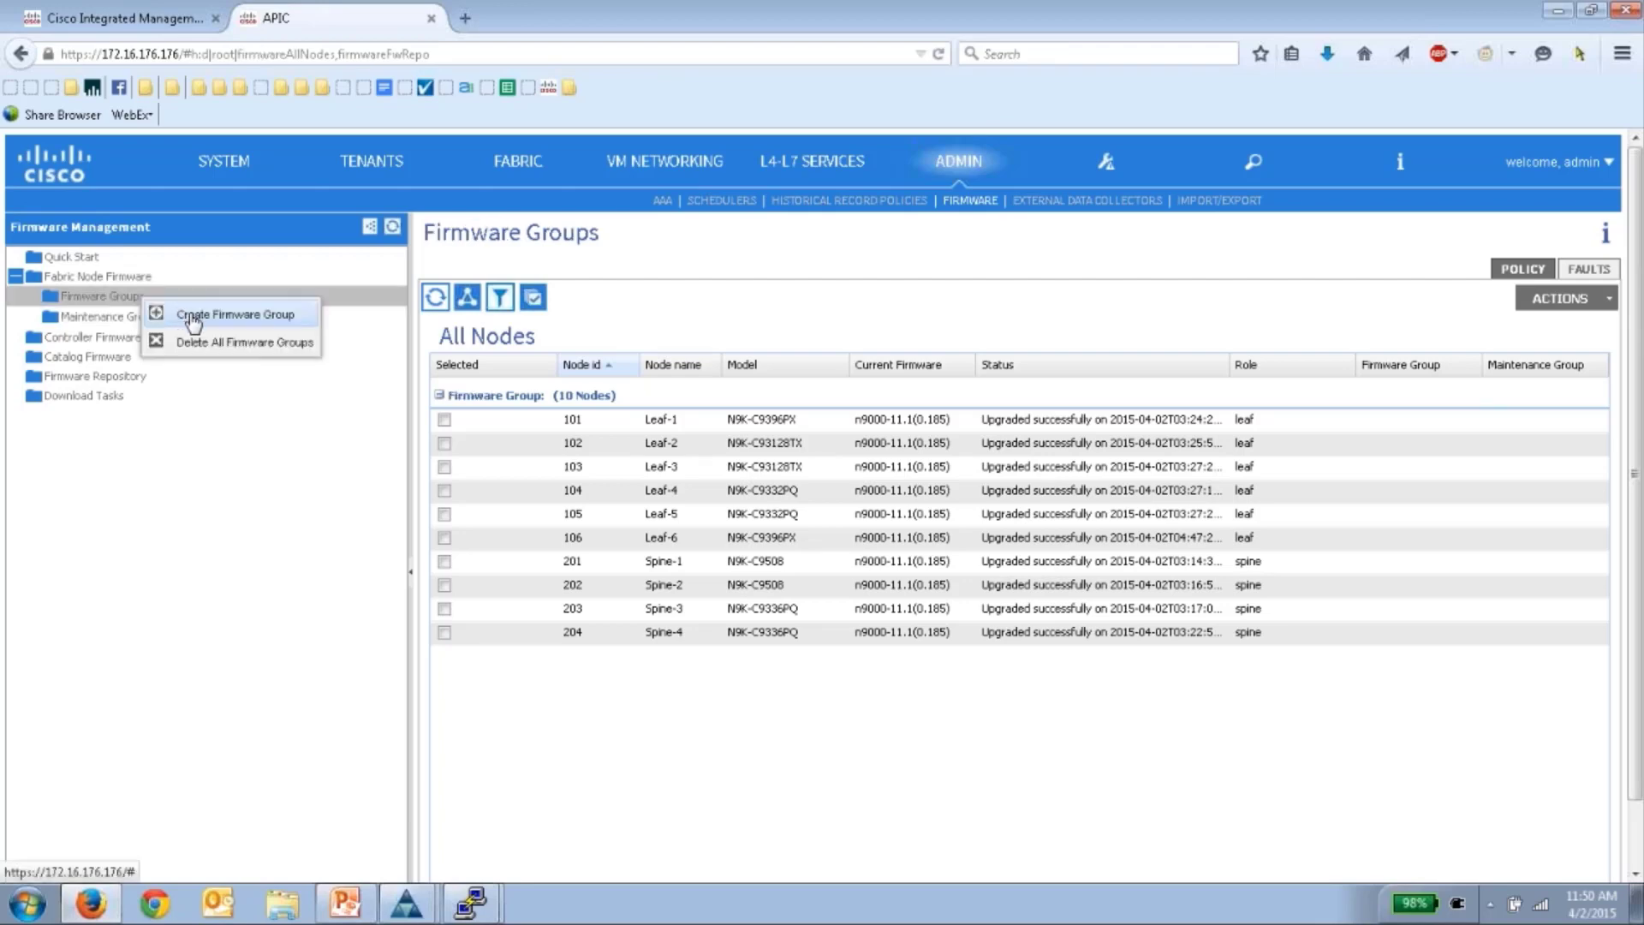
{"action": "left_click", "coordinate": [193, 323]}
{"action": "type", "text": "a"}
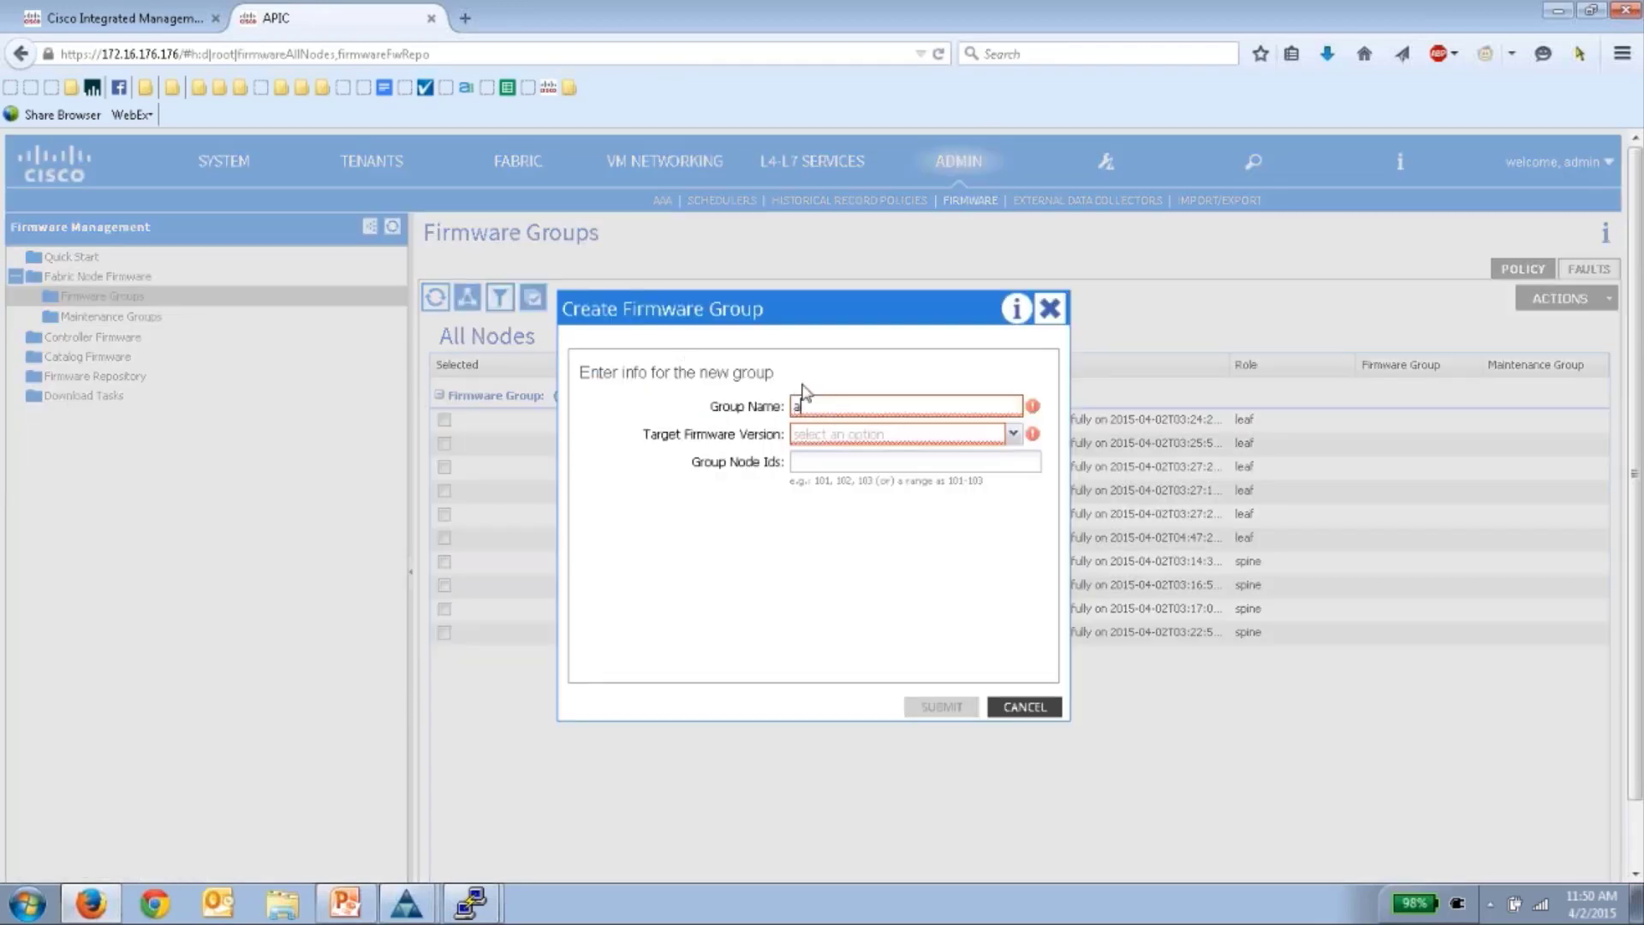
{"action": "type", "text": "ll-nodes"}
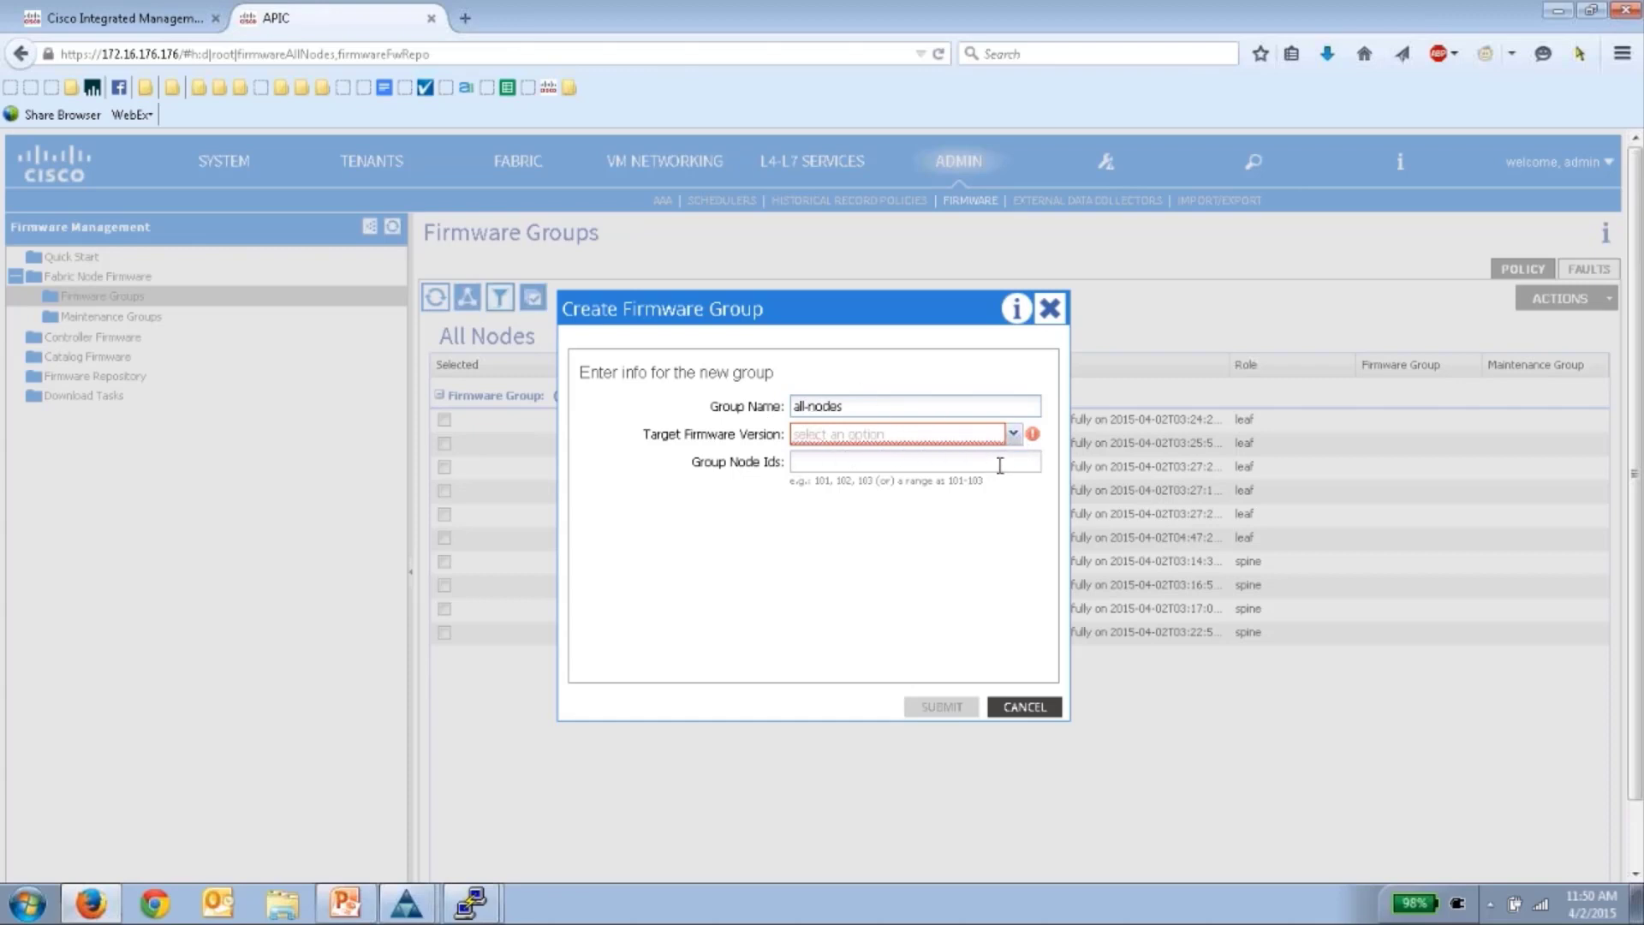
{"action": "left_click", "coordinate": [805, 466]}
{"action": "type", "text": "101-204"}
{"action": "left_click_drag", "start_coordinate": [910, 466], "coordinate": [745, 459]}
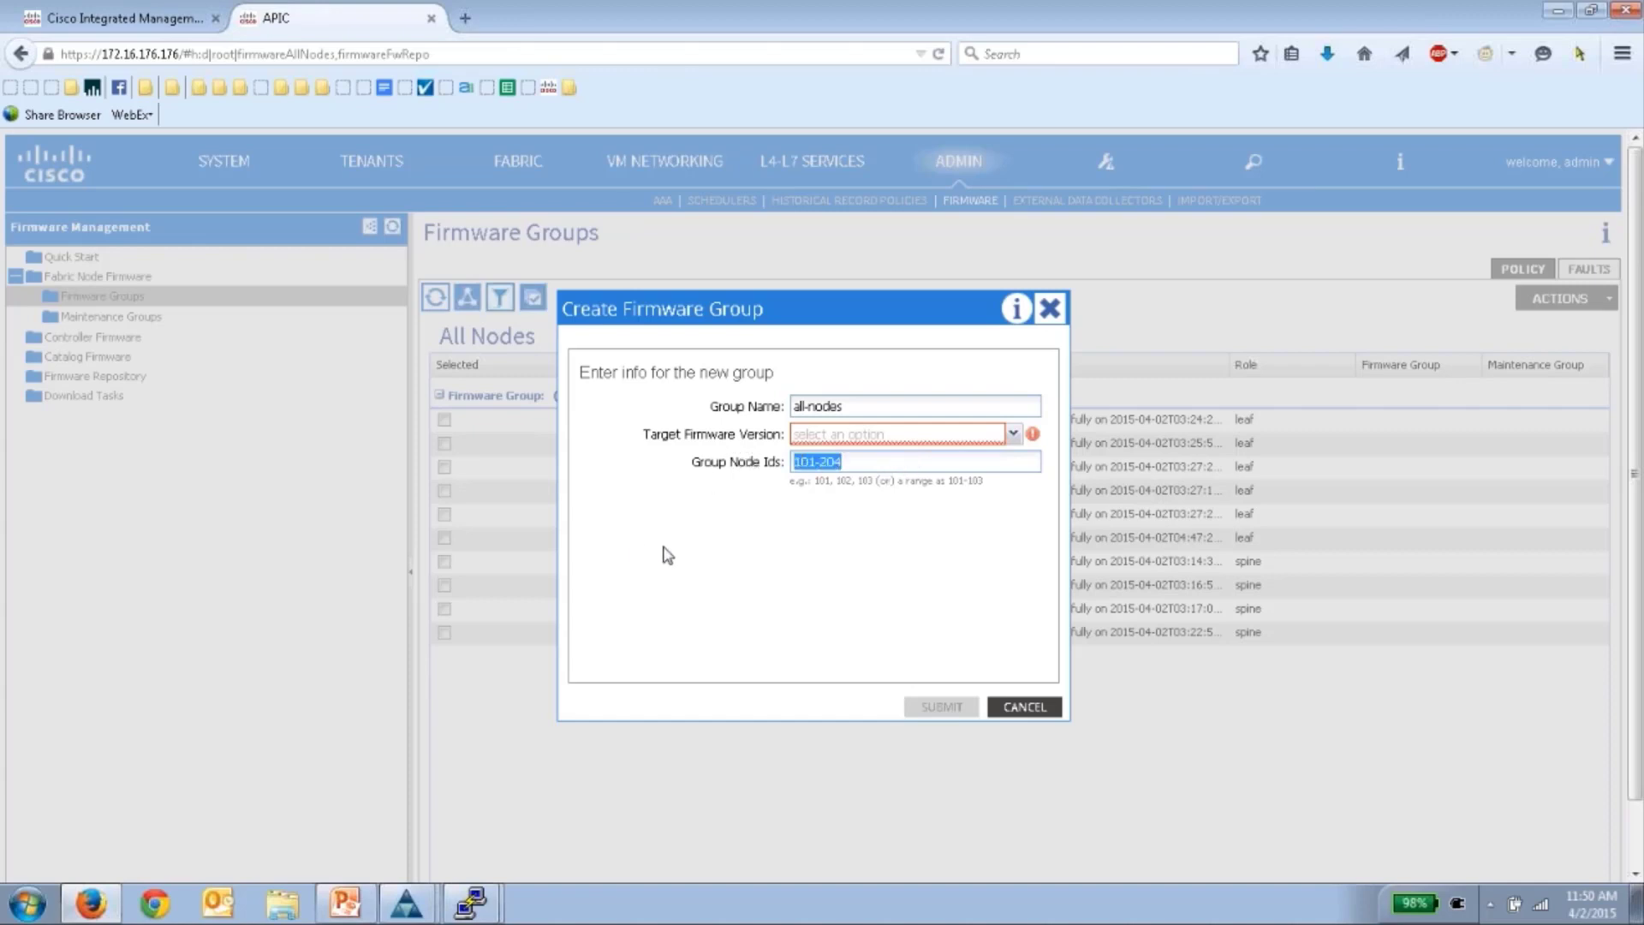
{"action": "left_click", "coordinate": [877, 436]}
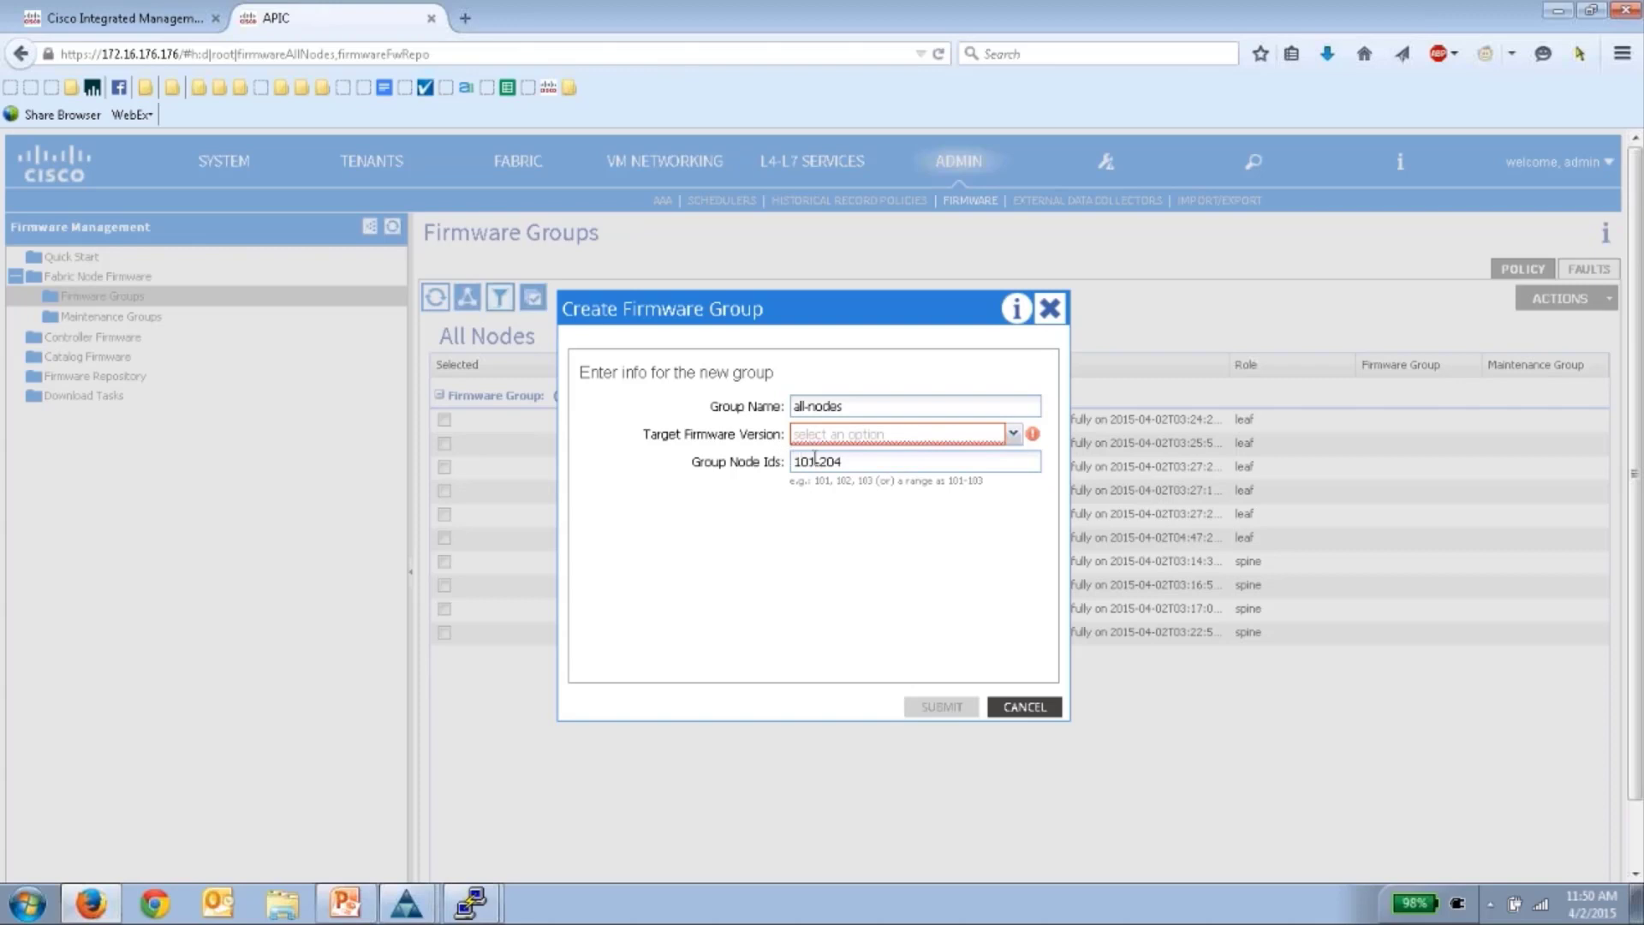
{"action": "left_click", "coordinate": [1024, 707]}
{"action": "left_click", "coordinate": [774, 553]}
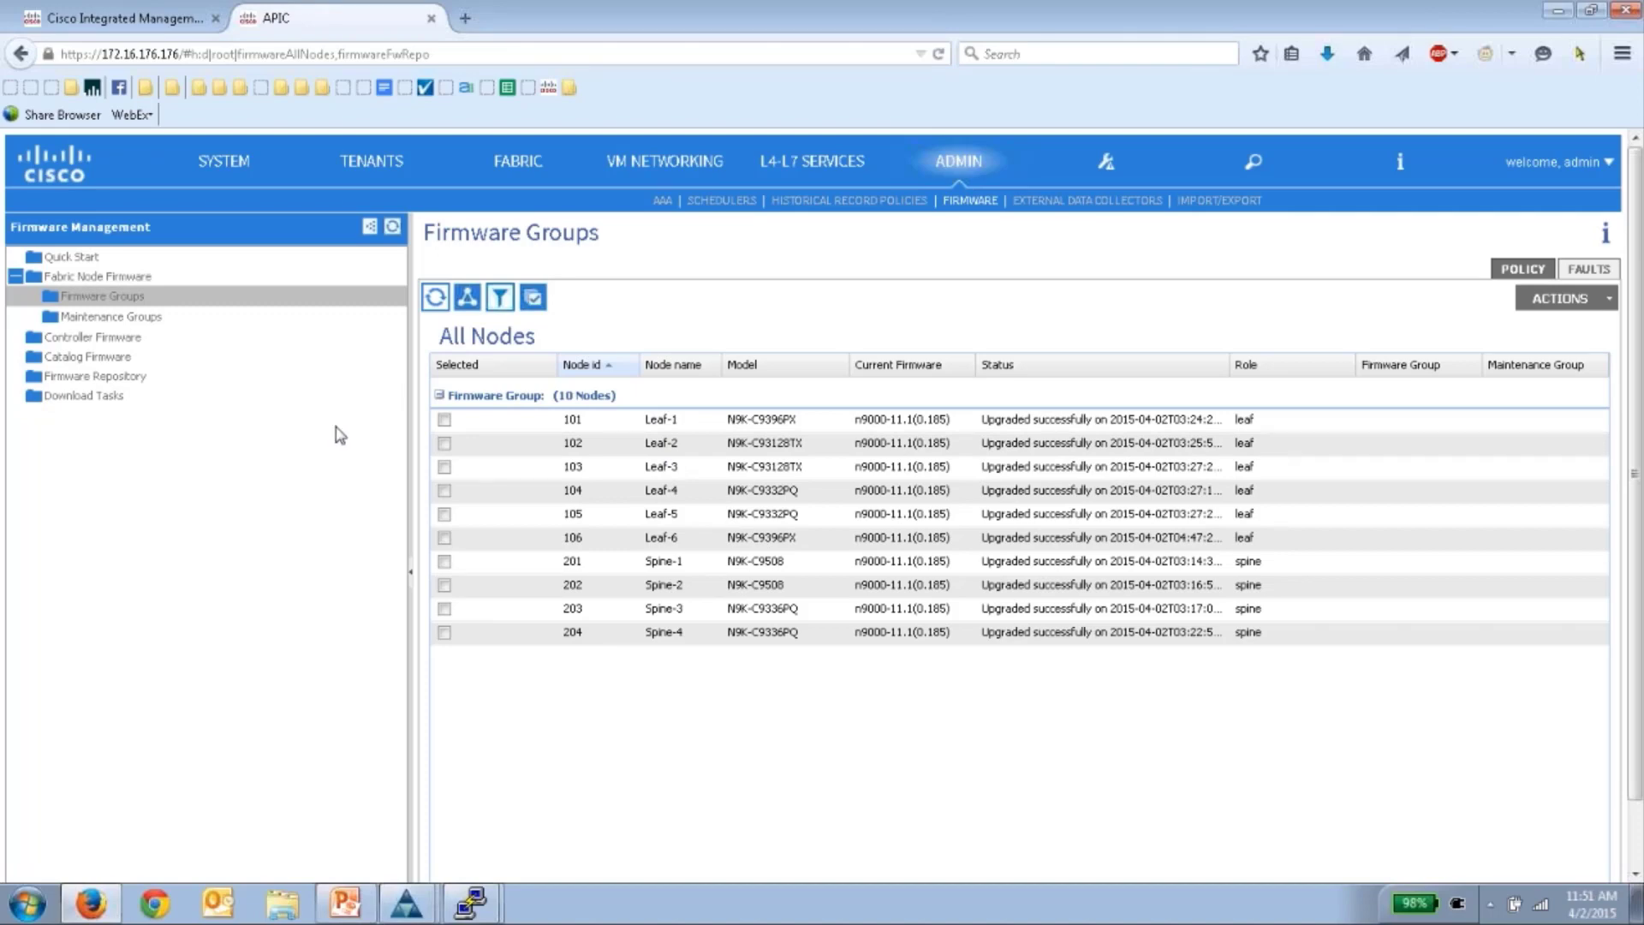
{"action": "left_click", "coordinate": [135, 318]}
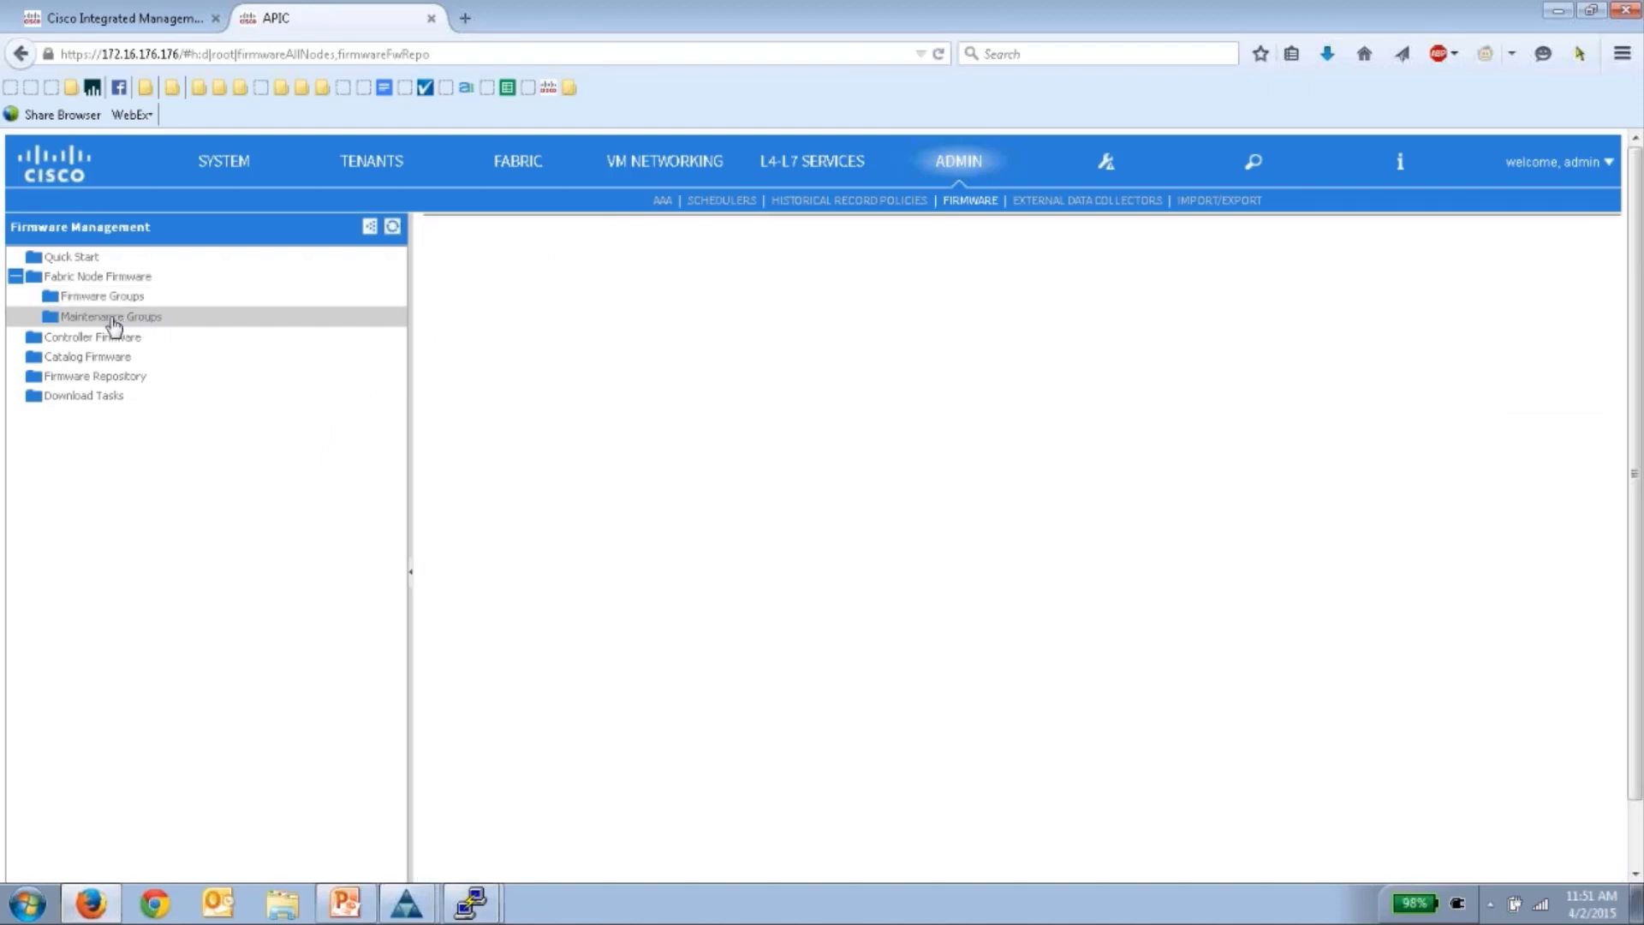
- Create maintenance group Evens with nodes 102, 104, 106, 202 and 204, leaving the scheduler unset
{"action": "right_click", "coordinate": [123, 322]}
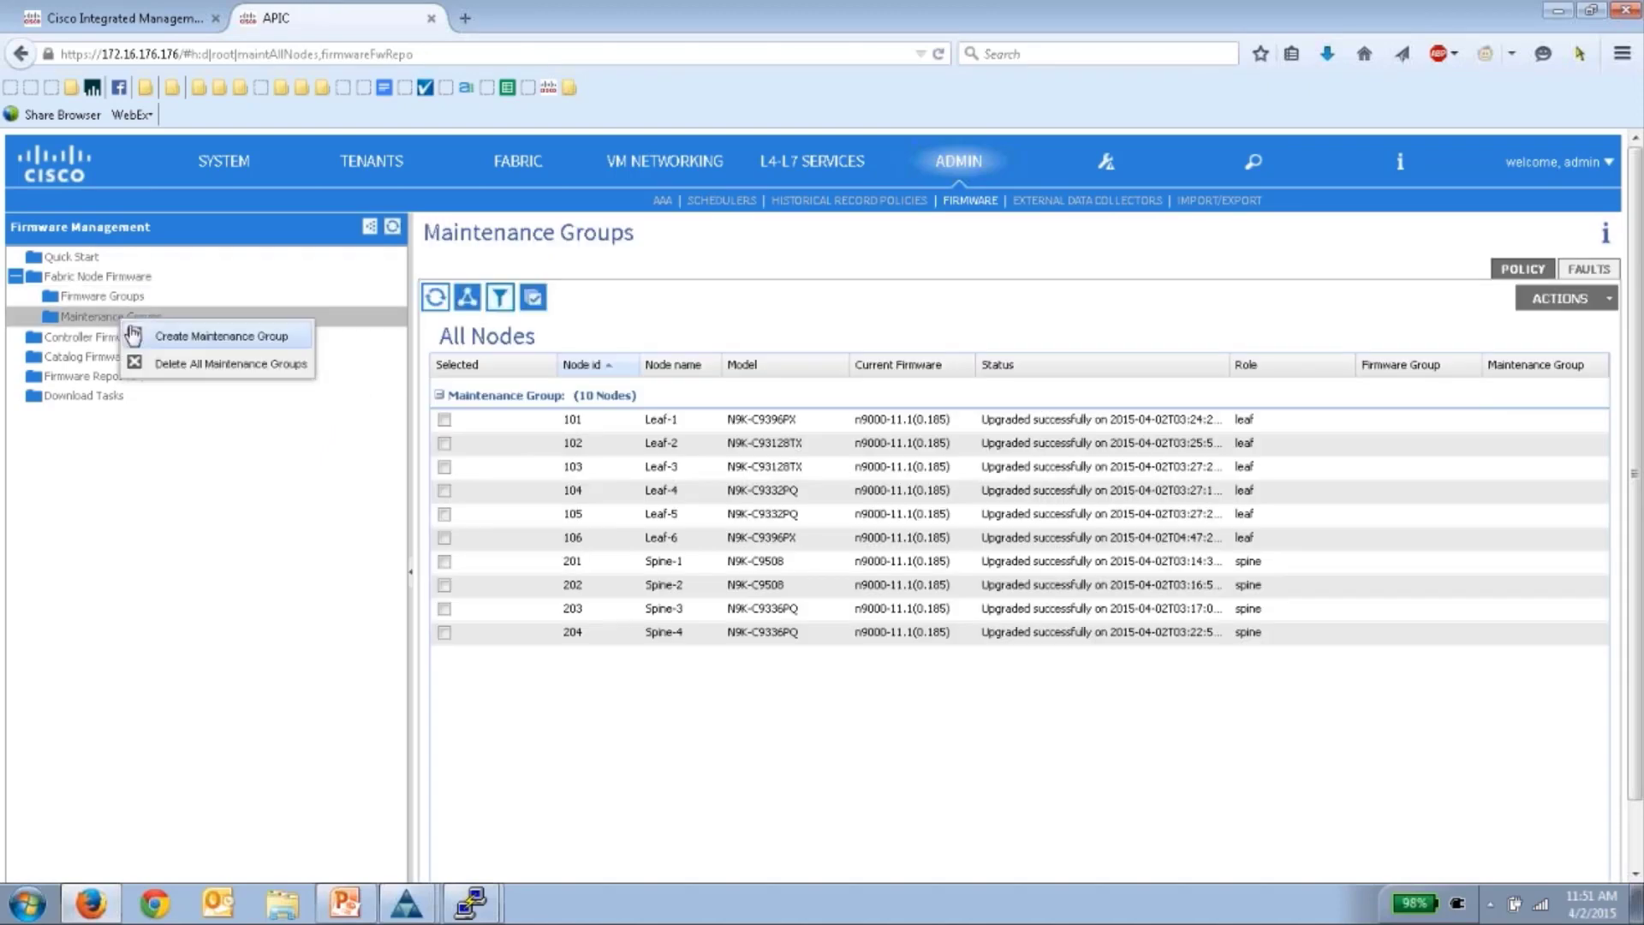
{"action": "left_click", "coordinate": [179, 339]}
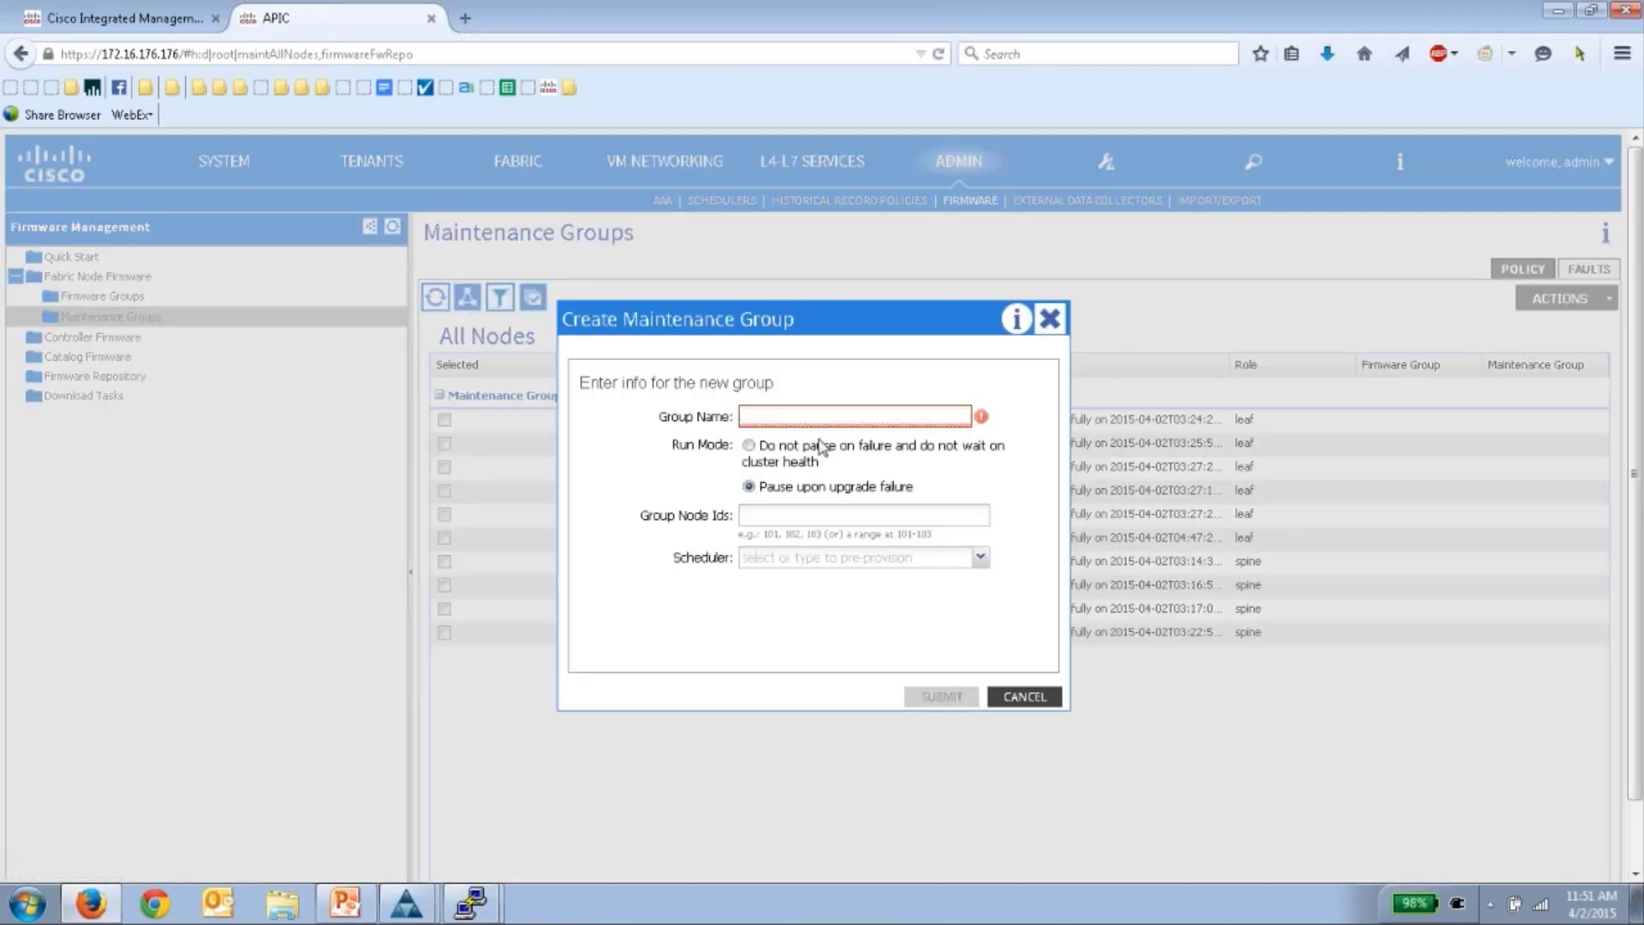
{"action": "type", "text": "Evens"}
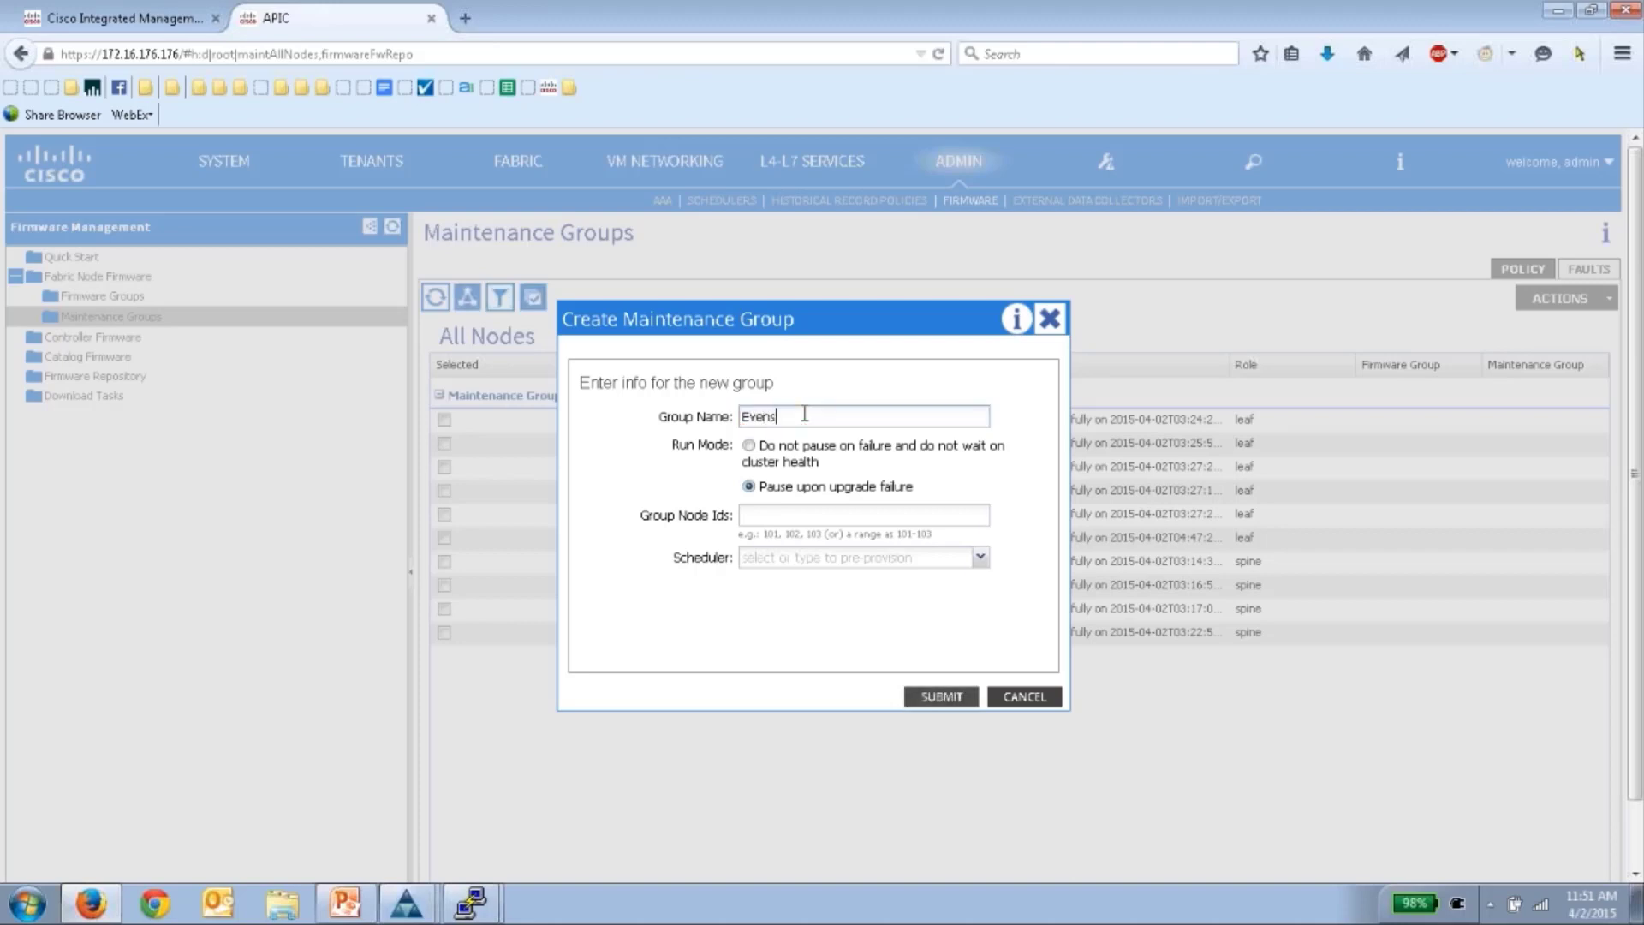
{"action": "left_click", "coordinate": [787, 514]}
{"action": "key", "text": "BackSpace"}
{"action": "key", "text": "BackSpace"}
{"action": "key", "text": "BackSpace"}
{"action": "key", "text": "BackSpace"}
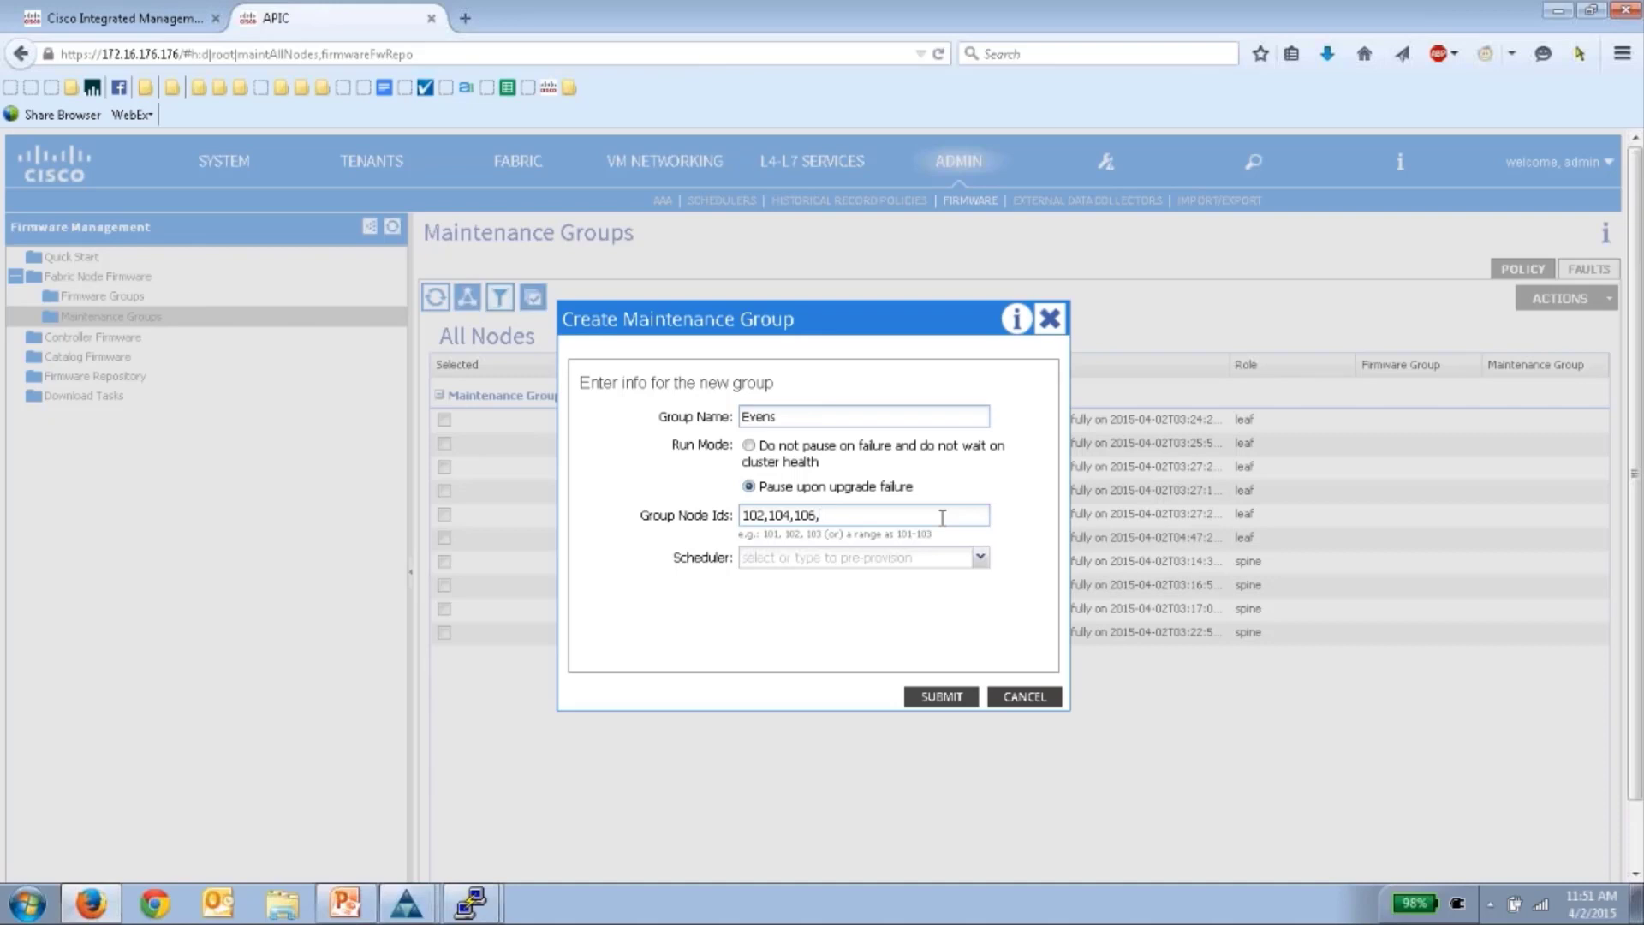
{"action": "type", "text": "02,204"}
{"action": "left_click", "coordinate": [980, 558]}
{"action": "left_click", "coordinate": [981, 559]}
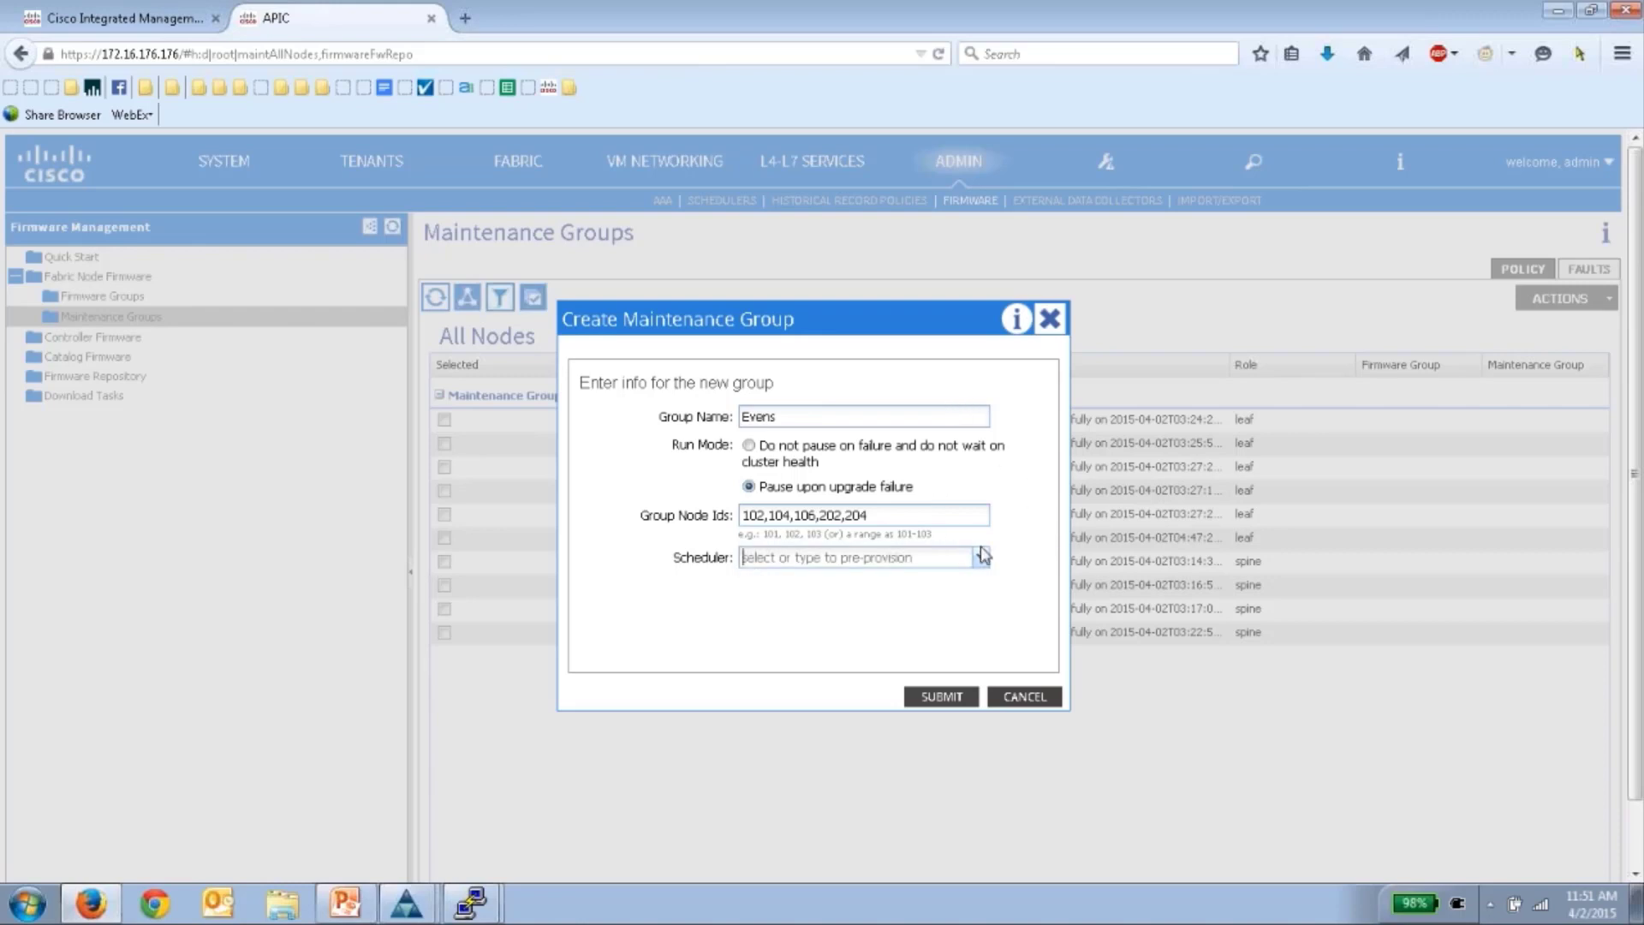
{"action": "left_click", "coordinate": [980, 558]}
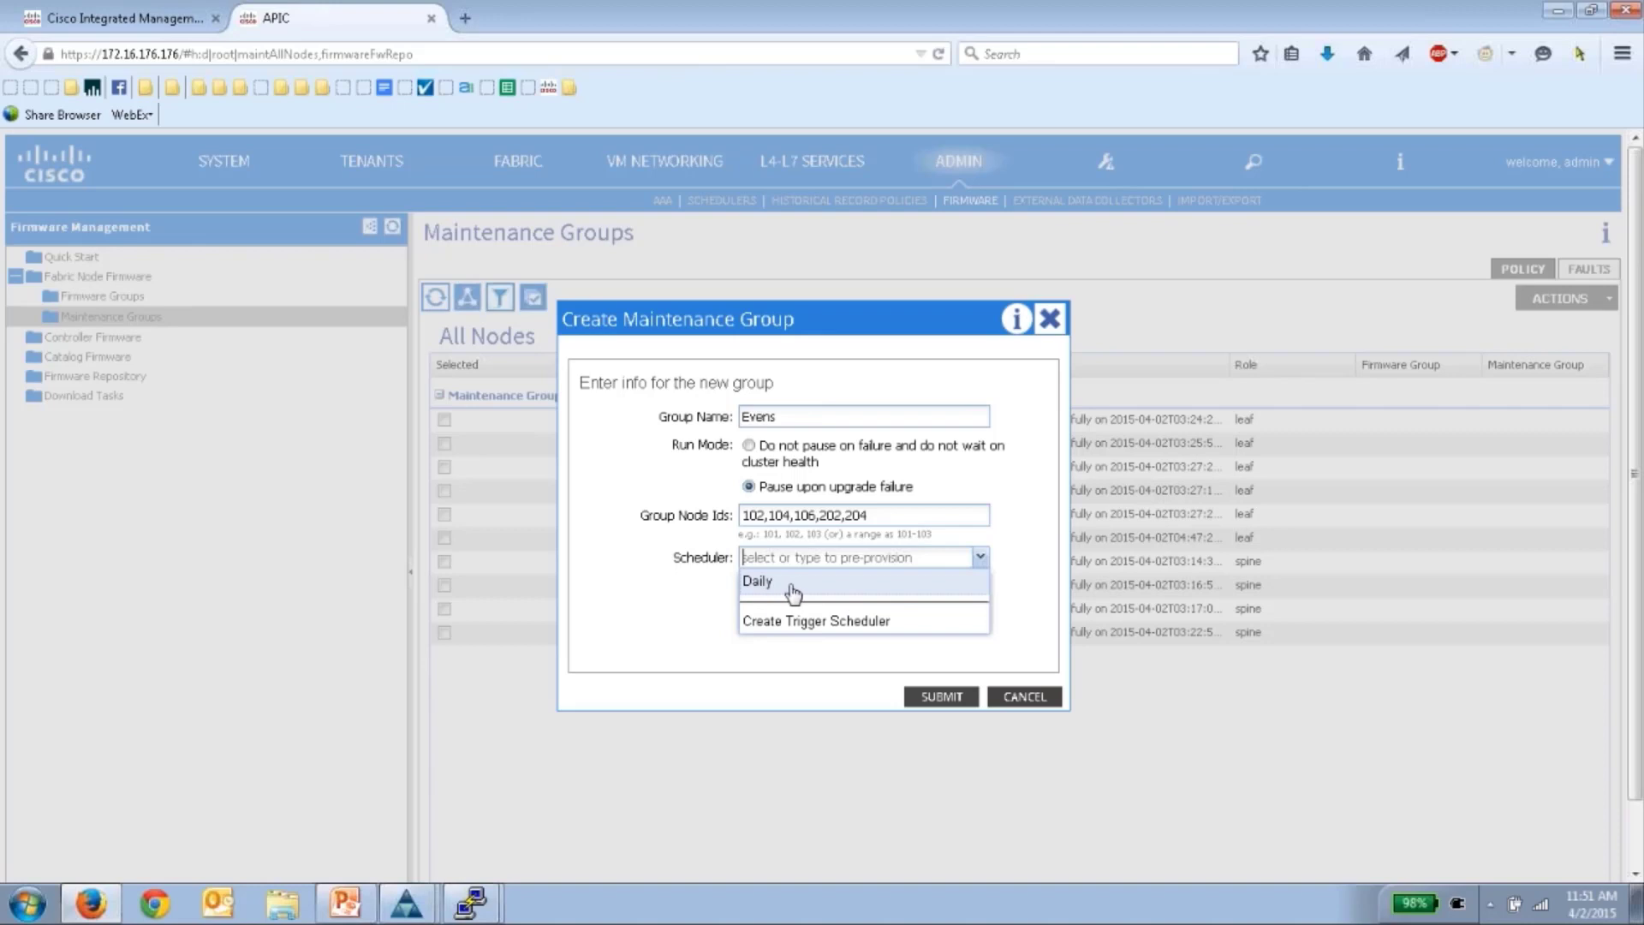
{"action": "left_click", "coordinate": [1043, 534]}
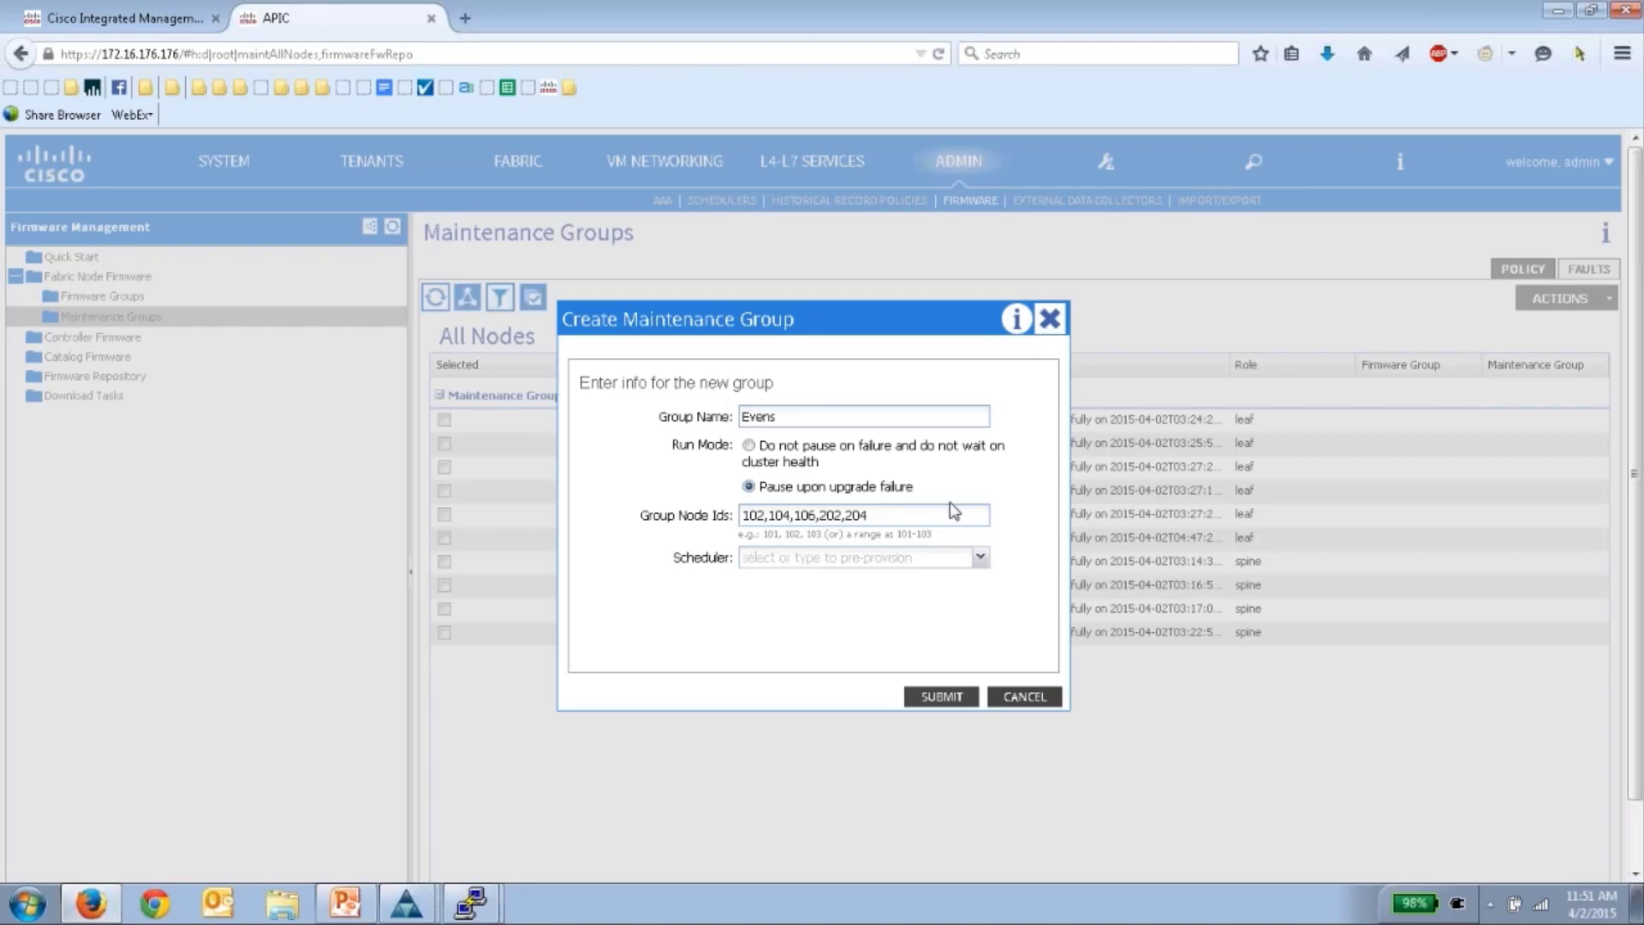
{"action": "left_click", "coordinate": [946, 696]}
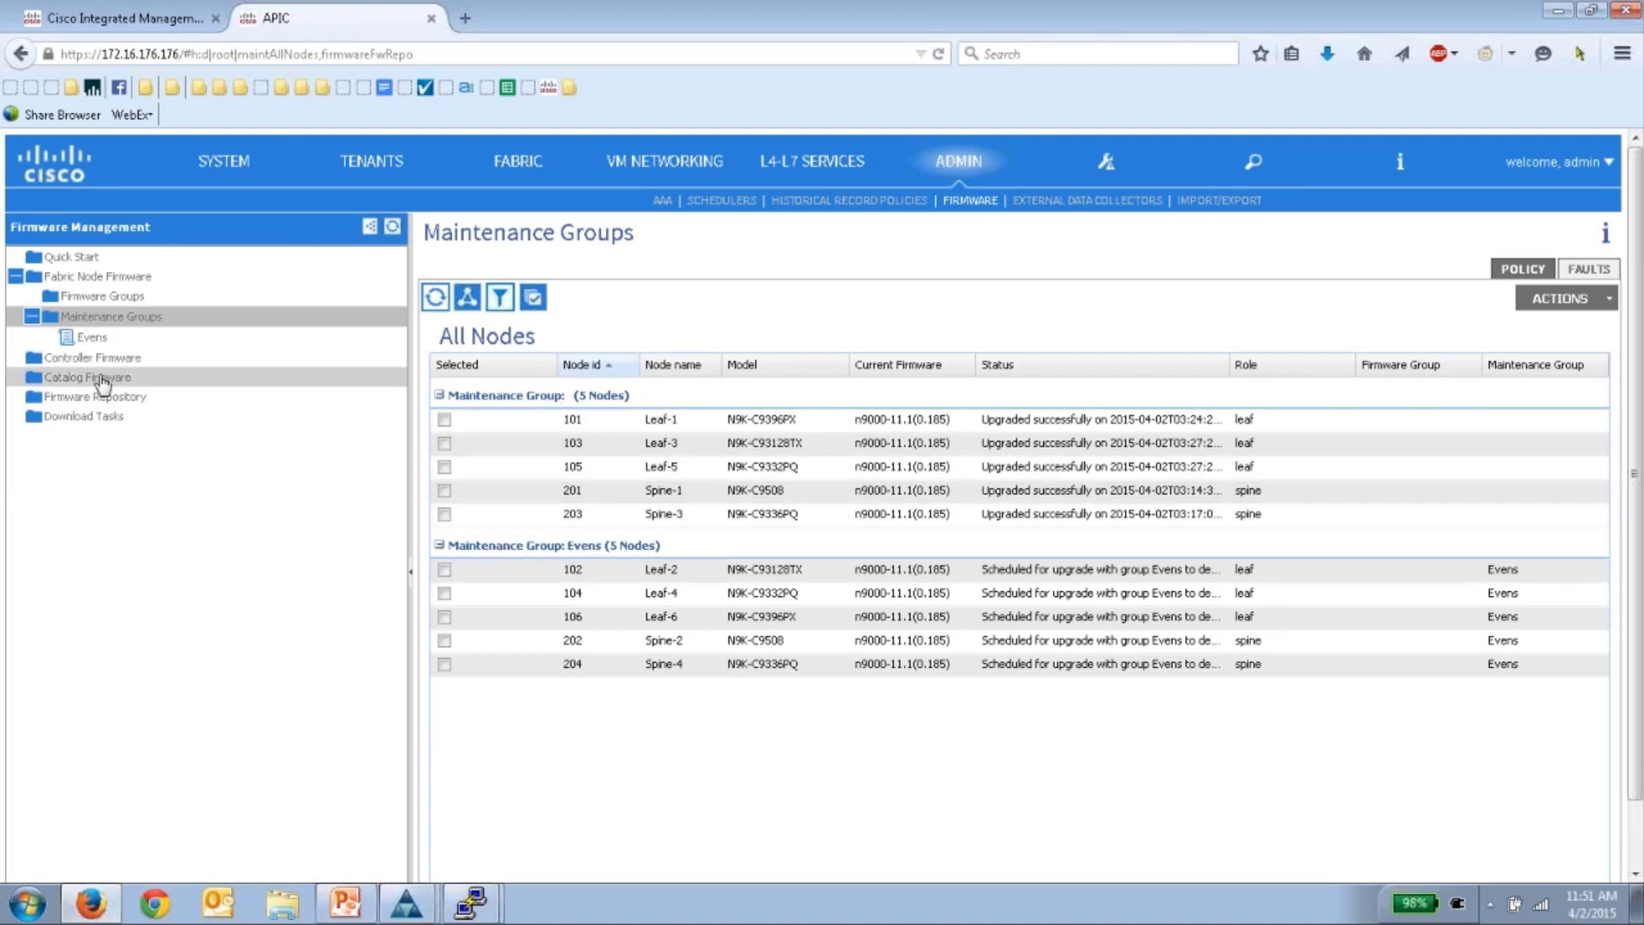
- Create maintenance group Odds with nodes 101, 103, 105, 201, 203 and view Firmware Groups
{"action": "right_click", "coordinate": [112, 317]}
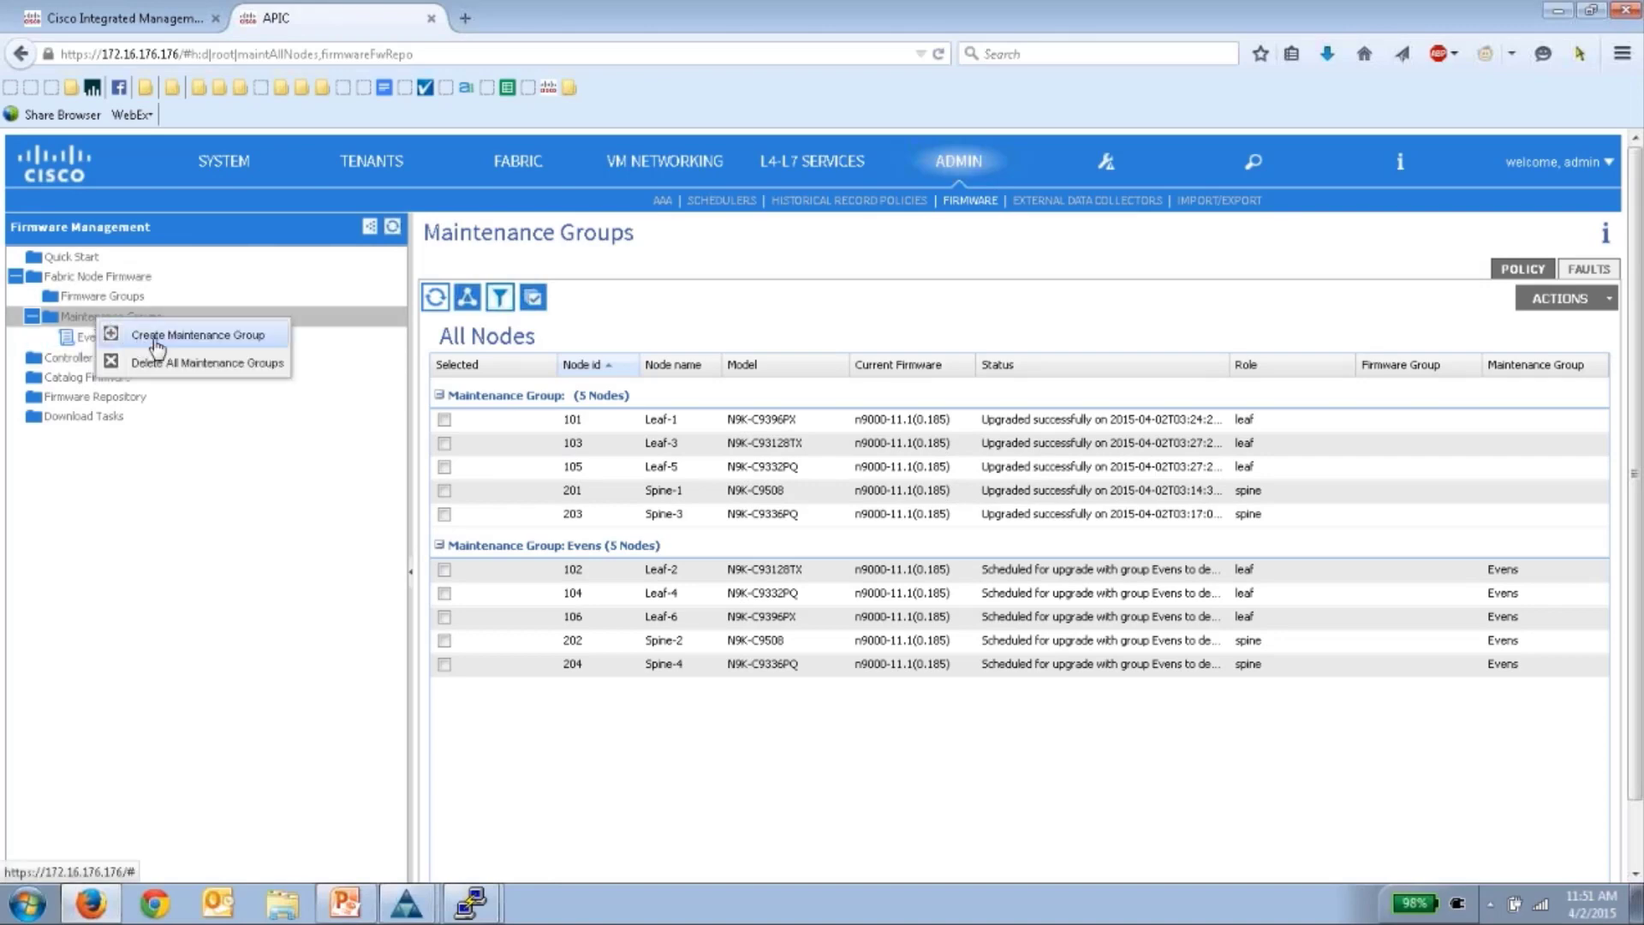
{"action": "left_click", "coordinate": [205, 331]}
{"action": "type", "text": "Odds"}
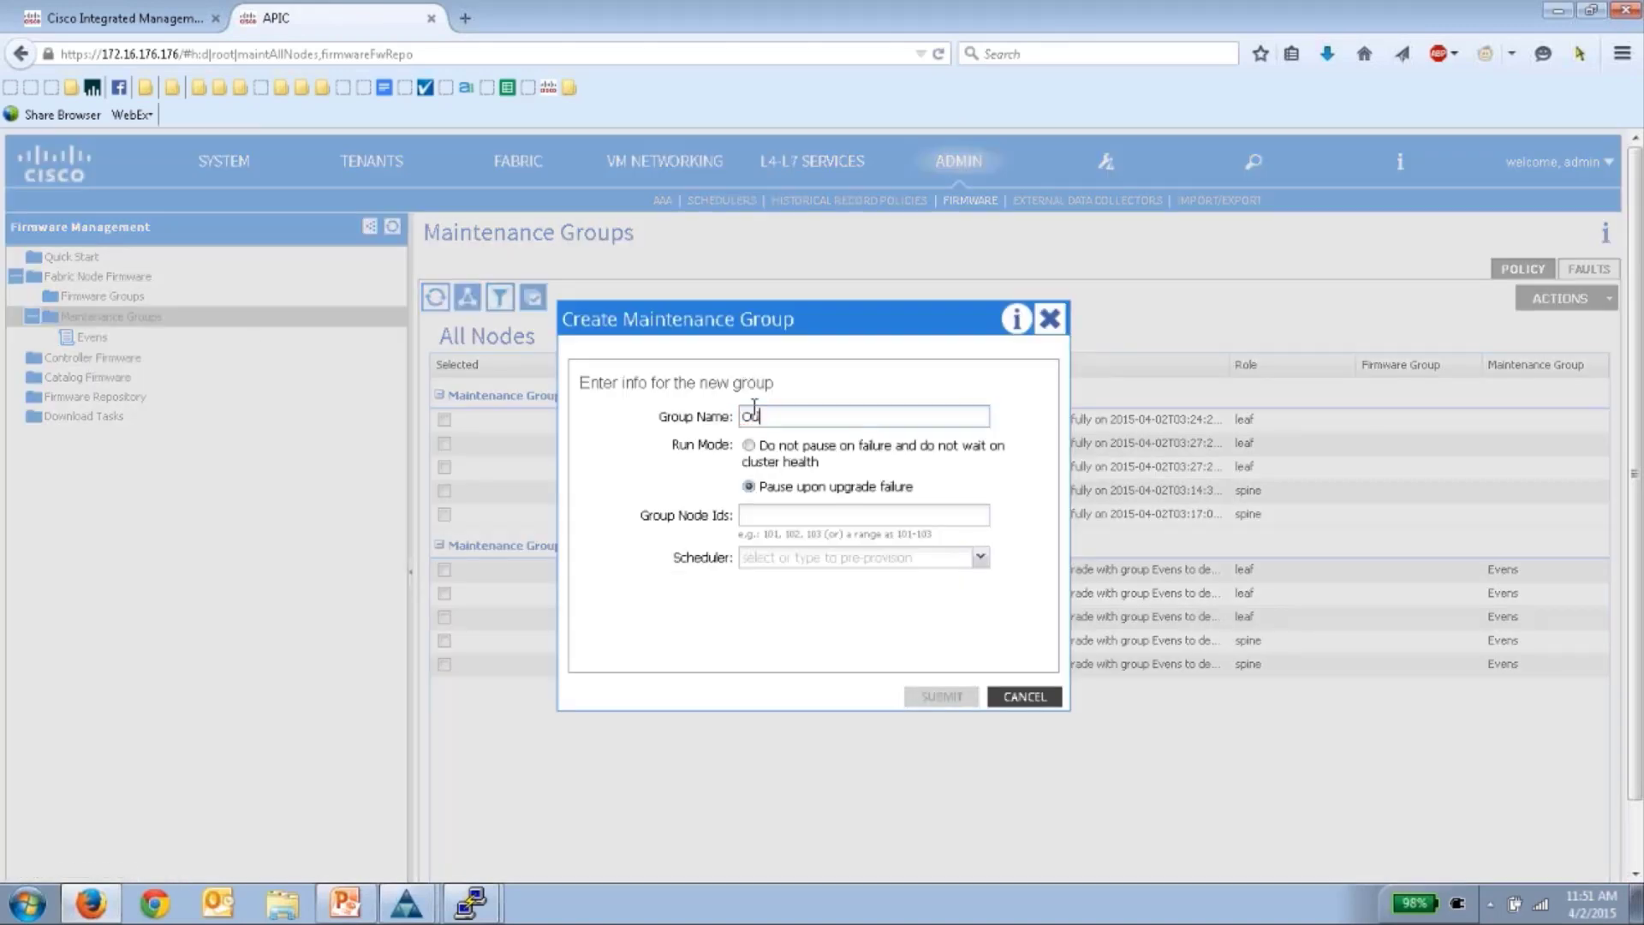
{"action": "left_click", "coordinate": [811, 515]}
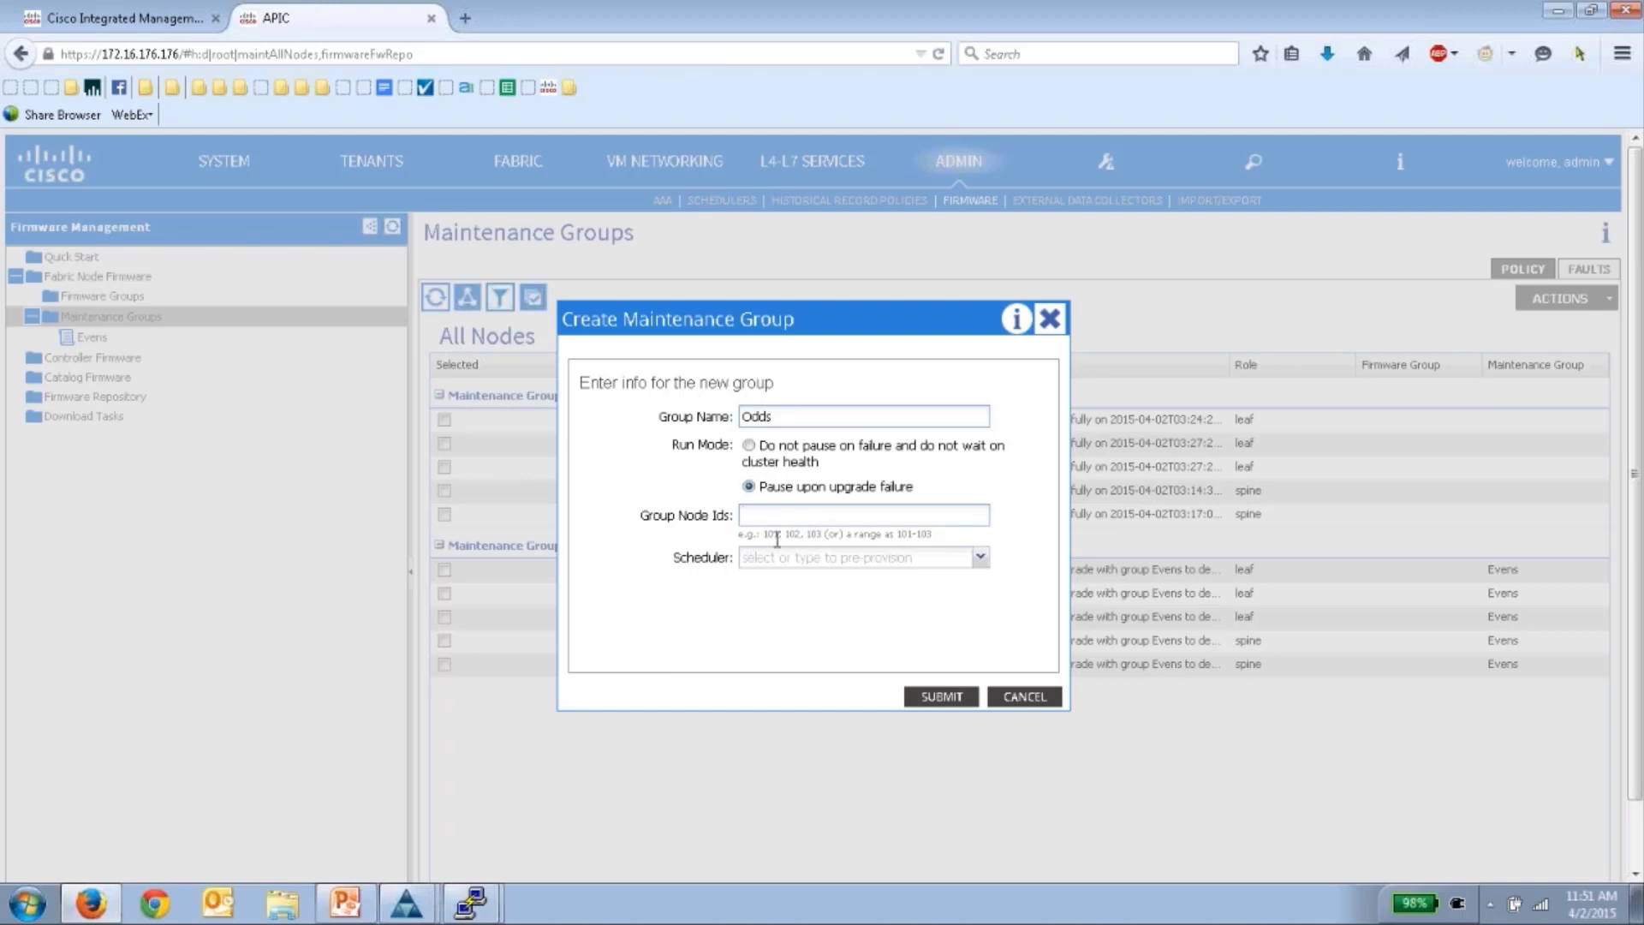
{"action": "type", "text": "101,103,105,201,203"}
{"action": "left_click", "coordinate": [930, 695]}
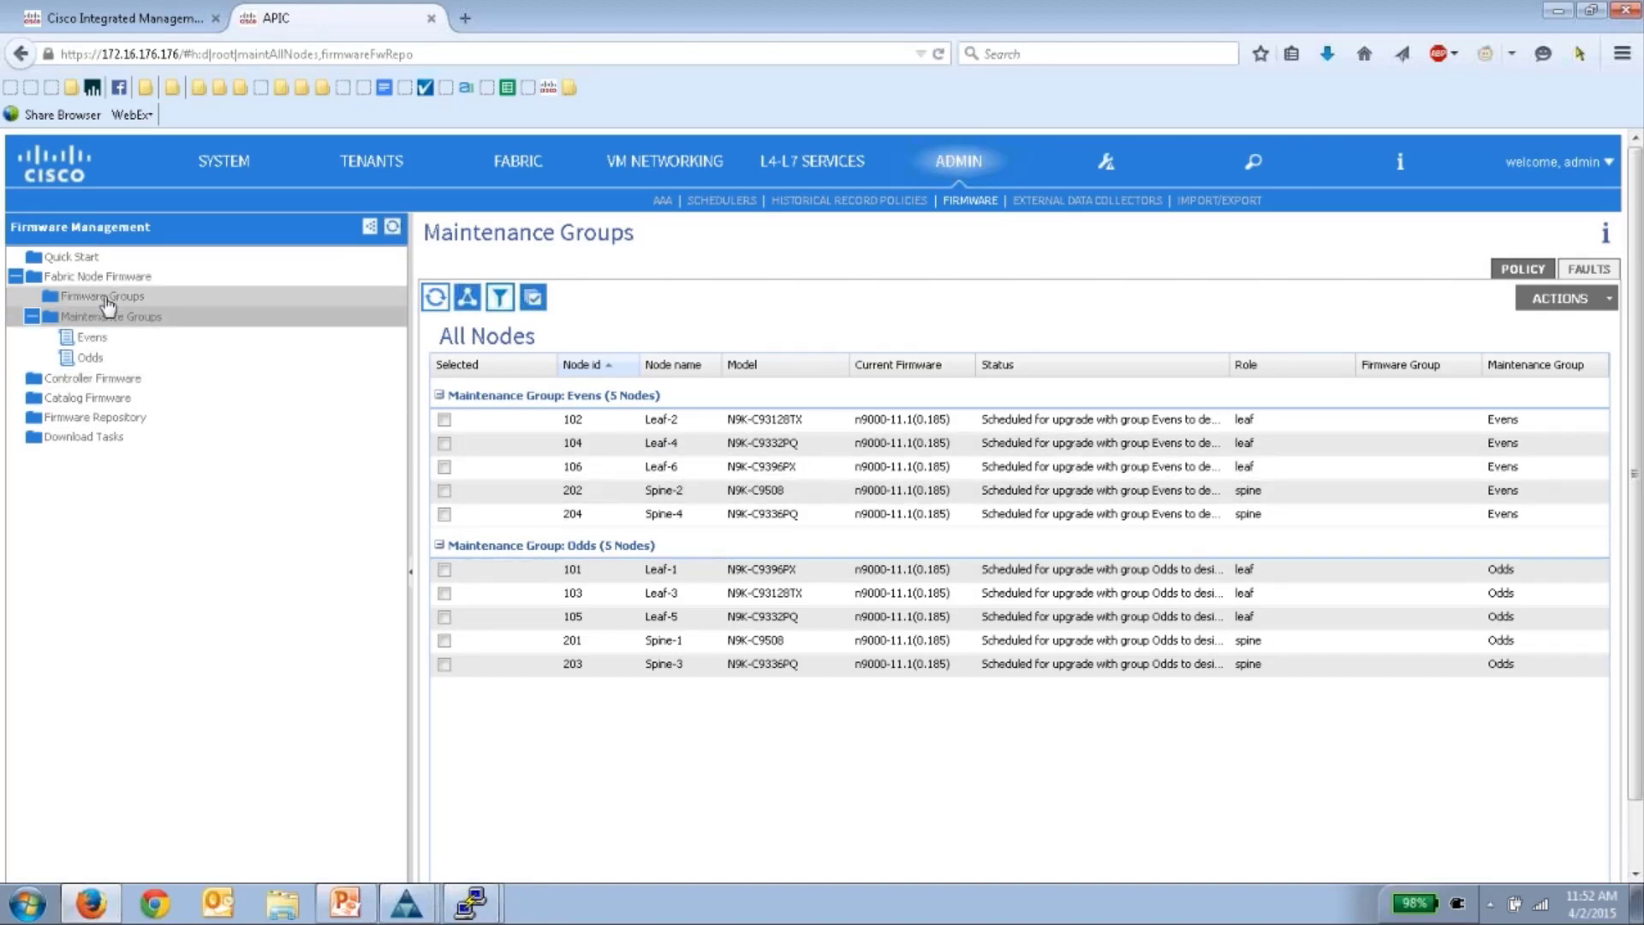
{"action": "left_click", "coordinate": [81, 298]}
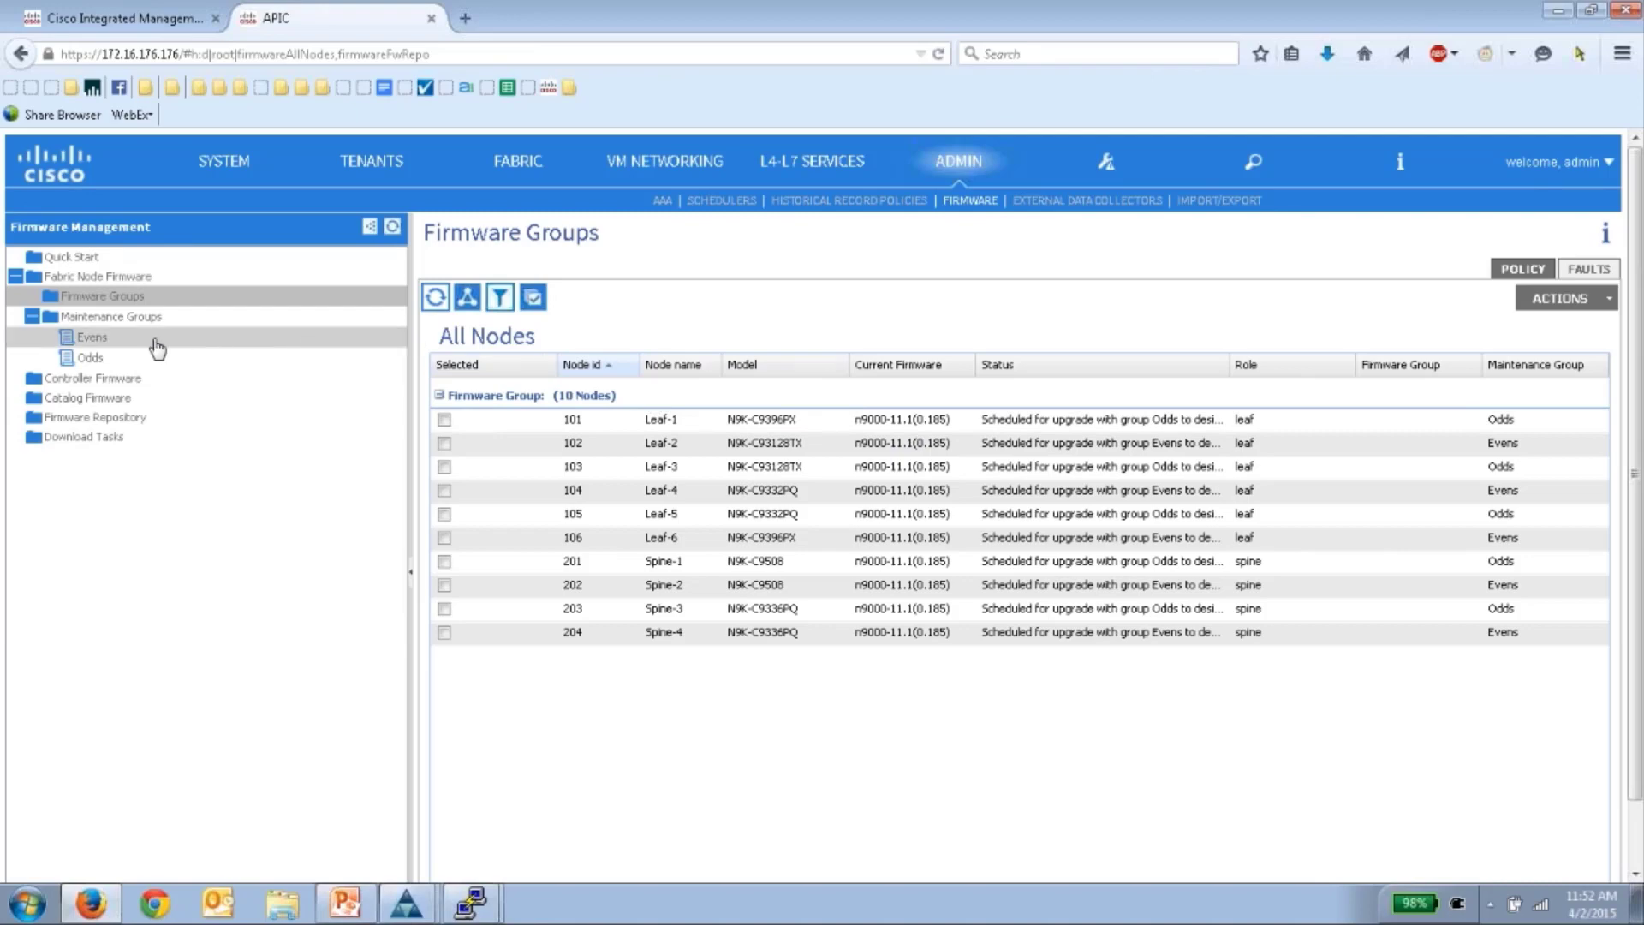
- Check the Evens group, then open the Odds group page and review its five nodes
{"action": "left_click", "coordinate": [92, 340]}
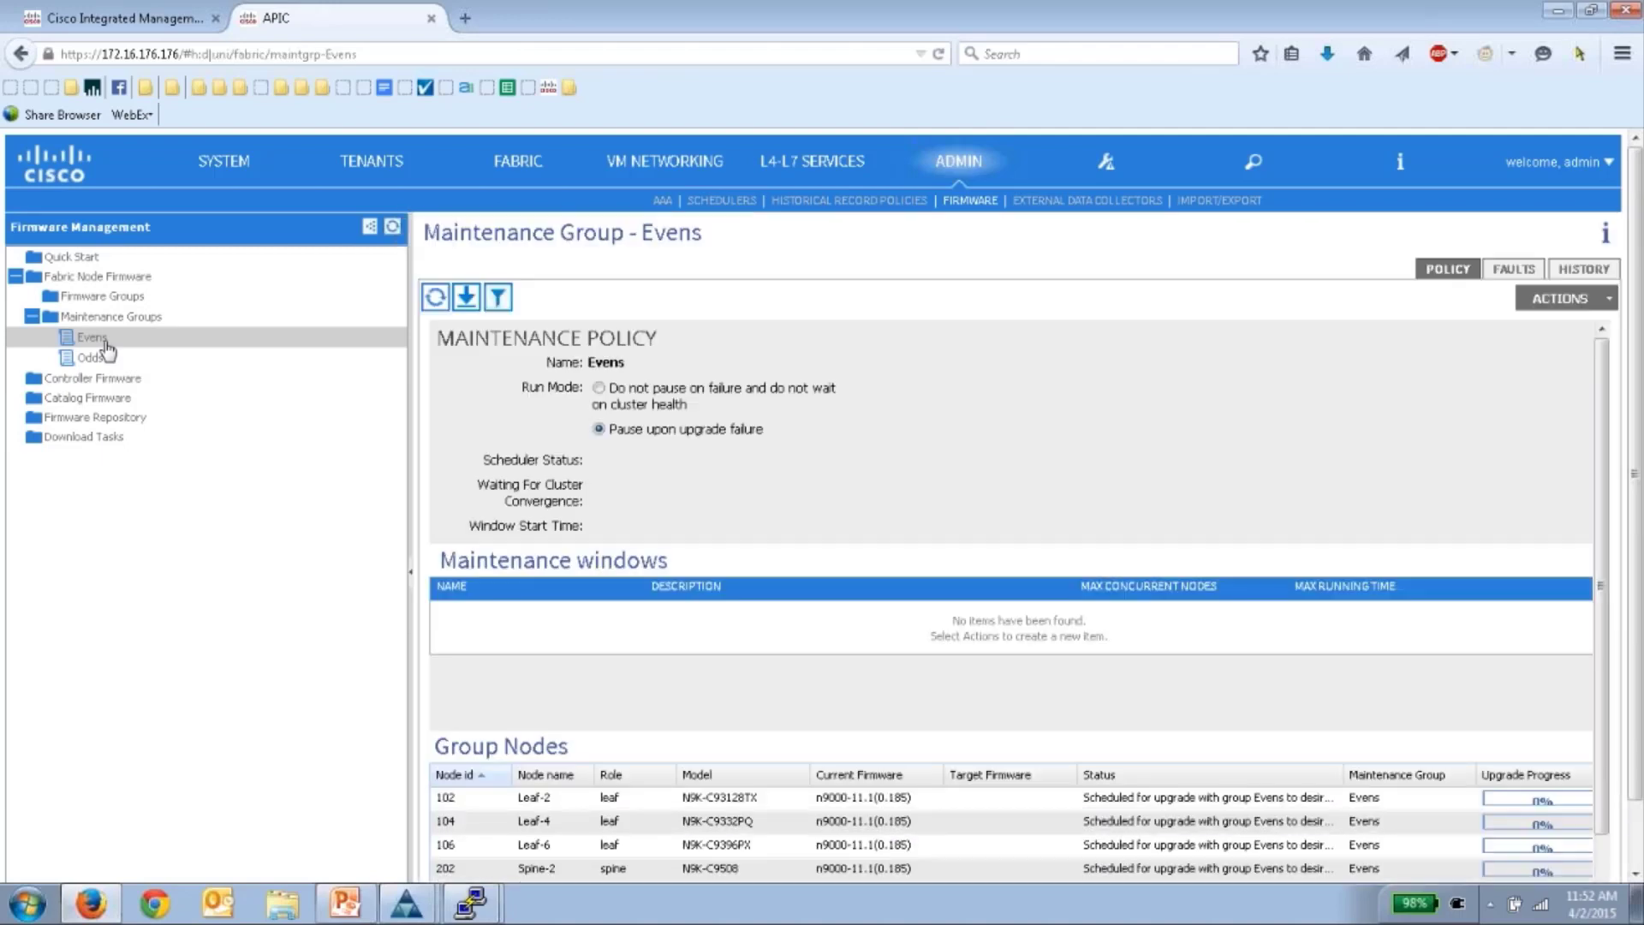
{"action": "right_click", "coordinate": [102, 339]}
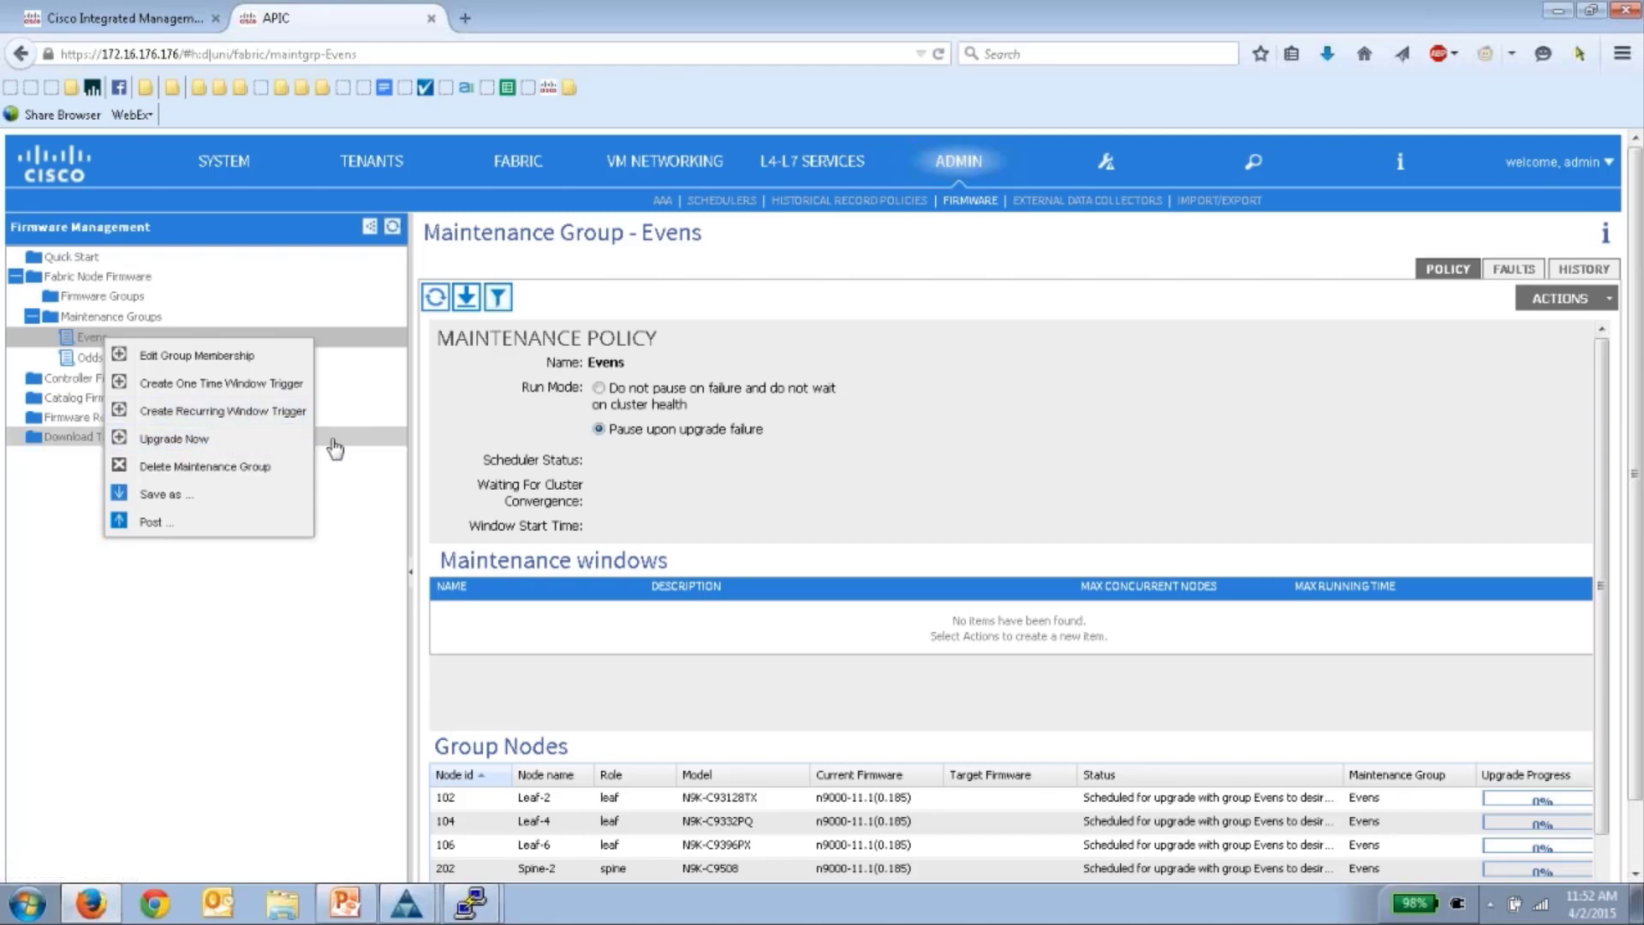
{"action": "left_click", "coordinate": [349, 555]}
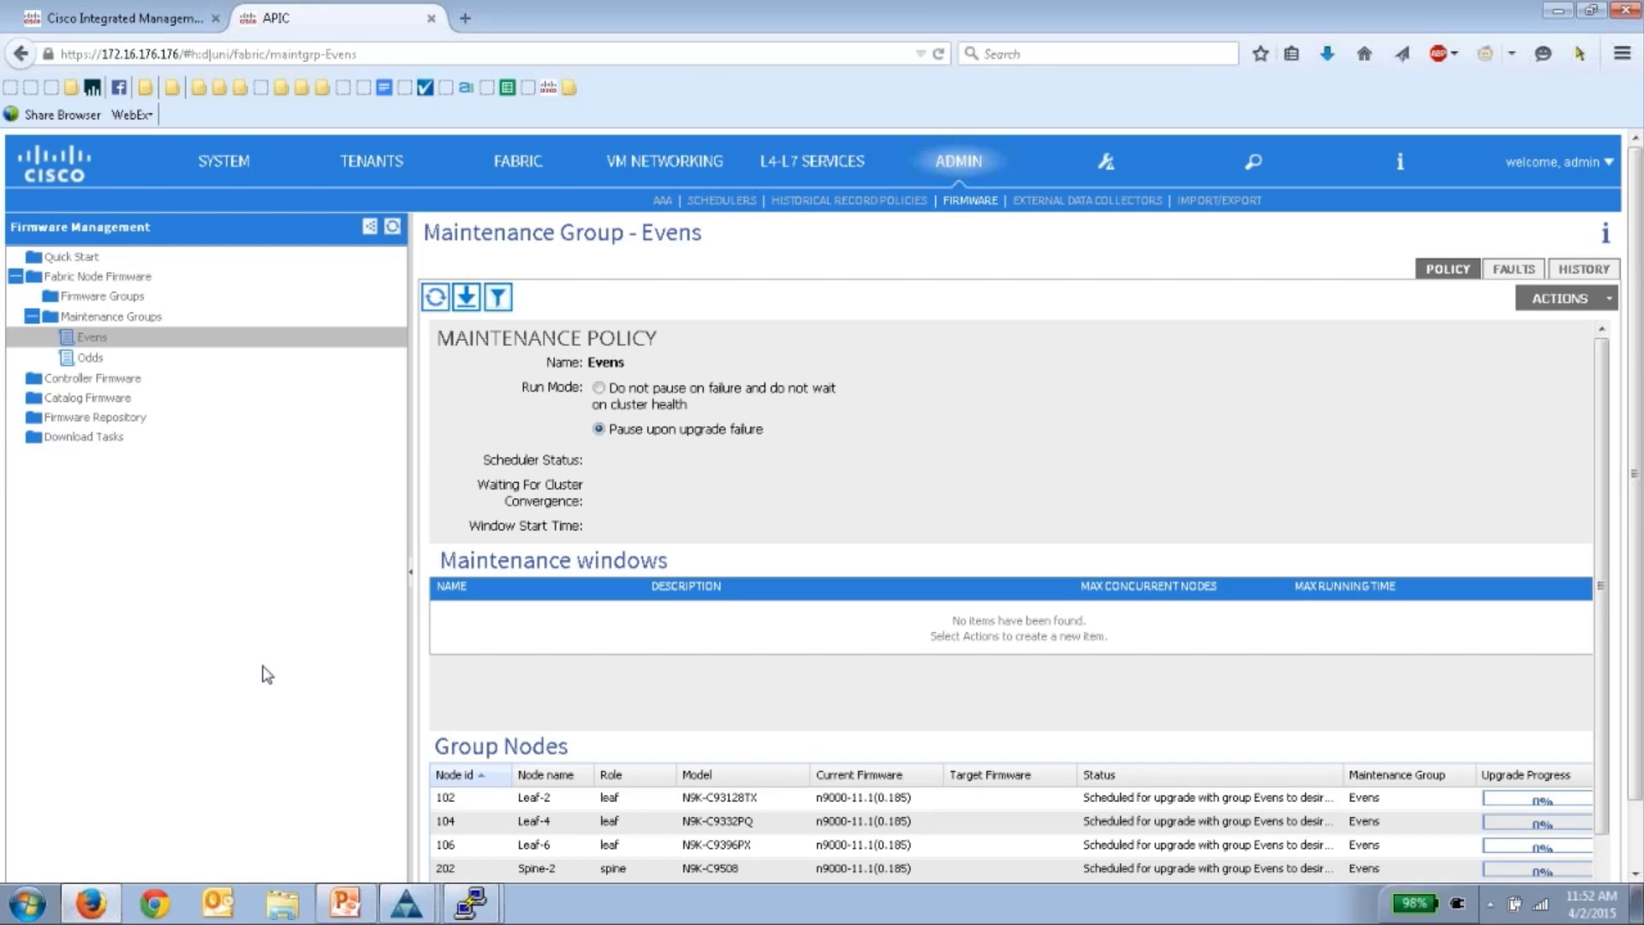
{"action": "left_click", "coordinate": [107, 358]}
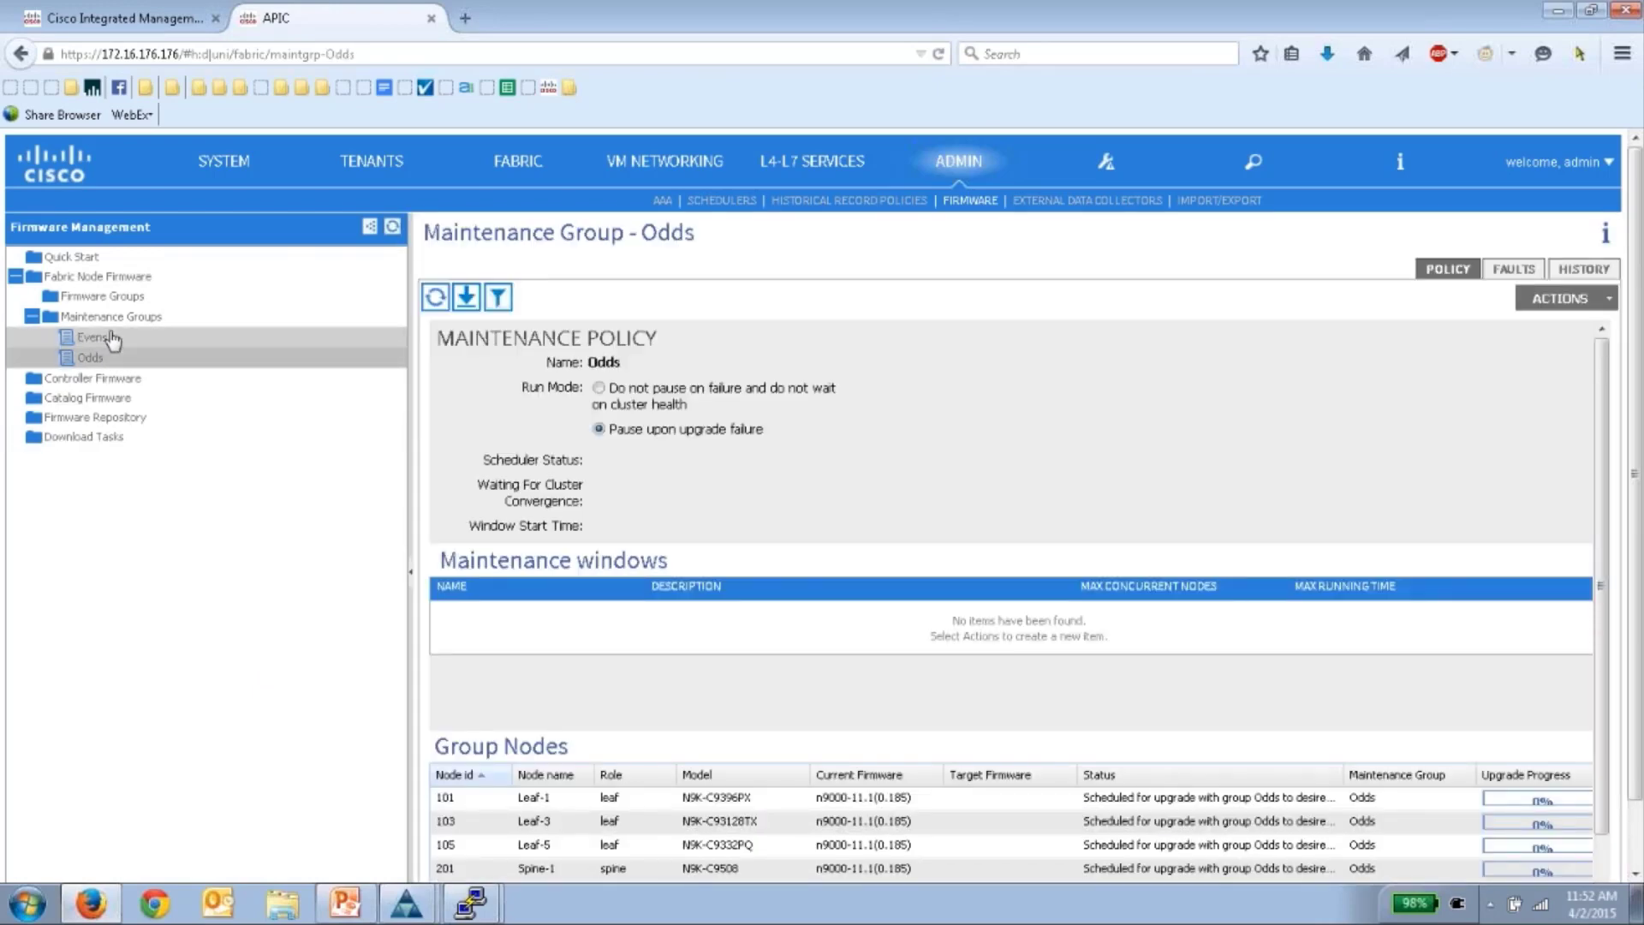
{"action": "scroll", "coordinate": [1104, 608], "scroll_direction": "down", "scroll_amount": 3}
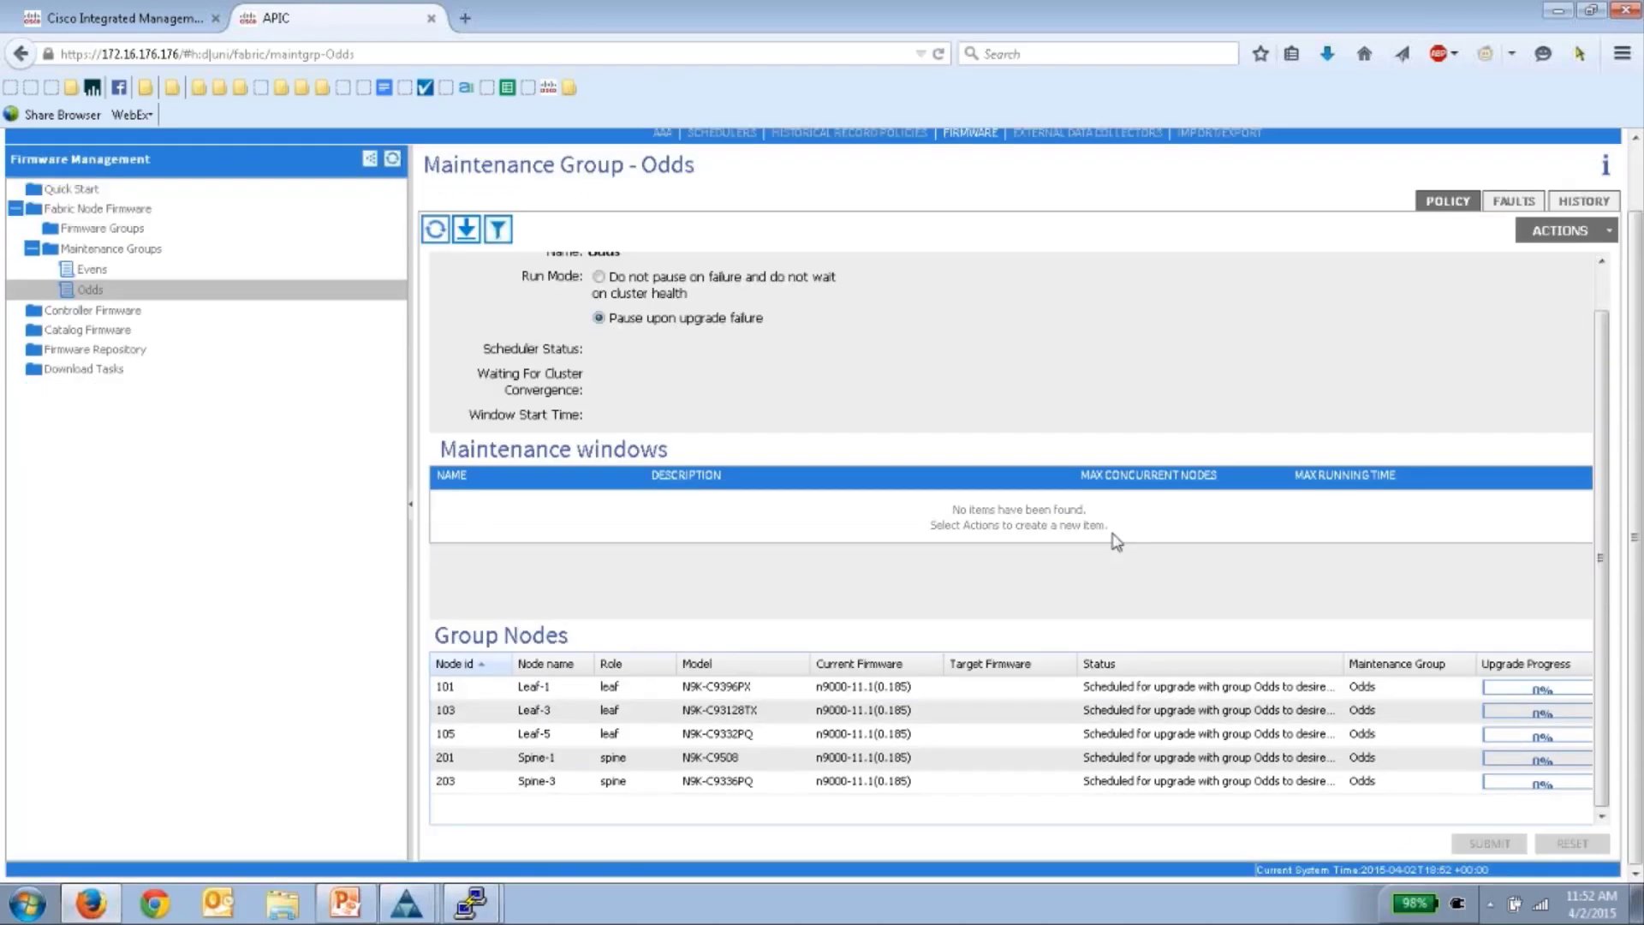
{"action": "scroll", "coordinate": [1118, 541], "scroll_direction": "up", "scroll_amount": 4}
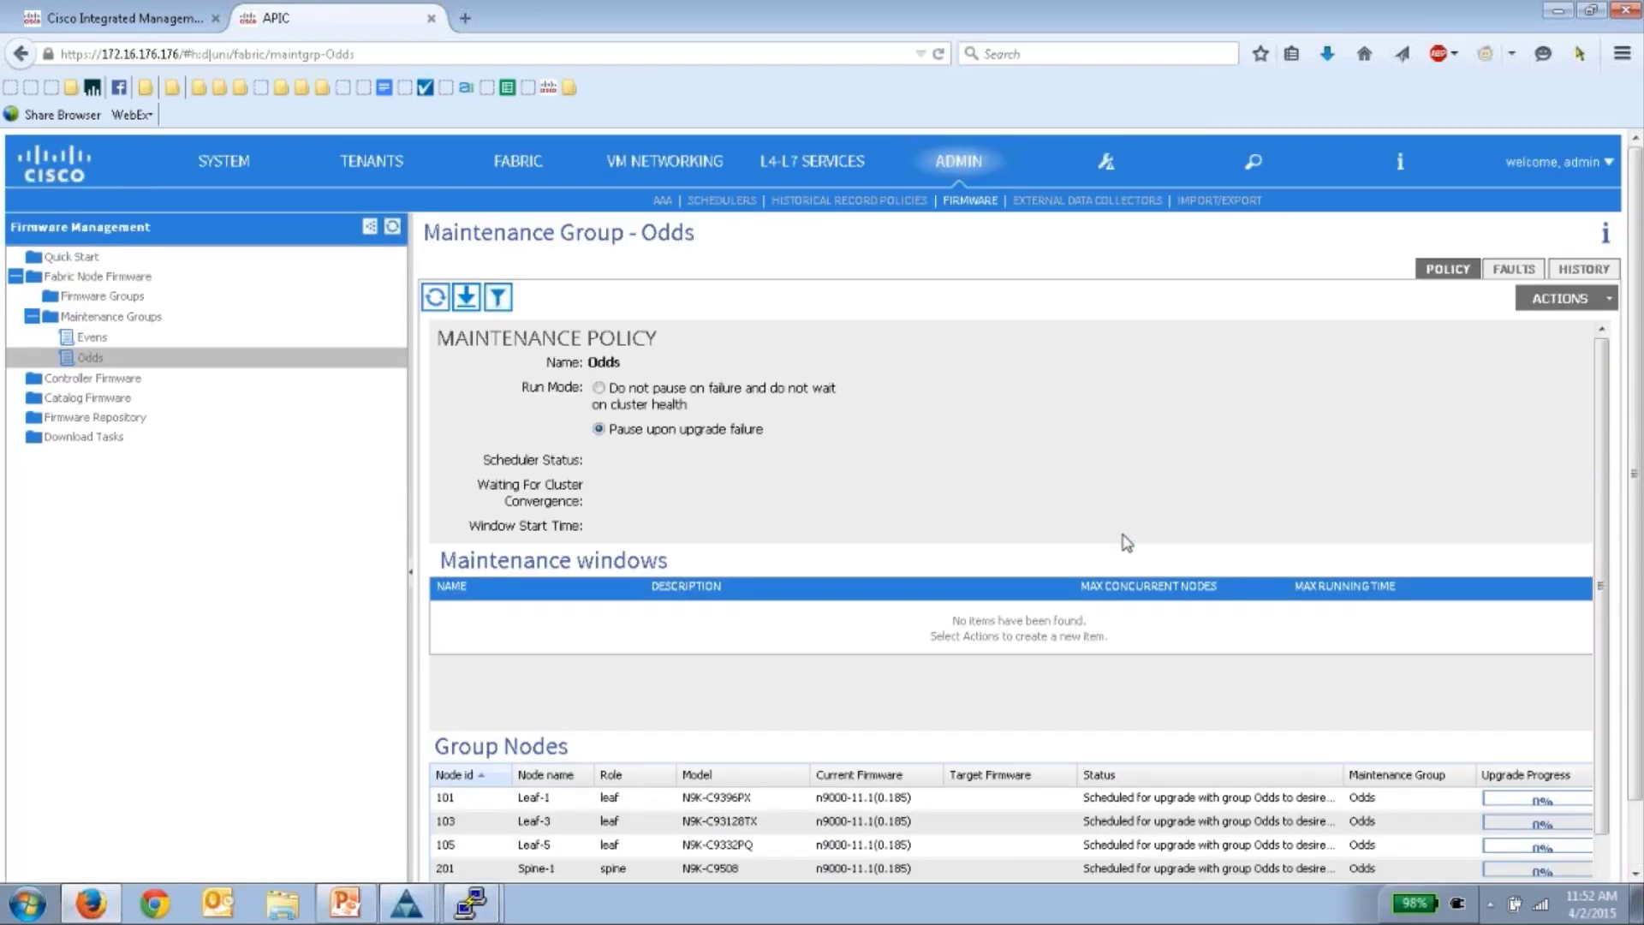